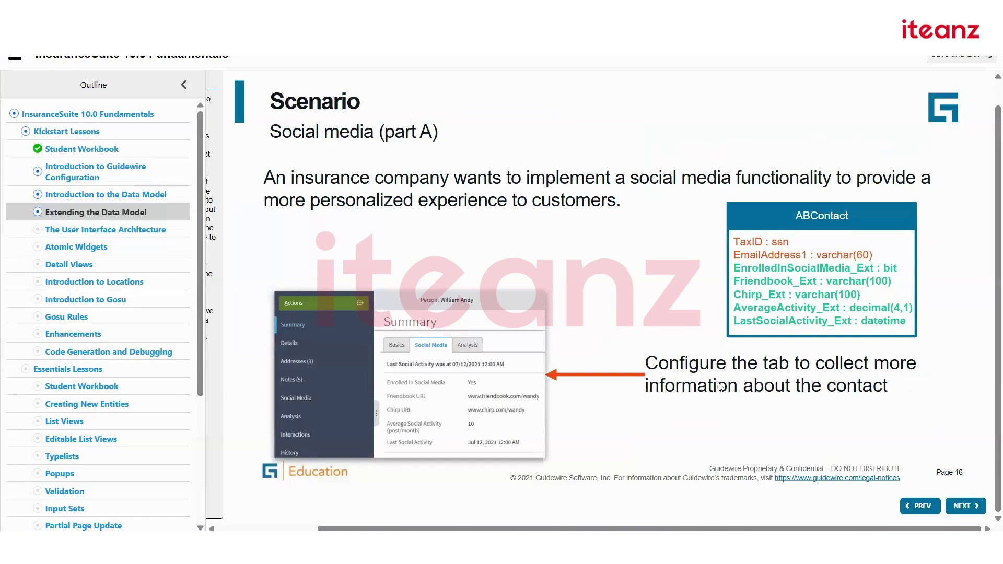
# Advance the course player from the Scenario slide (page 16) to the Demonstration slide (page 17).
pyautogui.click(965, 515)
pyautogui.click(966, 507)
pyautogui.click(967, 506)
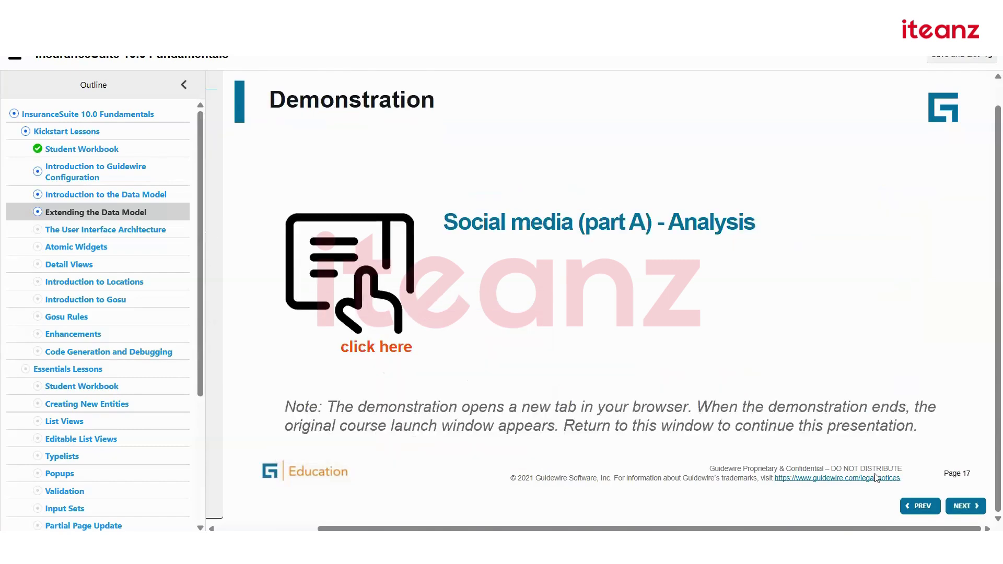
# Launch the Social media part A demo, mute its narration, zoom in and show the transcript.
pyautogui.click(380, 354)
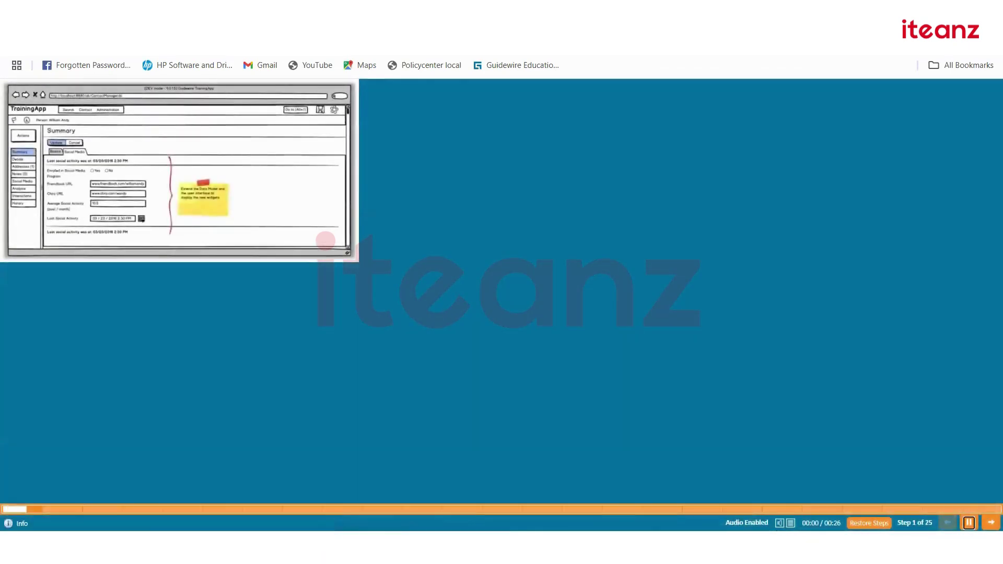
pyautogui.click(779, 523)
pyautogui.hotkey('ctrl', '+')
pyautogui.hotkey('ctrl', '+')
pyautogui.hotkey('ctrl', '+')
pyautogui.hotkey('ctrl', '+')
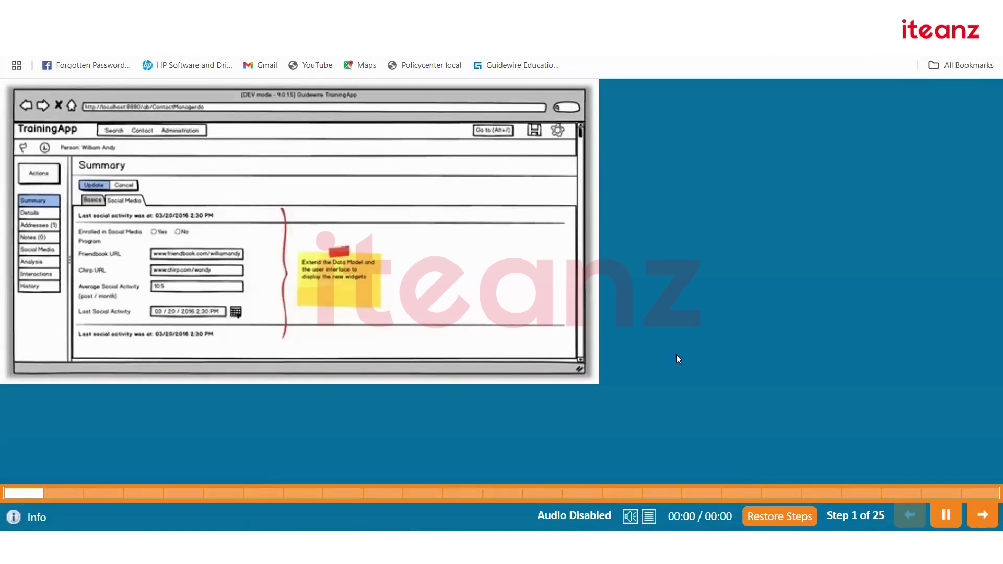
pyautogui.click(631, 518)
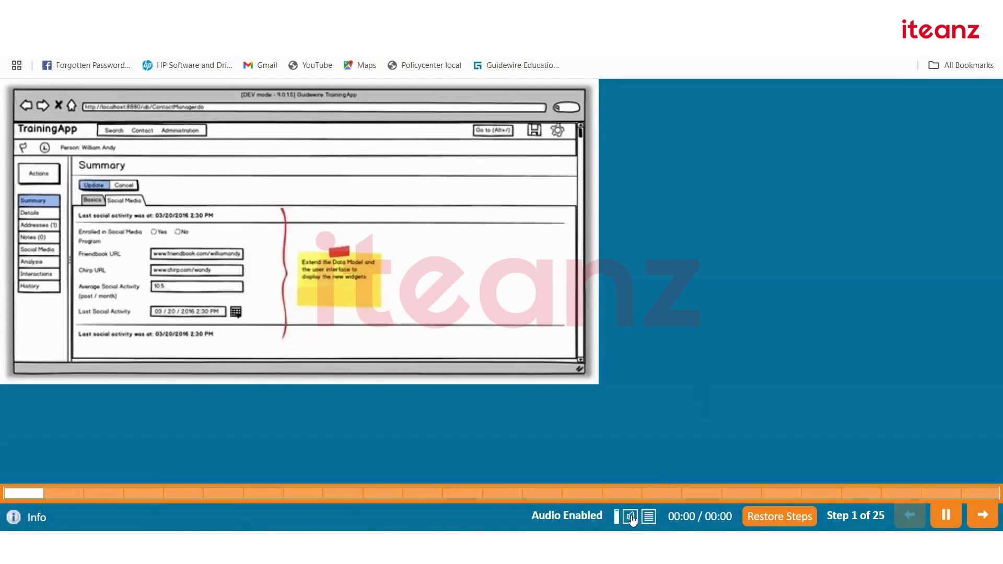
pyautogui.click(630, 518)
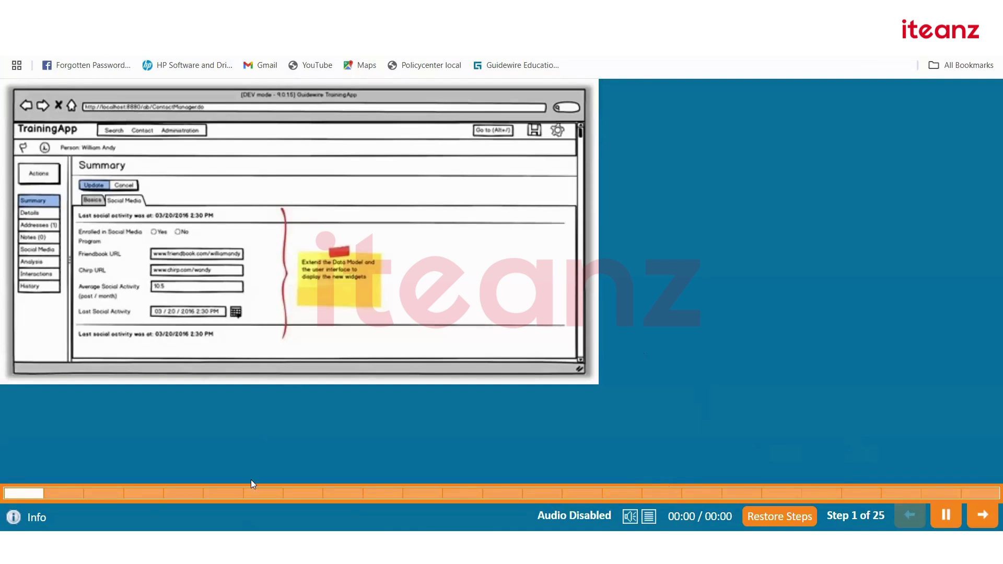
pyautogui.click(649, 517)
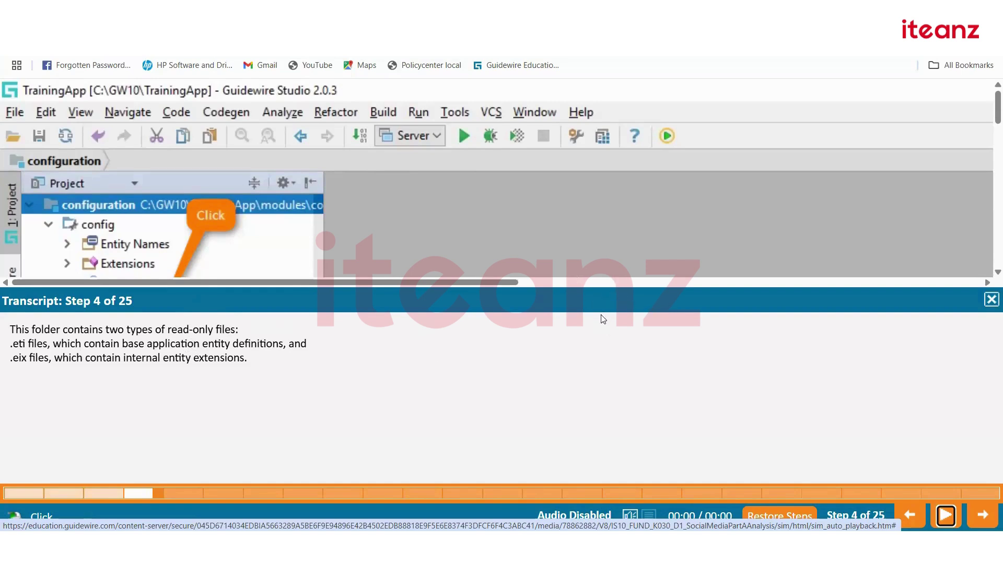
# Follow the demo to step 4, scrolling the project tree to Metadata > Entity.
pyautogui.click(596, 284)
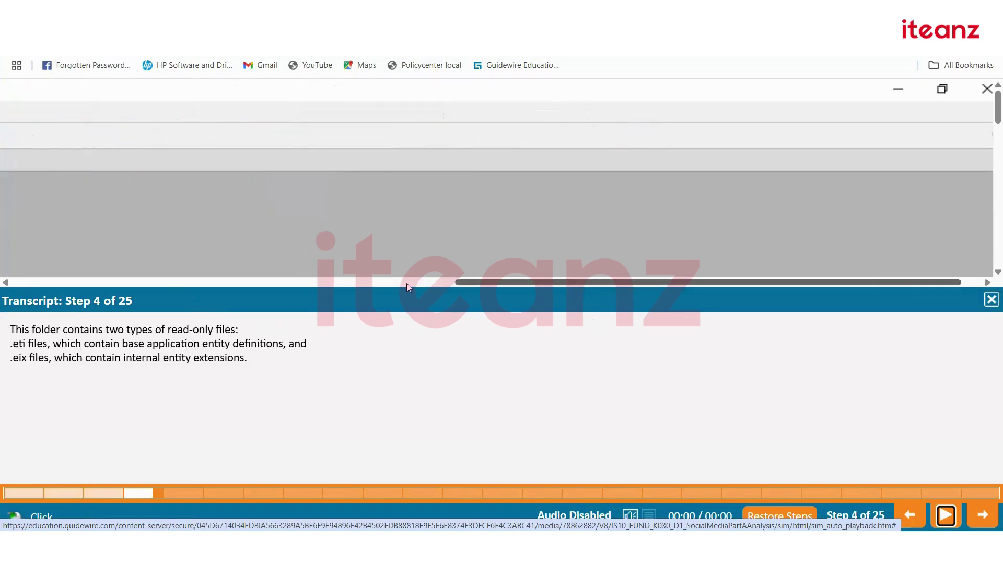
pyautogui.click(24, 281)
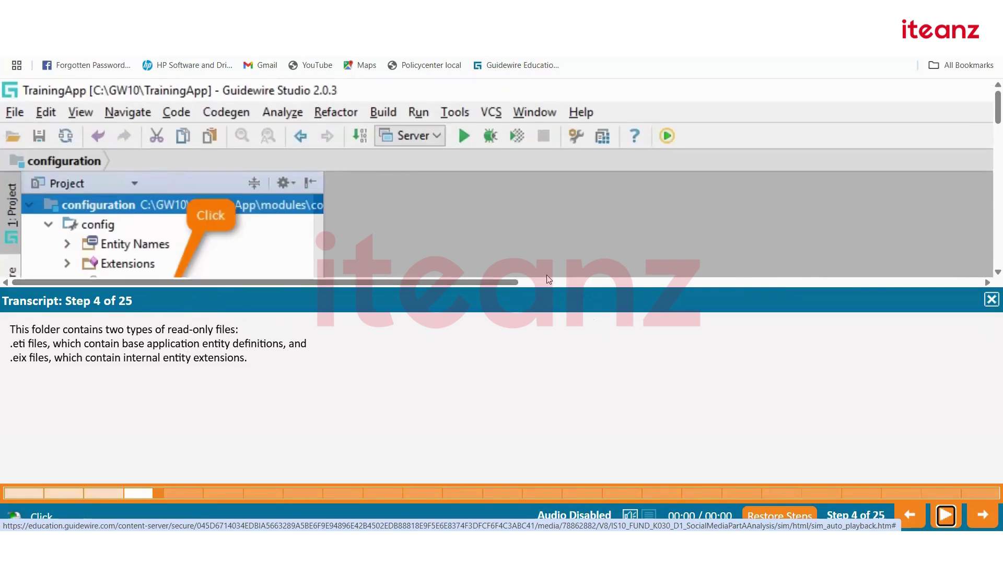
pyautogui.scroll(-3, 405, 231)
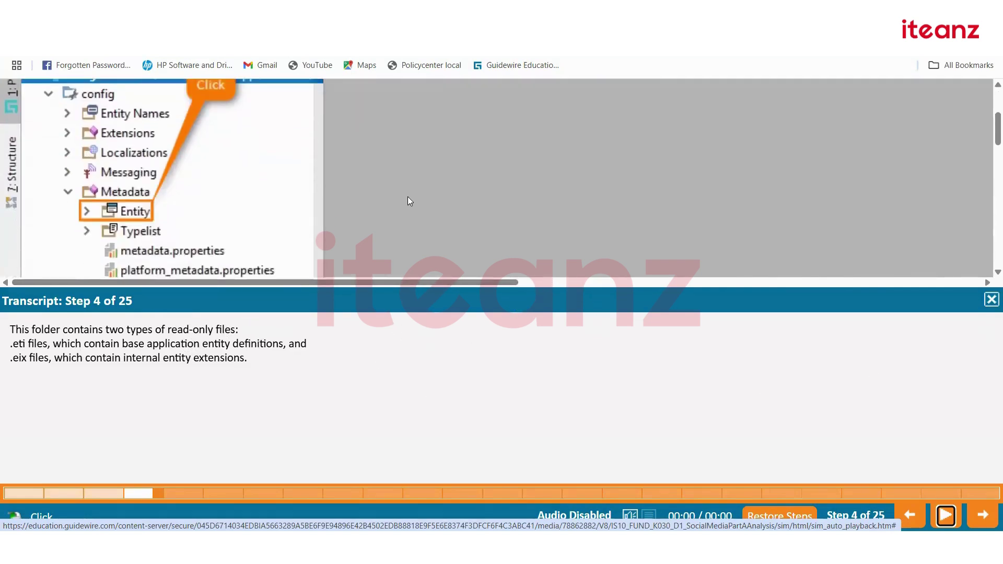
# Step the demo back one step and pause, then continue to step 10 in Extensions > Entity.
pyautogui.scroll(-2, 374, 173)
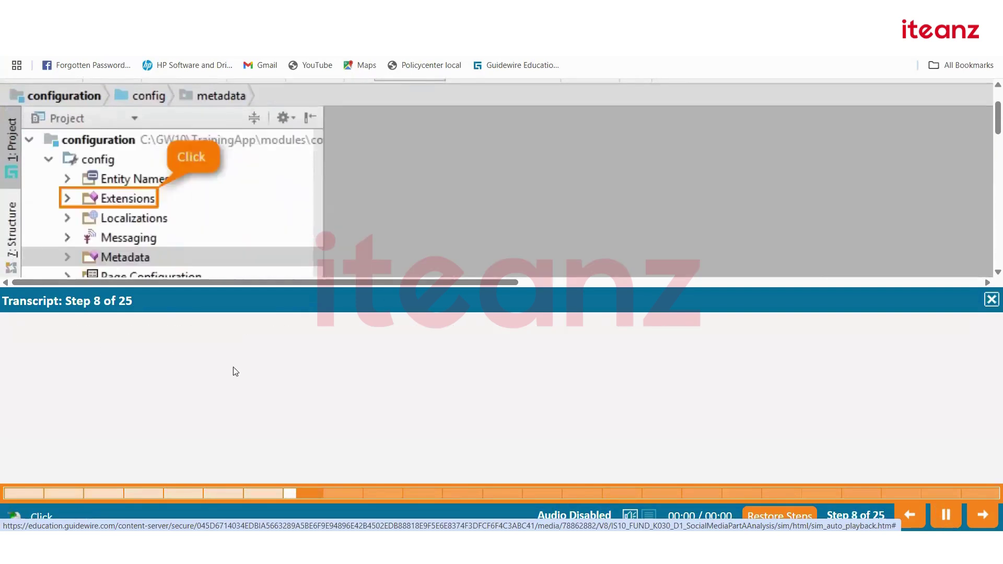
pyautogui.press('Left')
pyautogui.press('space')
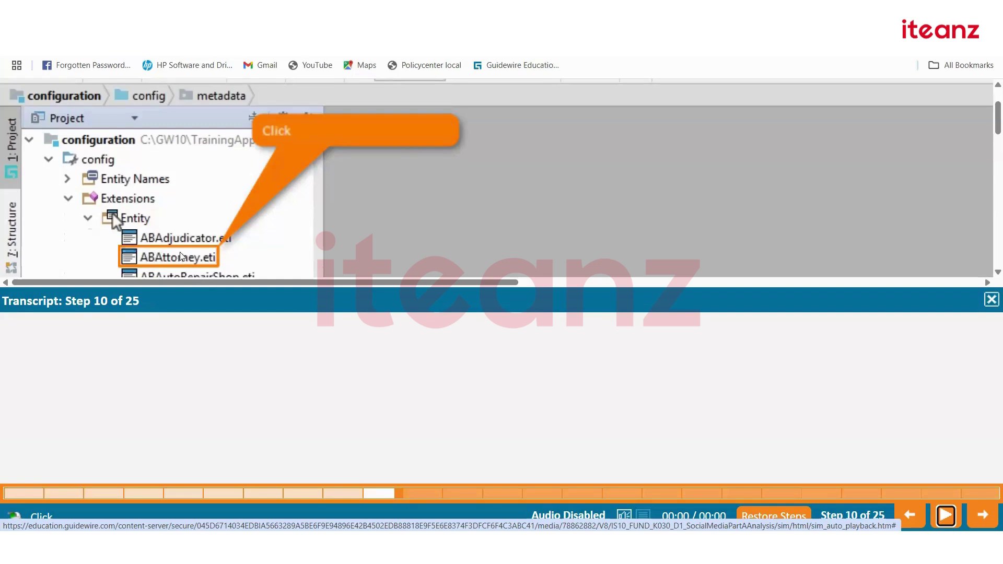
# Resume playback until ABContact.etx opens beside ABAttorney.eti, dragging the scrollbar left to see the tree.
pyautogui.click(184, 259)
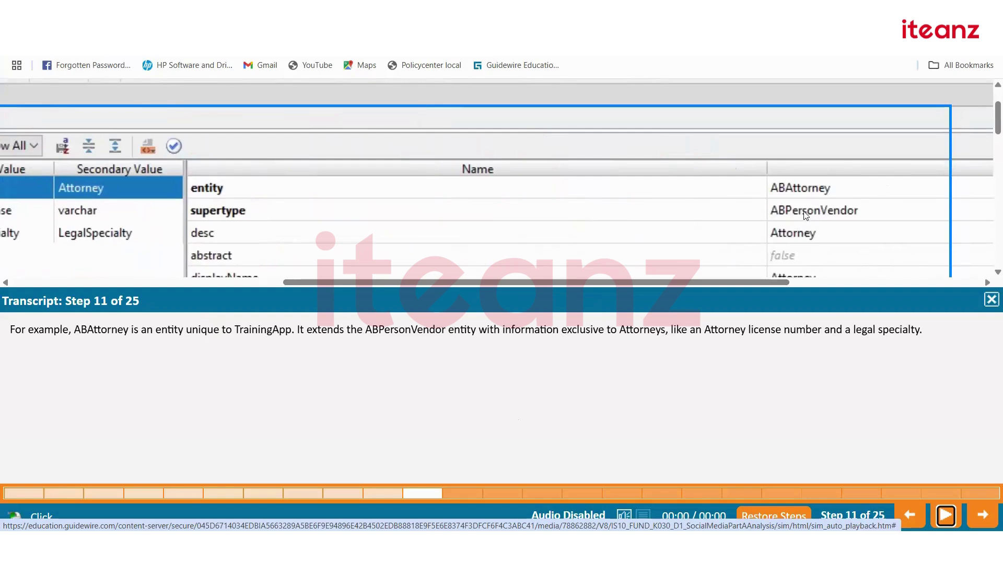
pyautogui.moveTo(697, 283); pyautogui.dragTo(433, 275)
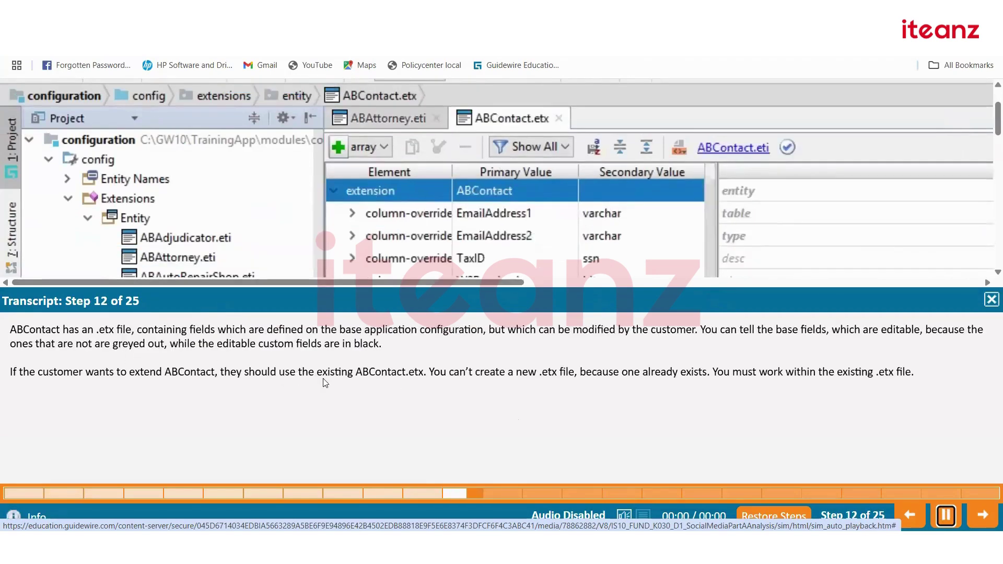
# Go back to step 11 and pause, then play through to the read-only ABContact.eti at step 16.
pyautogui.press('Left')
pyautogui.press('space')
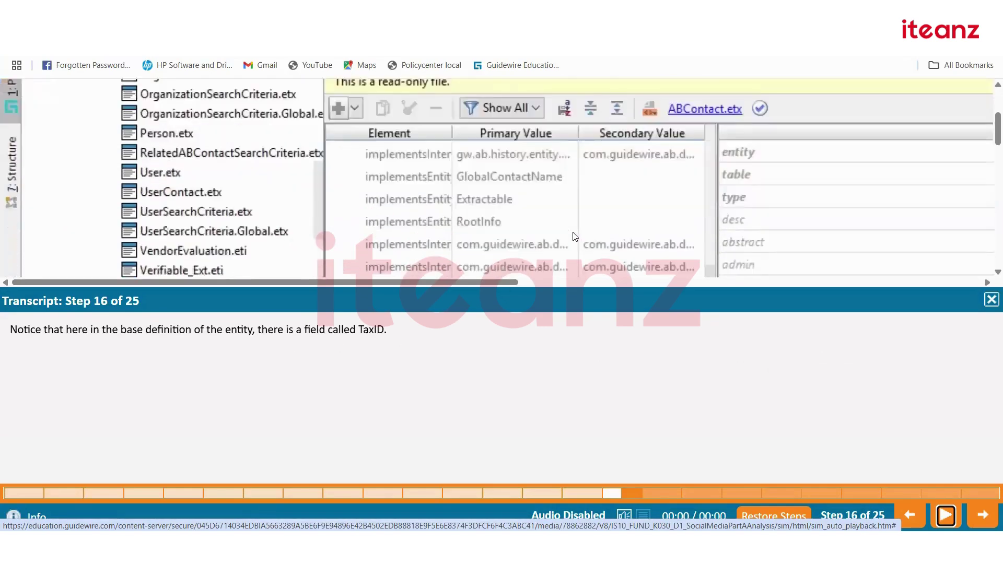
# Play the demo through step 25 and end it from the Demonstration completed dialog.
pyautogui.scroll(-1, 416, 194)
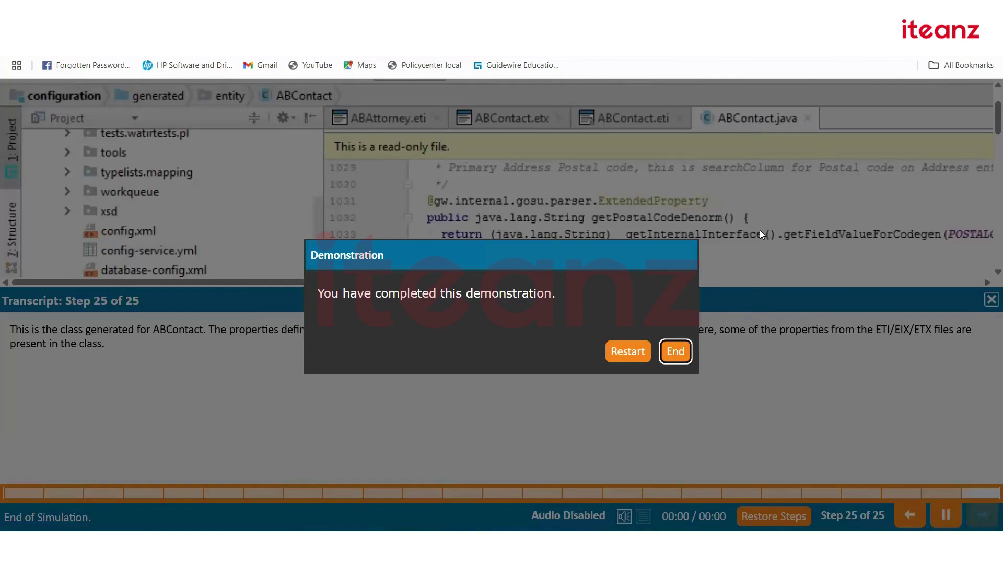
pyautogui.click(674, 354)
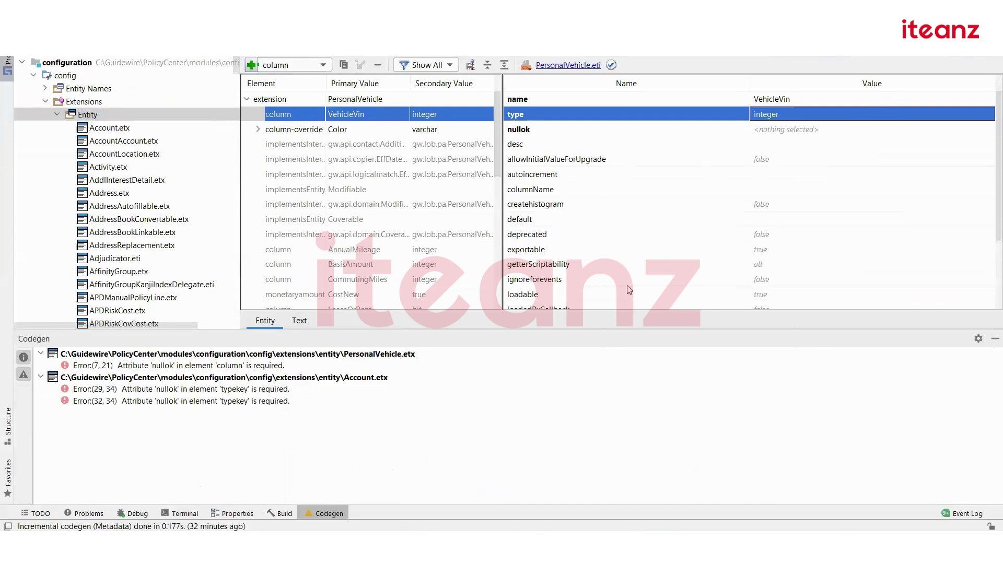
# Switch from Guidewire Studio to the Education catalog results for InsuranceSuite 10.0 fundamentals.
pyautogui.hotkey('alt', 'Tab')
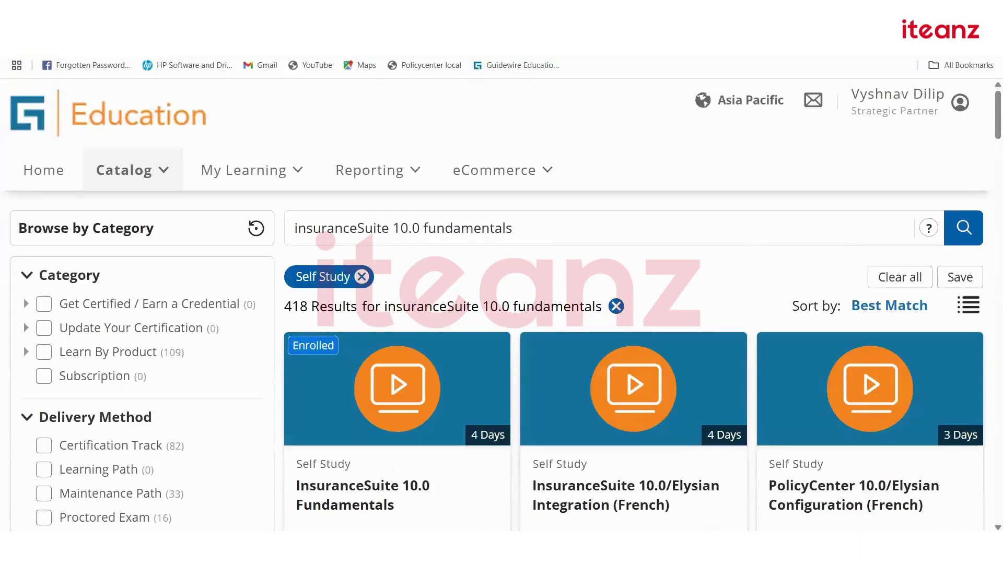
# Open the InsuranceSuite 10.0 Fundamentals course and its User Interface Architecture lesson.
pyautogui.click(787, 455)
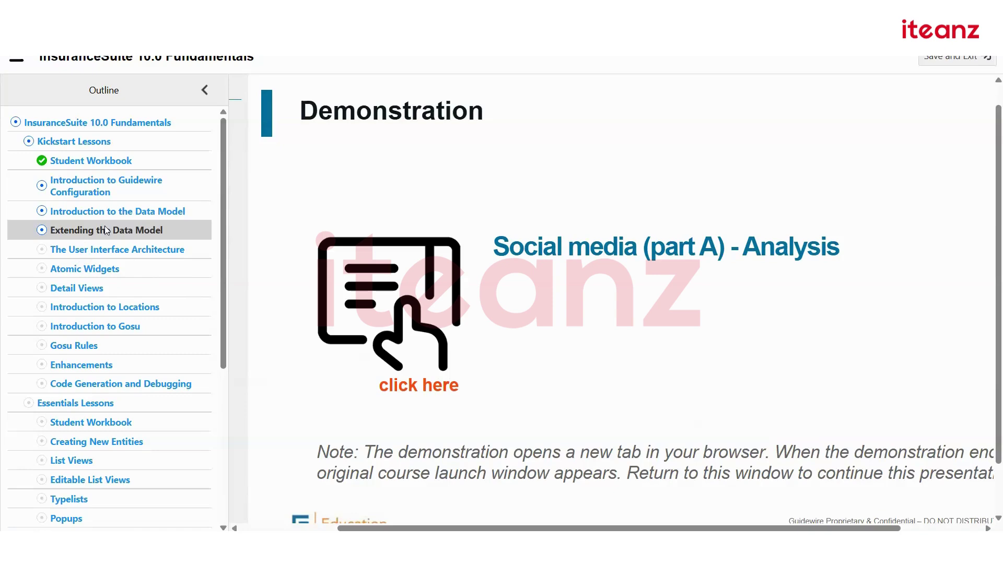
pyautogui.click(110, 250)
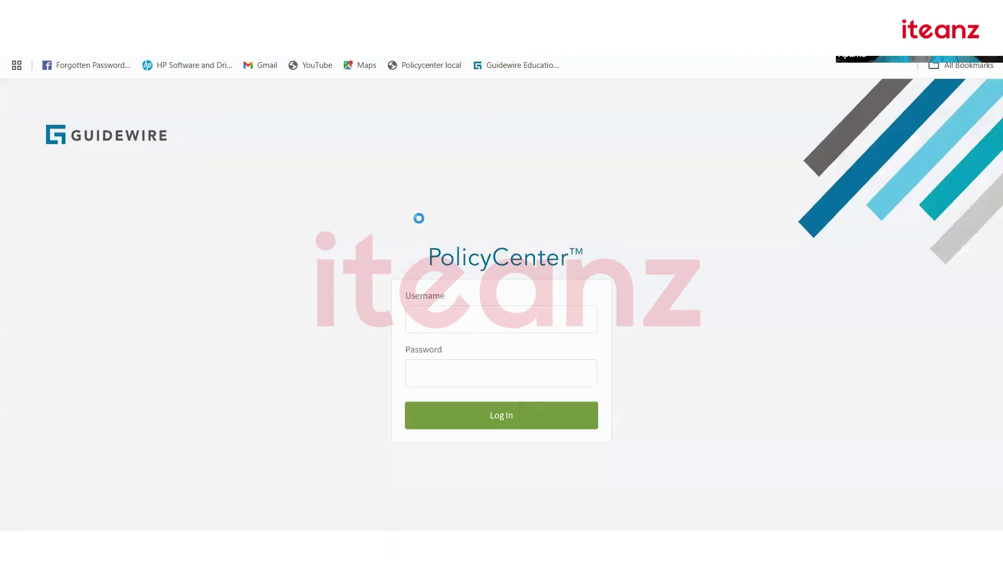
# Log in to PolicyCenter with the username and password.
pyautogui.click(471, 327)
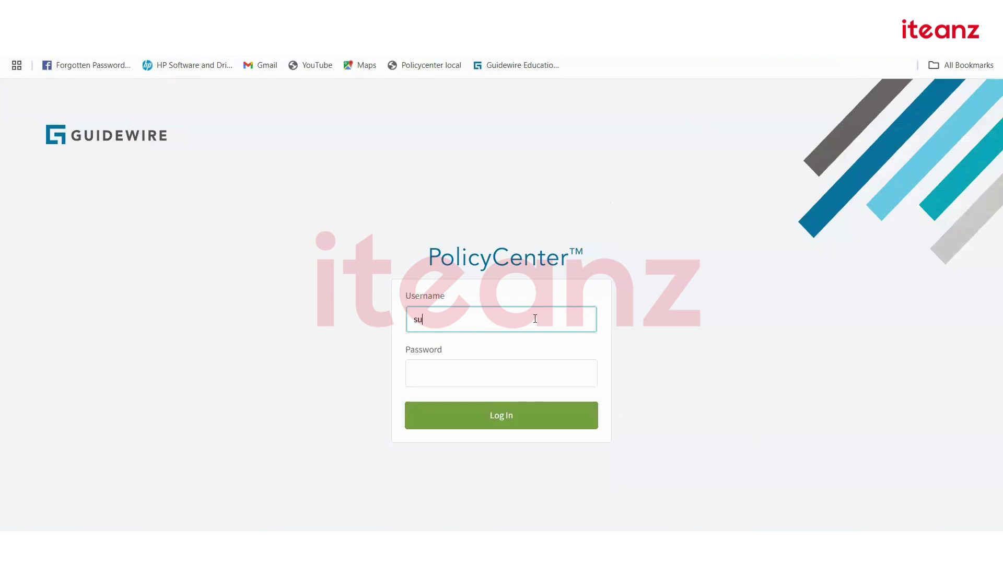
pyautogui.press('Tab')
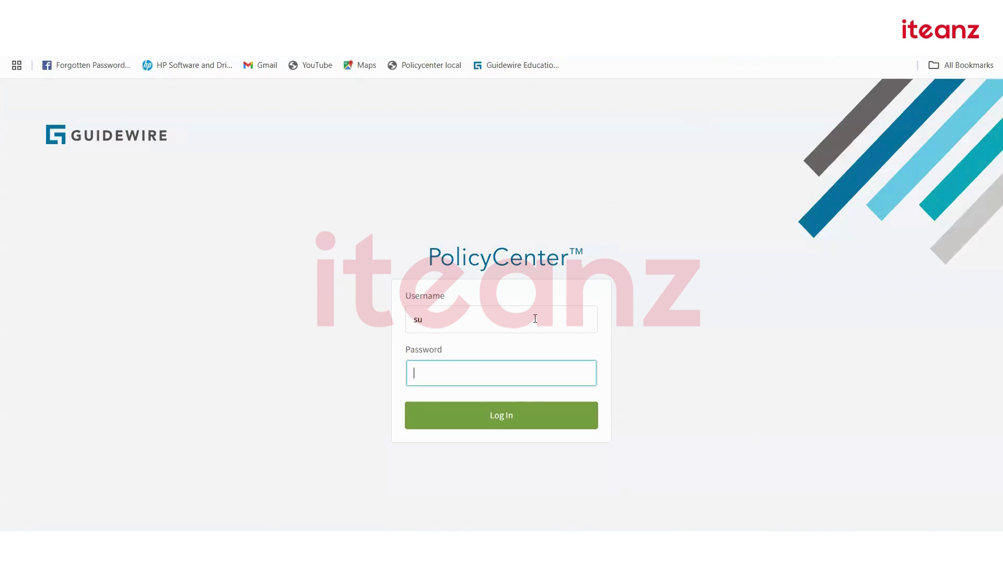
pyautogui.write('gw')
pyautogui.press('Return')
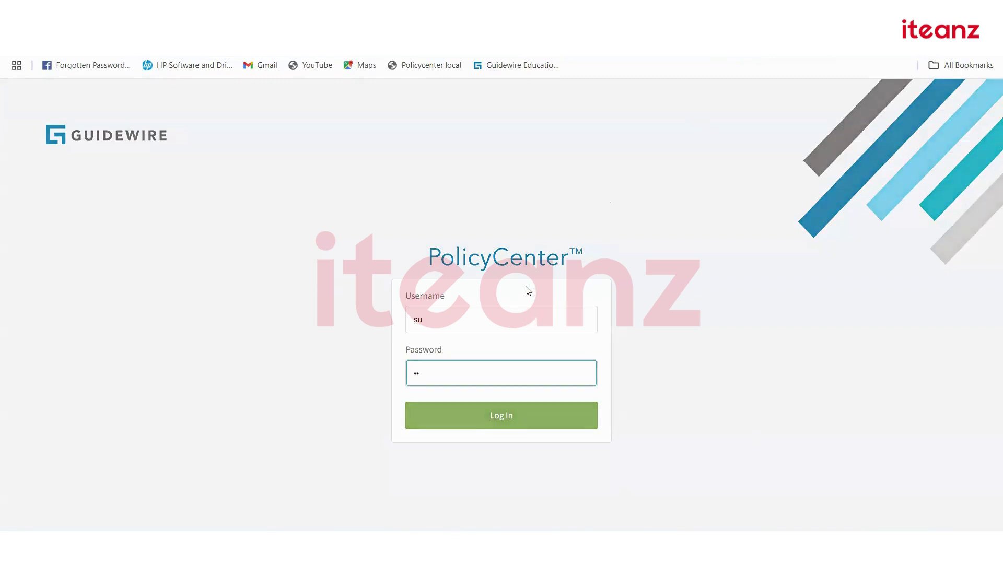
# From the account's Summary page, start a New Submission under Open Policy Transactions.
pyautogui.click(234, 97)
pyautogui.click(235, 96)
pyautogui.click(438, 201)
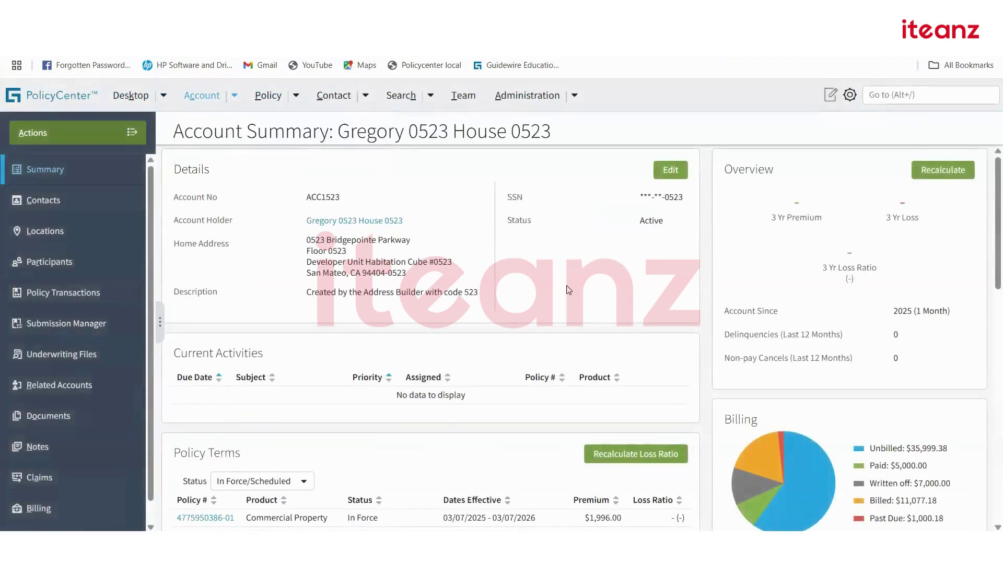
pyautogui.scroll(-5, 569, 290)
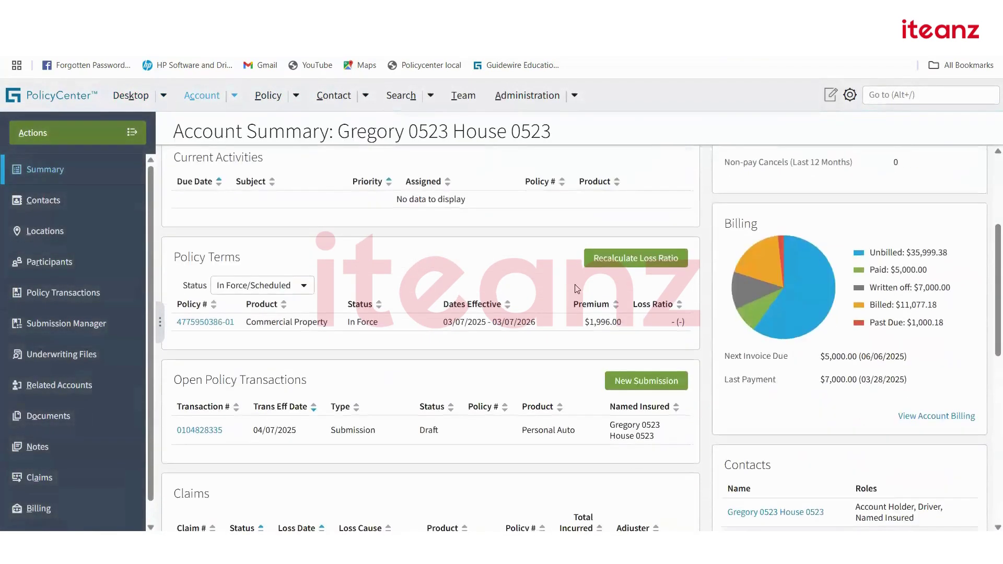
pyautogui.click(638, 318)
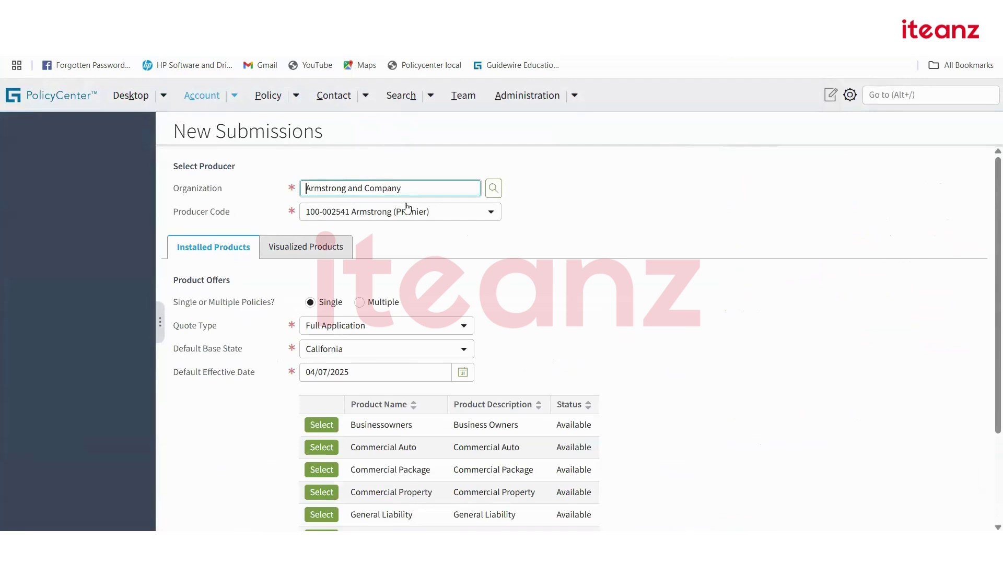
# Keep the existing producer code, Full Application quote type and California as default base state.
pyautogui.click(492, 212)
pyautogui.click(527, 226)
pyautogui.click(589, 243)
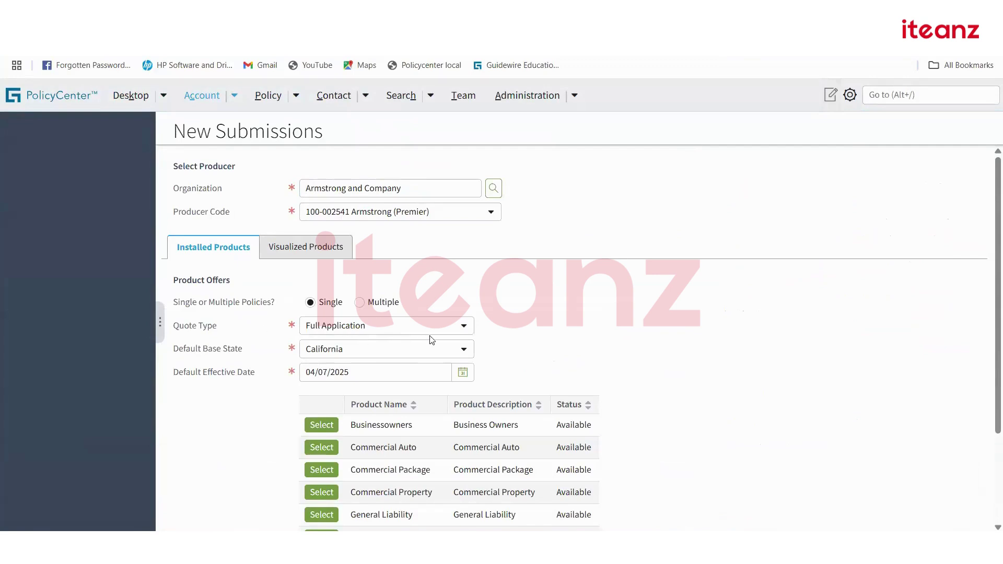
pyautogui.click(464, 330)
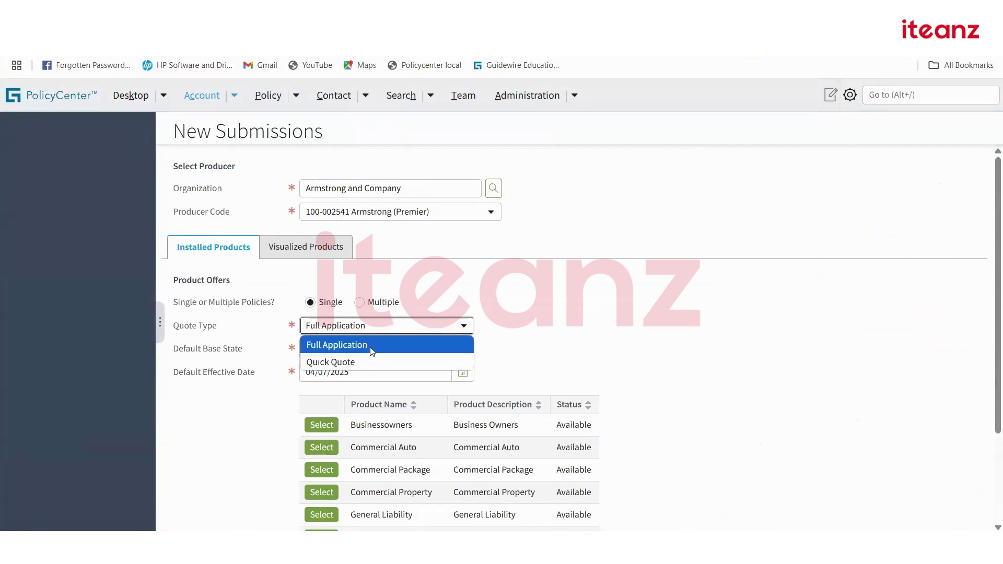
pyautogui.click(373, 347)
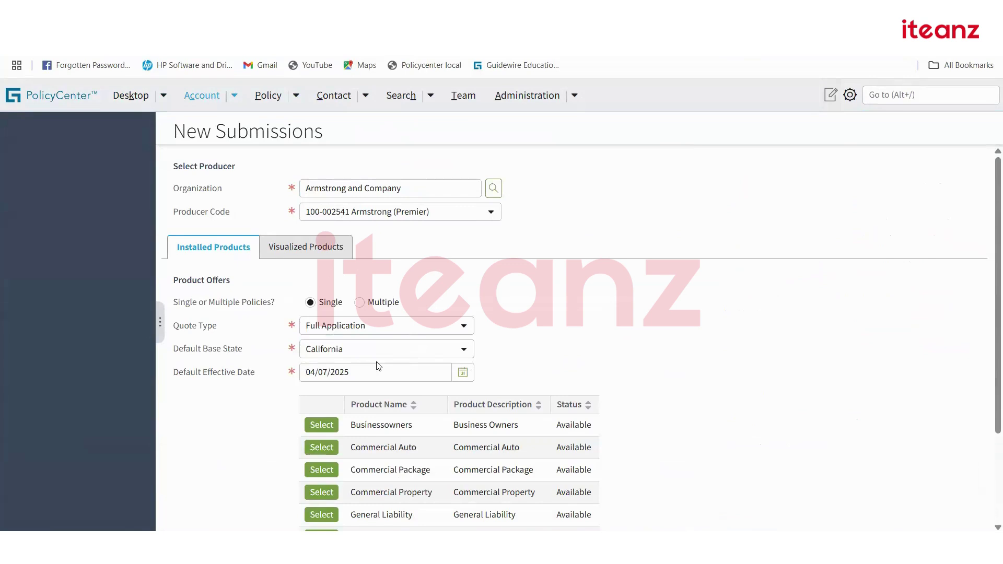
pyautogui.click(465, 350)
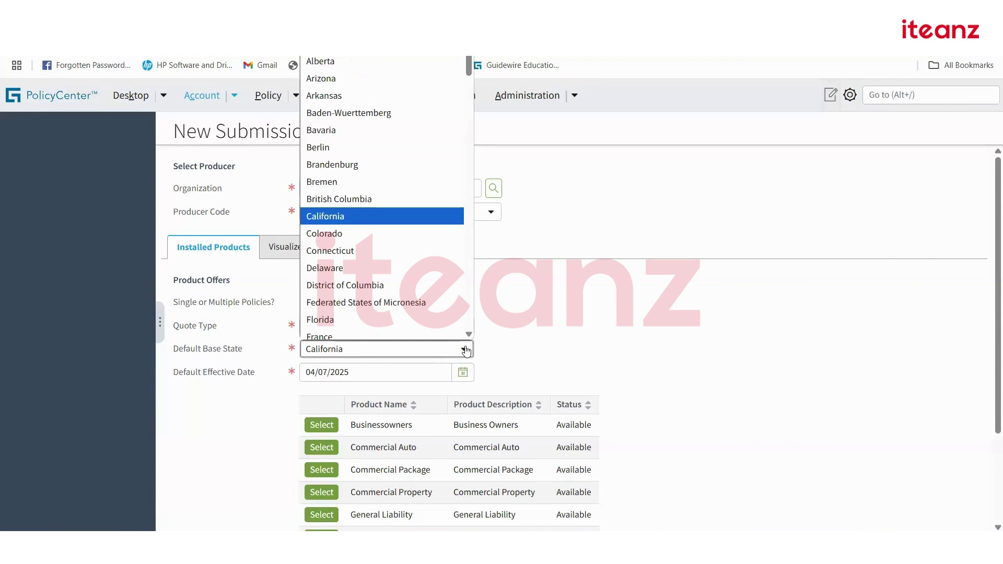
pyautogui.click(540, 345)
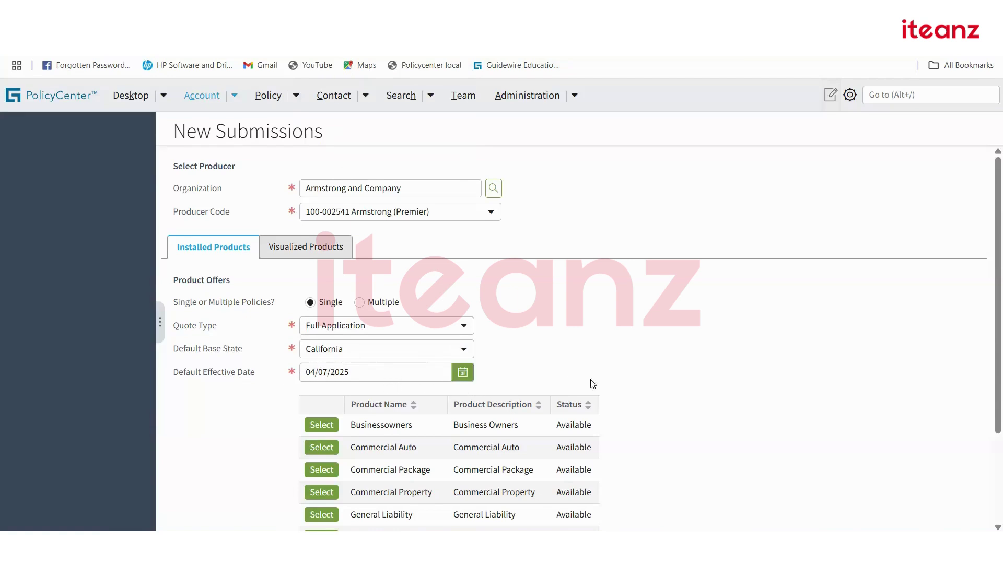
# Start a new Personal Auto submission from the product list.
pyautogui.scroll(-2, 591, 383)
pyautogui.scroll(-1, 596, 384)
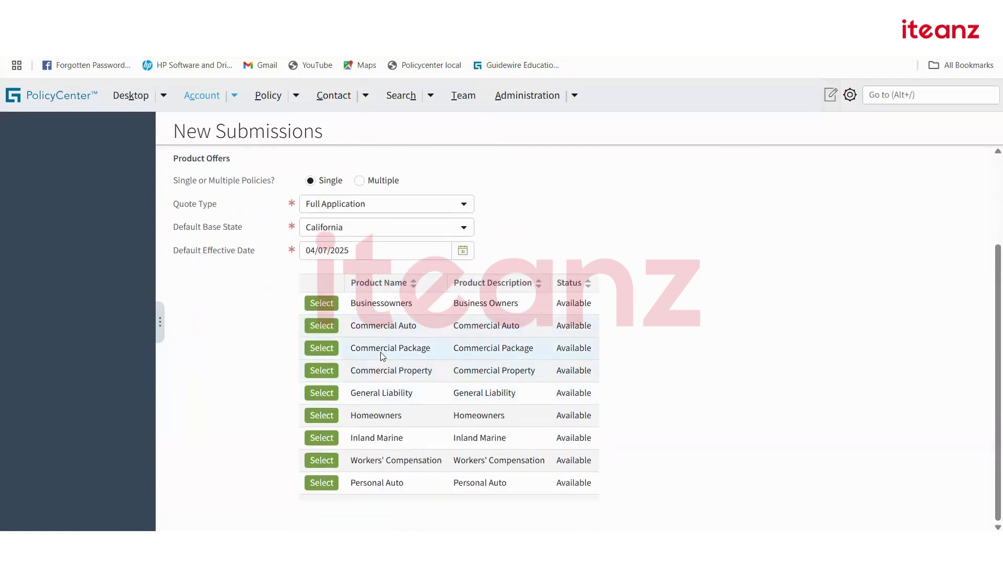
pyautogui.click(322, 482)
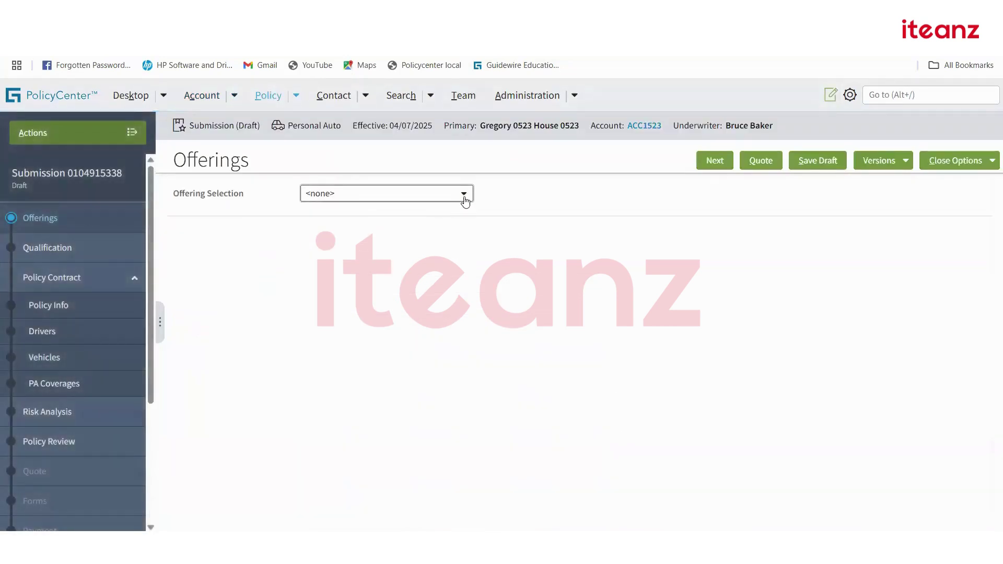
# Choose the Basic Program offering and advance to the qualification questions.
pyautogui.click(463, 193)
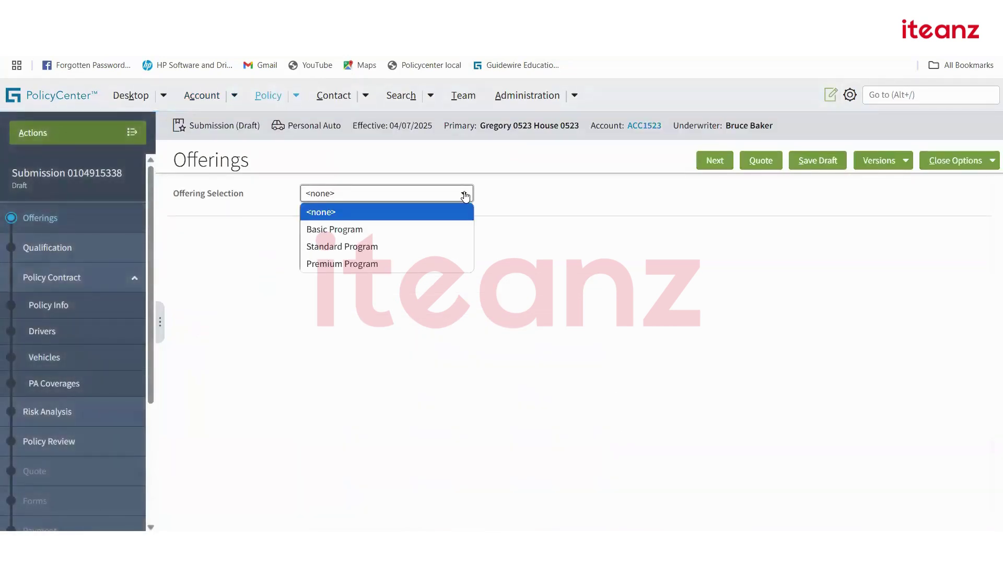
pyautogui.click(364, 230)
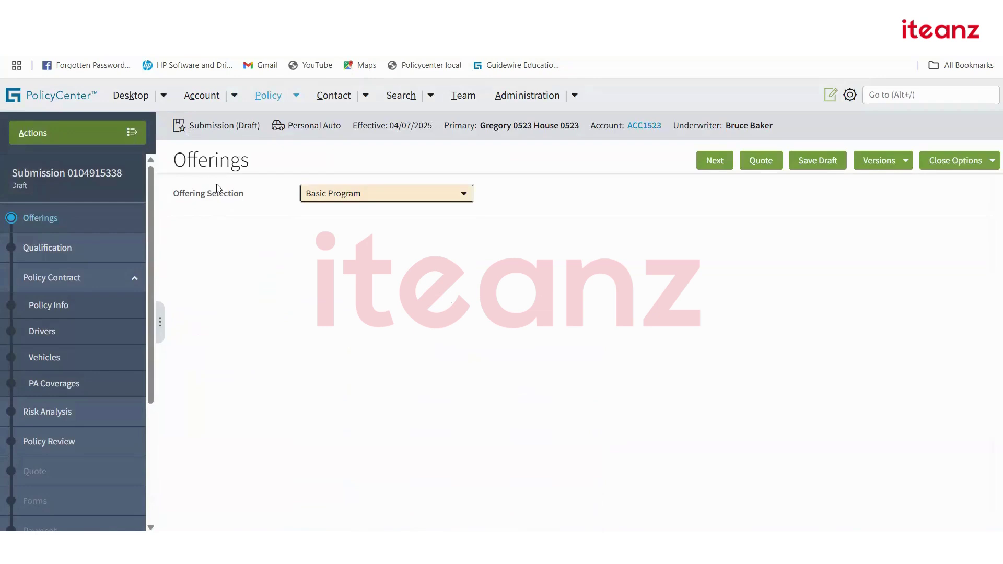
pyautogui.click(714, 161)
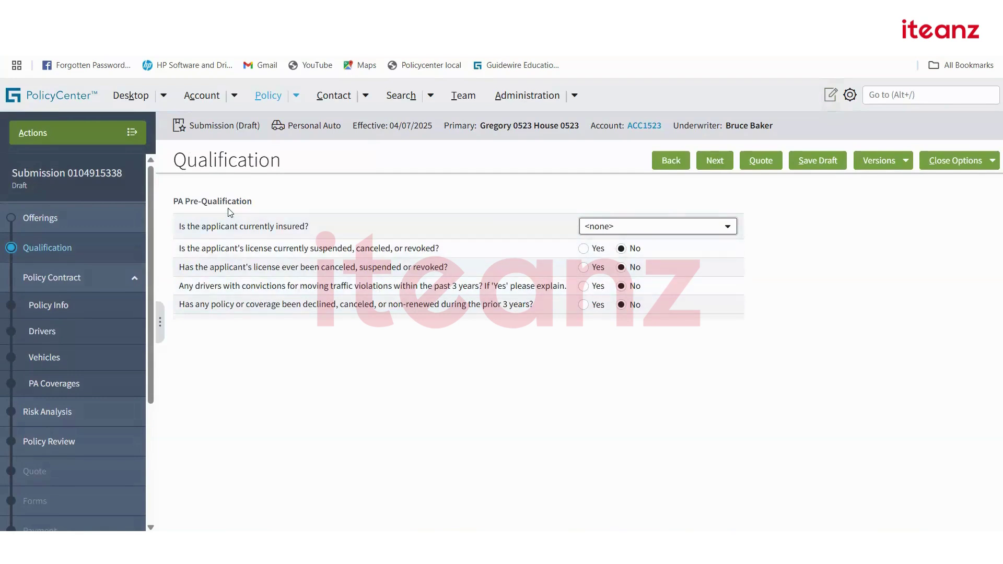
pyautogui.click(295, 203)
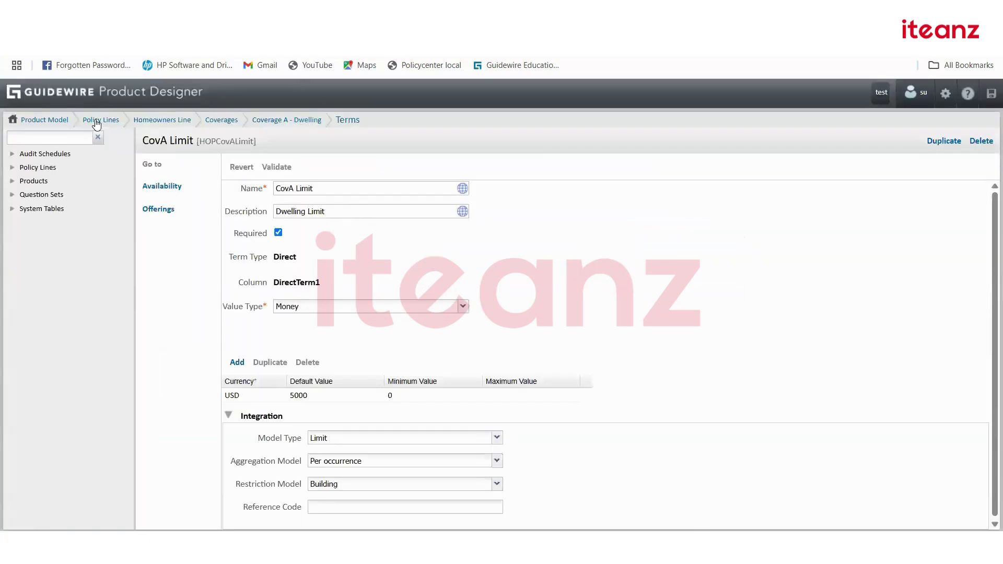
# Display the PA Pre-Qualification question set's questions, comparing them with PolicyCenter's Qualification page.
pyautogui.click(98, 122)
pyautogui.click(46, 195)
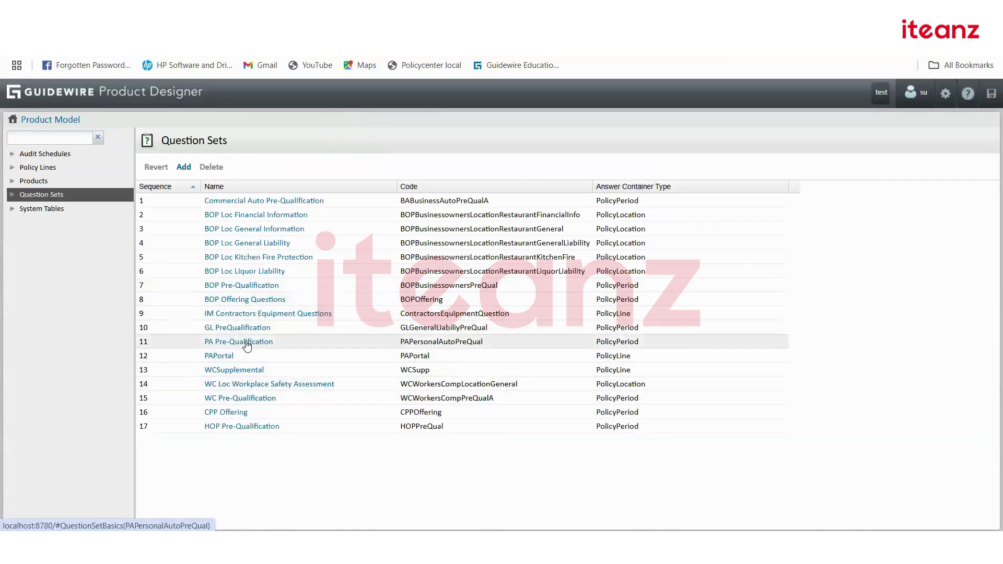
pyautogui.click(247, 342)
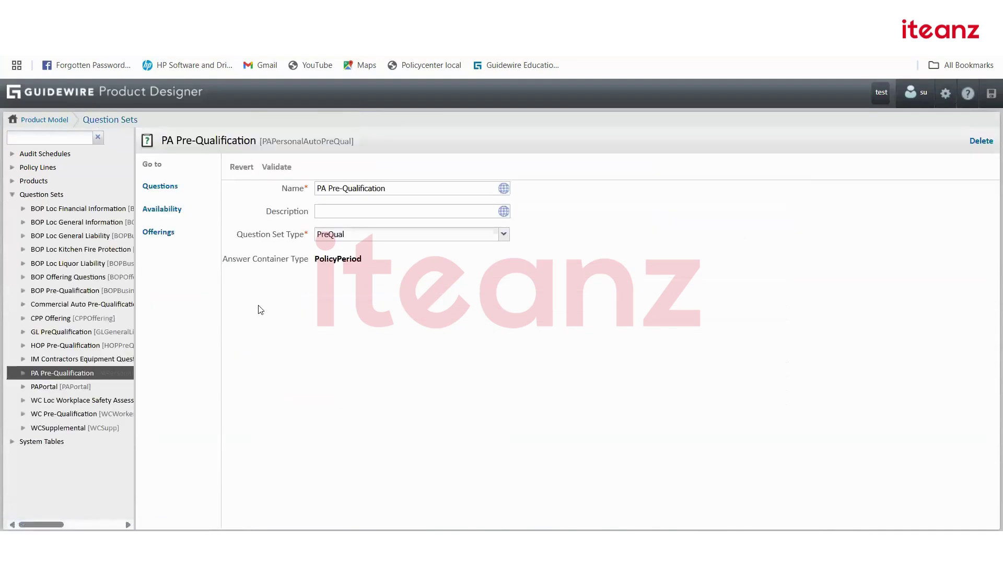
pyautogui.click(160, 187)
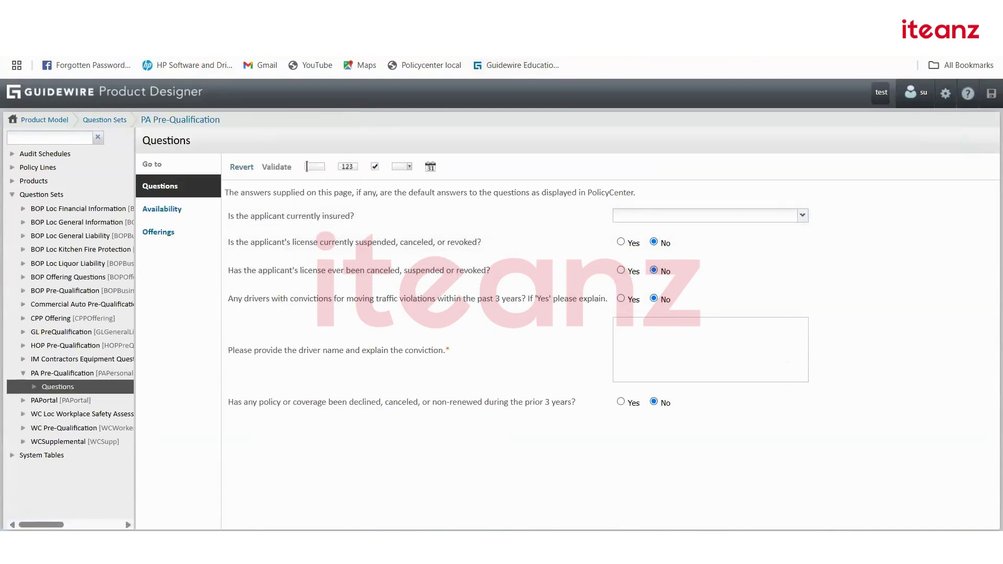
pyautogui.click(470, 46)
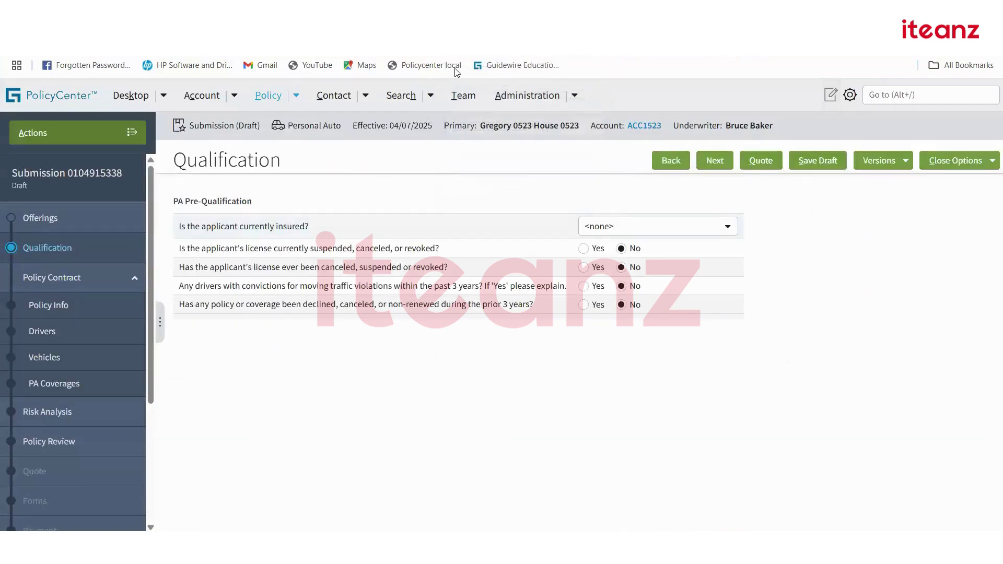
pyautogui.hotkey('ctrl', 'Tab')
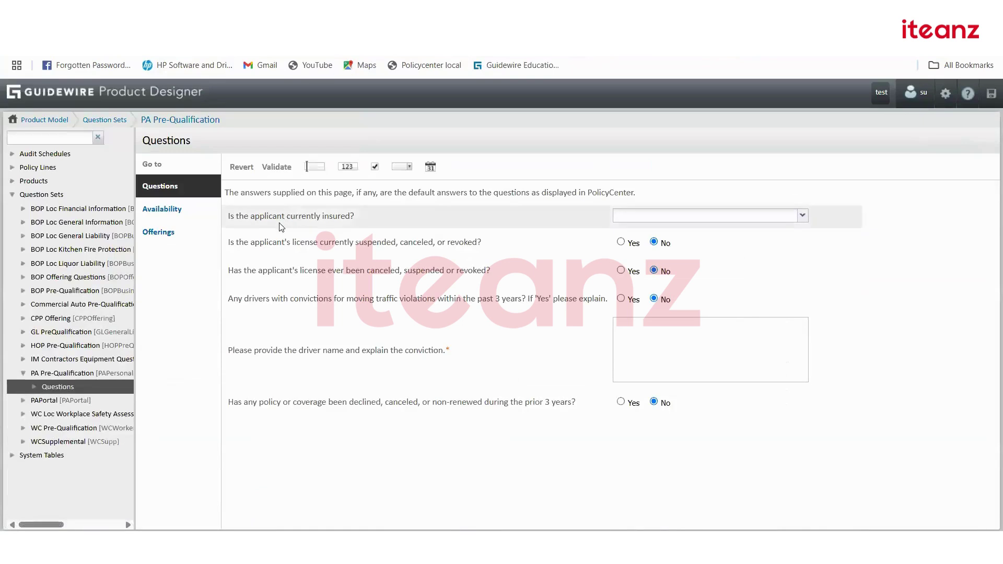
# Inspect the currently-insured question's settings and leave it unanswered in PolicyCenter.
pyautogui.click(805, 217)
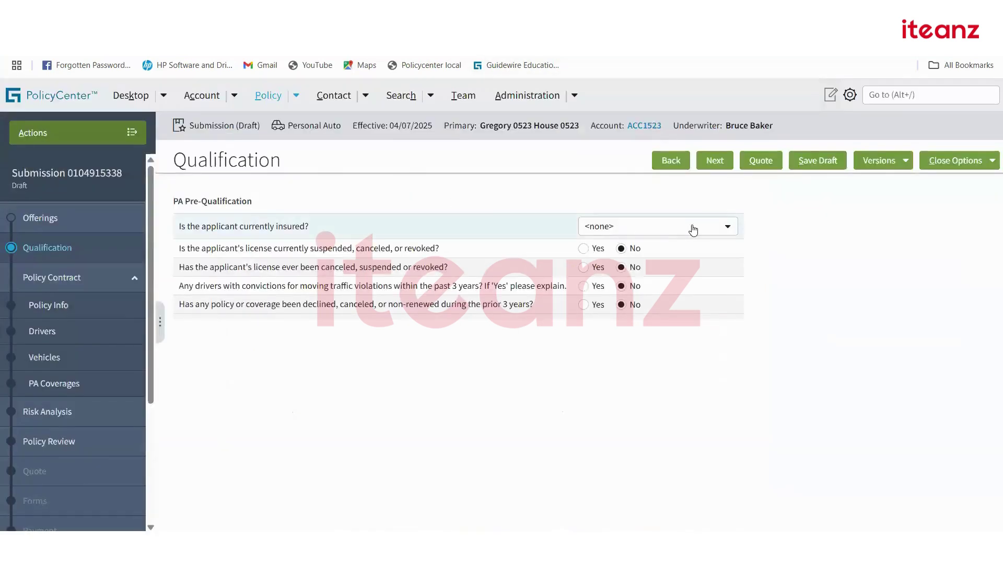
pyautogui.click(728, 228)
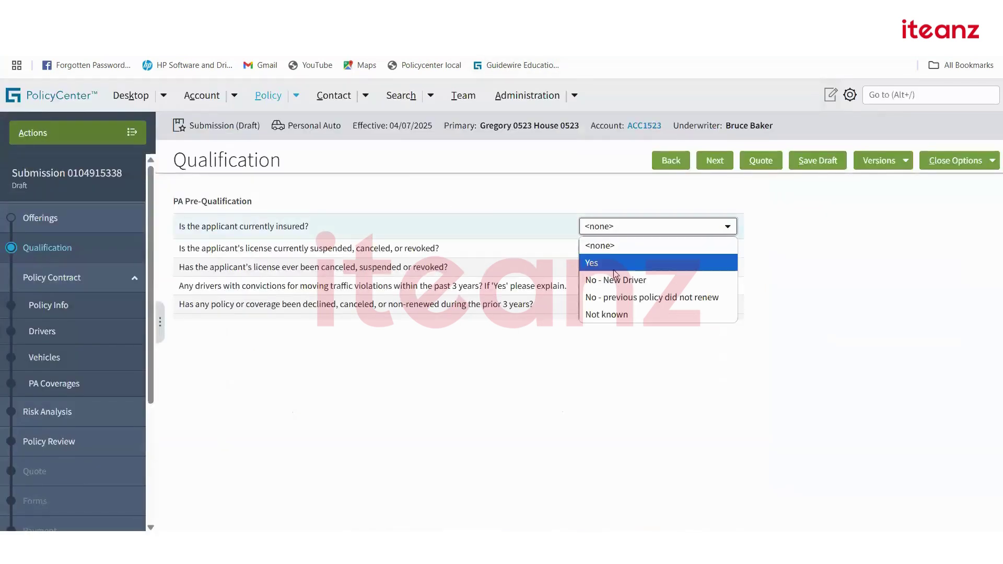
pyautogui.click(616, 368)
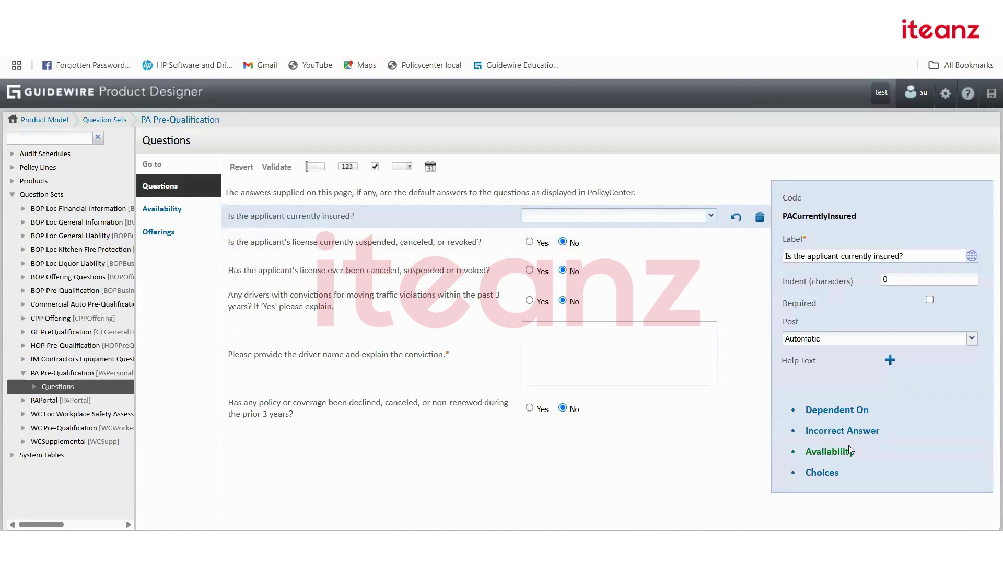
pyautogui.click(818, 476)
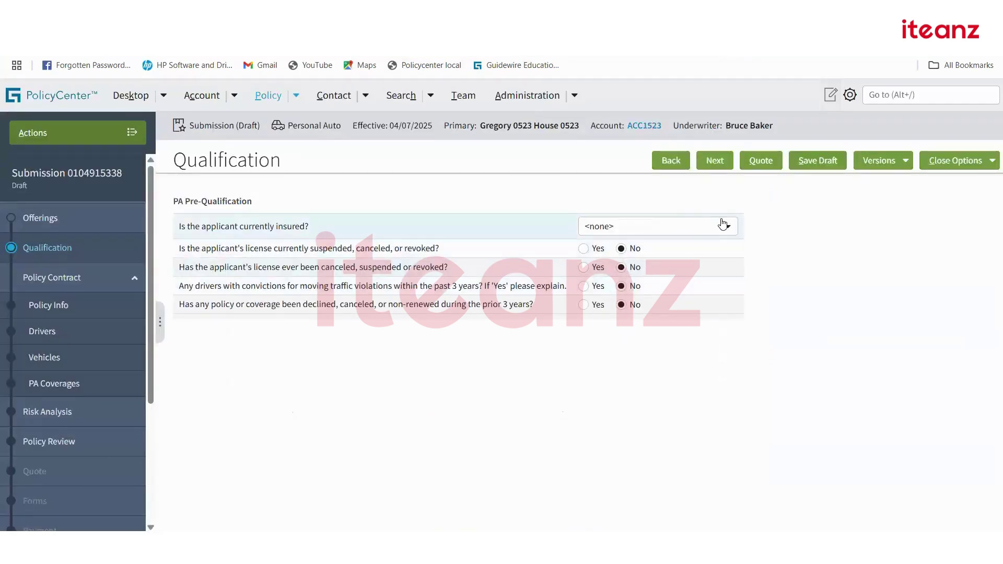
pyautogui.click(726, 226)
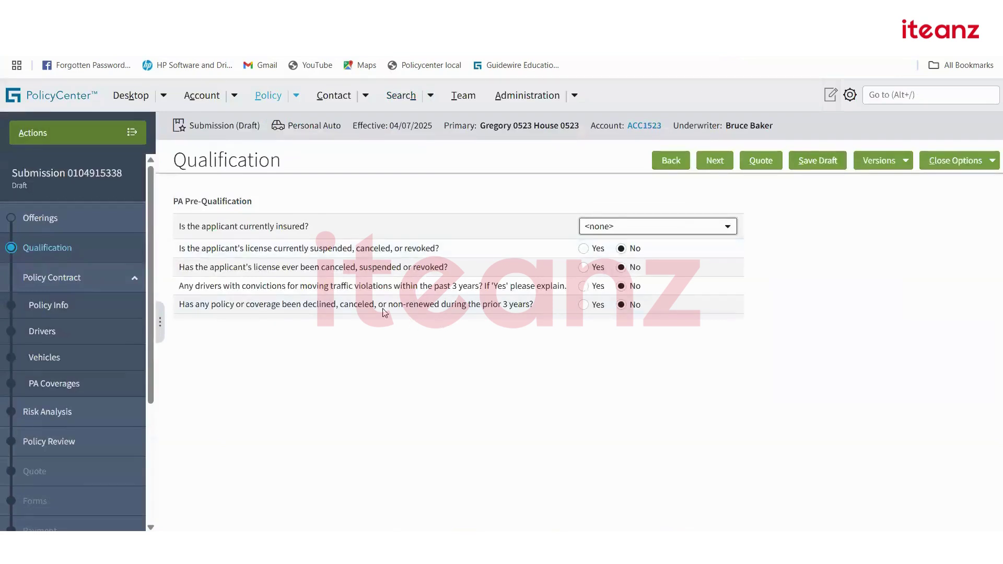
pyautogui.click(650, 230)
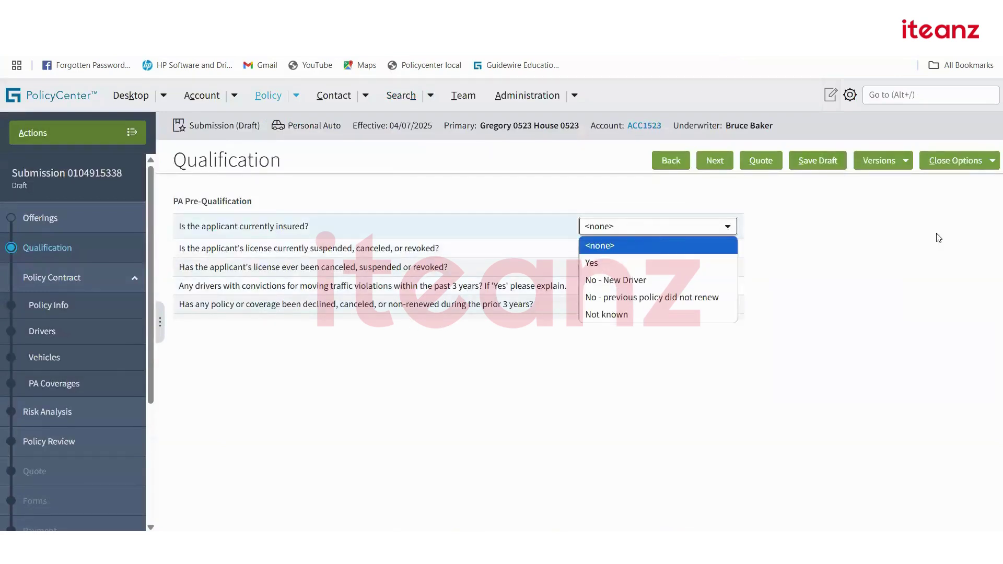
pyautogui.click(873, 266)
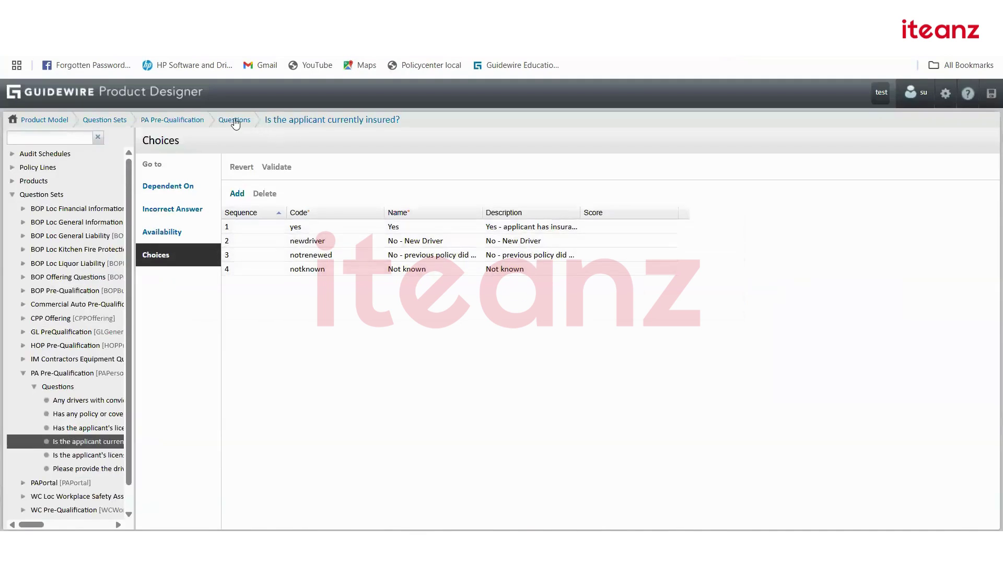
pyautogui.click(234, 120)
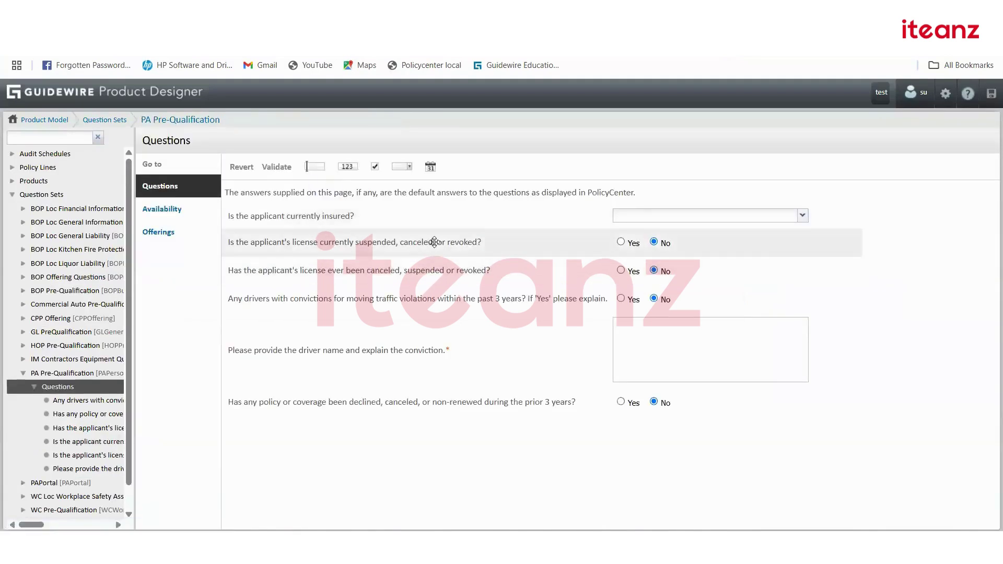
pyautogui.click(433, 242)
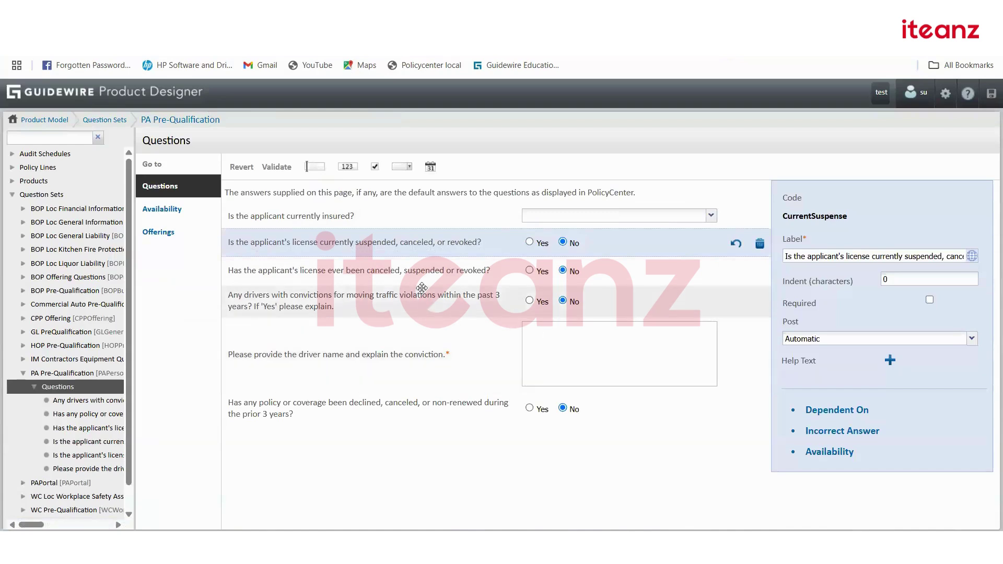
pyautogui.click(485, 275)
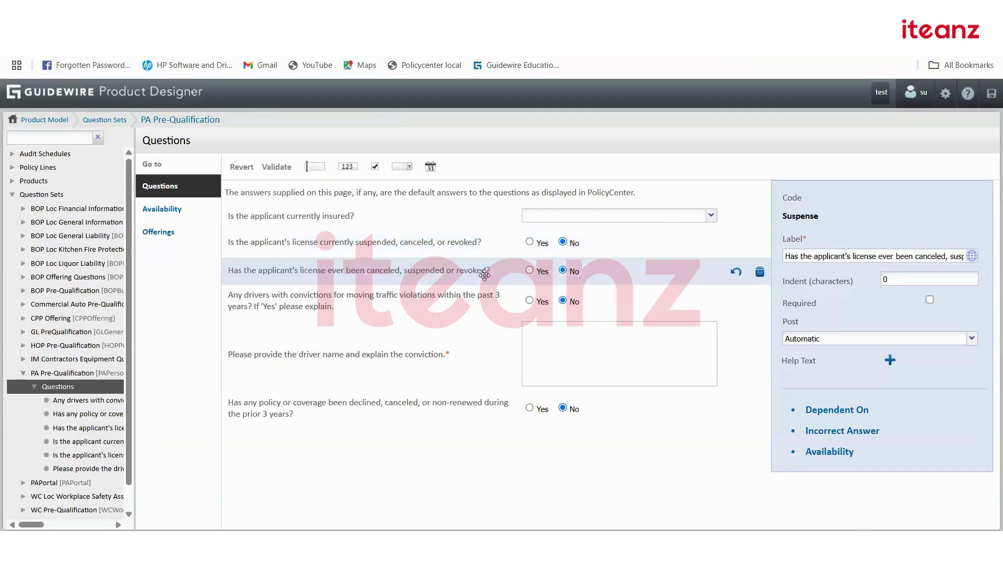
pyautogui.click(477, 307)
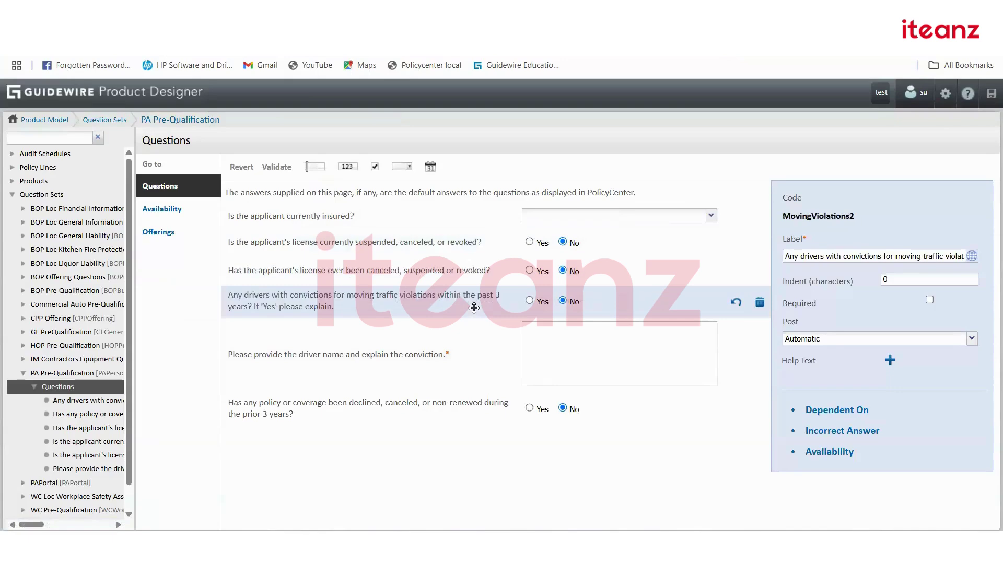
pyautogui.click(471, 356)
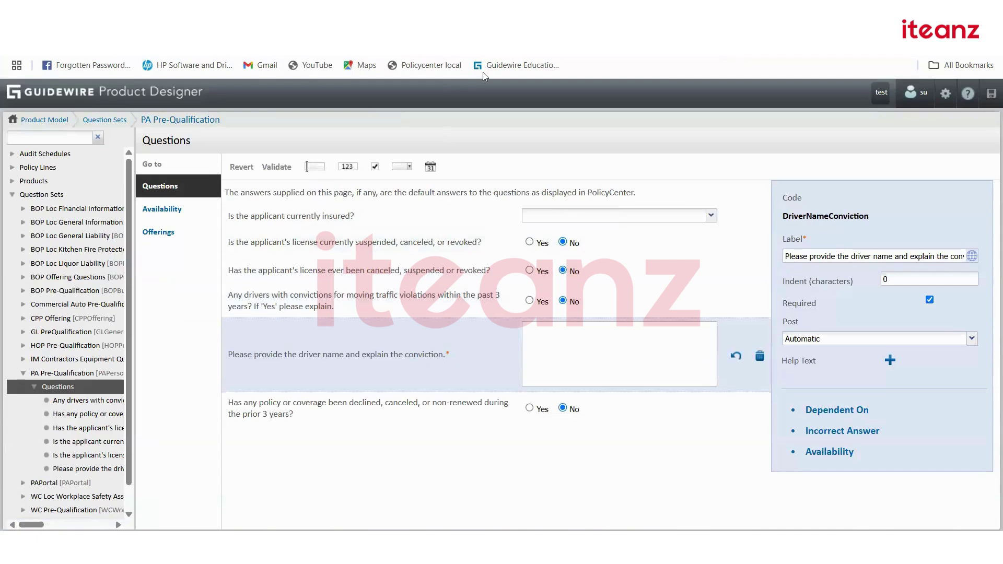
pyautogui.moveTo(609, 370); pyautogui.dragTo(386, 254)
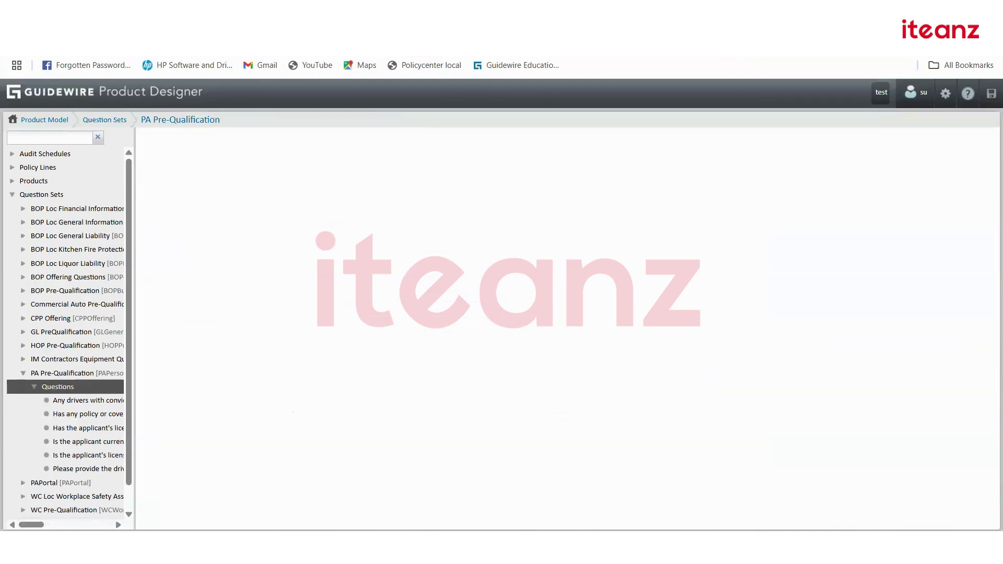
# Review the driver-name question's availability script and the answer it depends on.
pyautogui.click(518, 15)
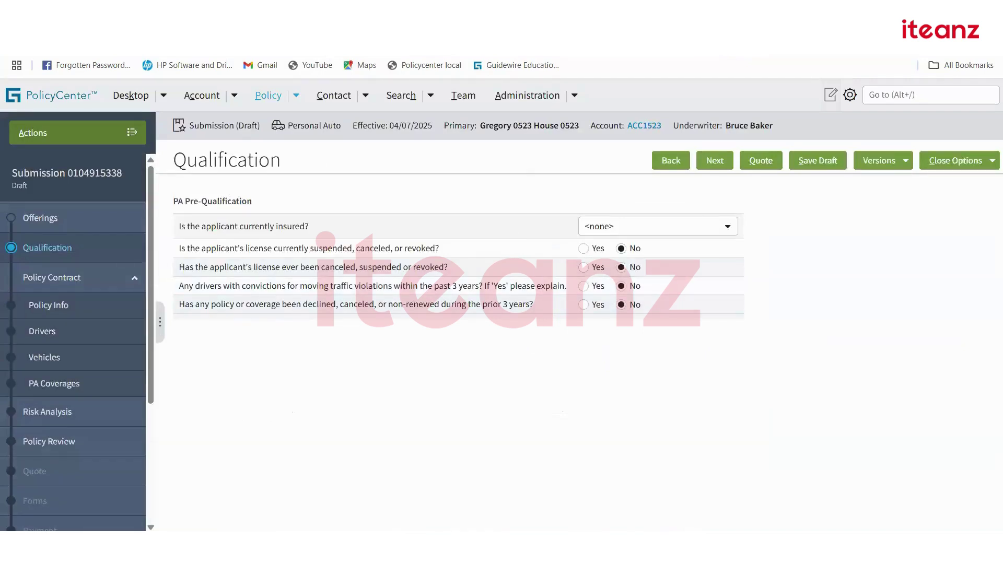
pyautogui.click(377, 15)
pyautogui.click(228, 285)
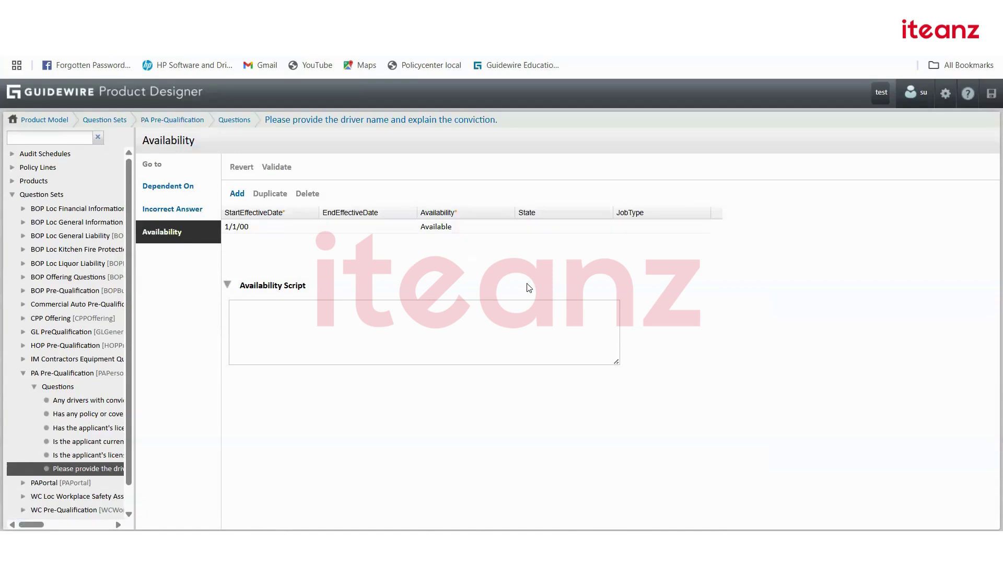
pyautogui.click(345, 119)
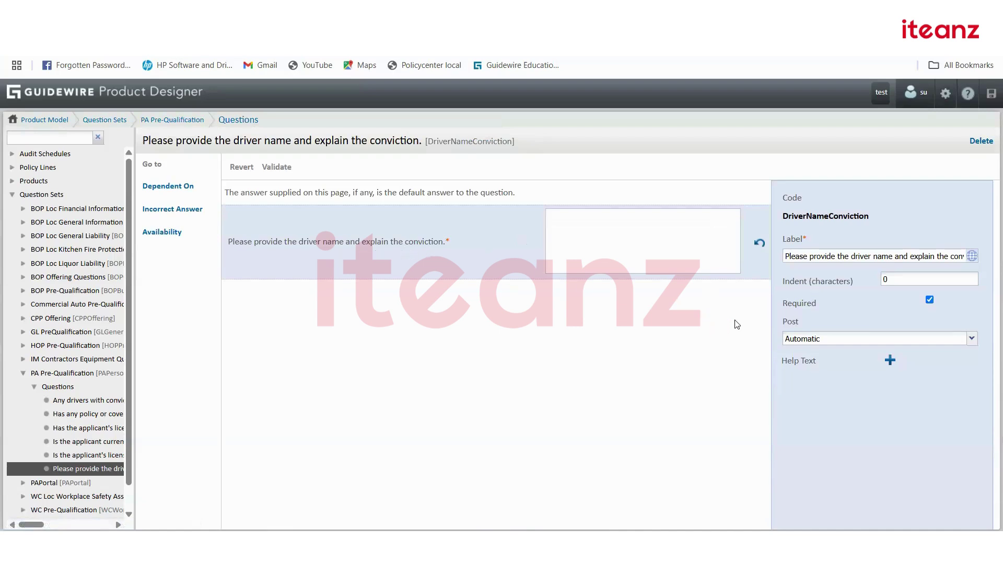
pyautogui.click(168, 188)
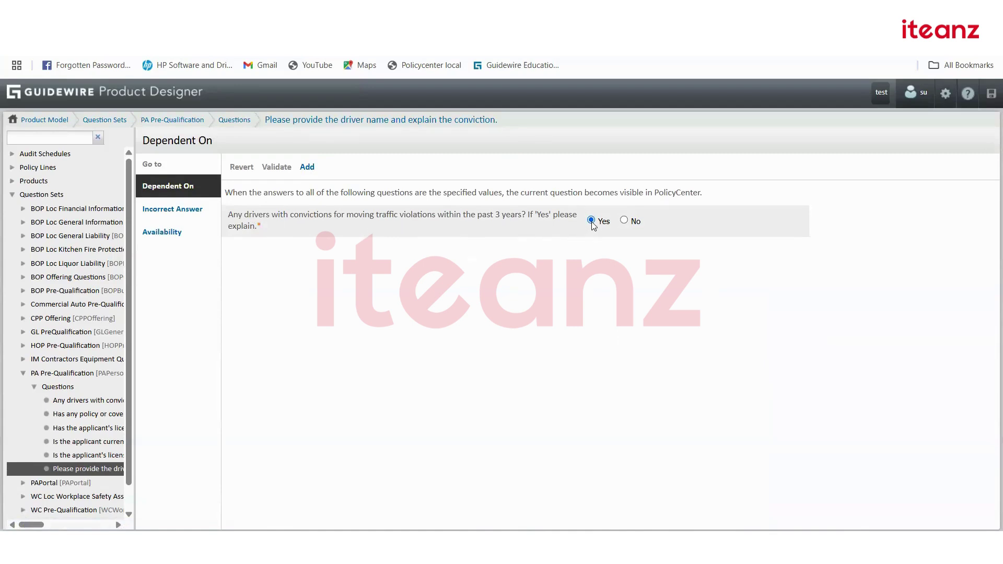
pyautogui.hotkey('ctrl', 'Tab')
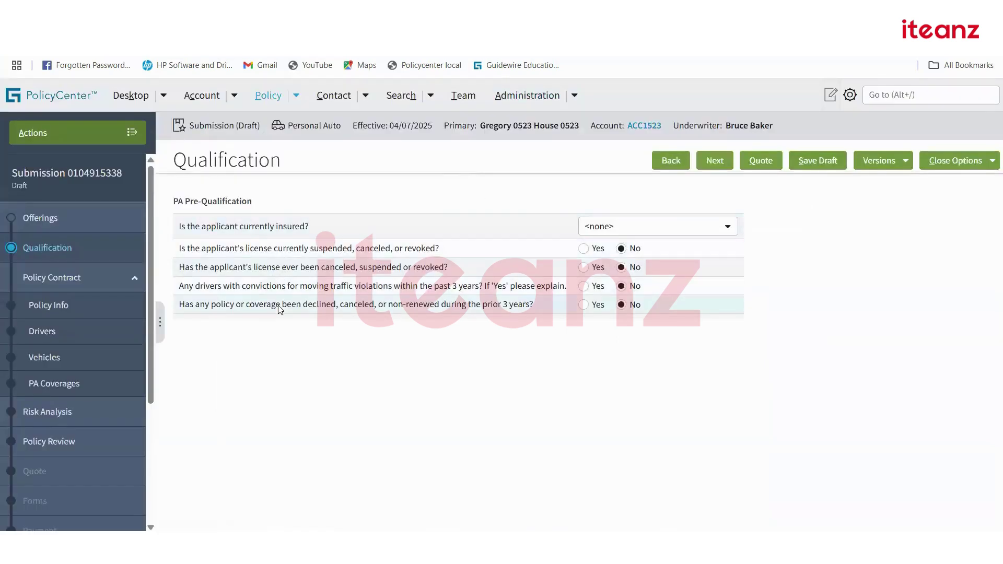
# Answer Yes to the traffic-violations question so the conviction explanation box appears.
pyautogui.click(584, 287)
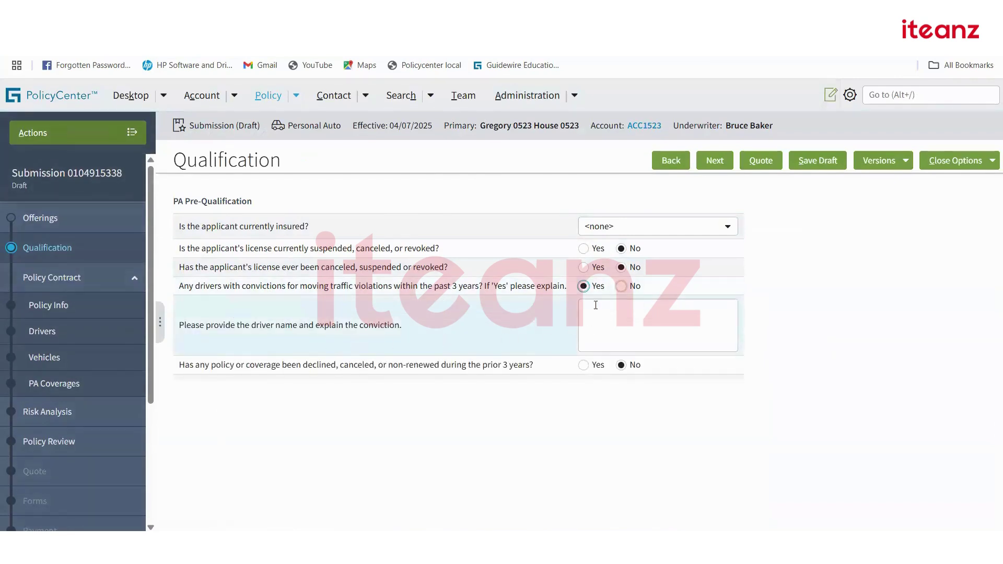
pyautogui.click(648, 331)
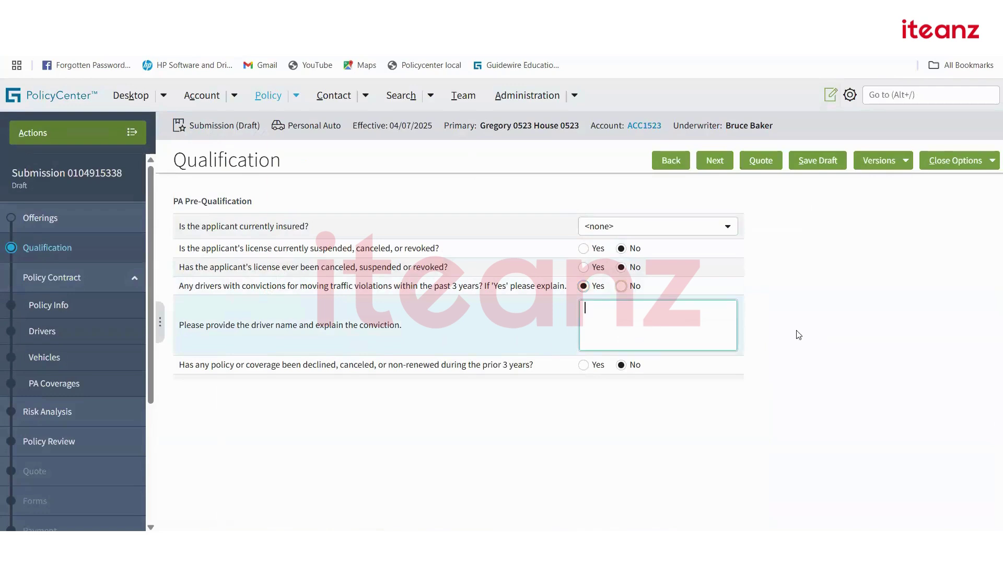
pyautogui.click(836, 331)
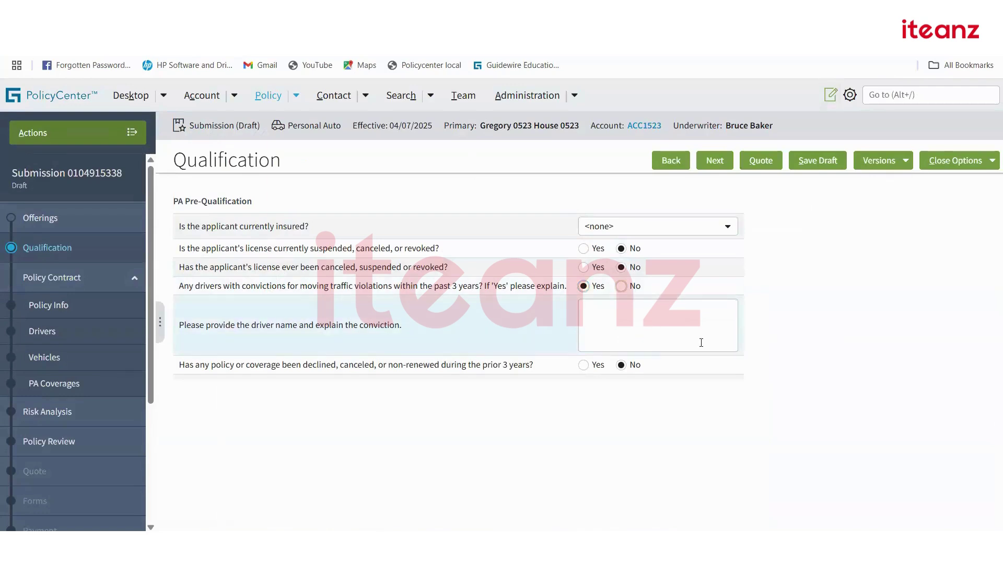
pyautogui.click(621, 286)
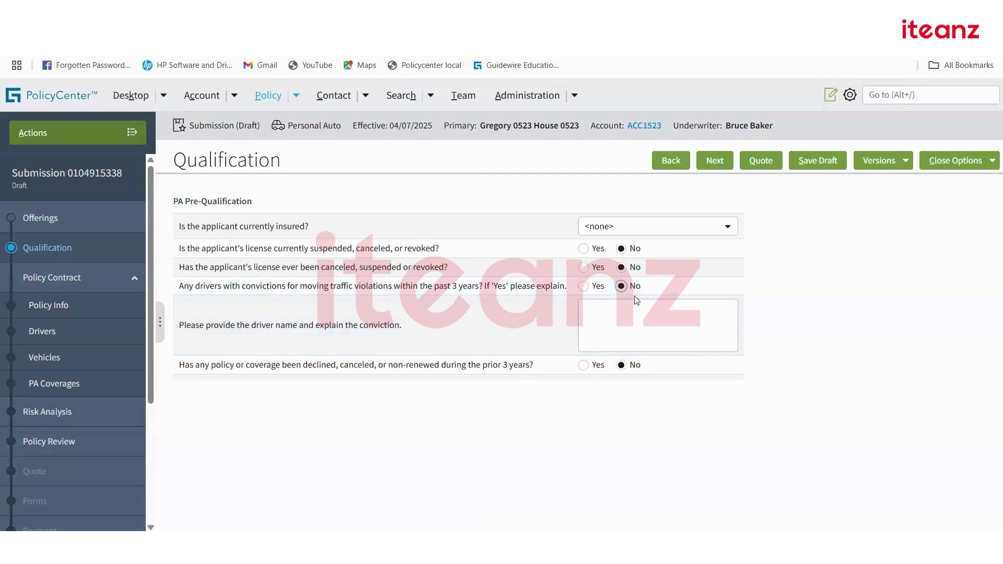
pyautogui.click(584, 286)
pyautogui.click(614, 322)
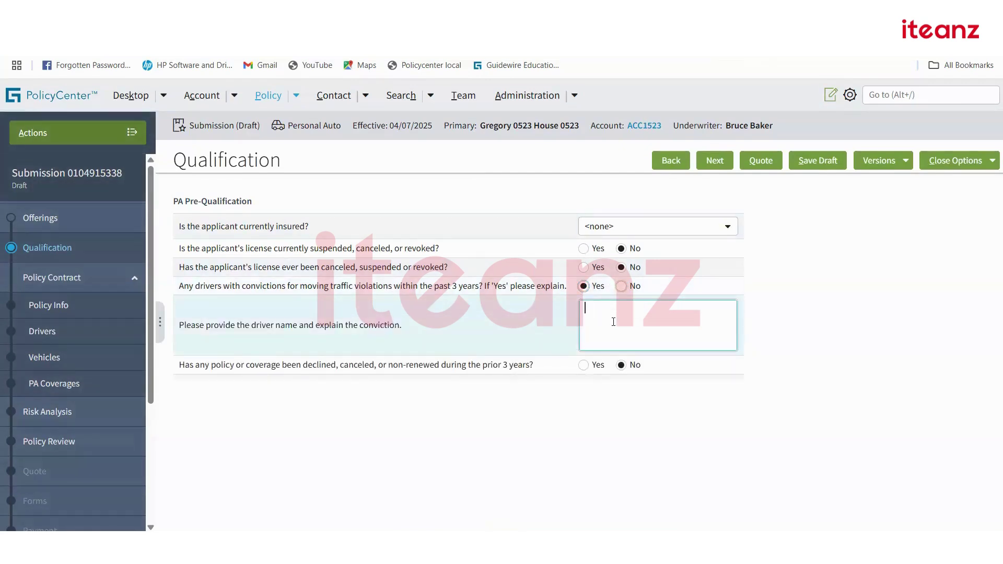
# View the explanation question's Dependent On answer in Product Designer.
pyautogui.click(157, 16)
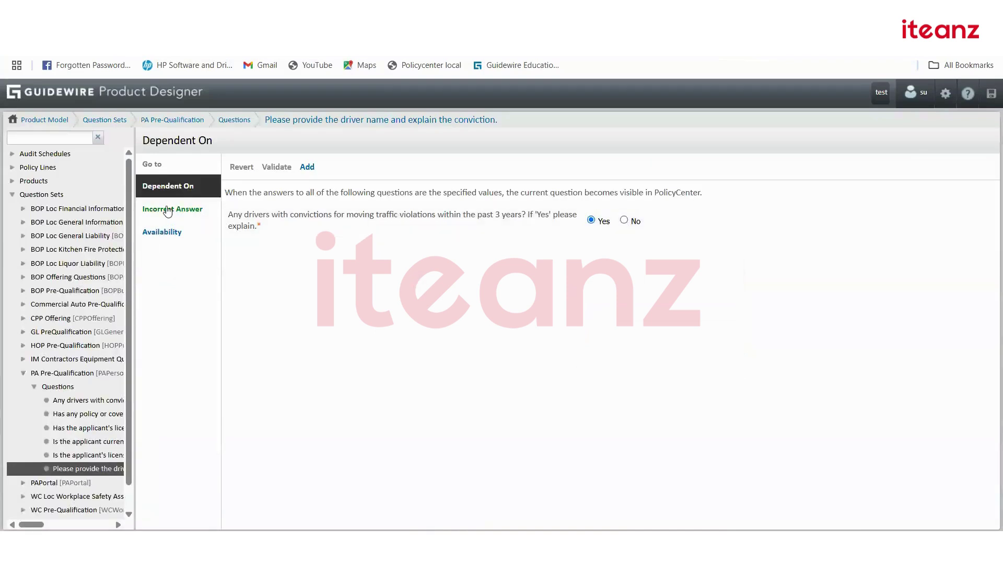
pyautogui.click(374, 121)
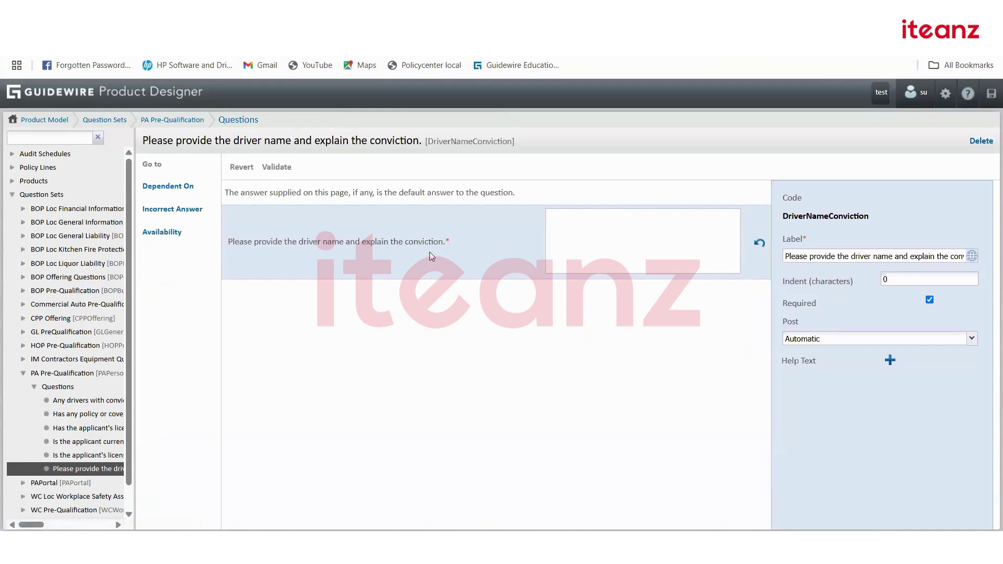
pyautogui.click(170, 192)
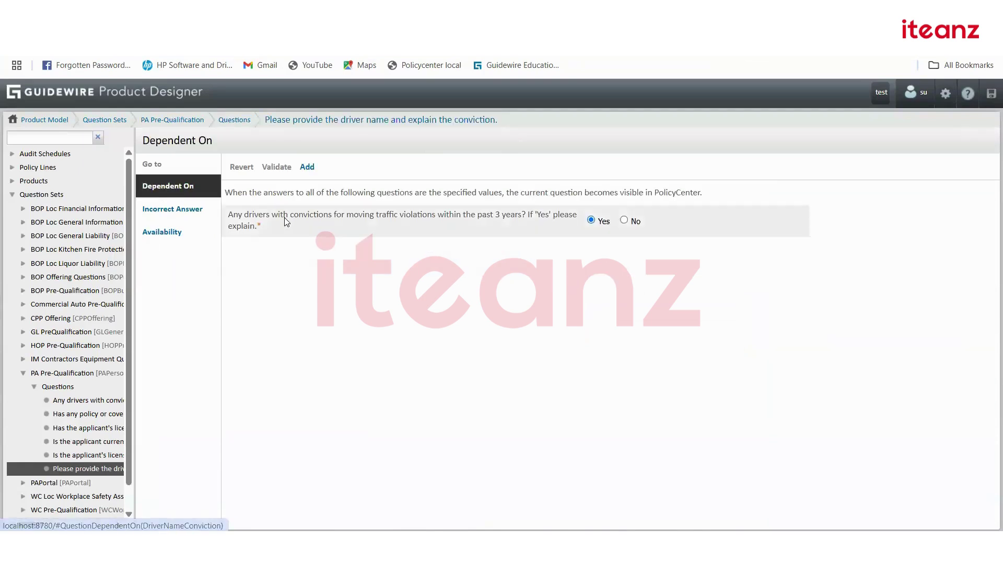
# Browse the questions available for a new dependency, then cancel without adding one.
pyautogui.click(308, 168)
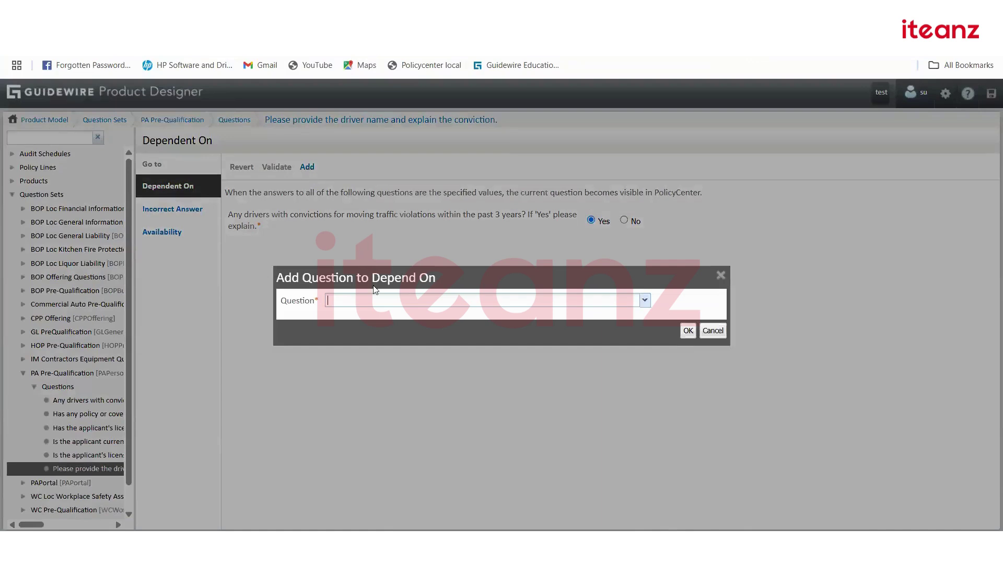
pyautogui.click(646, 303)
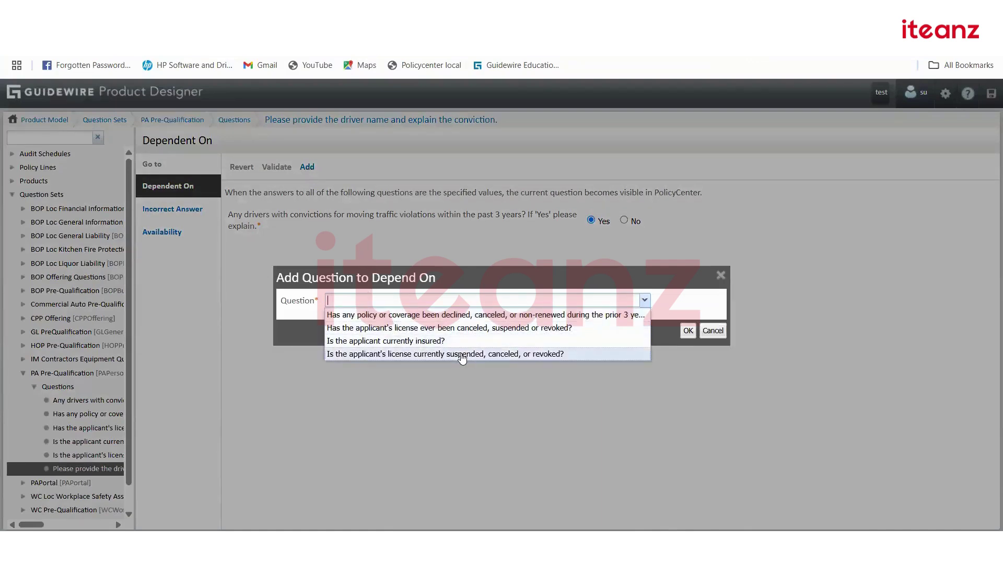
pyautogui.click(659, 386)
pyautogui.click(713, 330)
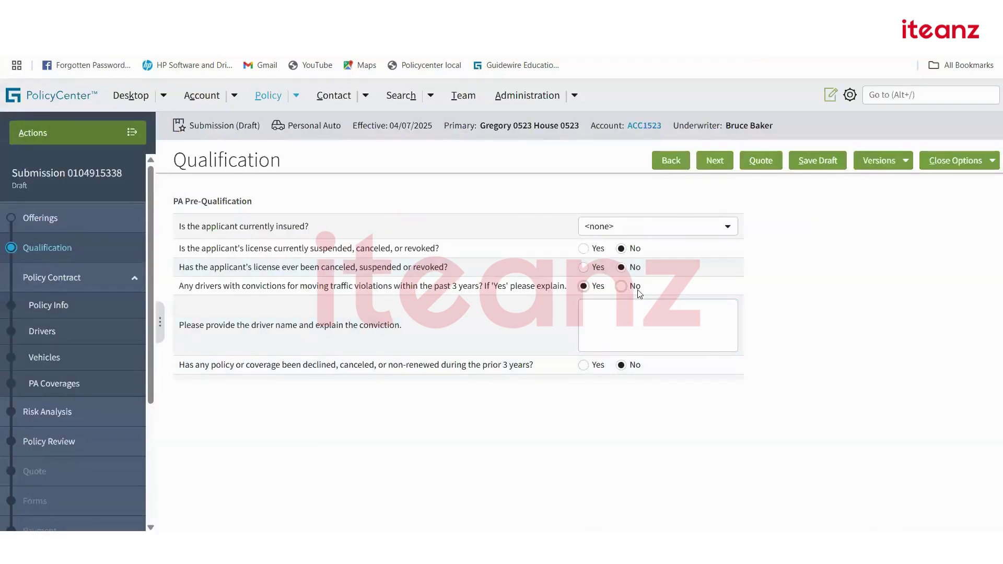
# Answer No to the traffic-violations question and advance to Policy Info.
pyautogui.click(626, 287)
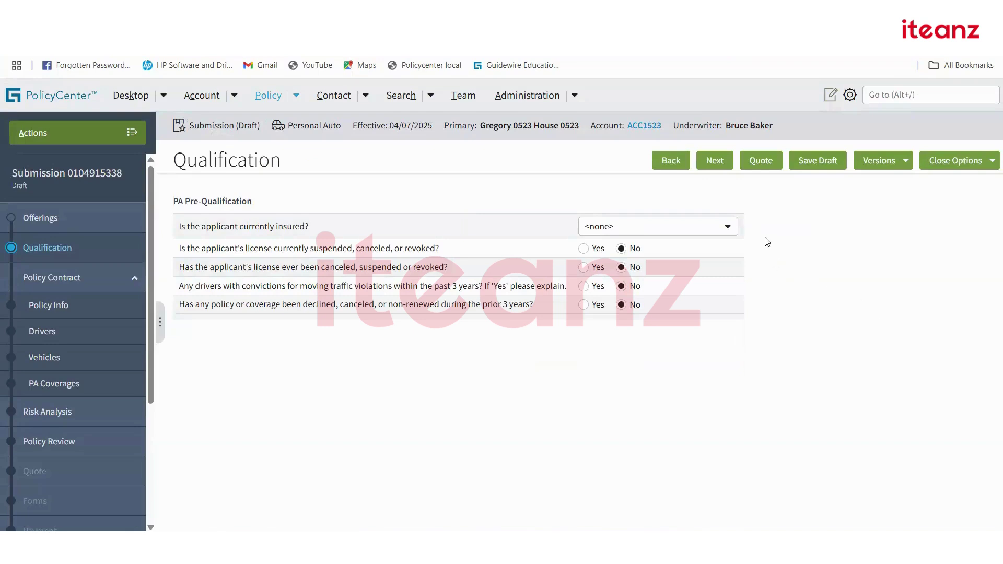
pyautogui.click(714, 162)
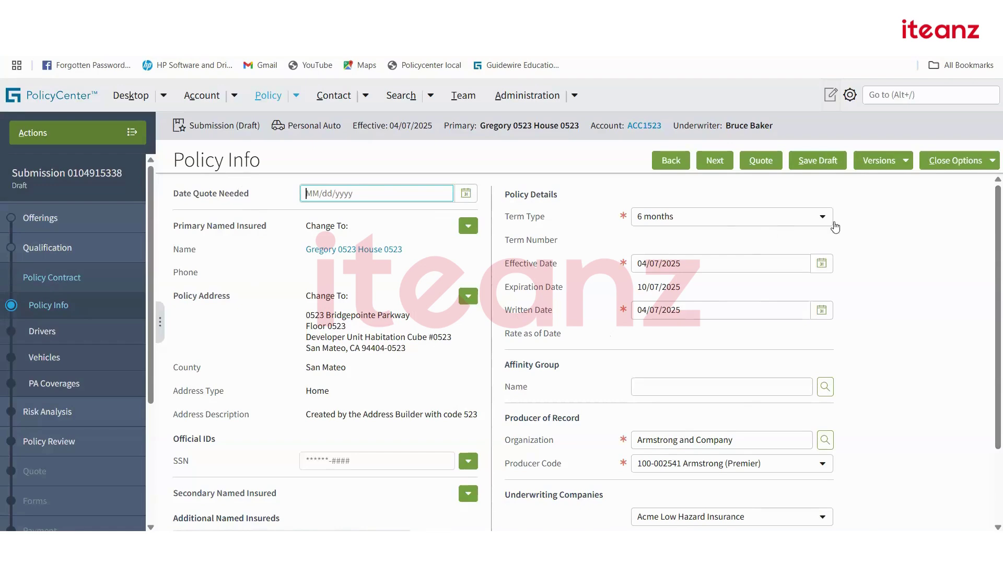
# Try the 6 months and Other term types, settling on an Annual policy term.
pyautogui.click(822, 216)
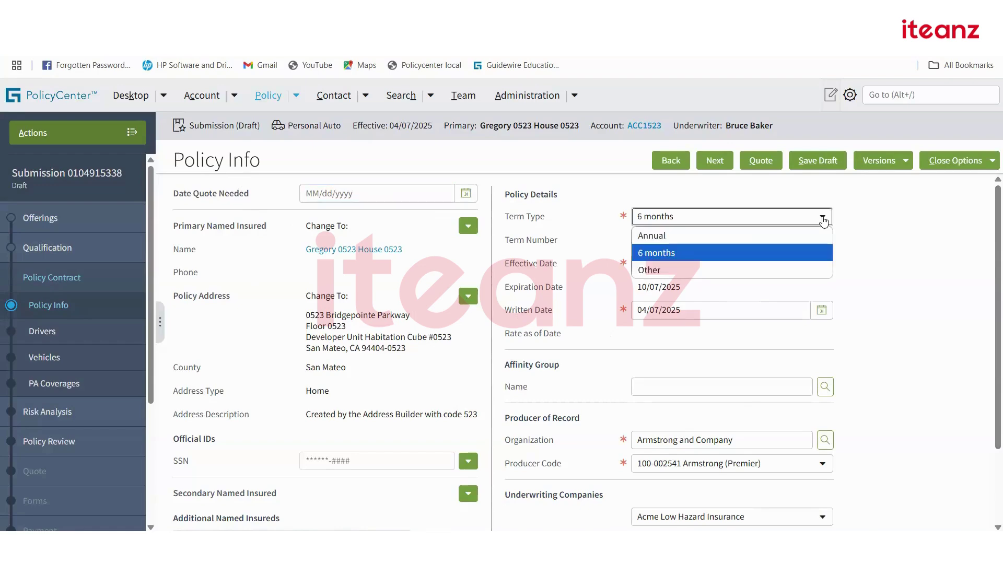
pyautogui.click(745, 236)
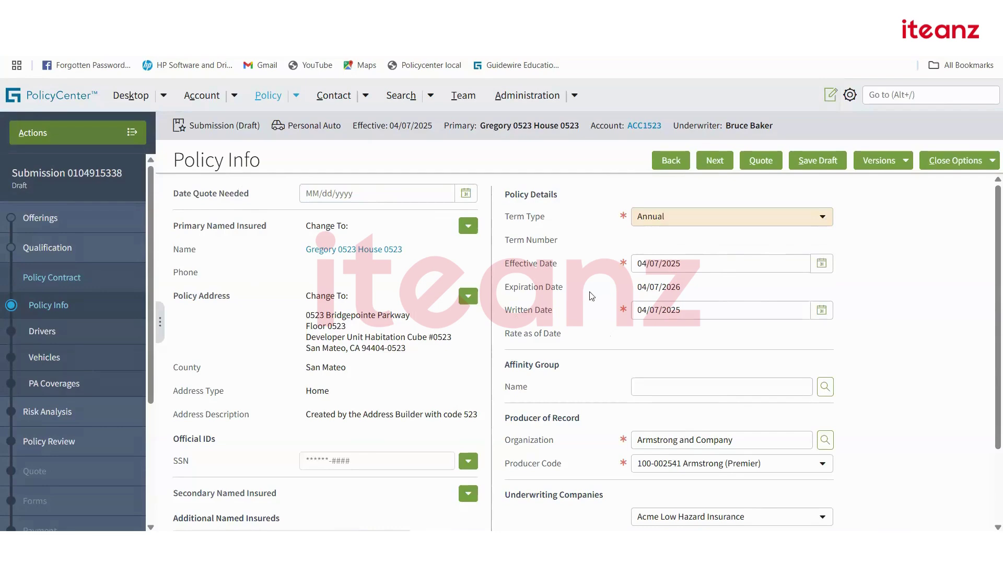
pyautogui.click(710, 218)
pyautogui.click(659, 251)
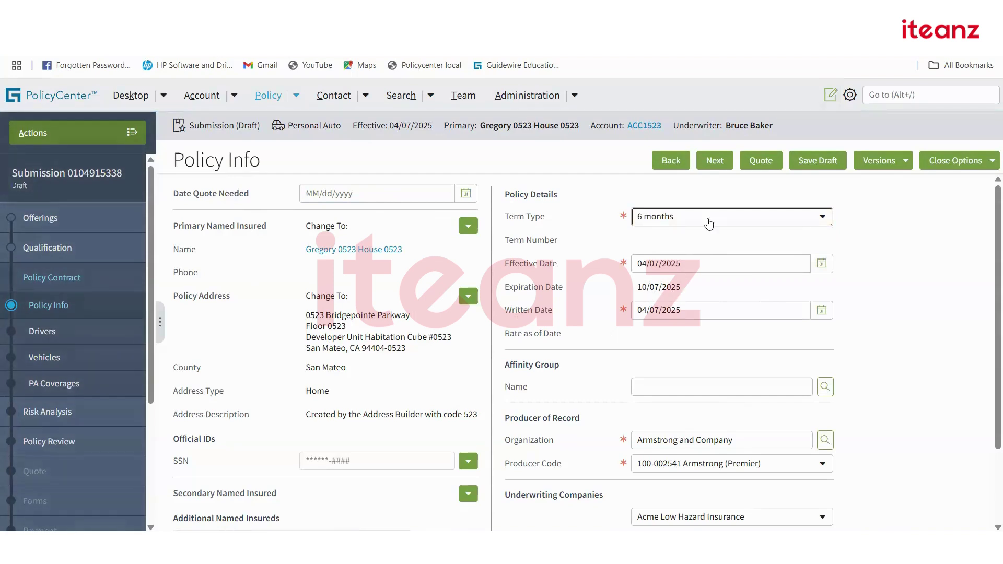
pyautogui.click(711, 218)
pyautogui.click(717, 267)
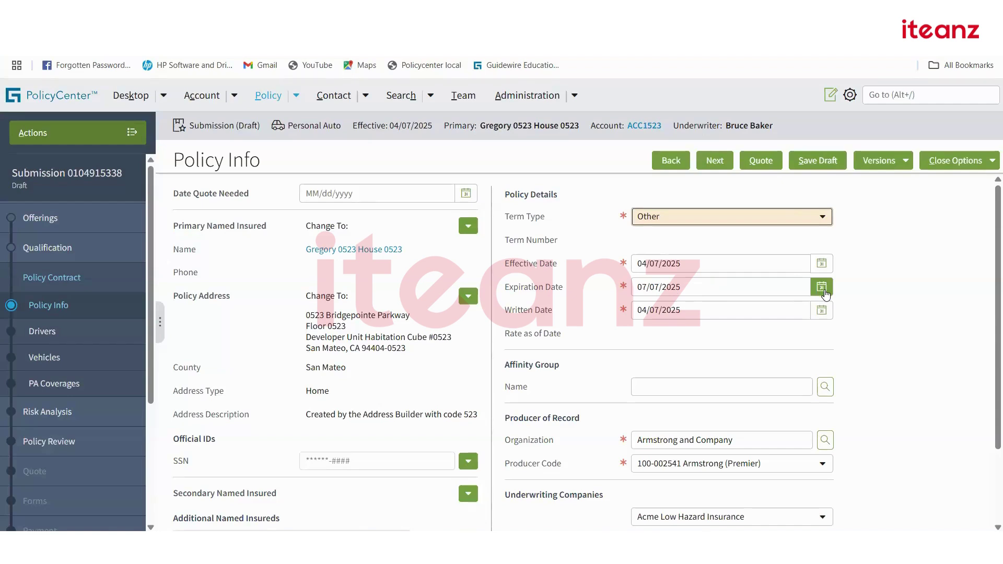
pyautogui.click(824, 219)
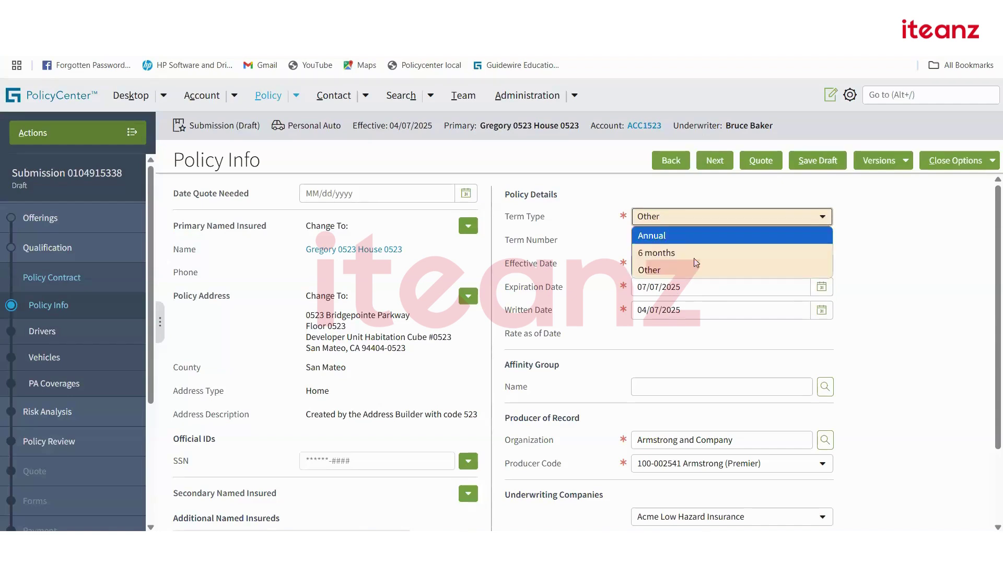
pyautogui.click(667, 240)
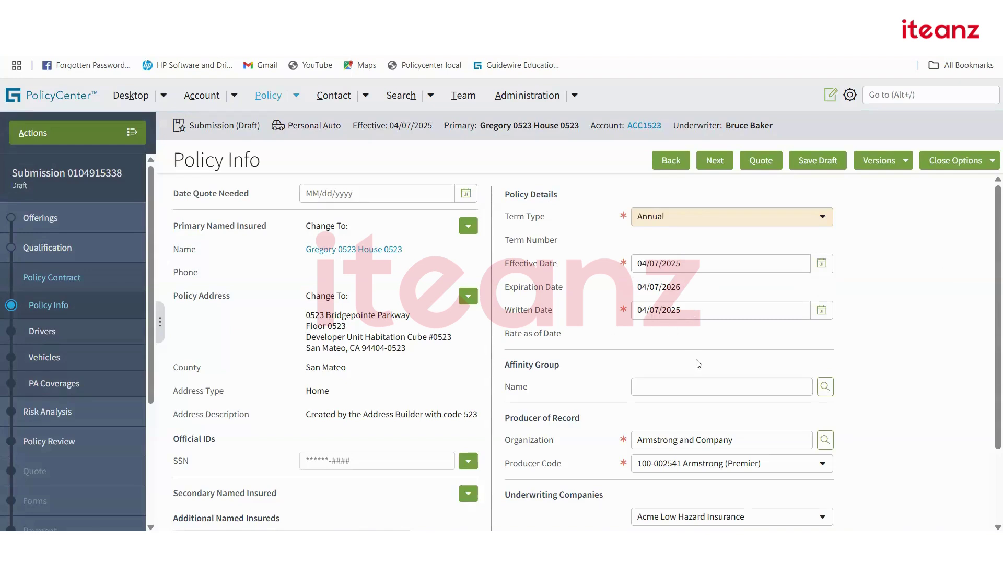
# Review the Additional Named Insureds Add options without adding anyone.
pyautogui.scroll(-2, 699, 364)
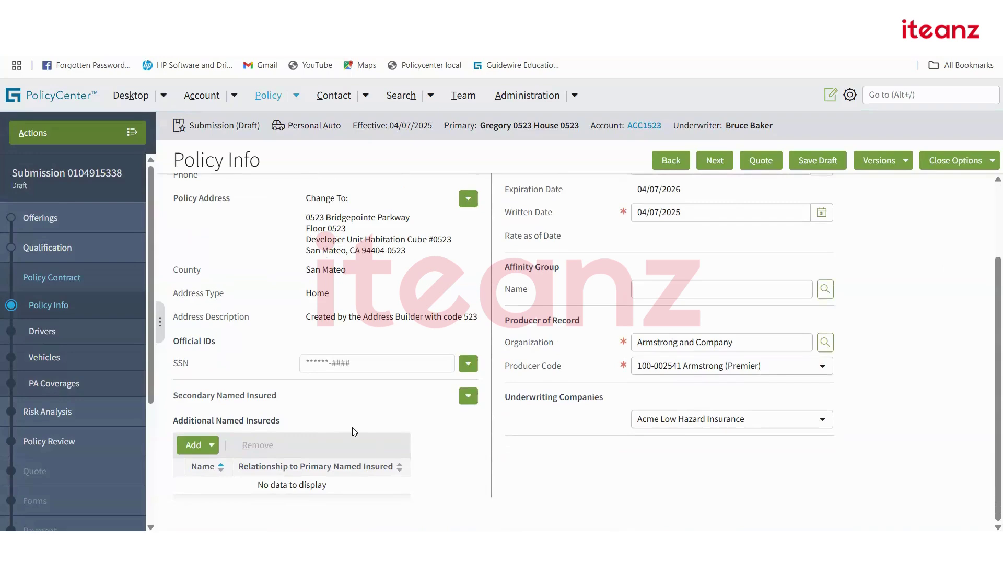
pyautogui.click(212, 447)
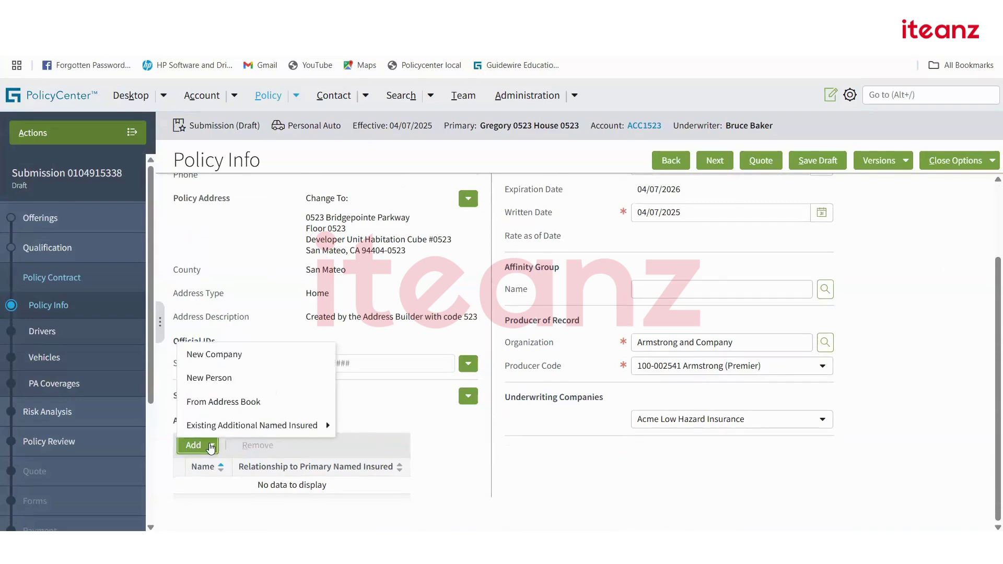
pyautogui.moveTo(271, 427)
pyautogui.scroll(2, 291, 443)
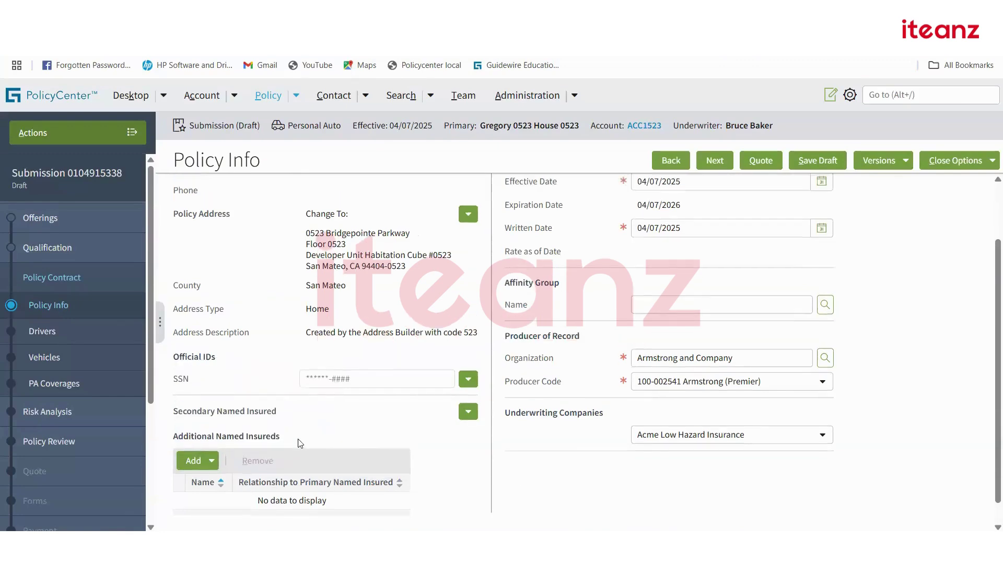
pyautogui.scroll(1, 303, 437)
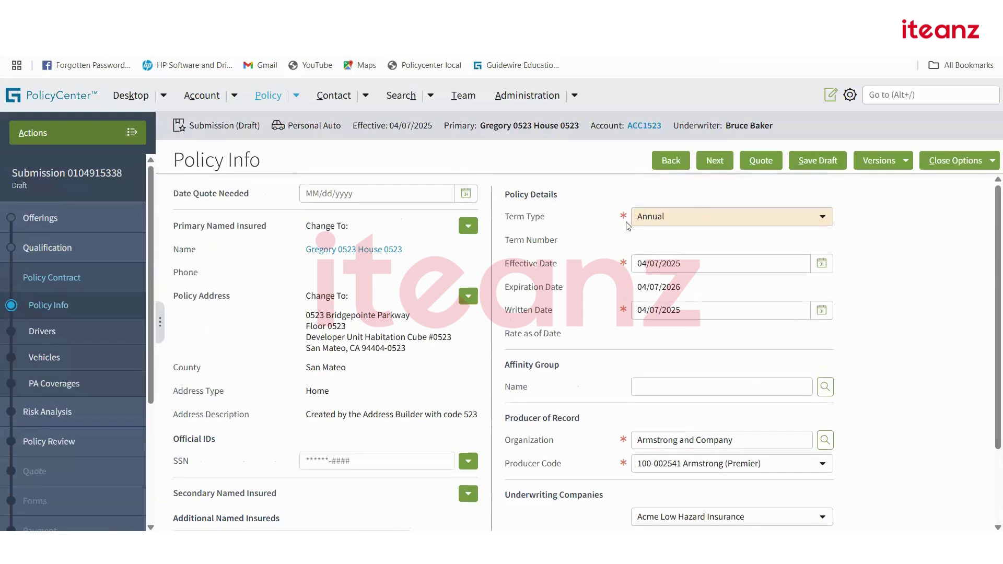
pyautogui.scroll(-2, 594, 381)
pyautogui.scroll(2, 595, 381)
# Move to the Drivers step and add the primary named insured as a driver.
pyautogui.click(715, 162)
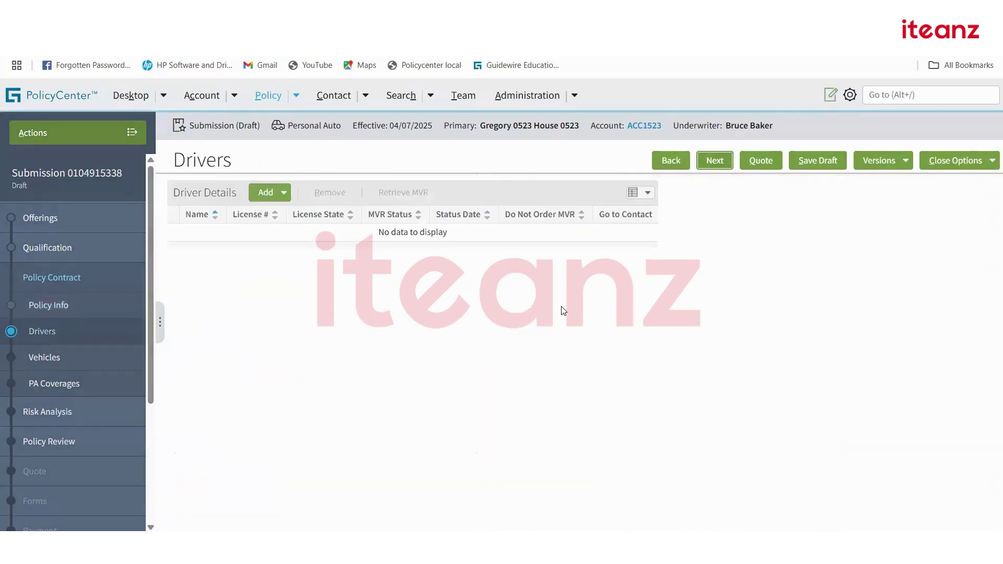
pyautogui.click(283, 193)
pyautogui.moveTo(285, 264)
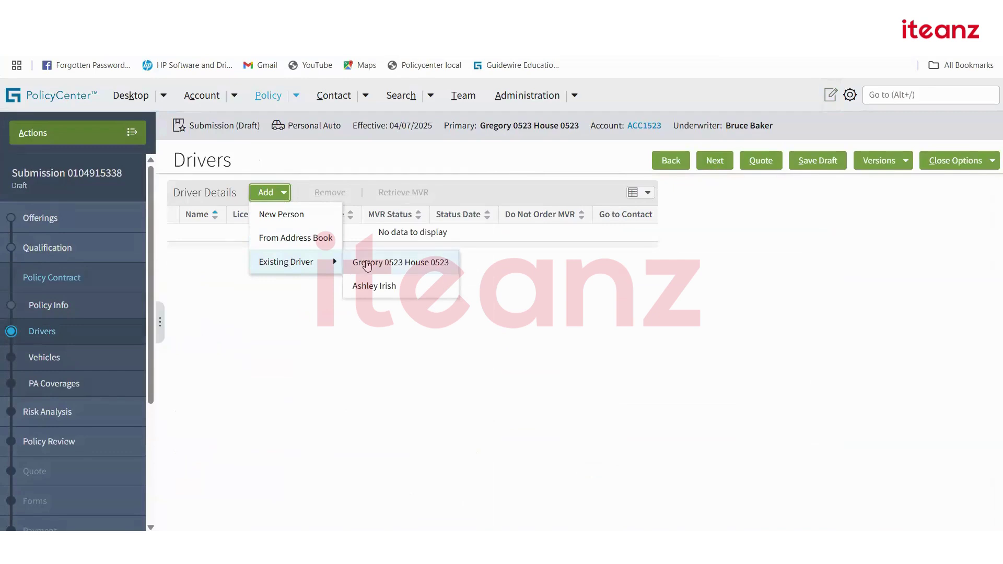
pyautogui.click(368, 264)
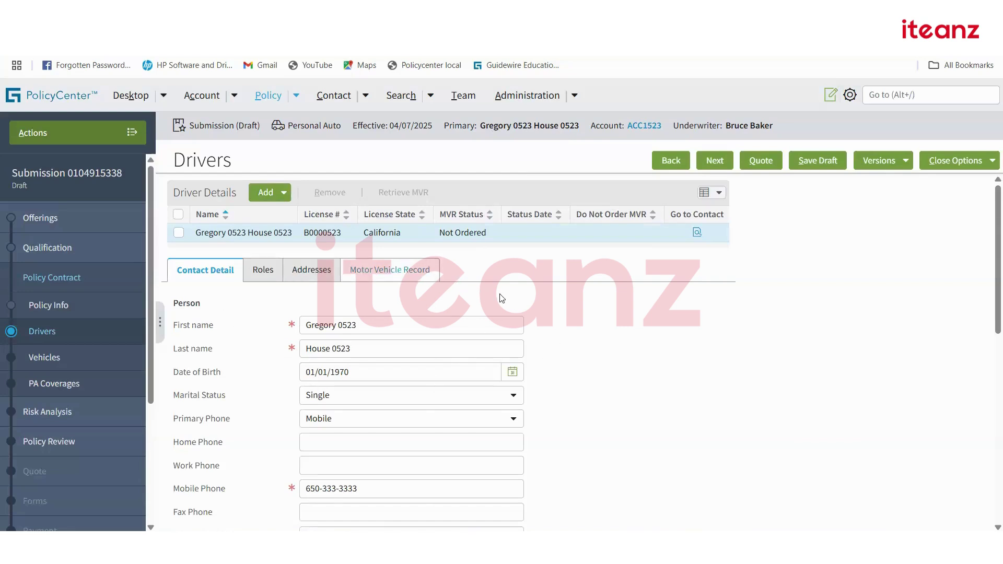
# Look over the driver's prefilled contact details, address and license fields.
pyautogui.scroll(-5, 563, 339)
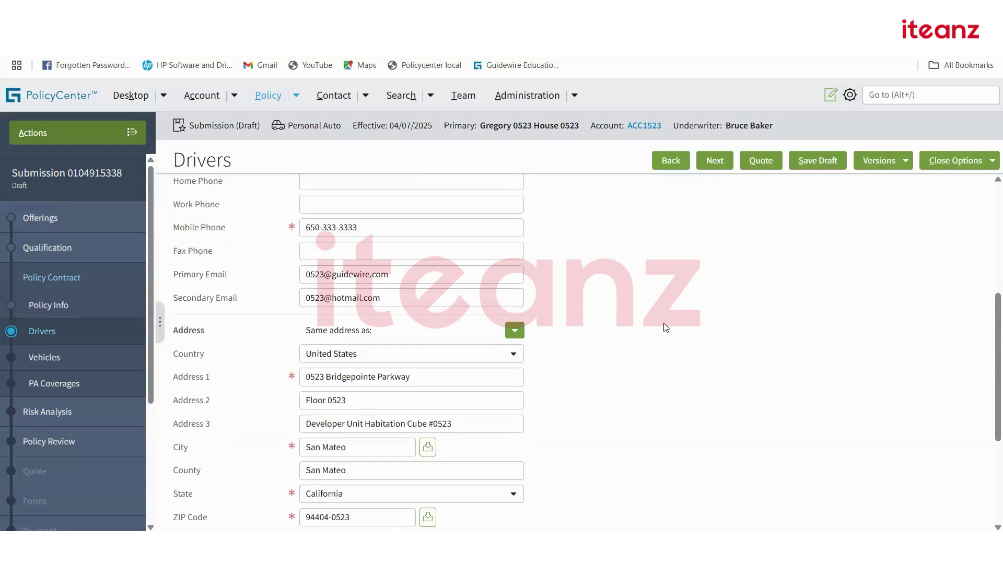
pyautogui.scroll(5, 666, 327)
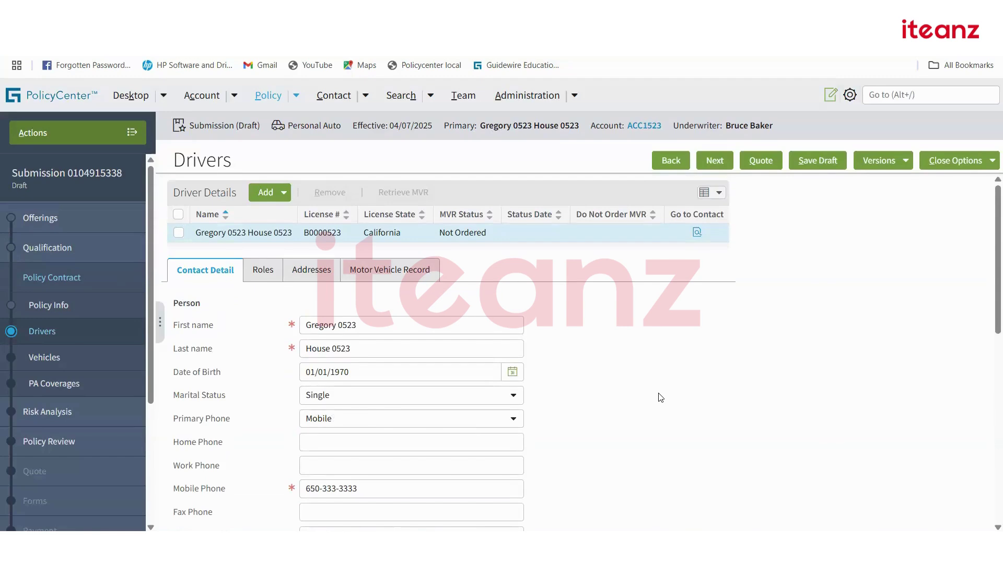
pyautogui.scroll(-10, 661, 398)
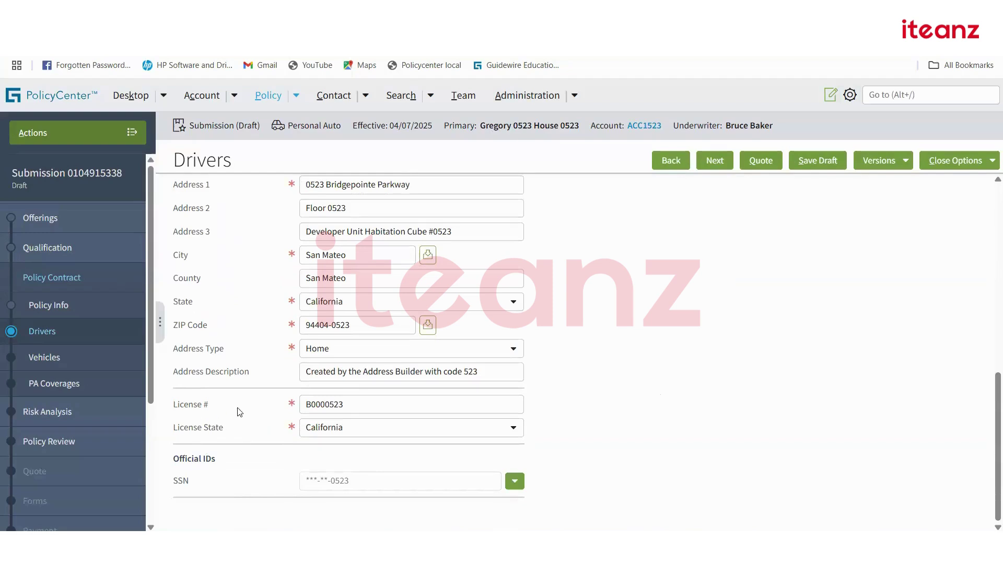
pyautogui.scroll(1, 276, 427)
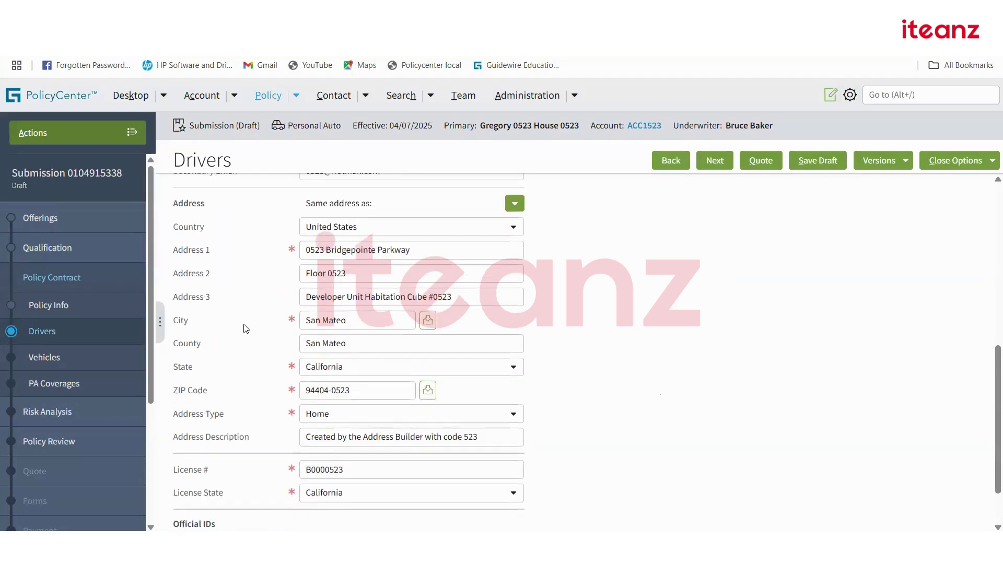
pyautogui.scroll(1, 256, 413)
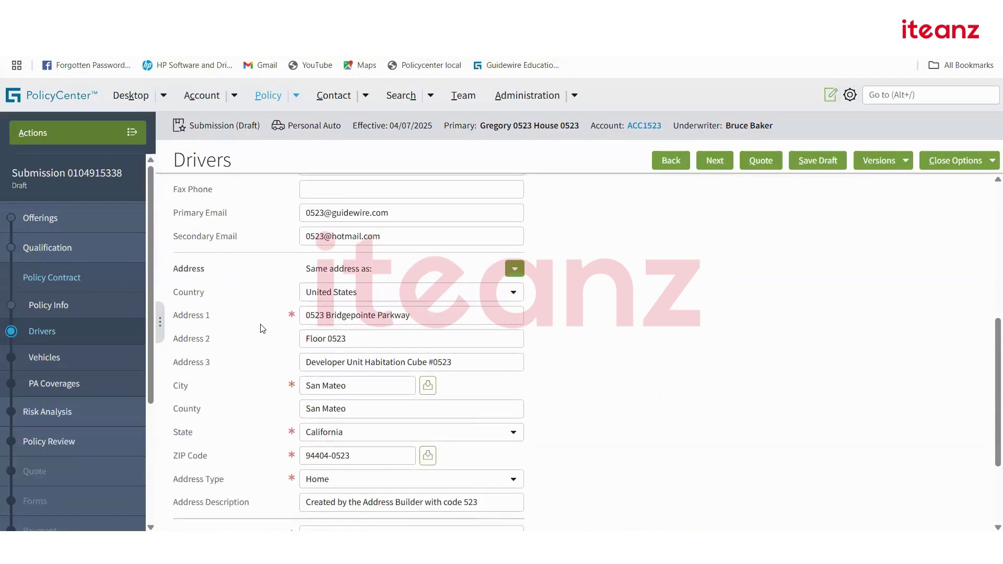
pyautogui.scroll(2, 259, 329)
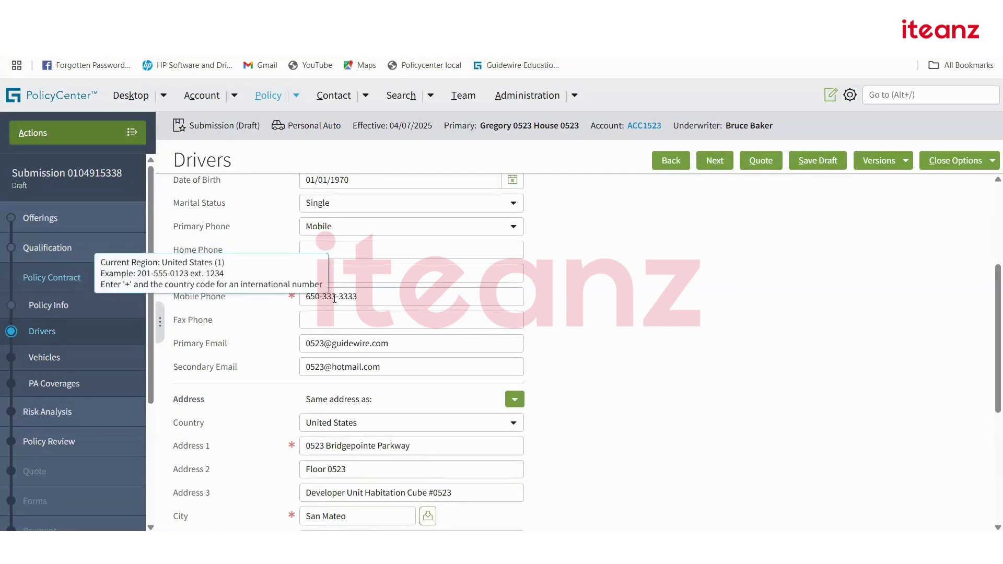
# Clear the driver's mobile phone to trigger the required-field error, then re-enter the number.
pyautogui.moveTo(363, 296); pyautogui.dragTo(264, 300)
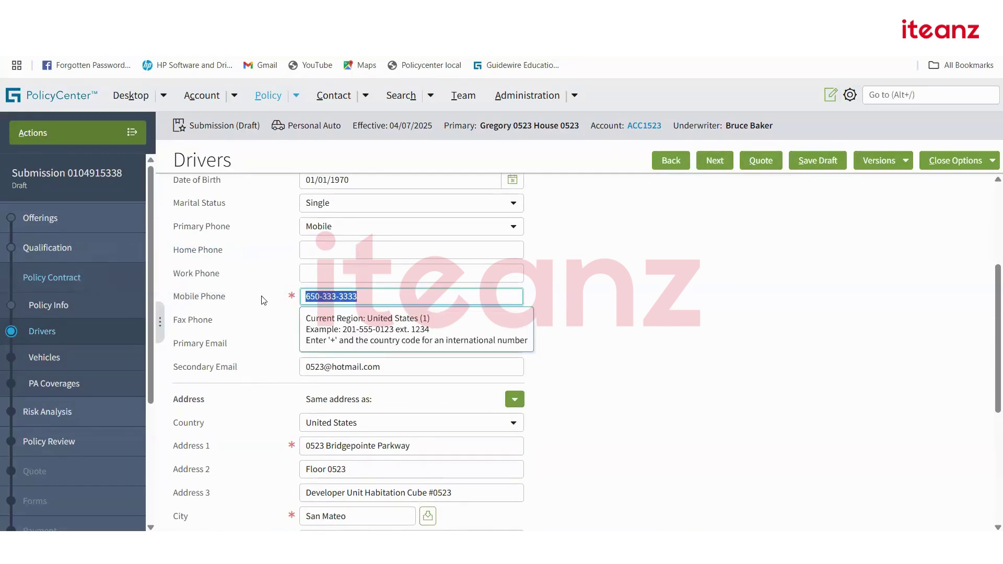
pyautogui.press('BackSpace')
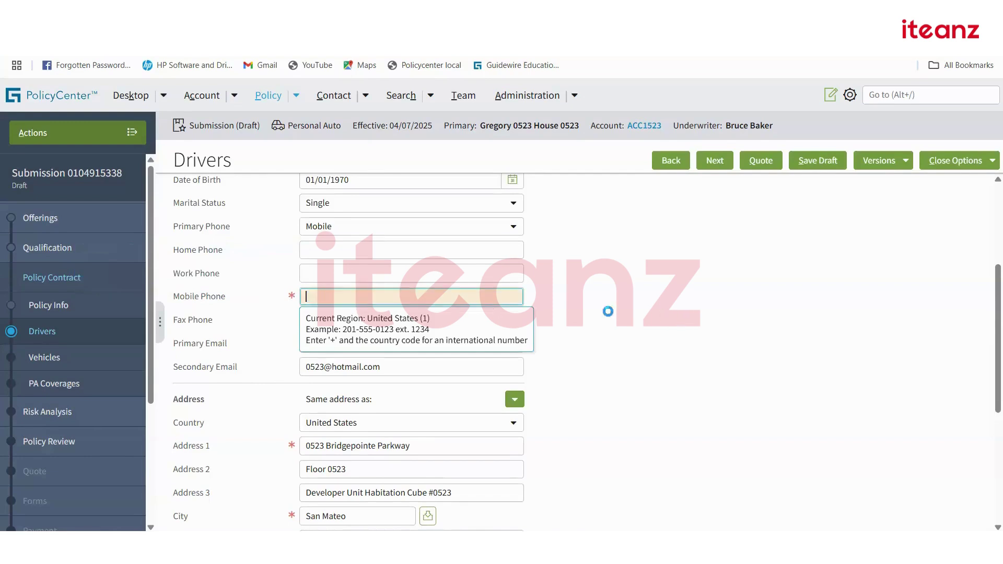
pyautogui.click(666, 315)
pyautogui.scroll(4, 749, 281)
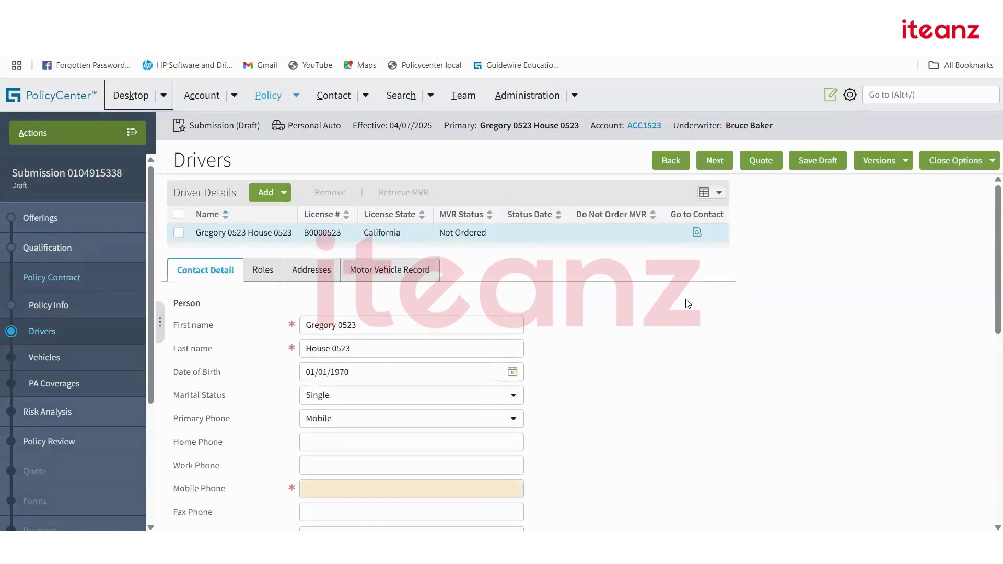
pyautogui.click(715, 164)
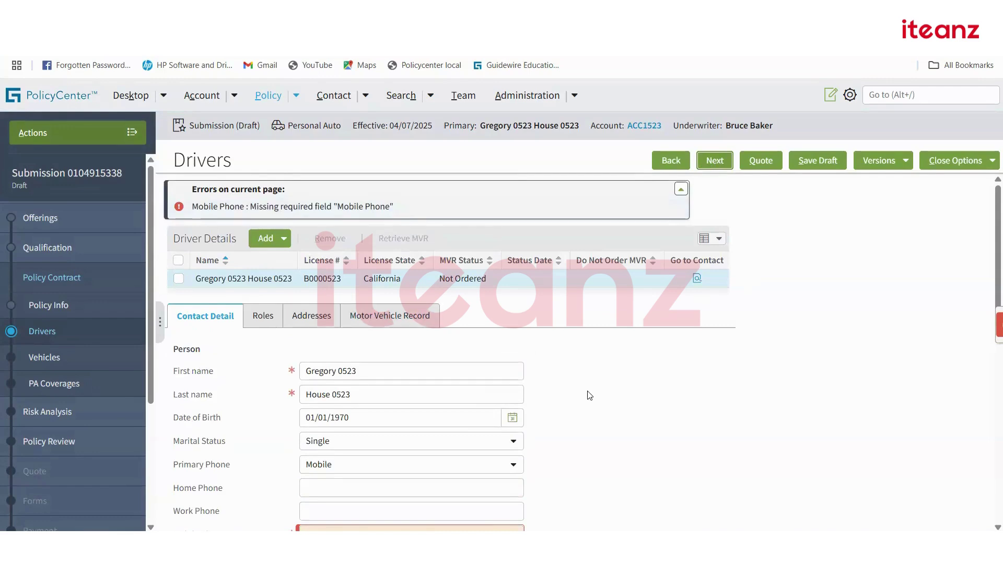
pyautogui.scroll(-3, 589, 396)
pyautogui.click(335, 406)
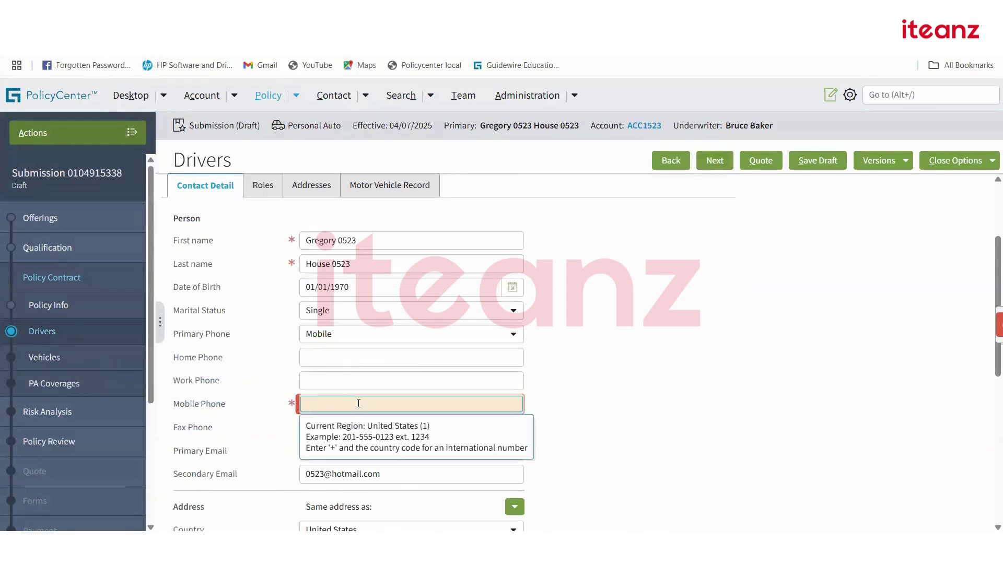
pyautogui.write('650-333-3333')
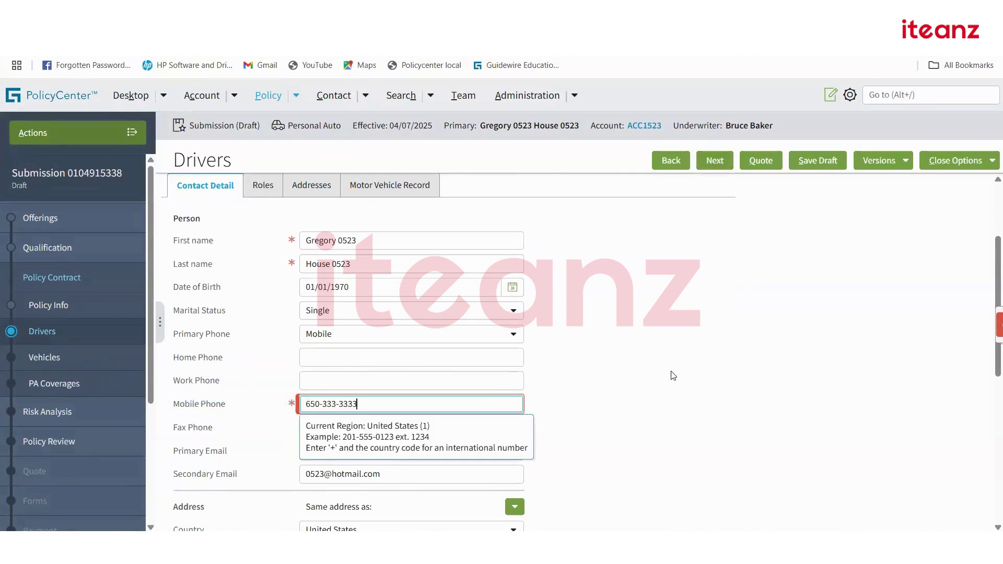
pyautogui.click(671, 376)
# Advance to Vehicles, create Passenger/Light Truck vehicle 1 and start entering its VIN.
pyautogui.scroll(3, 661, 379)
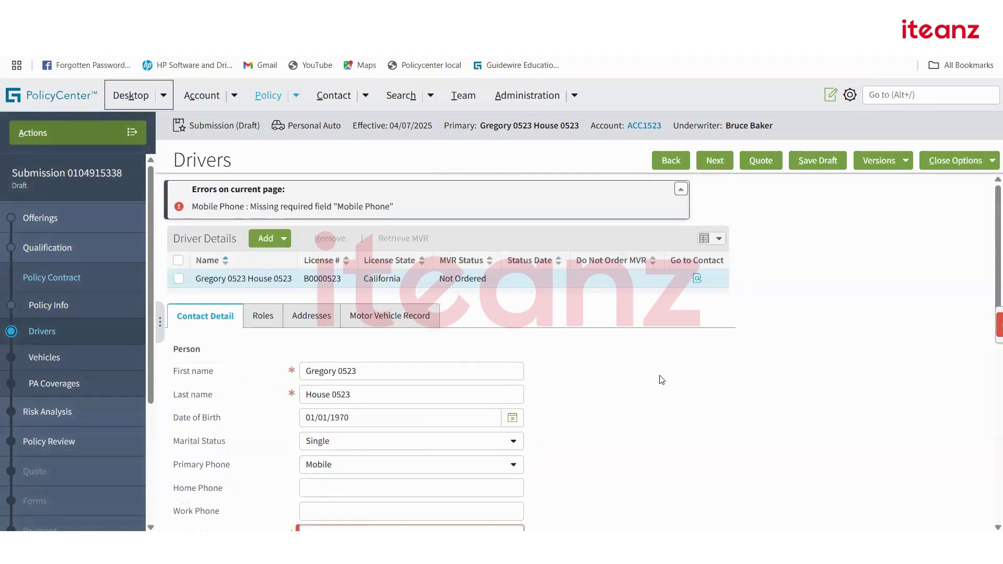
pyautogui.click(713, 162)
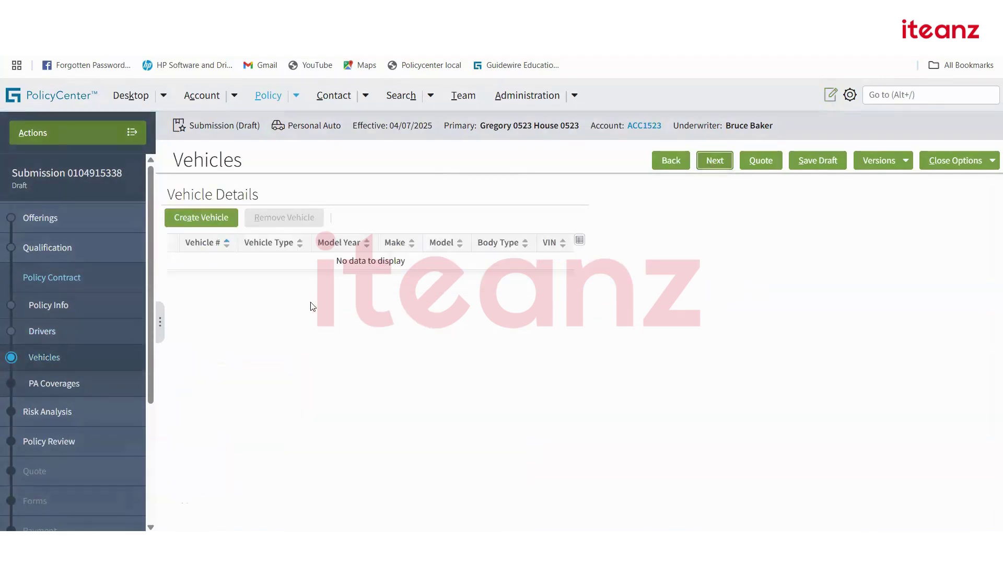
pyautogui.click(209, 213)
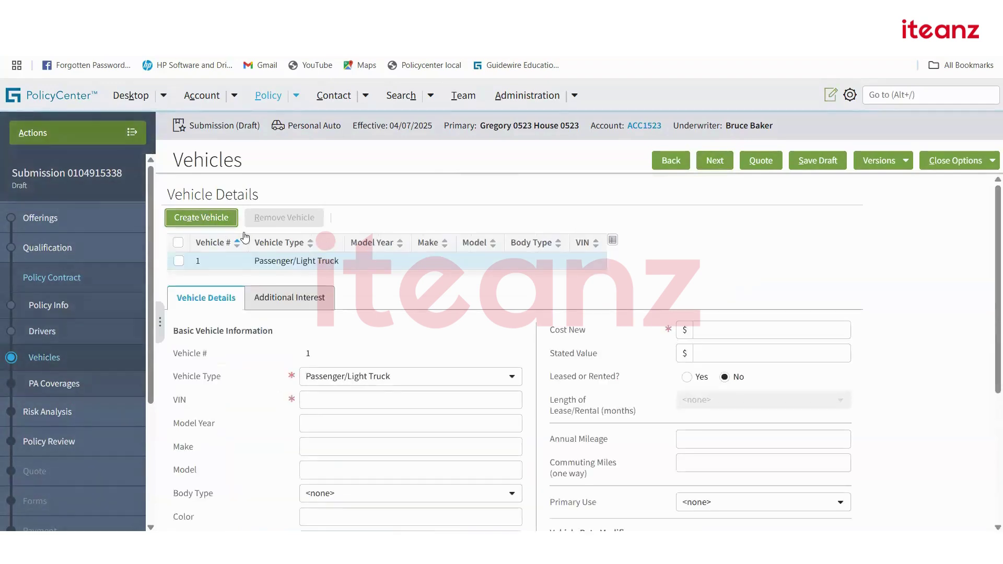
pyautogui.scroll(-1, 397, 300)
pyautogui.click(371, 330)
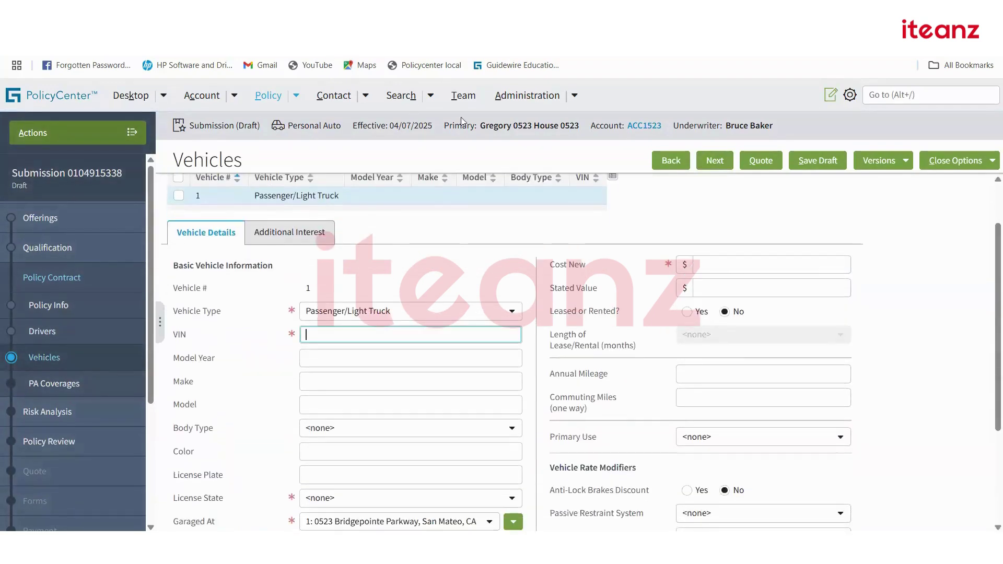
pyautogui.hotkey('ctrl', 'Tab')
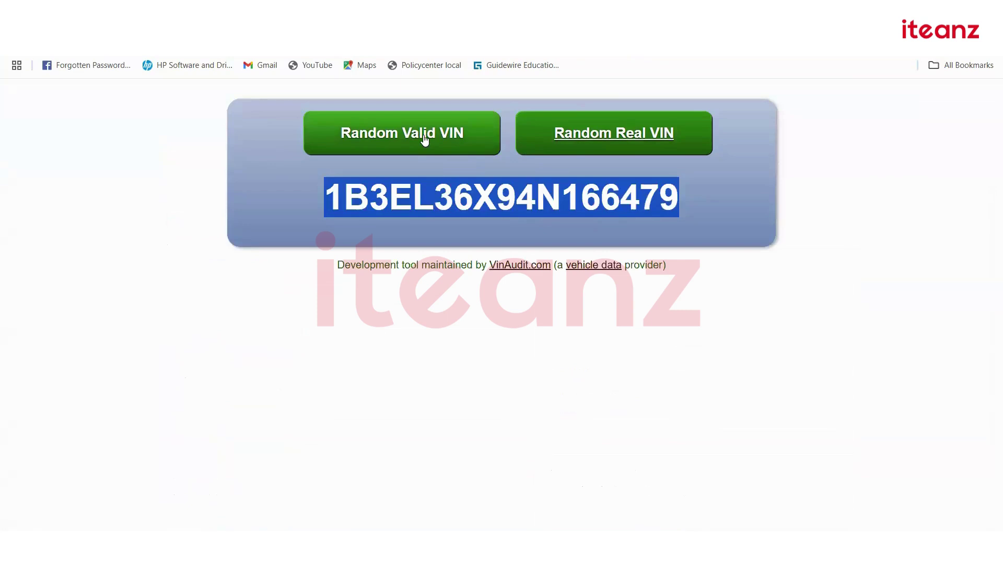
# Generate a fresh random valid VIN, 5TBEV54137S417216, and select it for copying.
pyautogui.click(424, 137)
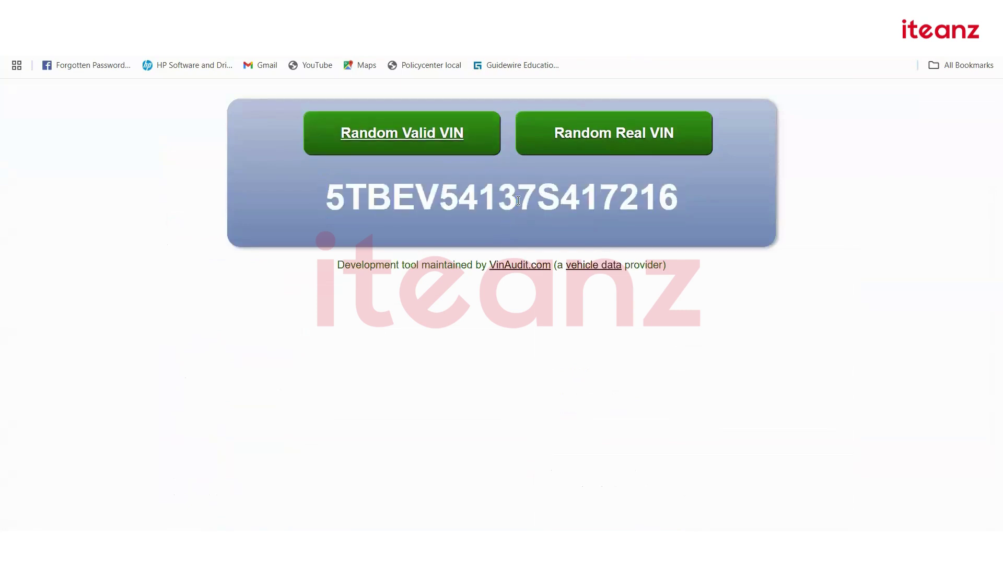
pyautogui.doubleClick(519, 201)
pyautogui.hotkey('ctrl', 'c')
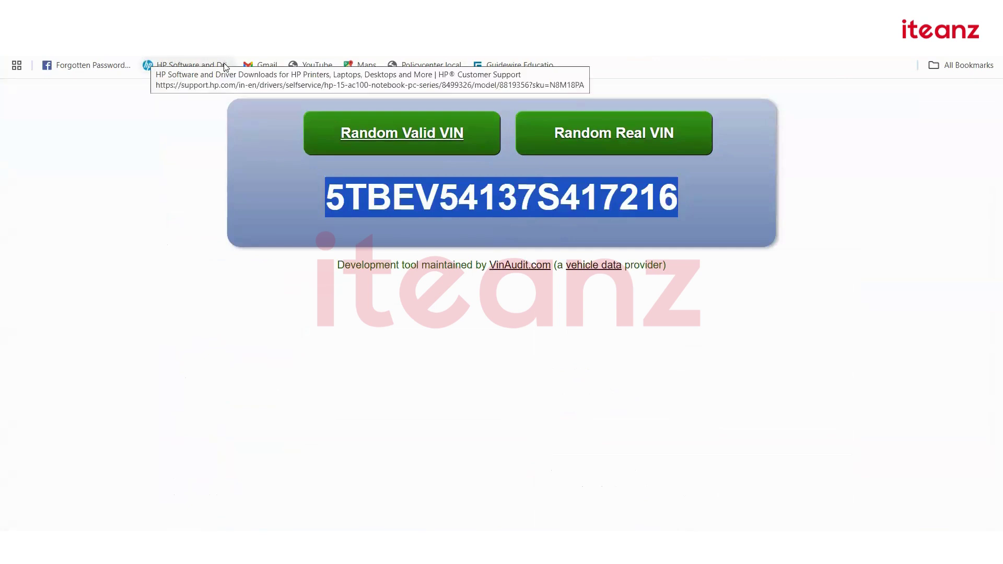
pyautogui.hotkey('ctrl', 'Tab')
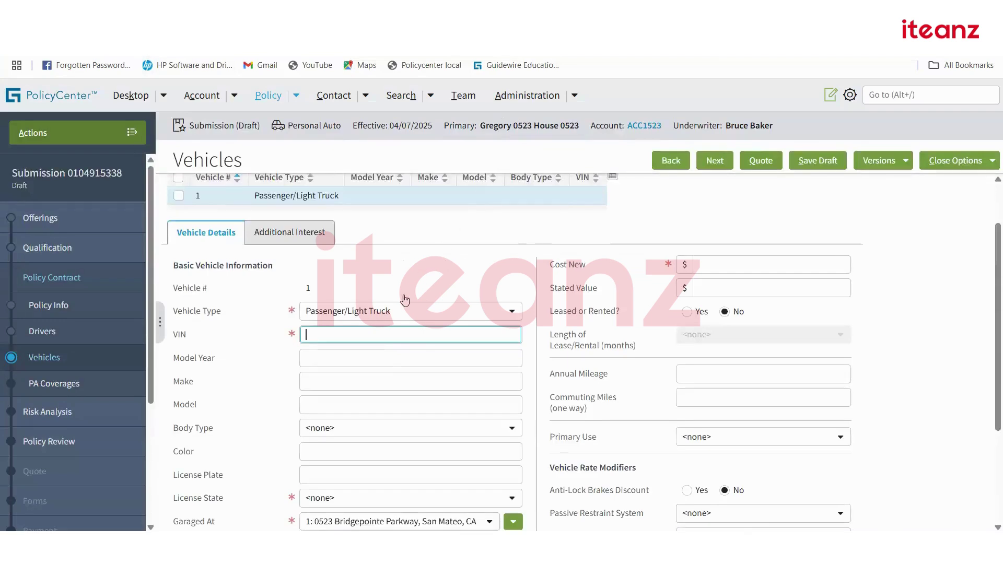
pyautogui.hotkey('ctrl', 'v')
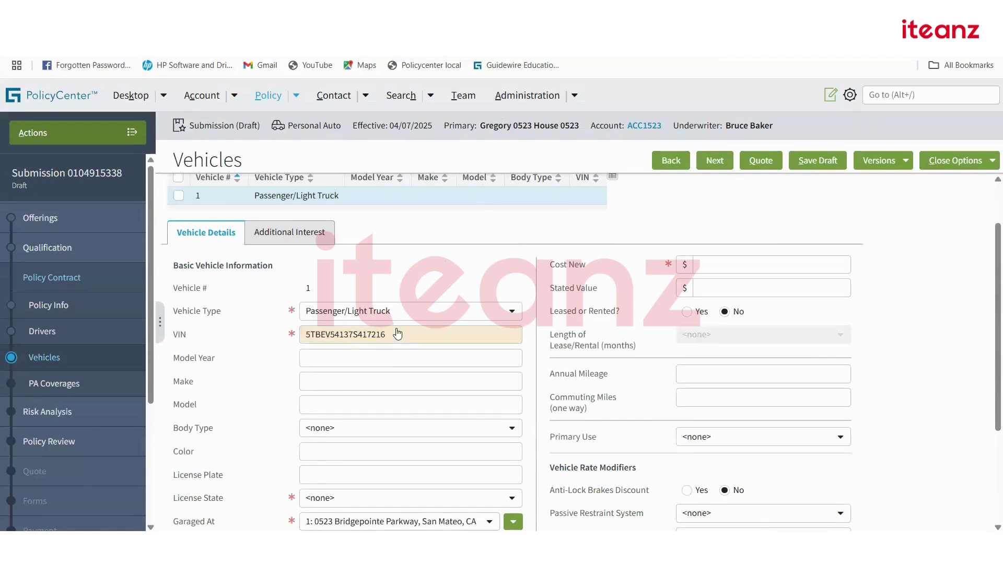
pyautogui.click(287, 383)
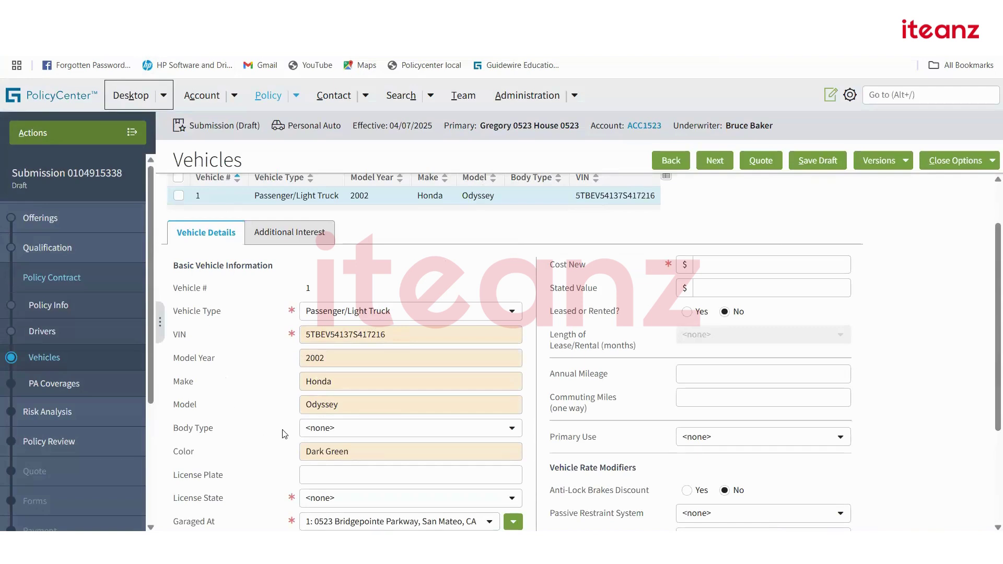
pyautogui.scroll(-2, 285, 434)
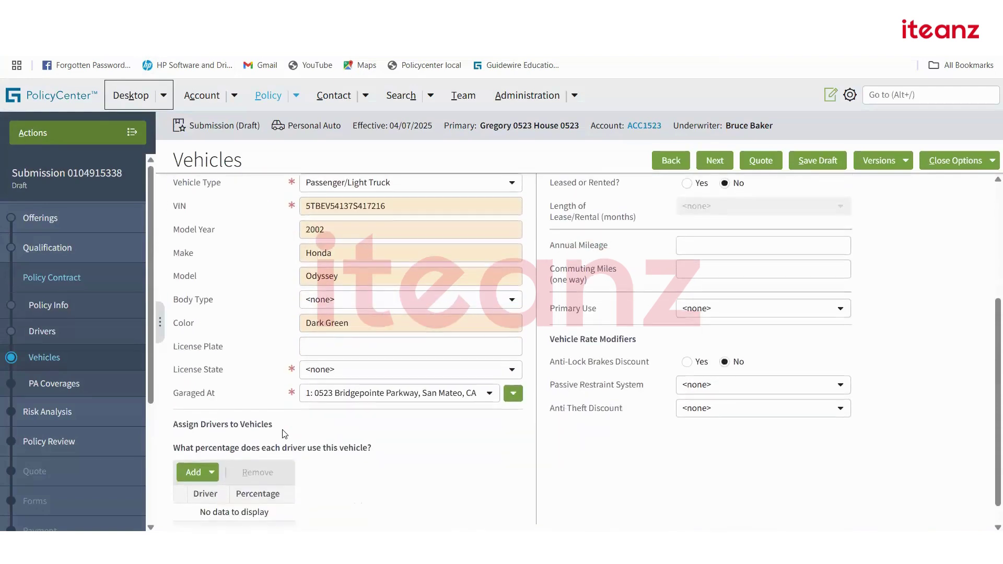
pyautogui.click(426, 372)
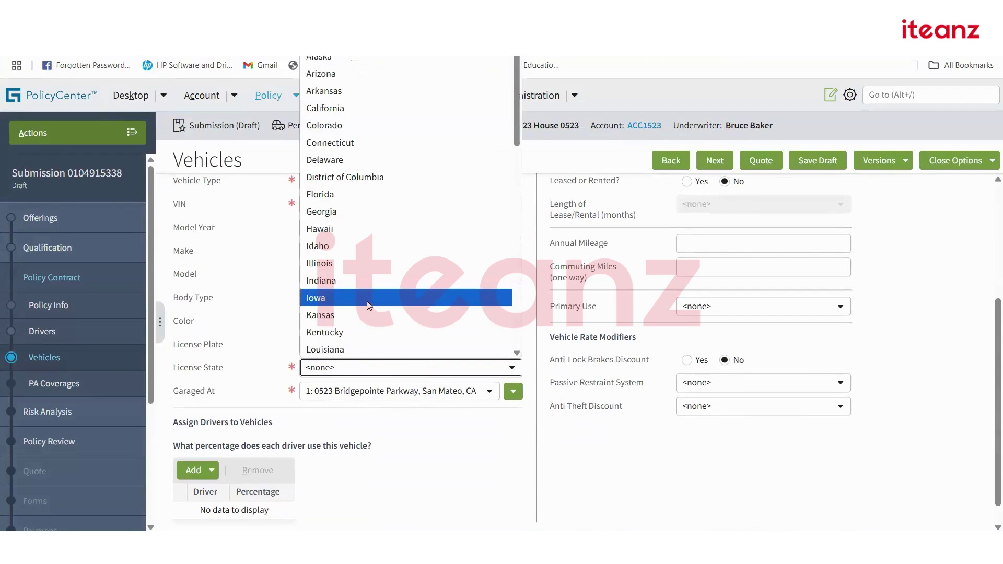
pyautogui.press('Return')
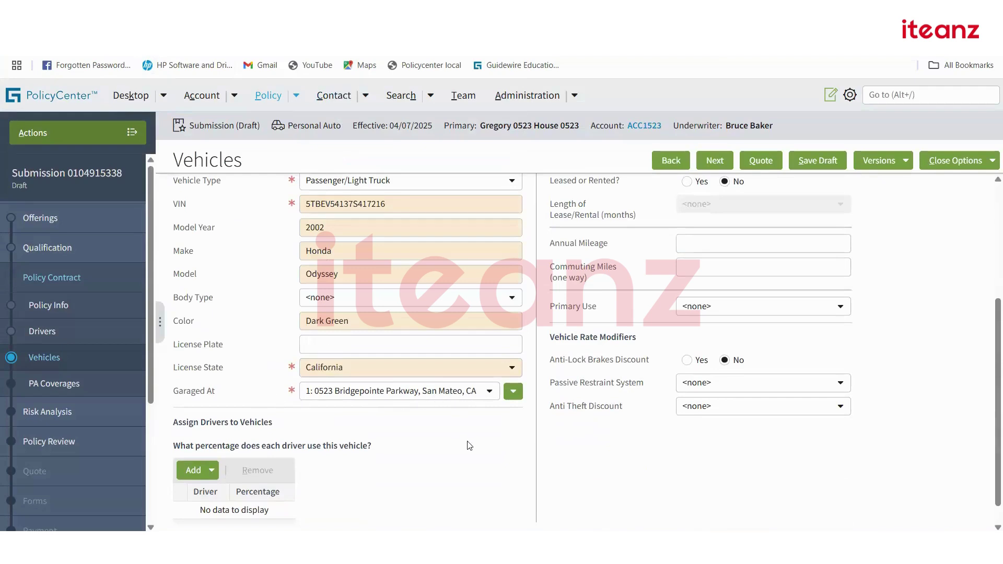
# Assign the driver to vehicle 1 at 100%.
pyautogui.scroll(-1, 477, 455)
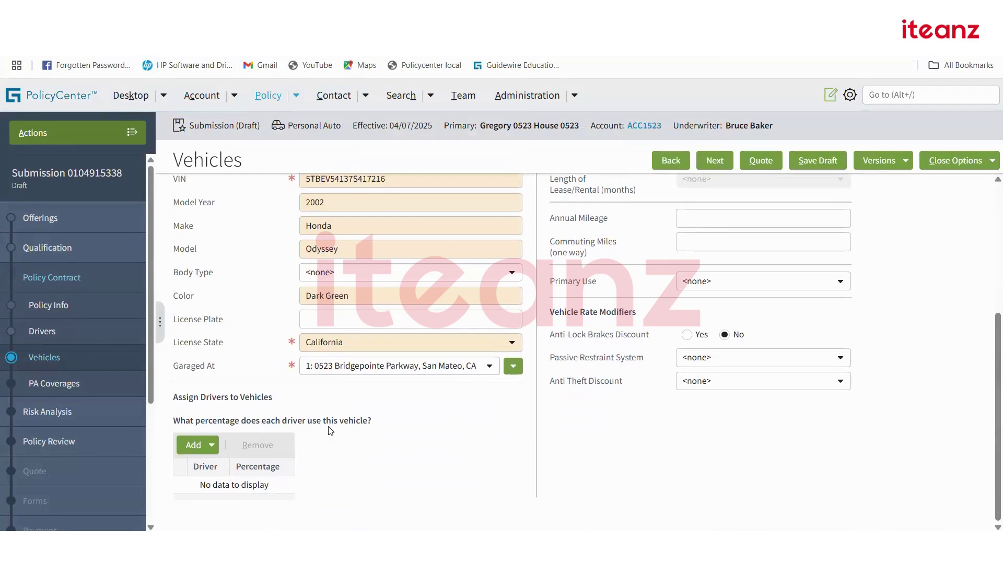
pyautogui.click(213, 448)
pyautogui.click(237, 466)
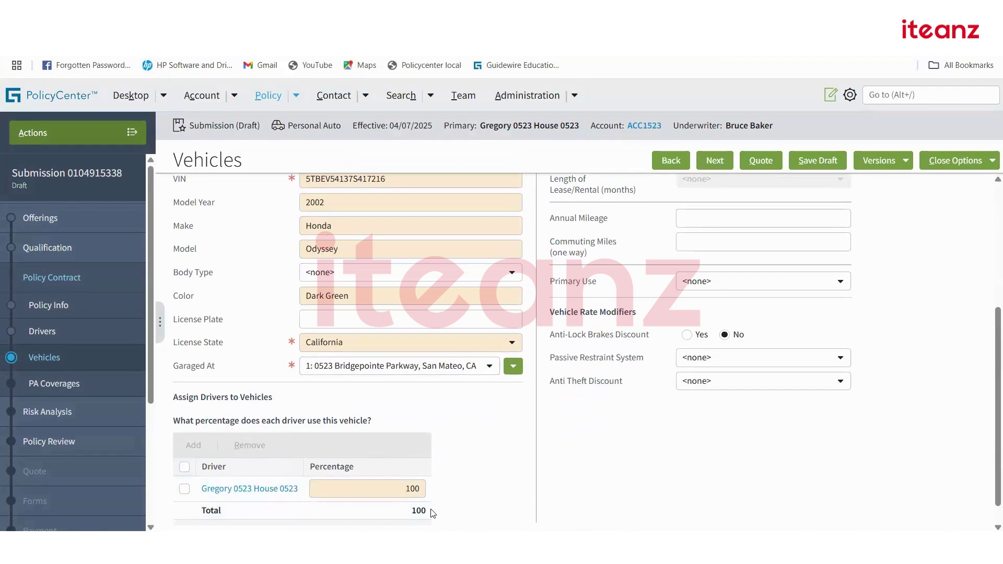
# Enter a cost new of 200 and show the vehicle's Additional Interests.
pyautogui.scroll(-1, 605, 418)
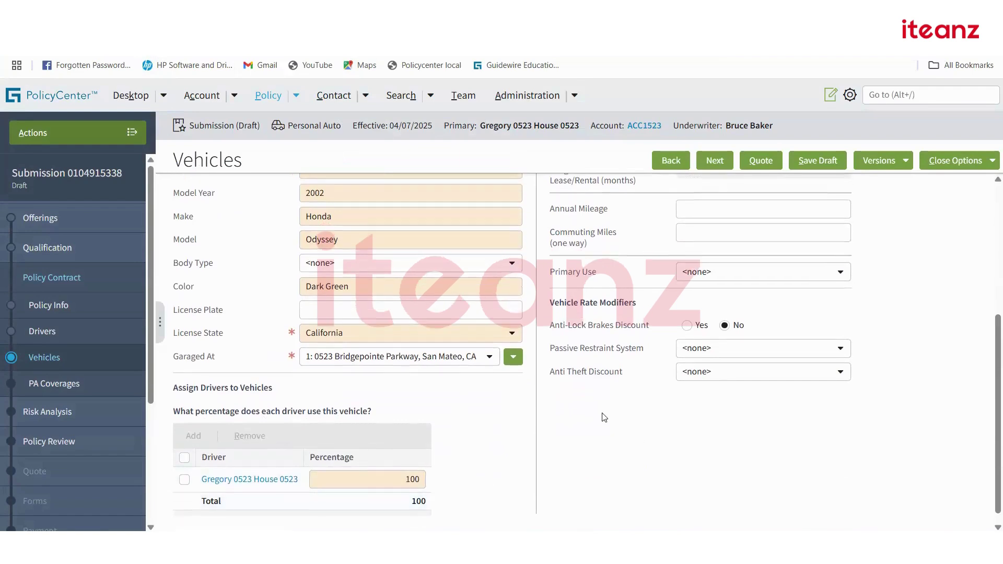
pyautogui.scroll(3, 605, 418)
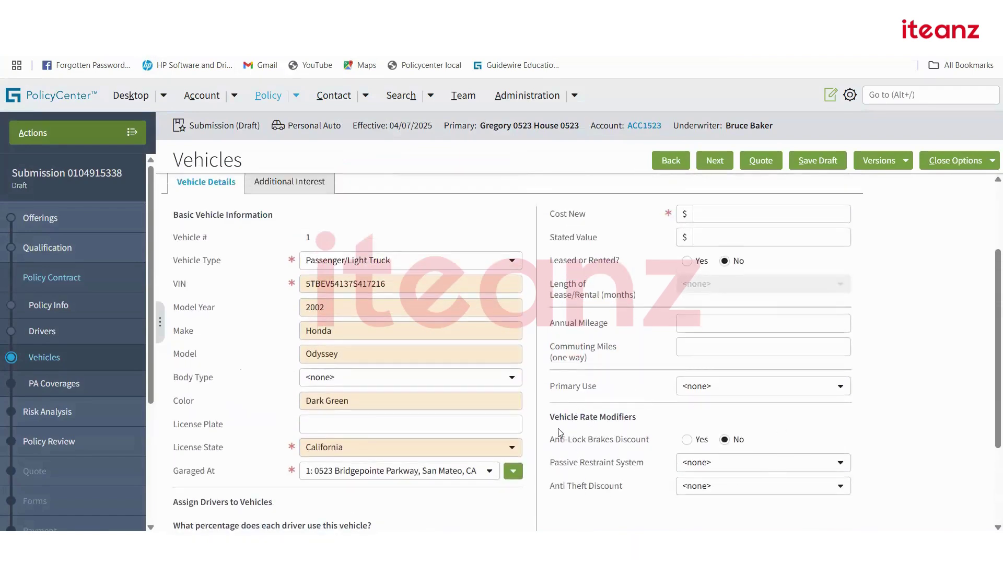
pyautogui.scroll(2, 681, 302)
pyautogui.click(721, 279)
pyautogui.write('200')
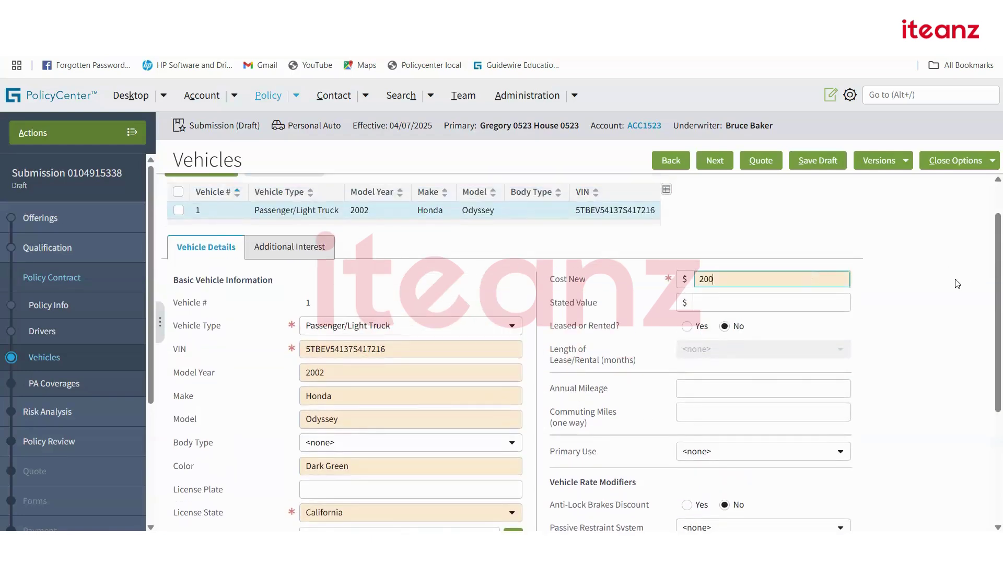
pyautogui.click(745, 338)
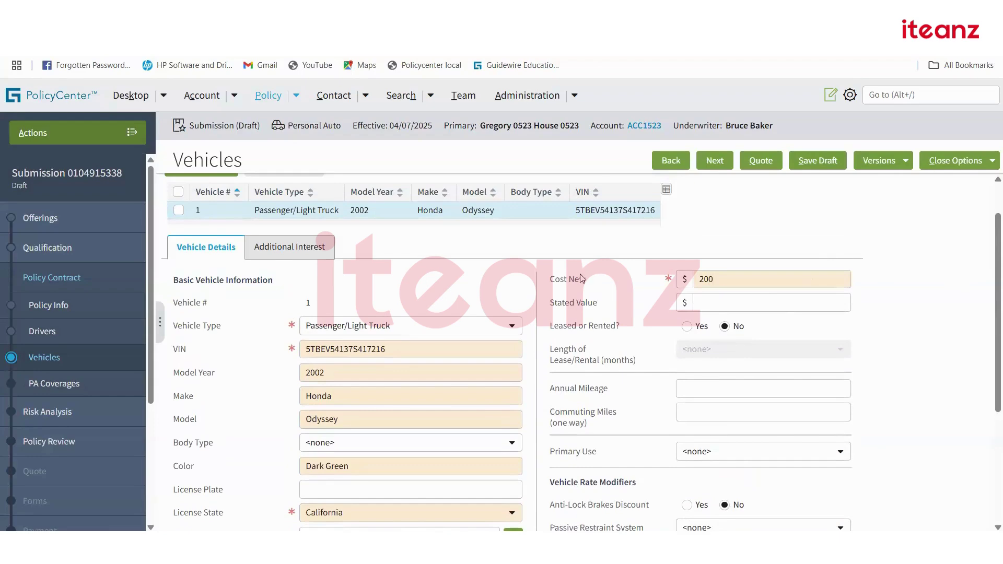
pyautogui.click(313, 253)
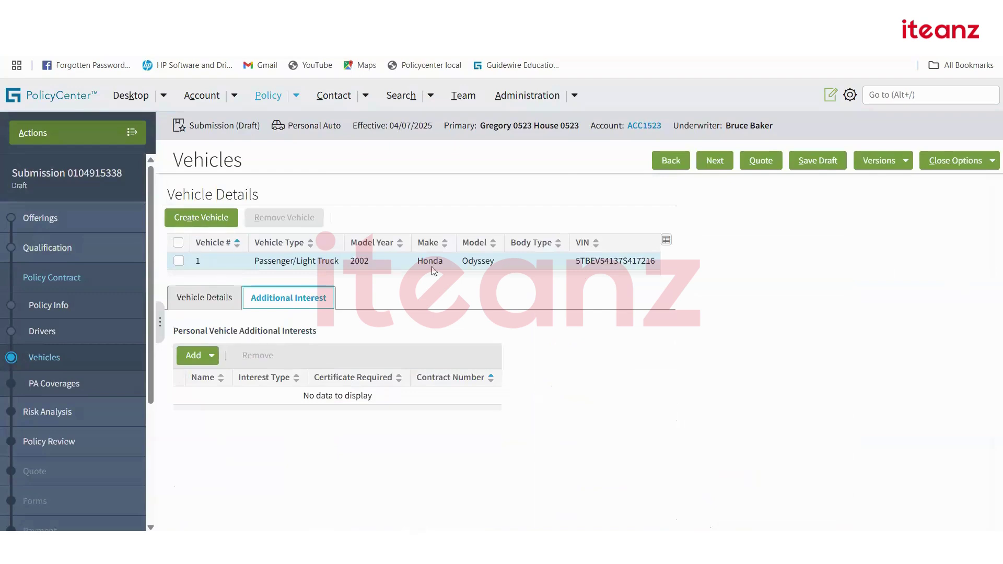
# Advance the submission to the PA Coverages step.
pyautogui.click(714, 162)
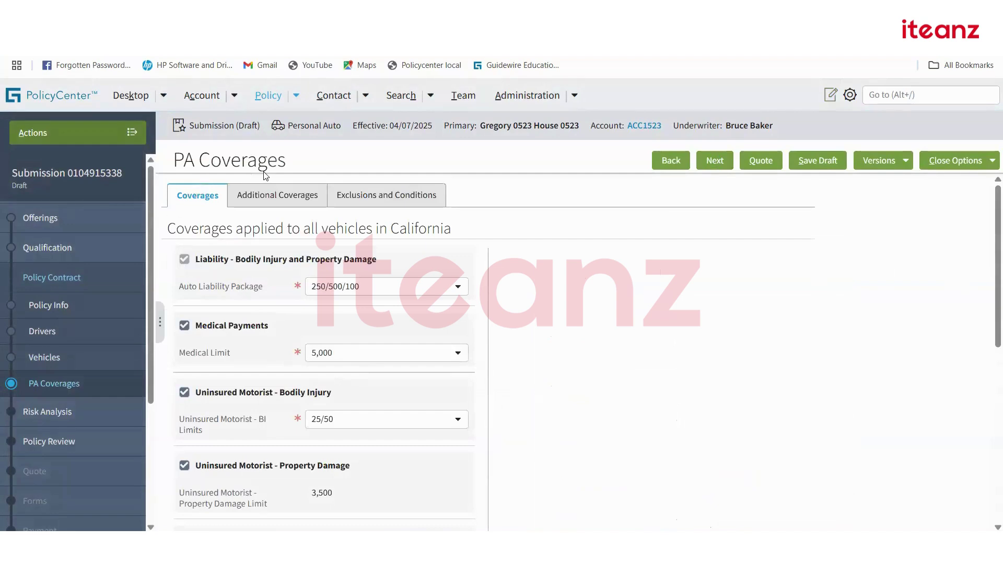
pyautogui.scroll(-3, 439, 285)
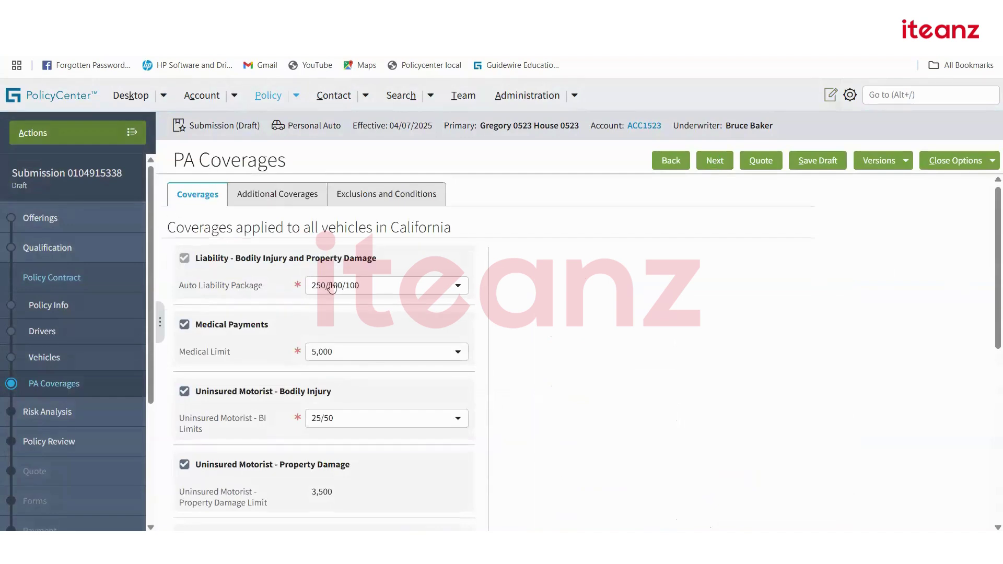
pyautogui.scroll(3, 224, 320)
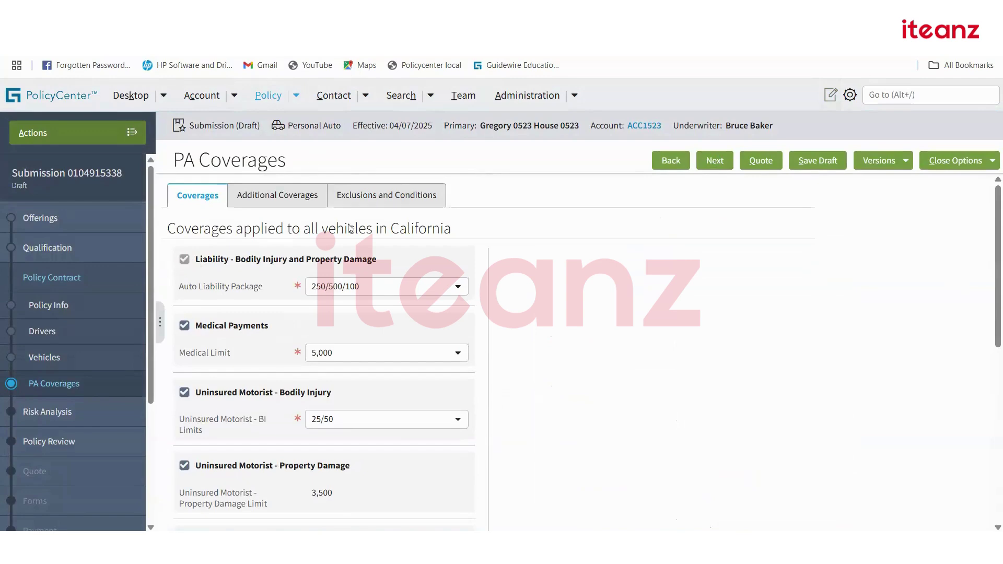
# Copy the 'Liability - Bodily Injury and Property Damage' name and reload Product Designer.
pyautogui.moveTo(377, 260); pyautogui.dragTo(198, 262)
pyautogui.hotkey('ctrl', 'c')
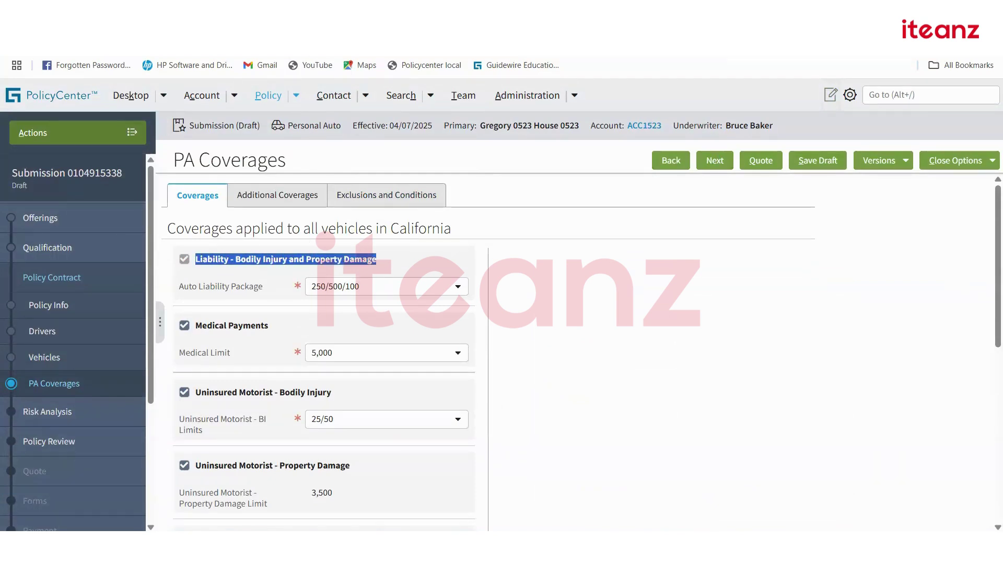
pyautogui.hotkey('ctrl', 'Tab')
pyautogui.press('F5')
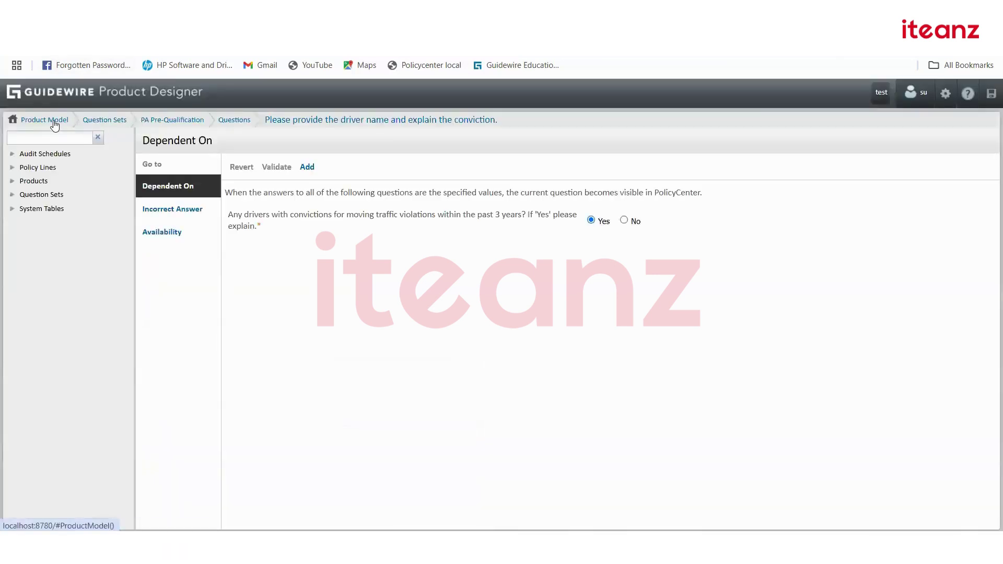
# Find the Personal Auto Line's Liability coverage in Product Designer, confirming Existence Required.
pyautogui.click(52, 120)
pyautogui.click(437, 164)
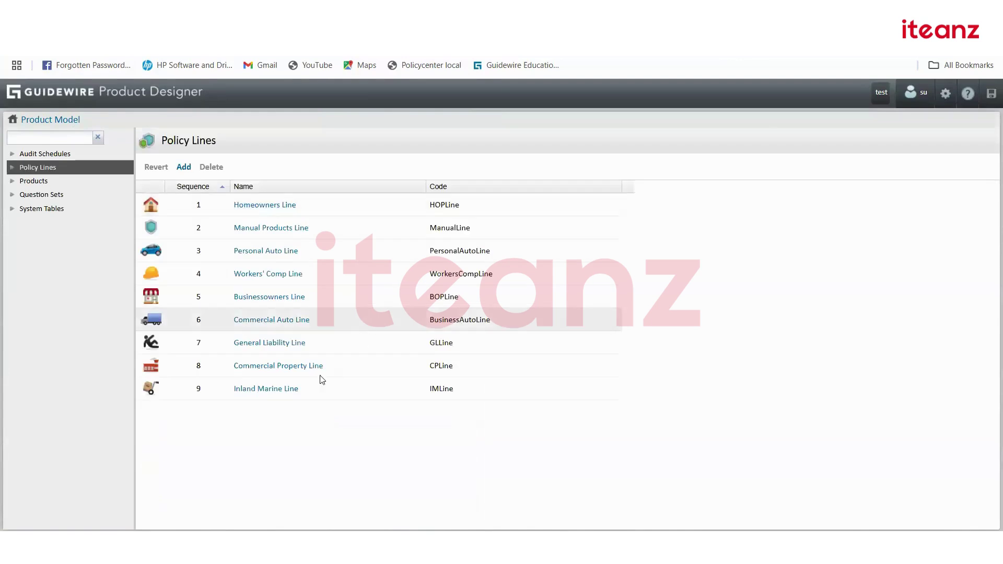
pyautogui.click(259, 251)
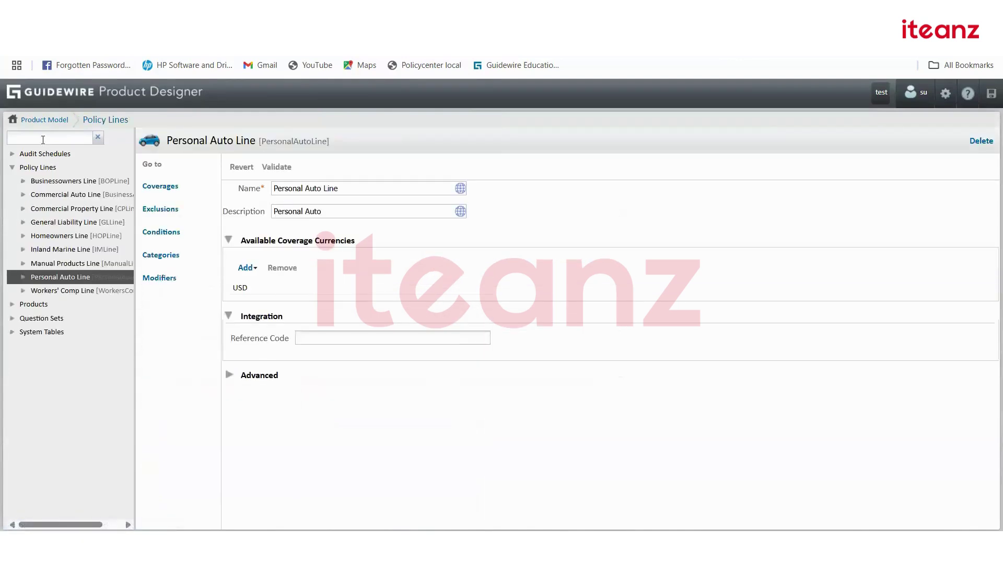
pyautogui.hotkey('ctrl', 'v')
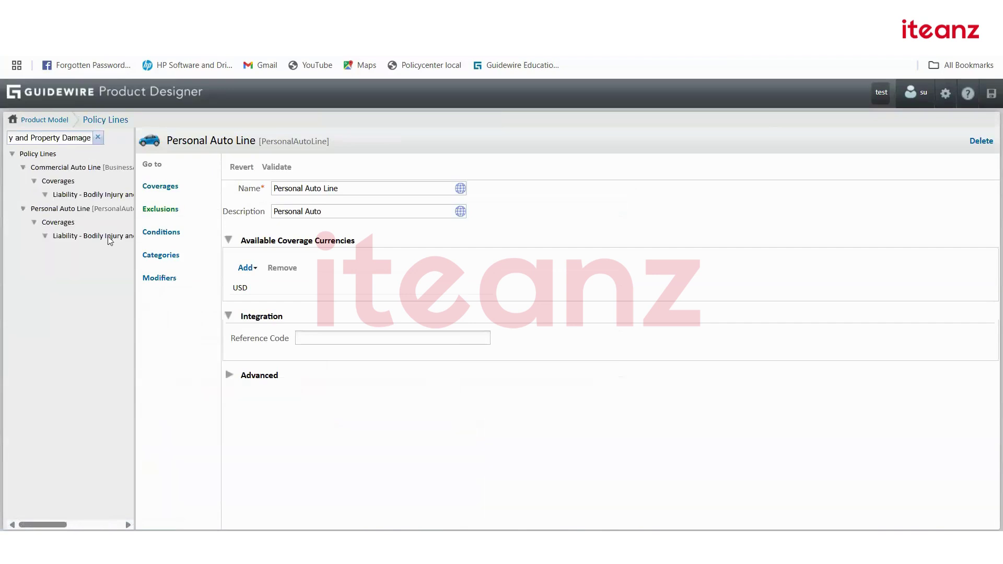
pyautogui.click(80, 236)
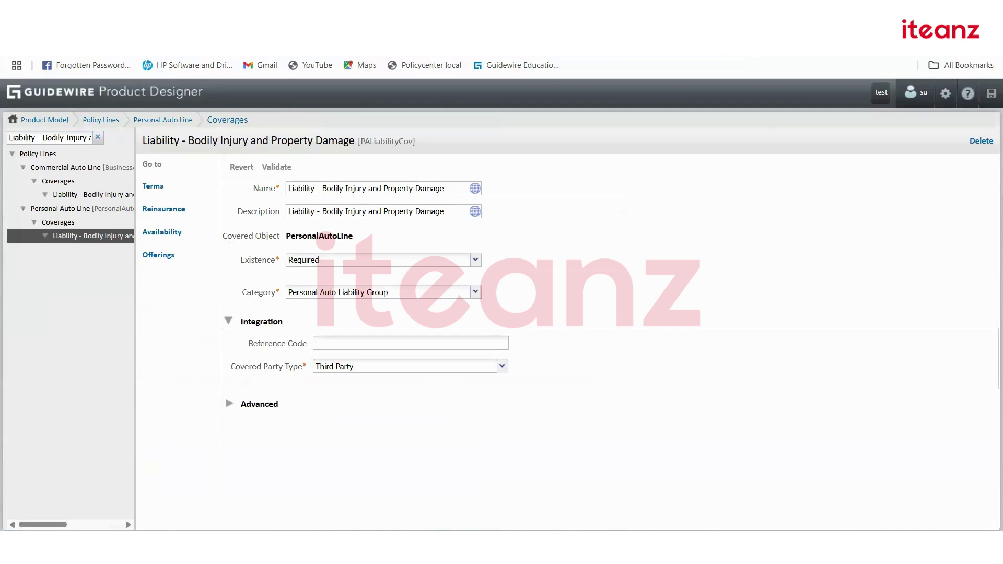
# Back in PolicyCenter, toggle Medical Payments off and on, then copy its name.
pyautogui.hotkey('ctrl', 'Tab')
pyautogui.click(397, 12)
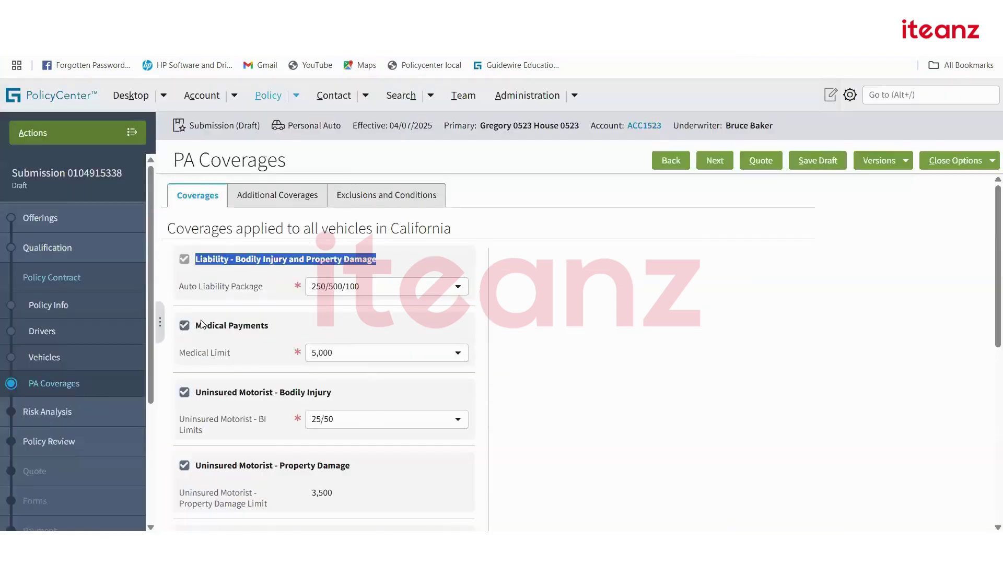
pyautogui.click(186, 328)
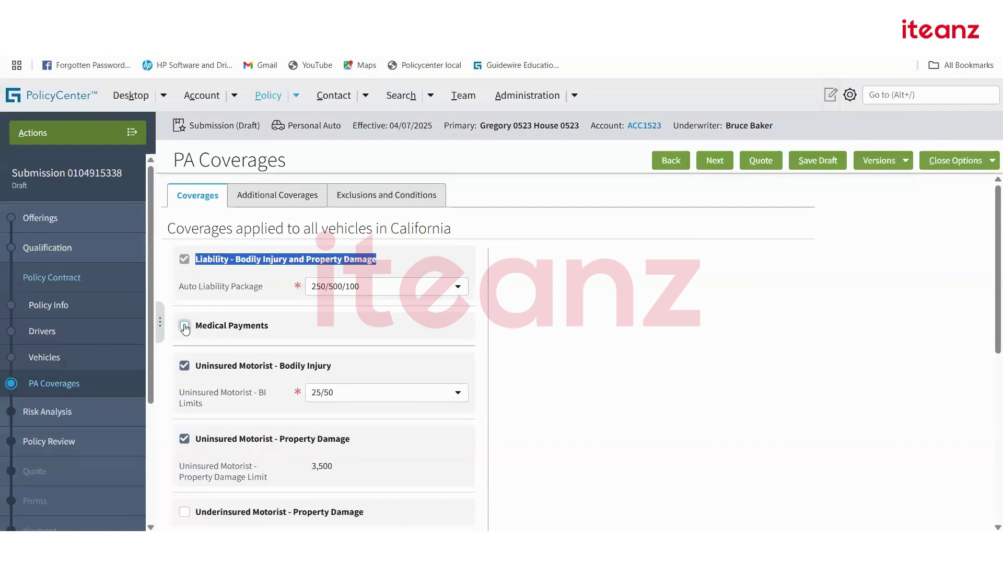
pyautogui.click(186, 328)
pyautogui.moveTo(269, 326); pyautogui.dragTo(197, 328)
pyautogui.hotkey('ctrl', 'c')
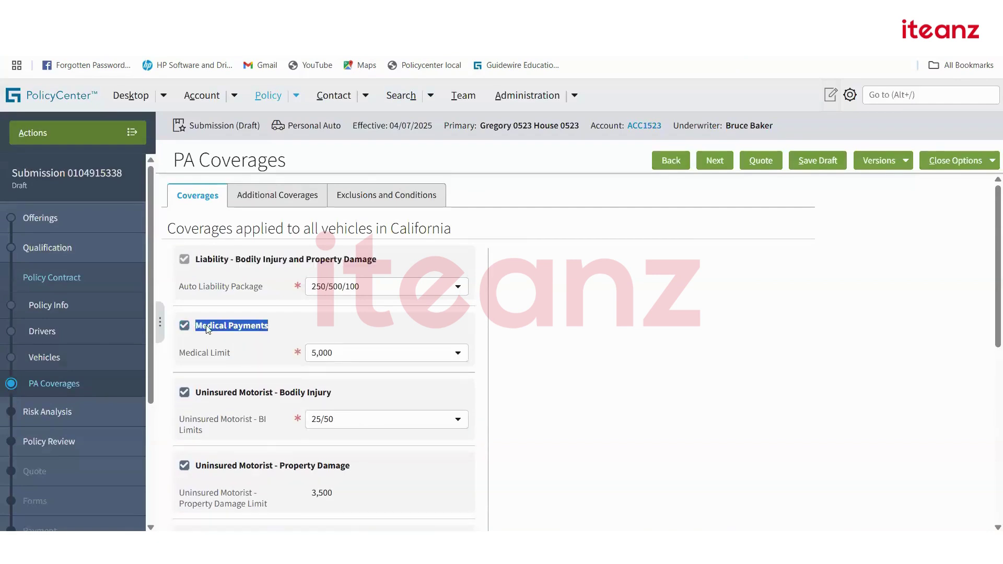
# Search Product Designer's tree for Medical Payments and open the Coverage F - Medical Payments result.
pyautogui.hotkey('ctrl', 'Tab')
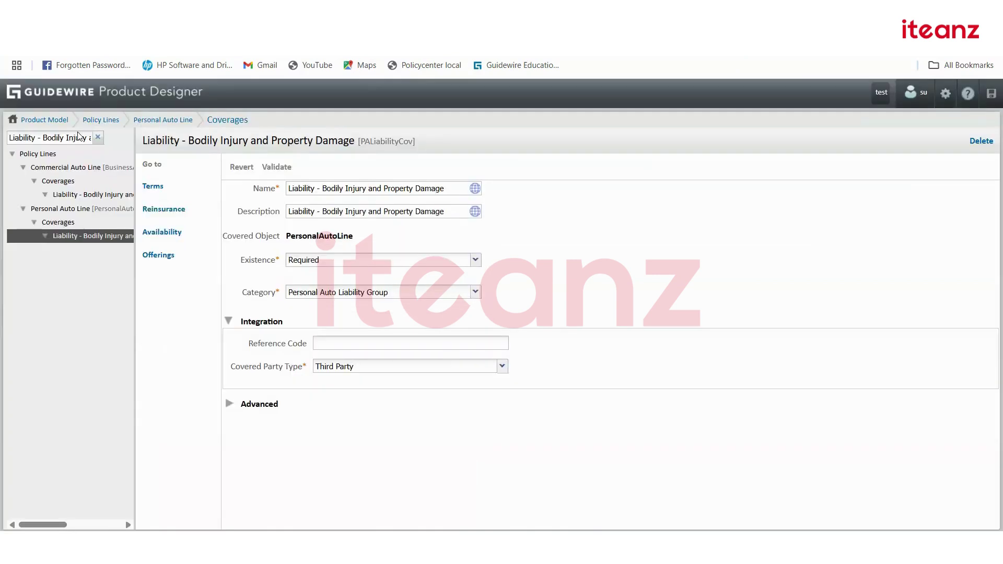
pyautogui.hotkey('ctrl', 'a')
pyautogui.press('BackSpace')
pyautogui.hotkey('ctrl', 'v')
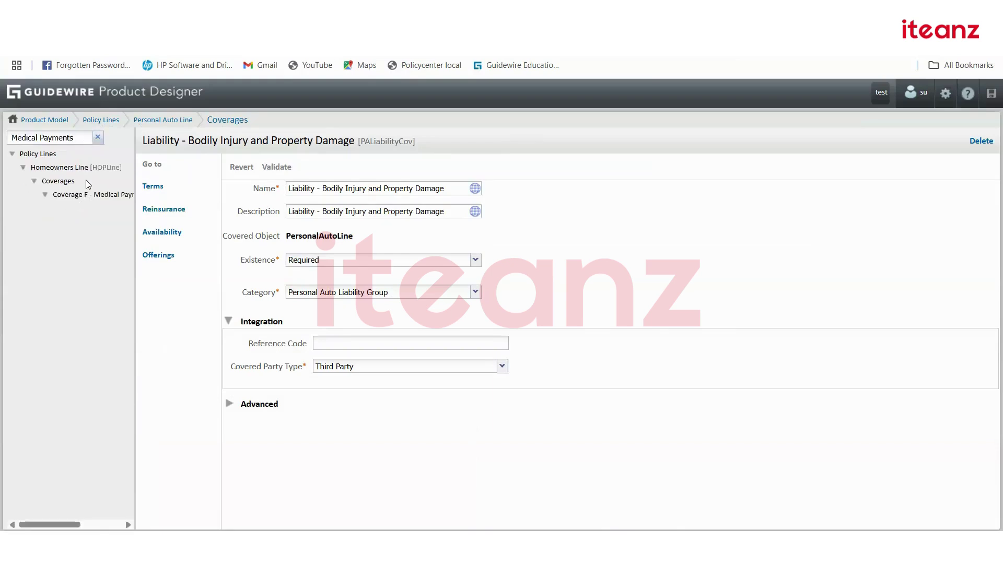
pyautogui.click(78, 137)
pyautogui.click(98, 137)
pyautogui.click(52, 137)
pyautogui.click(73, 166)
pyautogui.click(93, 197)
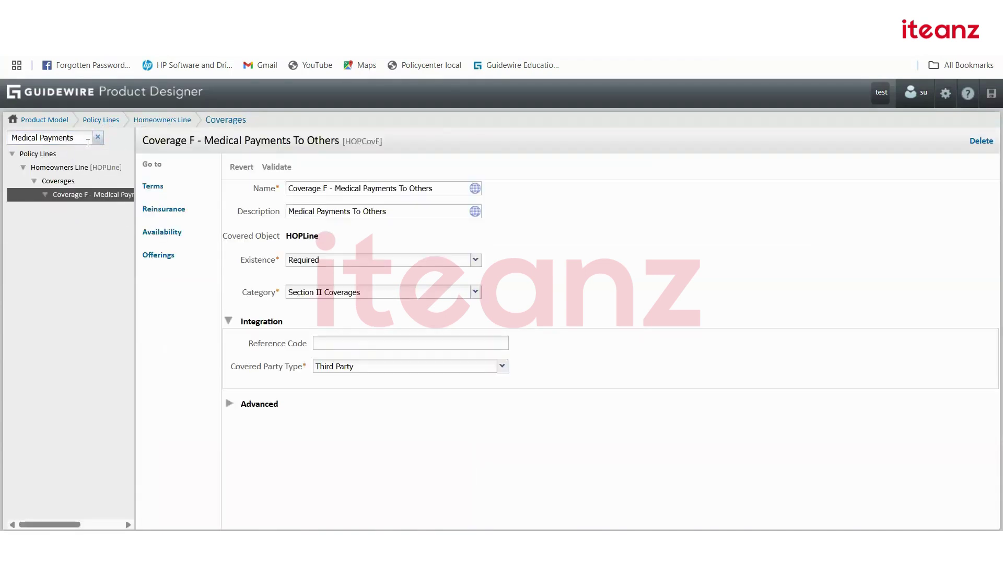
pyautogui.click(98, 137)
pyautogui.hotkey('ctrl', 'v')
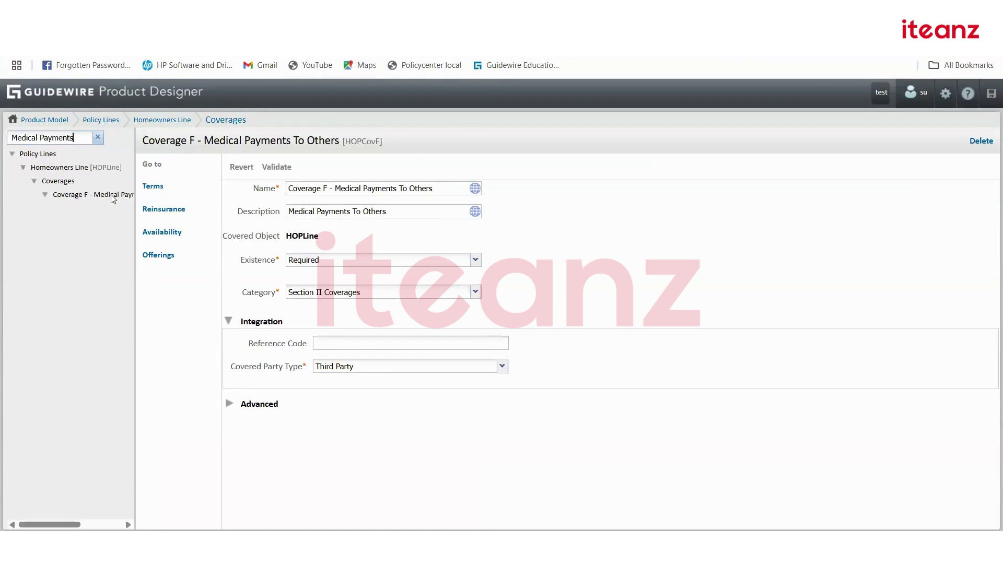
# Open Medical Payments under Personal Auto Line coverages, confirming Existence Suggested, then return to PolicyCenter.
pyautogui.click(101, 121)
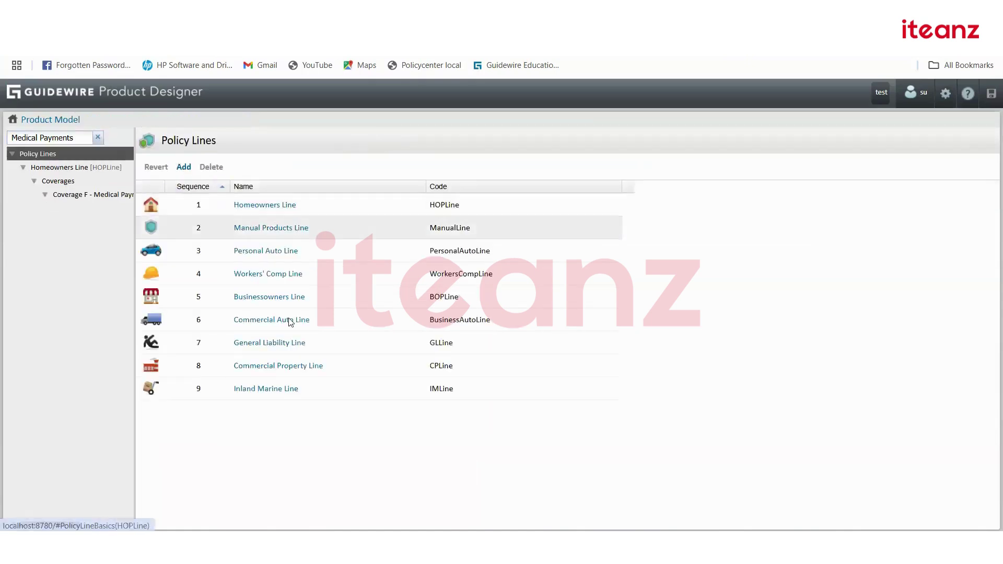
pyautogui.click(266, 251)
pyautogui.click(166, 193)
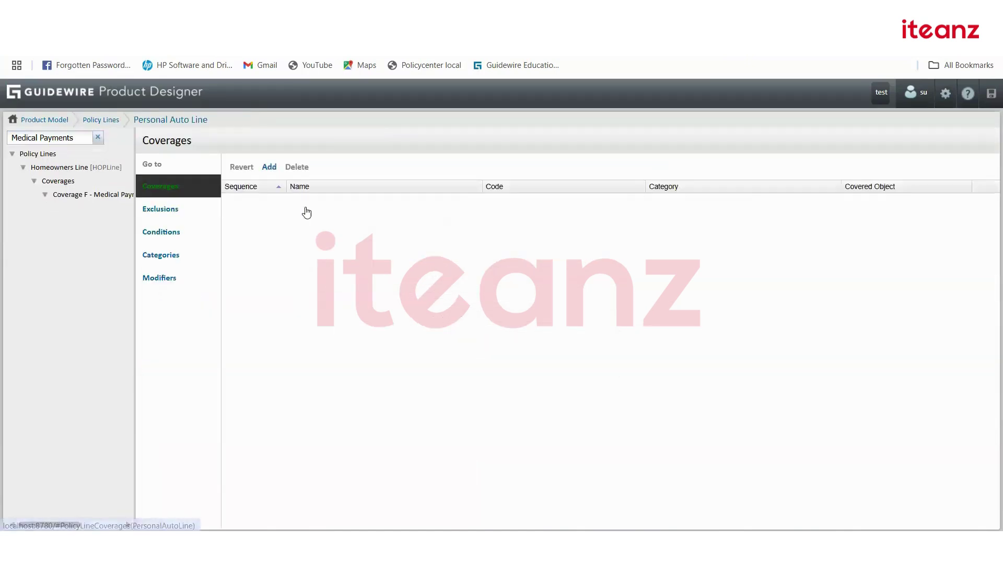
pyautogui.scroll(-2, 344, 363)
pyautogui.scroll(-1, 344, 363)
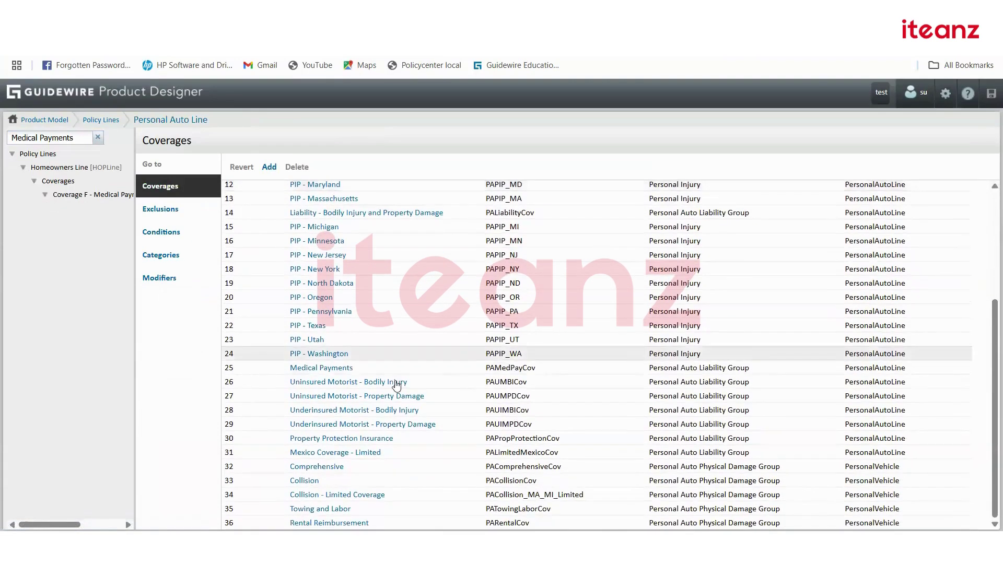
pyautogui.click(335, 370)
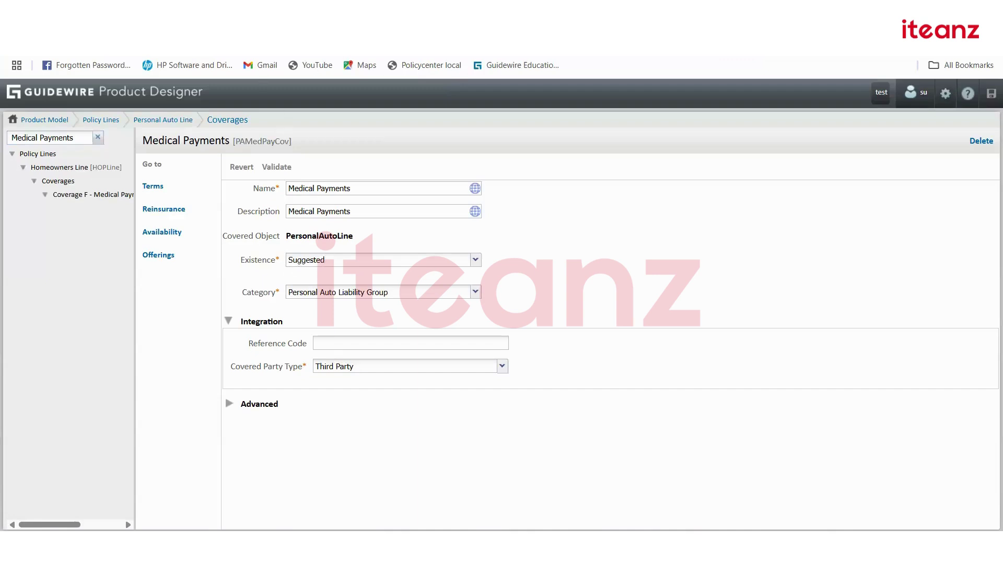
pyautogui.hotkey('ctrl', 'Tab')
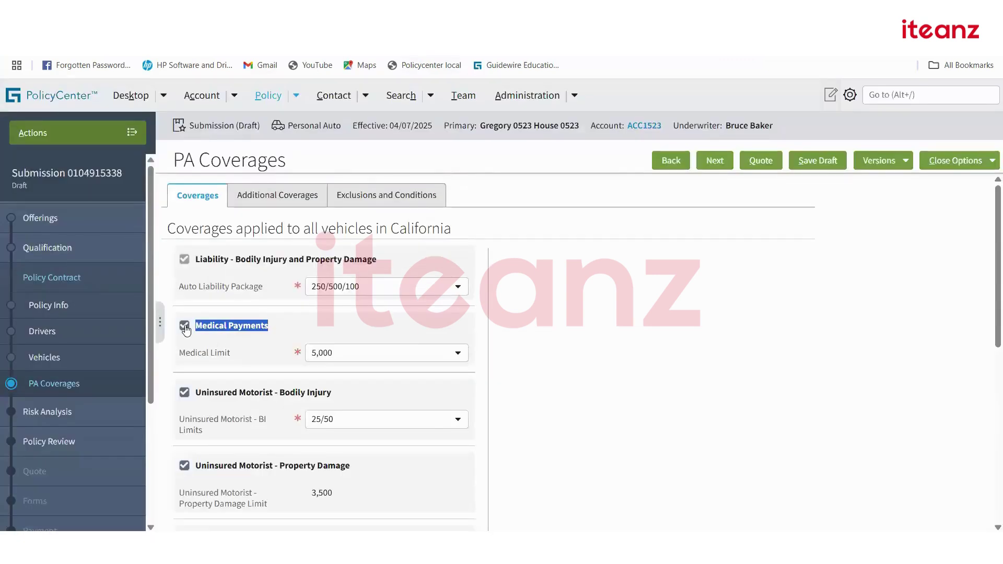
# Toggle Medical Payments off and on, and try selecting Underinsured Motorist - Property Damage.
pyautogui.click(184, 327)
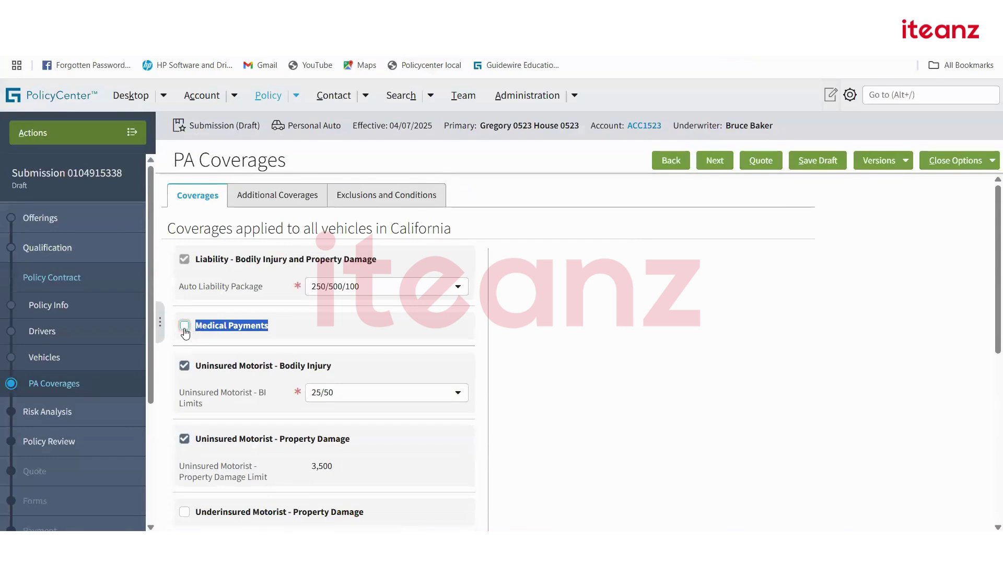
pyautogui.click(184, 326)
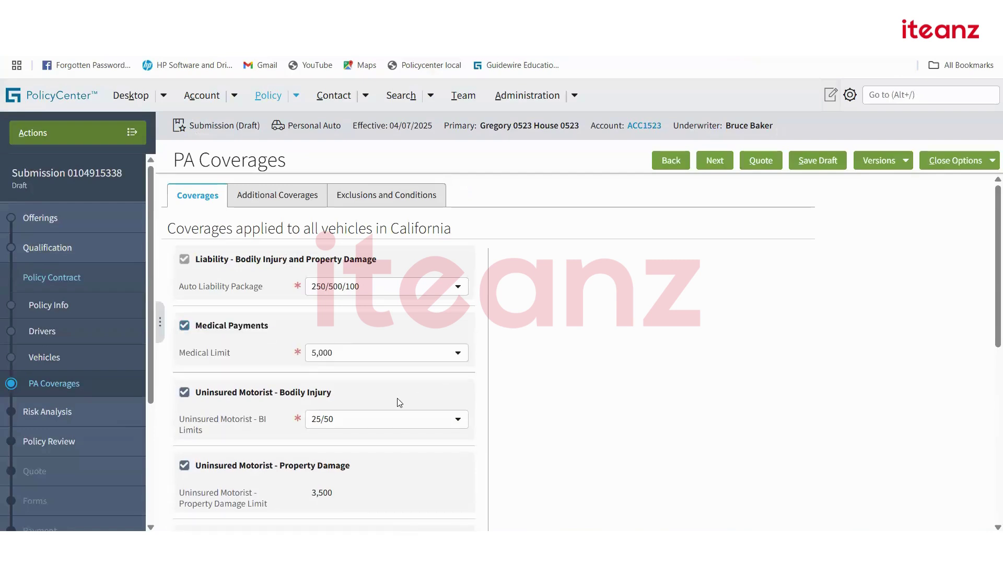
pyautogui.scroll(-3, 383, 408)
pyautogui.scroll(-1, 383, 408)
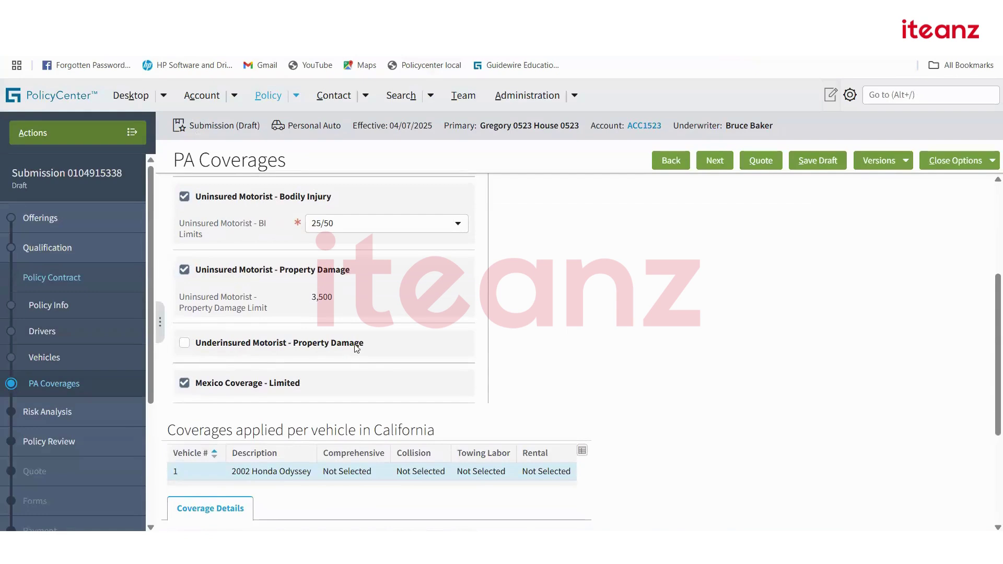
pyautogui.click(185, 345)
# Copy the 'Underinsured Motorist - Property Damage' name and clear Product Designer's tree search.
pyautogui.tripleClick(361, 344)
pyautogui.hotkey('ctrl', 'c')
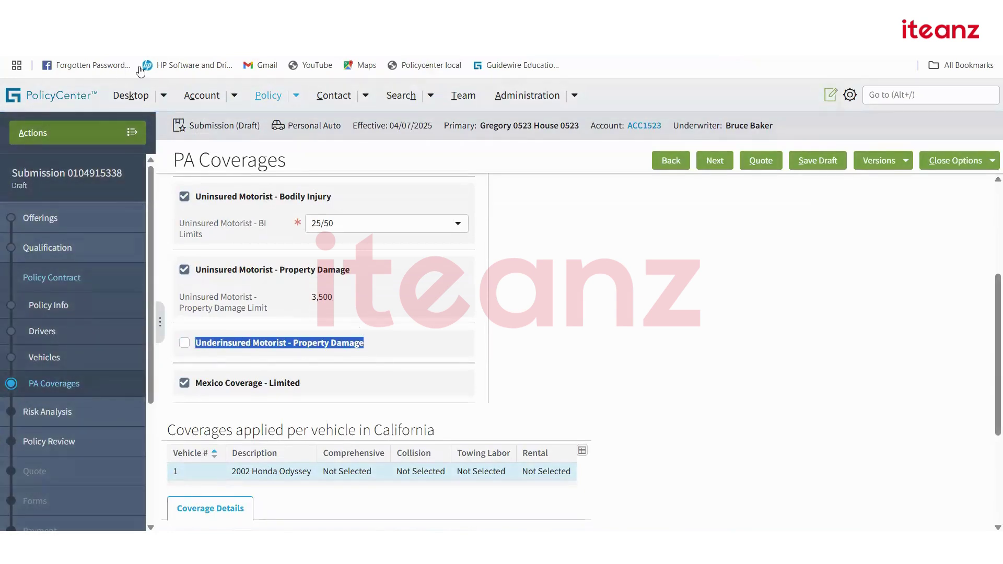
pyautogui.click(128, 45)
pyautogui.click(98, 137)
# Review Underinsured Motorist - Property Damage's limit term and Electable coverage definition, then return to PolicyCenter.
pyautogui.hotkey('ctrl', 'v')
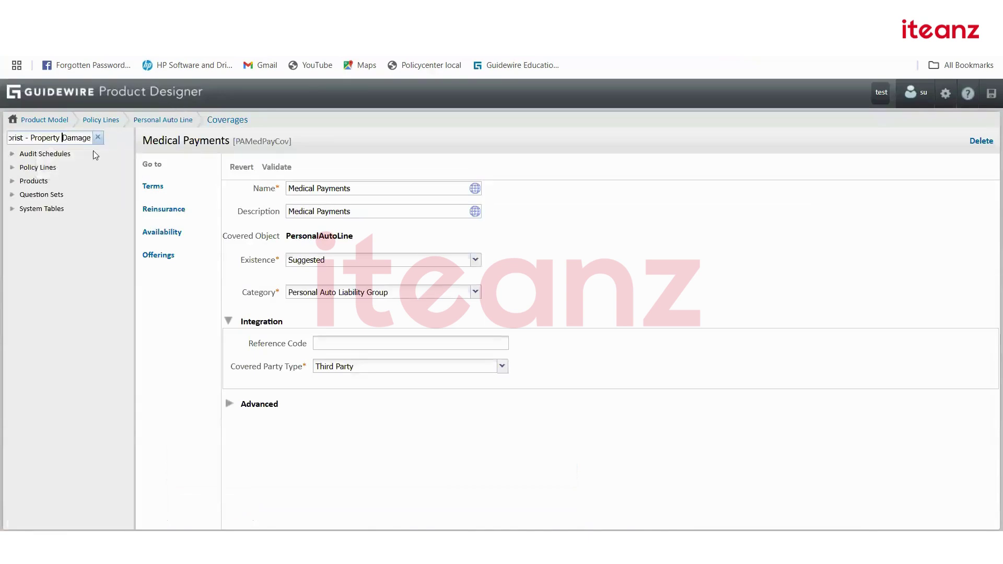
pyautogui.click(103, 160)
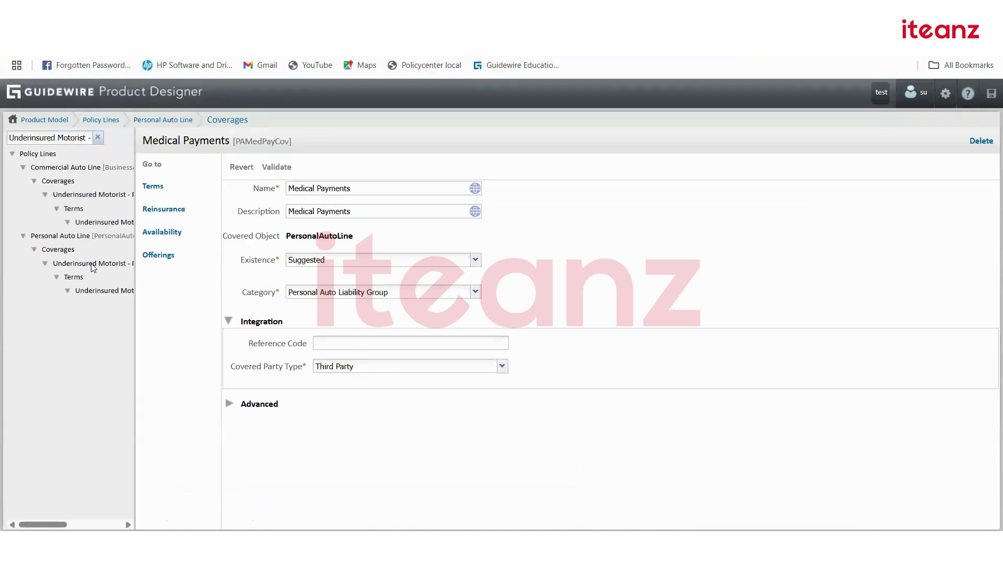
pyautogui.click(92, 292)
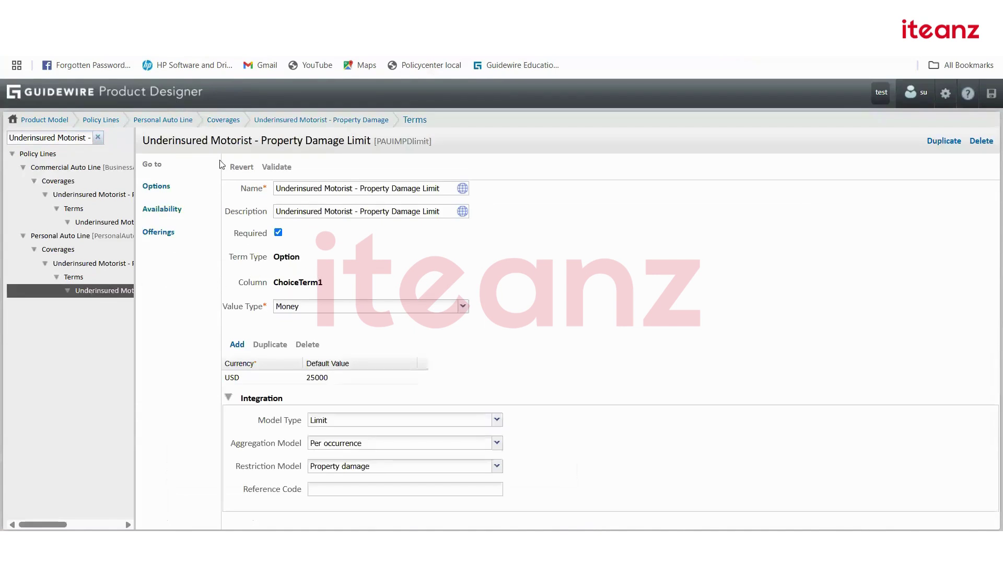
pyautogui.click(89, 265)
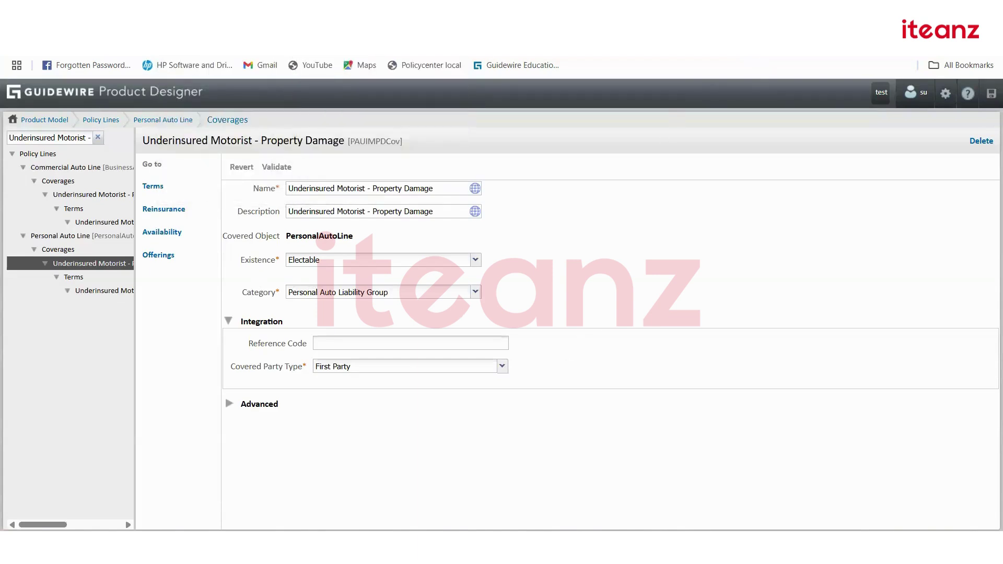
pyautogui.click(439, 14)
pyautogui.click(584, 379)
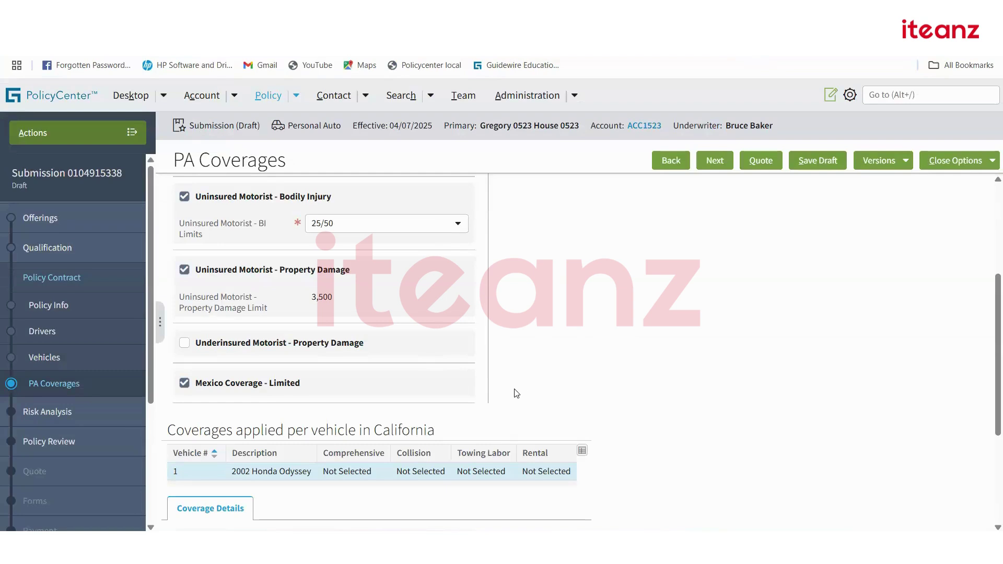
# Scroll through PA Coverages, then return to Product Designer's PAUIMPDCov definition.
pyautogui.scroll(4, 516, 393)
pyautogui.scroll(-4, 516, 393)
pyautogui.scroll(-1, 398, 405)
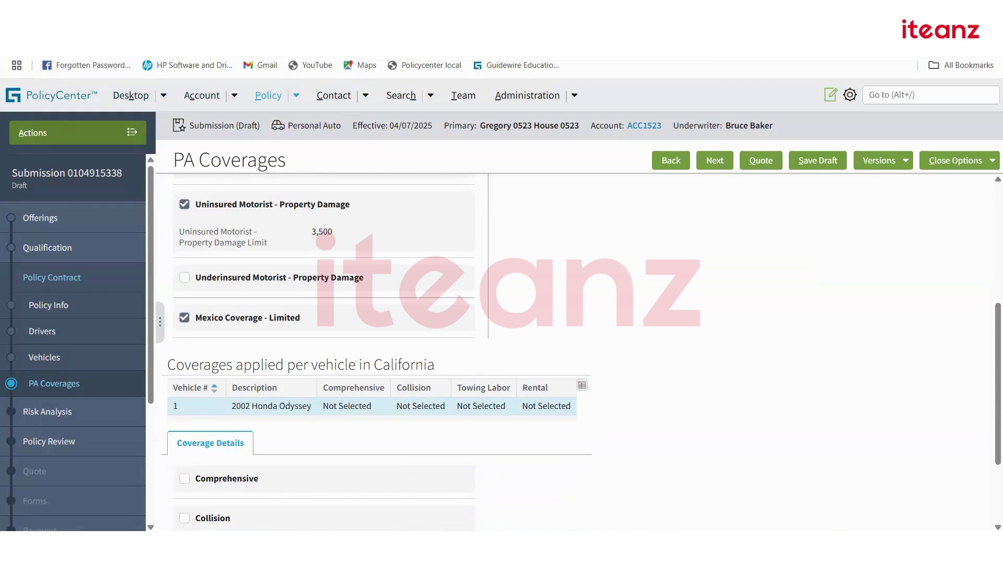
pyautogui.hotkey('ctrl', 'Tab')
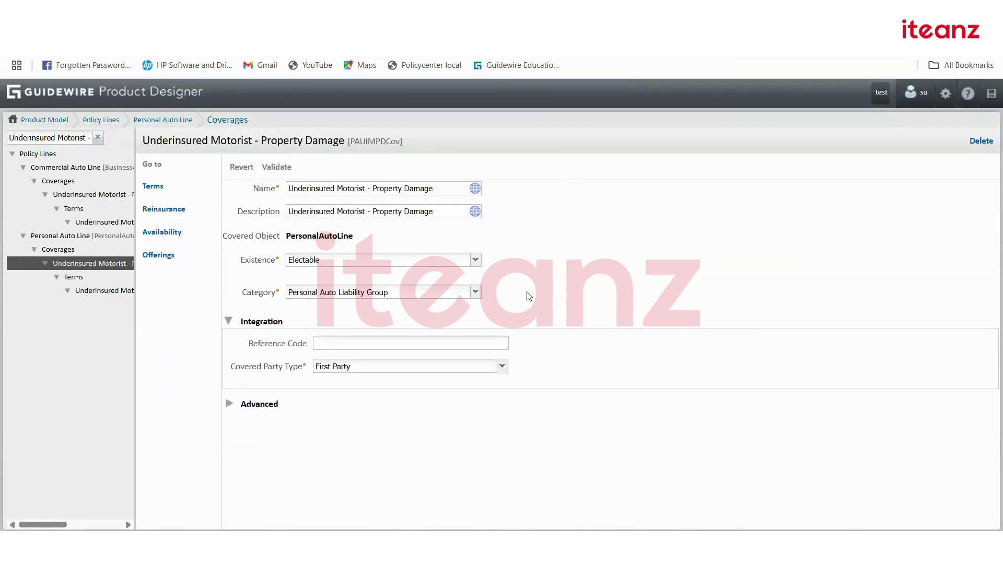
pyautogui.click(475, 260)
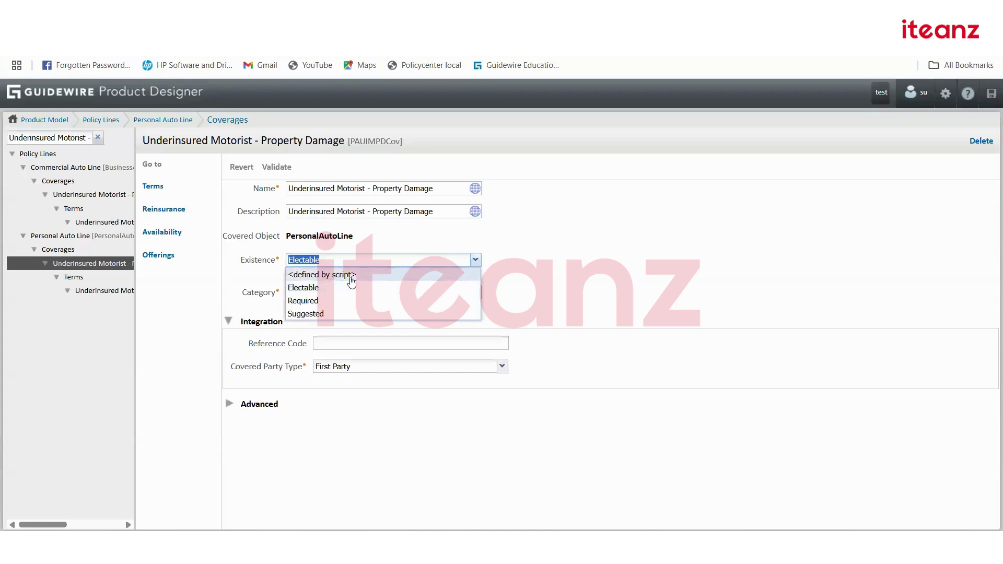
pyautogui.click(351, 276)
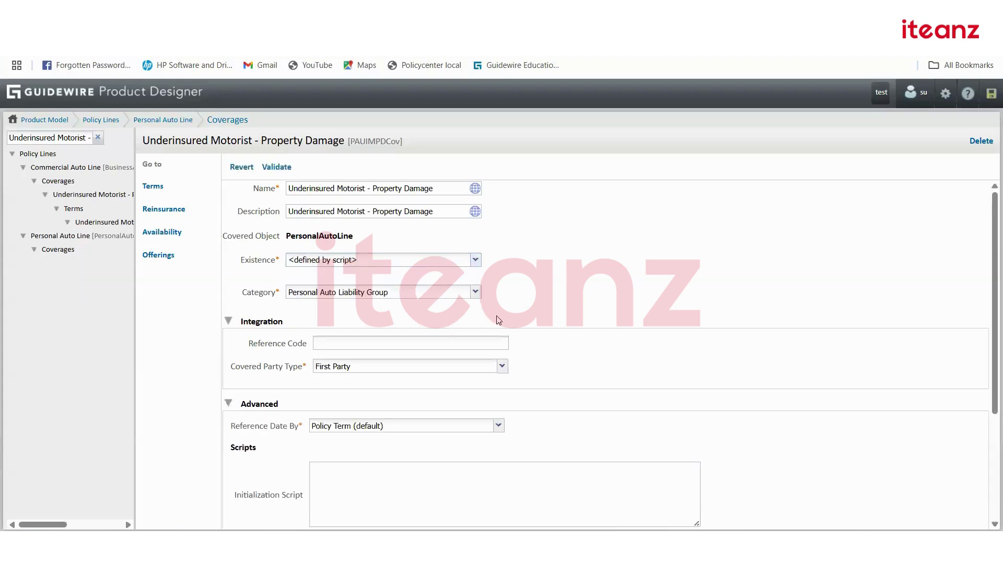
pyautogui.scroll(-3, 414, 455)
pyautogui.click(377, 459)
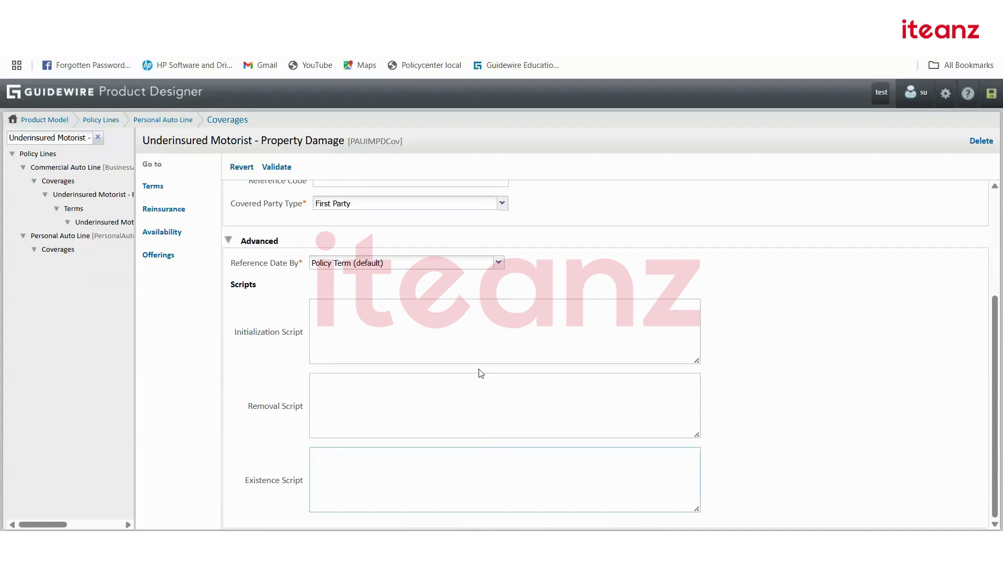
pyautogui.scroll(3, 481, 374)
pyautogui.click(475, 260)
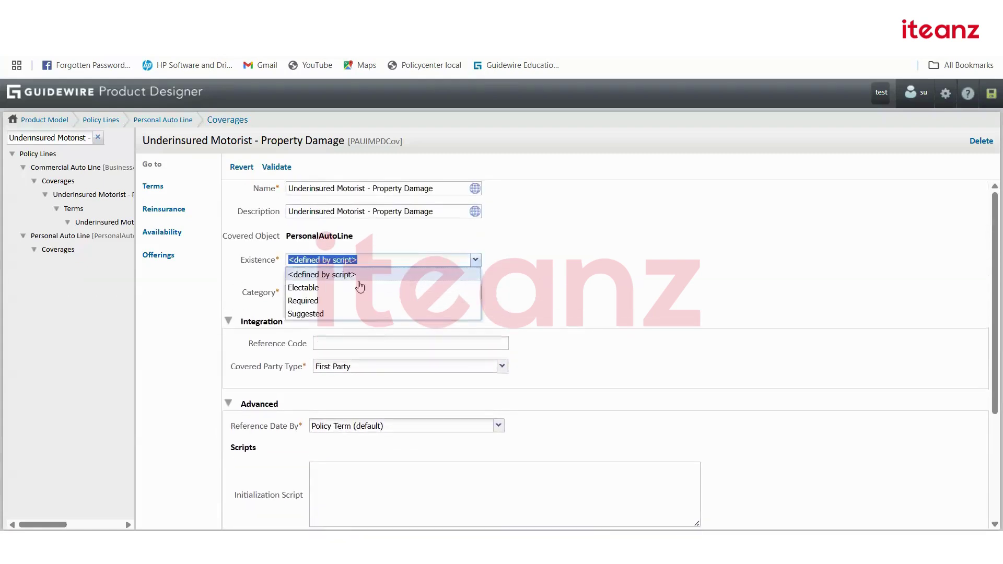
pyautogui.click(315, 299)
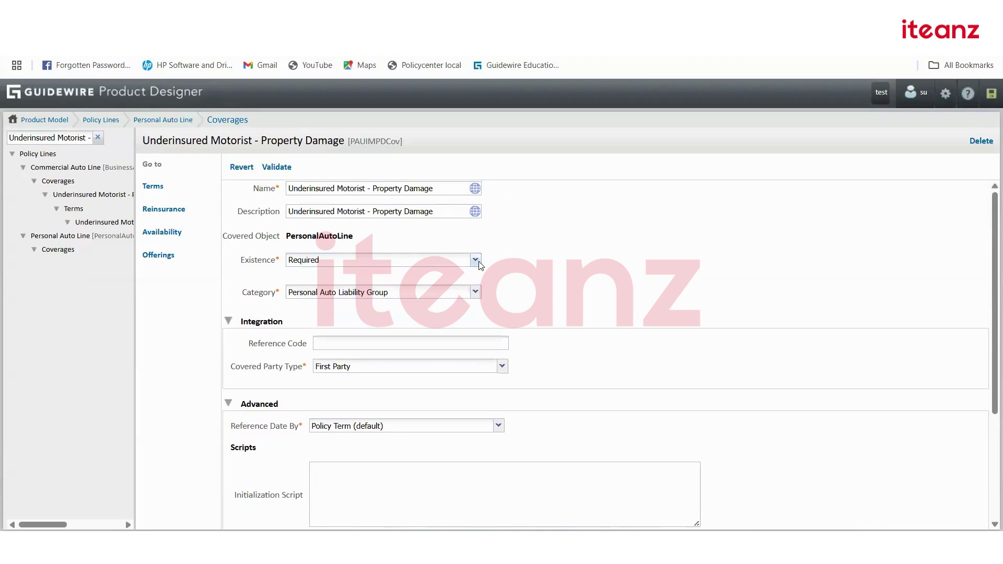
pyautogui.click(478, 263)
pyautogui.click(334, 270)
pyautogui.scroll(-3, 637, 302)
pyautogui.scroll(3, 548, 337)
pyautogui.click(477, 261)
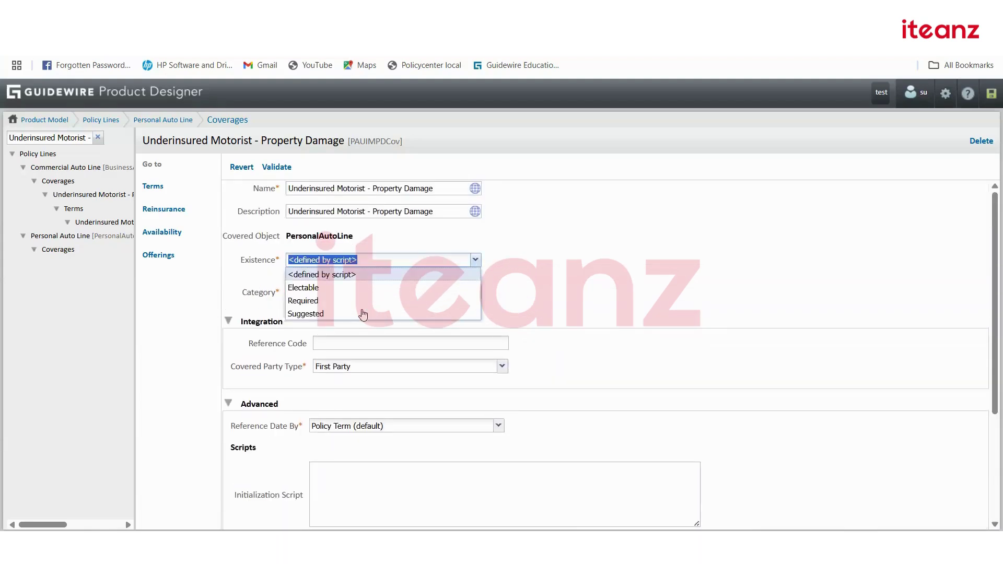
pyautogui.click(315, 289)
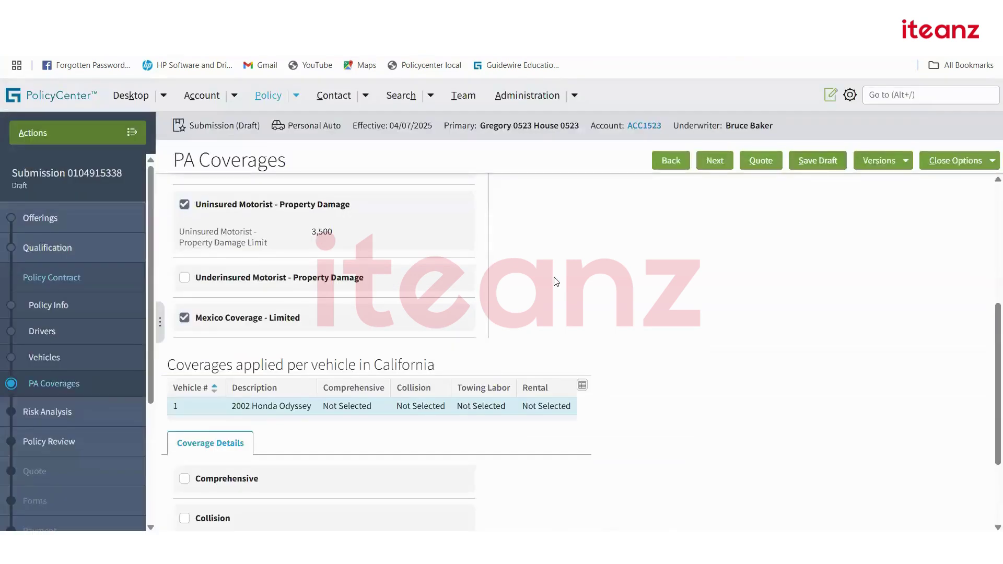
pyautogui.scroll(-3, 556, 282)
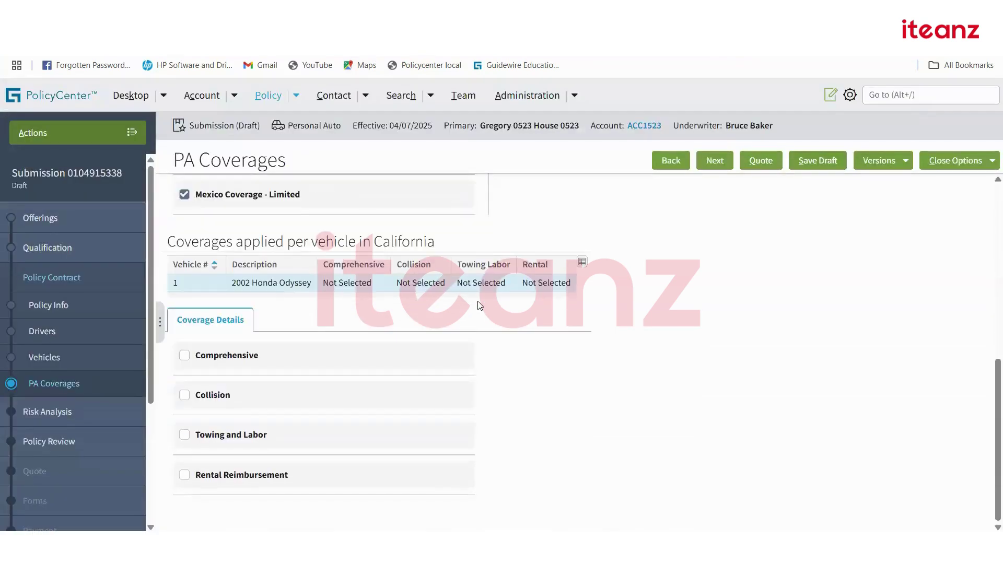
# Copy the 'Towing and Labor' name from Coverage Details and switch to Product Designer.
pyautogui.scroll(10, 478, 306)
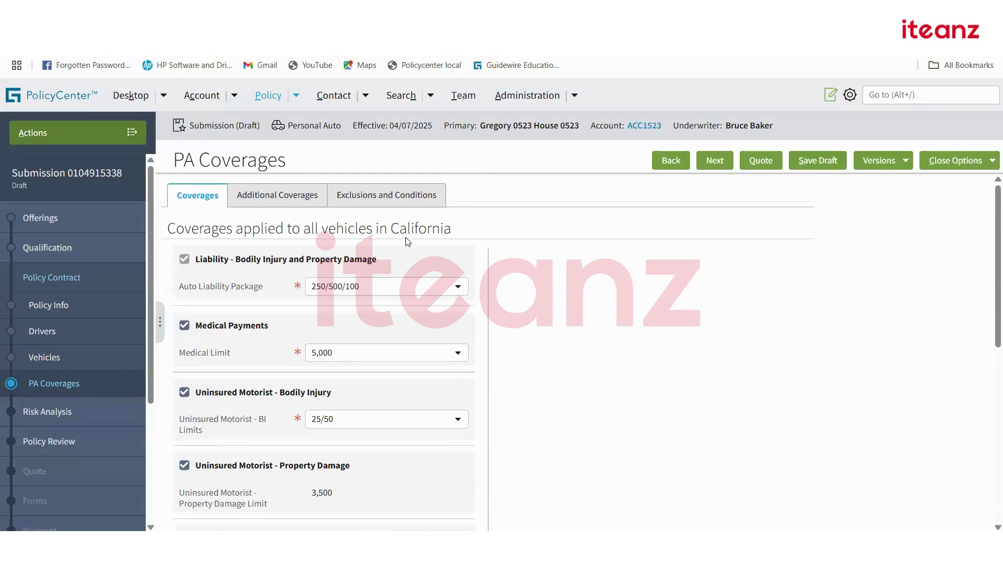
pyautogui.scroll(-5, 568, 322)
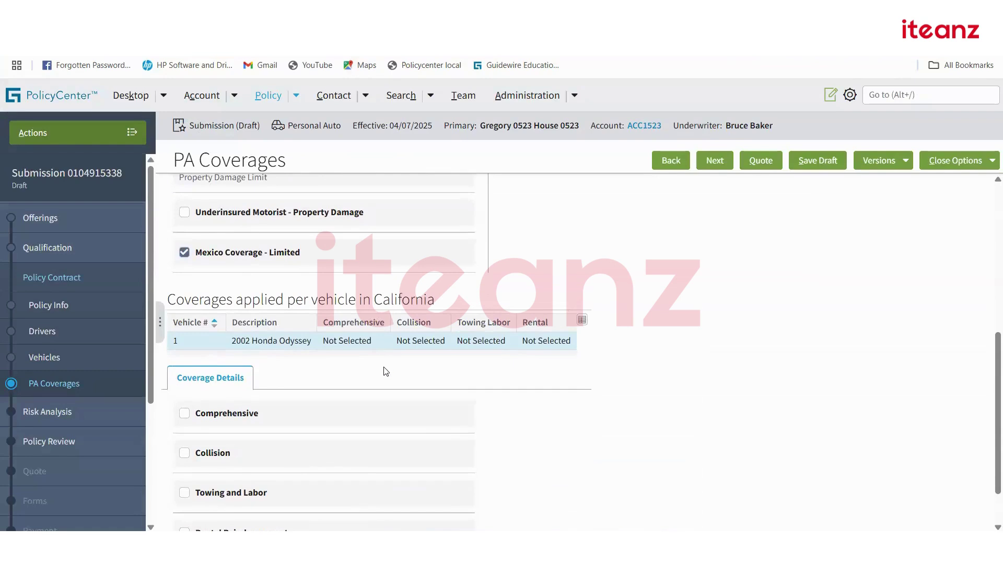
pyautogui.scroll(-1, 385, 372)
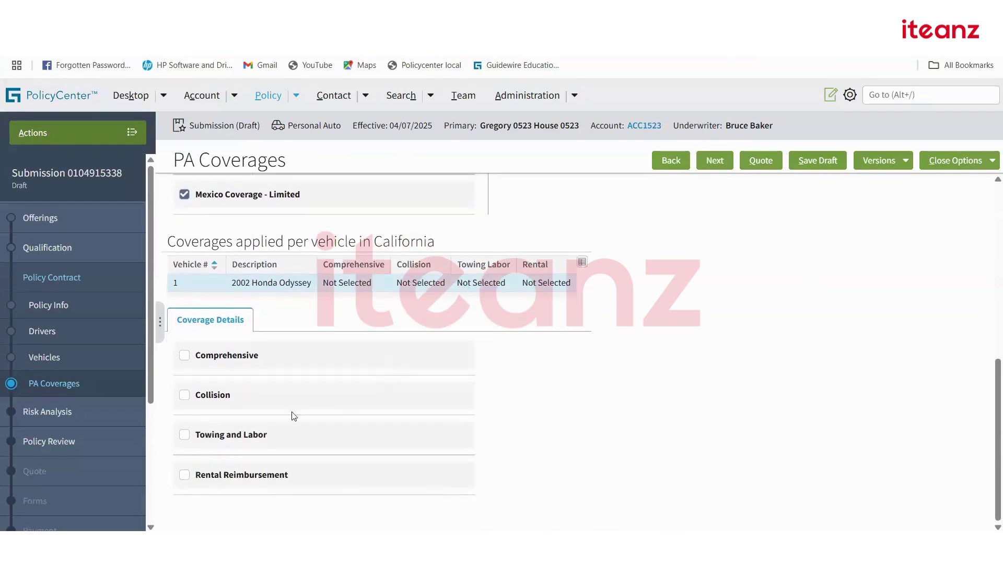
pyautogui.moveTo(270, 438); pyautogui.dragTo(194, 439)
pyautogui.hotkey('ctrl', 'c')
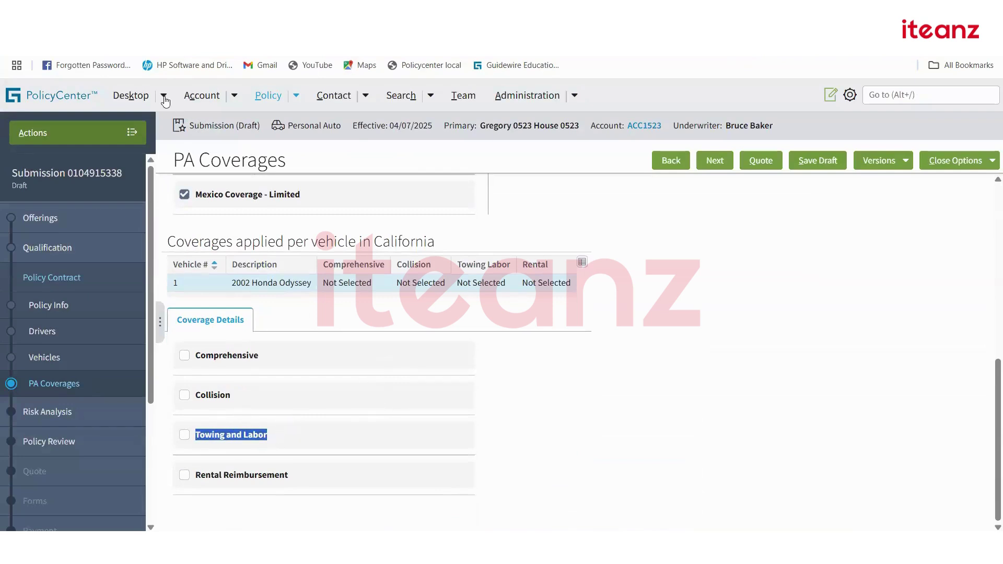
pyautogui.click(131, 40)
# Filter the tree to Towing and Labor and open it, showing Existence Electable.
pyautogui.click(97, 137)
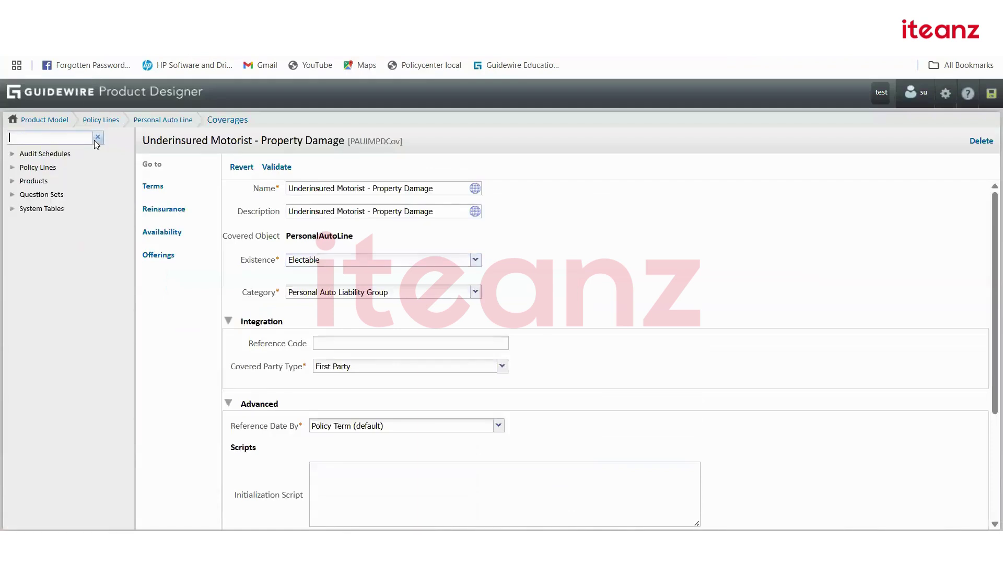
pyautogui.click(51, 139)
pyautogui.hotkey('ctrl', 'v')
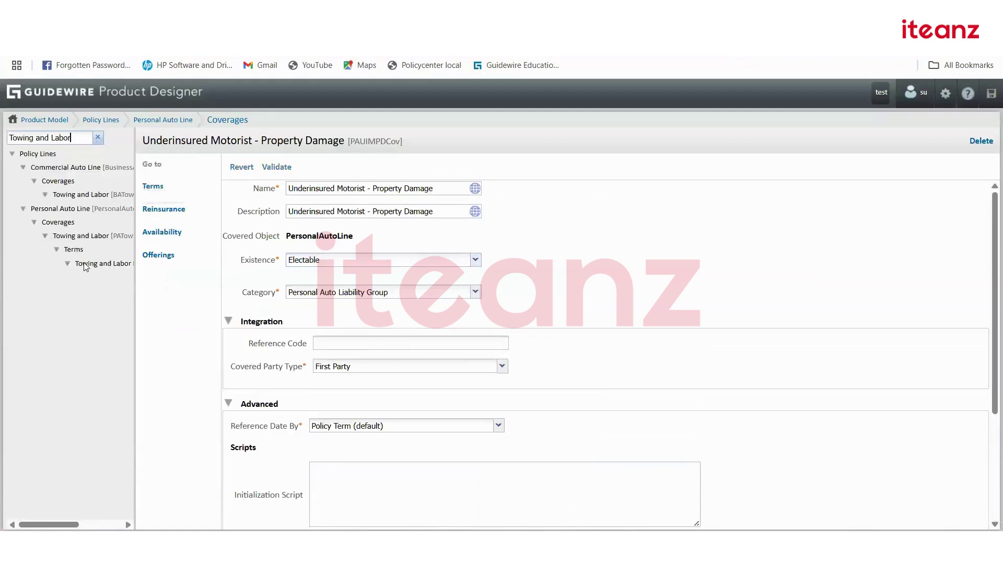
pyautogui.click(125, 236)
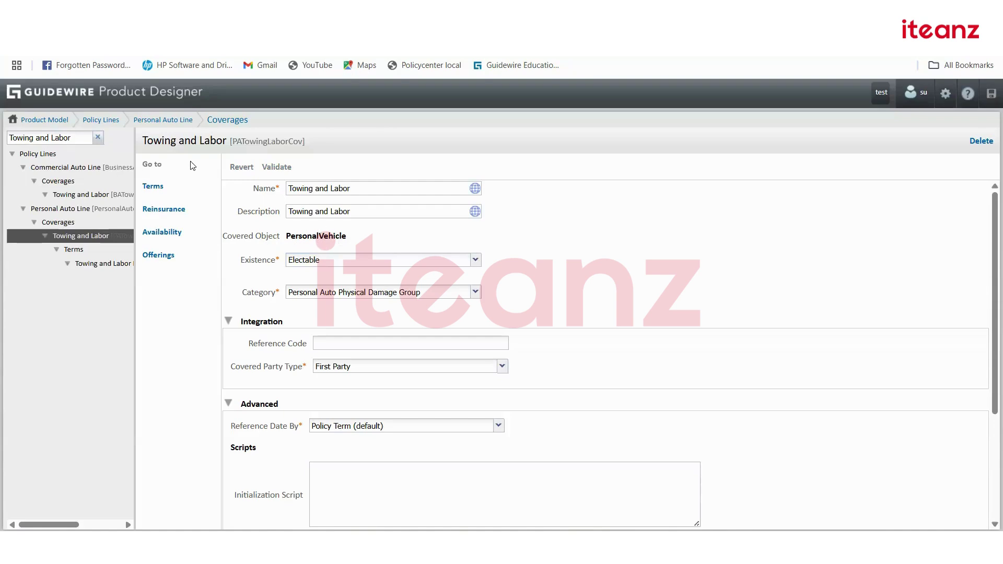
# Compare Medical Payments in the Personal Auto coverages list, reopen Towing and Labor, then return to PolicyCenter.
pyautogui.click(230, 121)
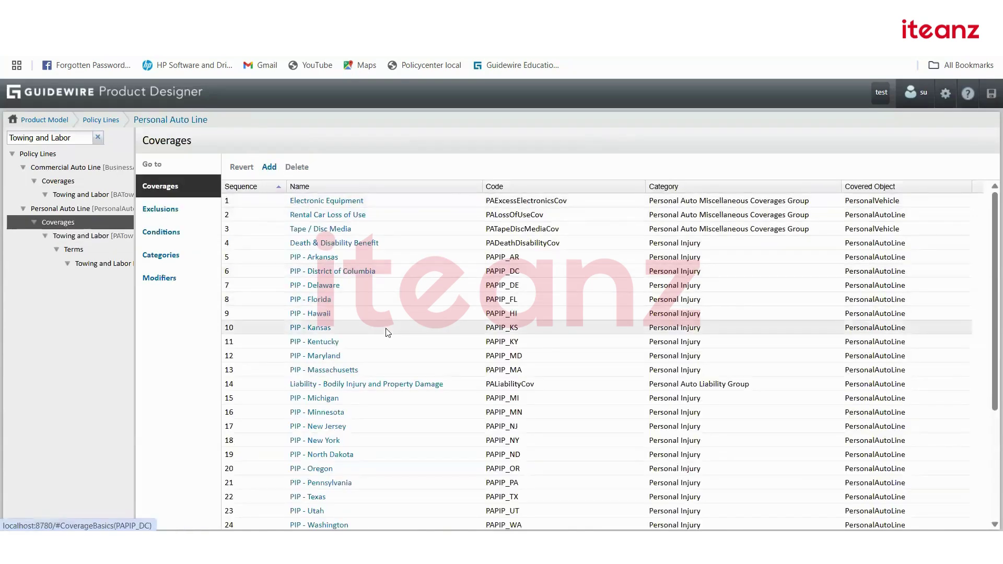
pyautogui.scroll(-3, 262, 232)
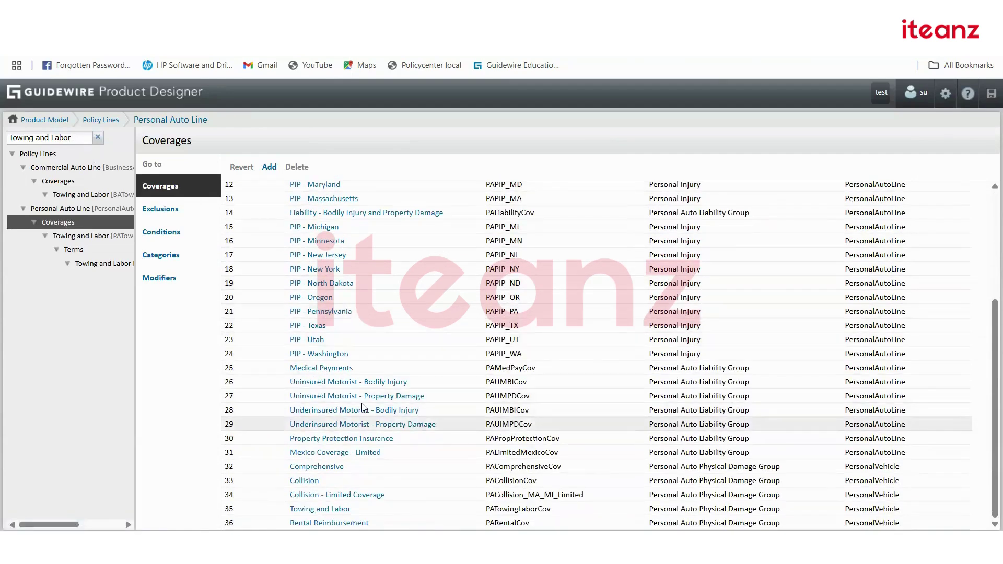
pyautogui.scroll(3, 335, 397)
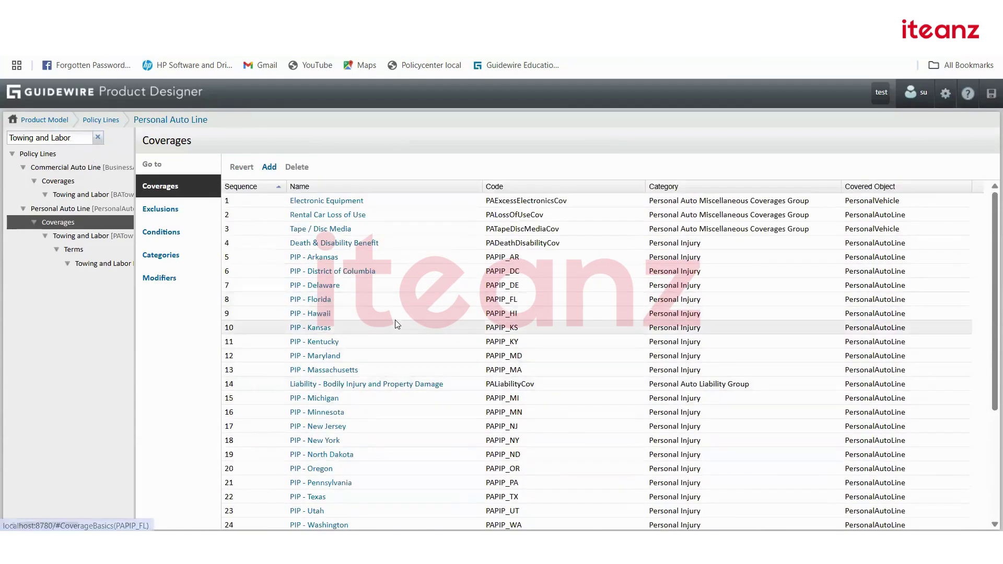
pyautogui.scroll(-3, 394, 374)
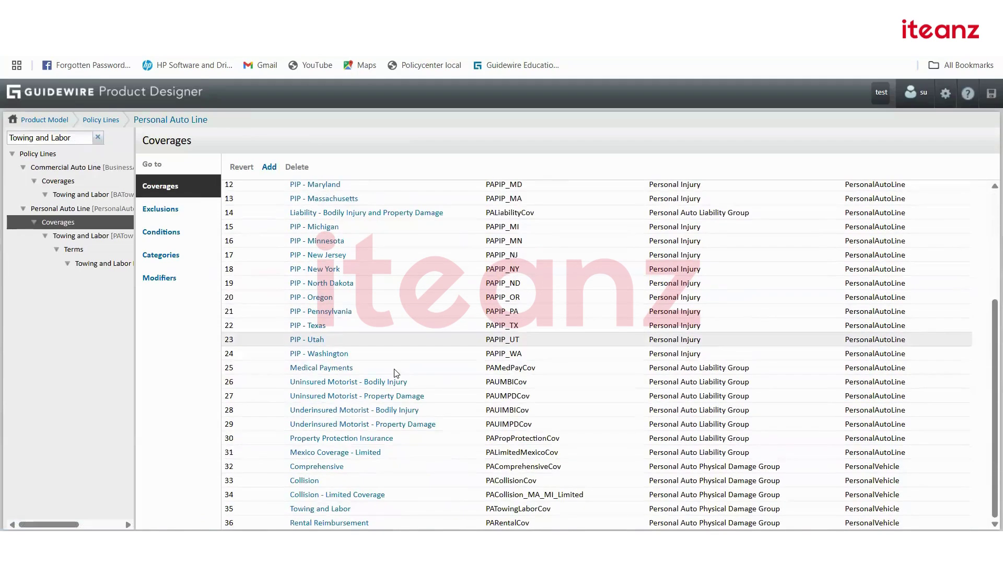
pyautogui.click(324, 368)
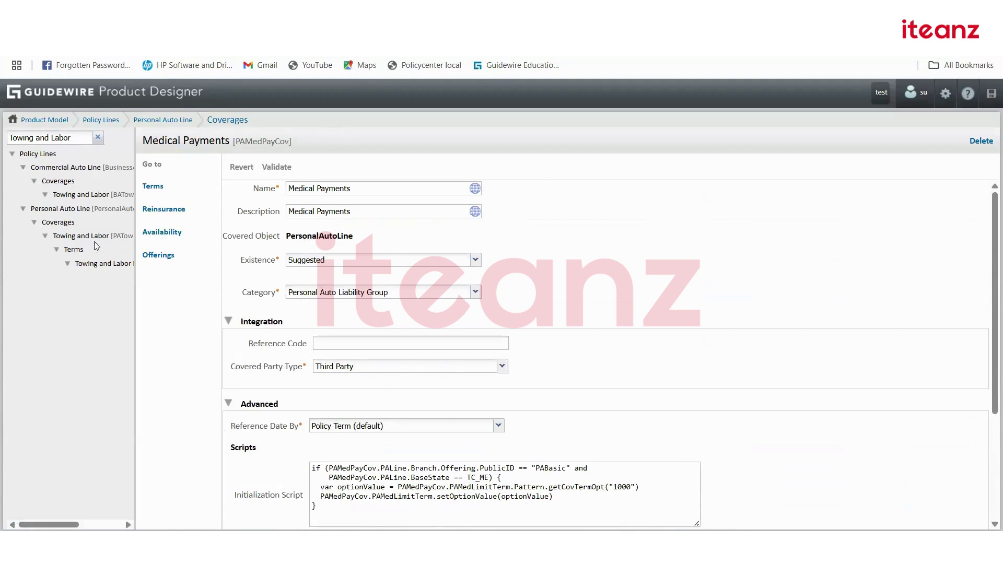
pyautogui.click(111, 236)
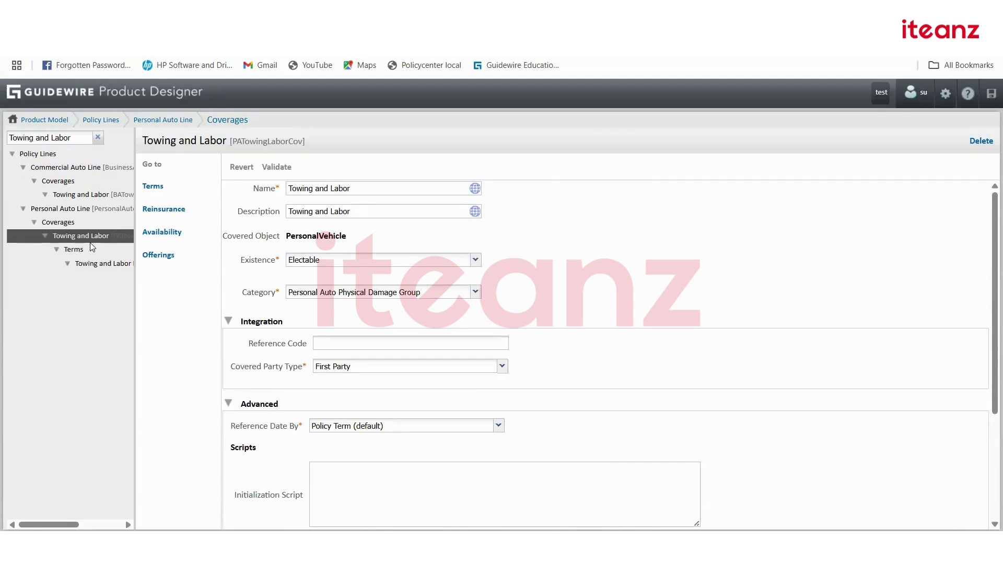
pyautogui.hotkey('ctrl', 'Tab')
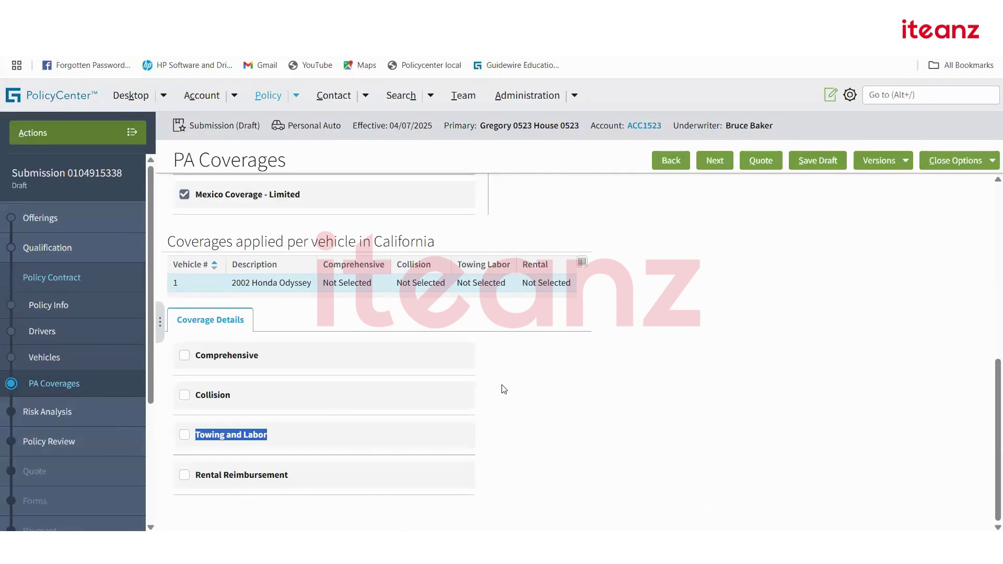
# Fill vehicle 2's VIN with a newly generated random valid VIN.
pyautogui.scroll(10, 504, 389)
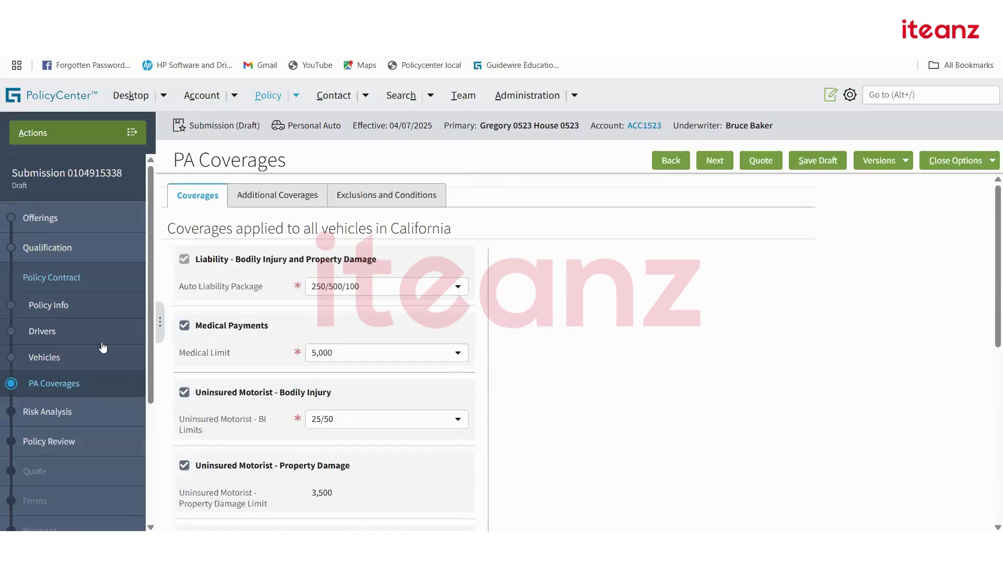
pyautogui.click(58, 360)
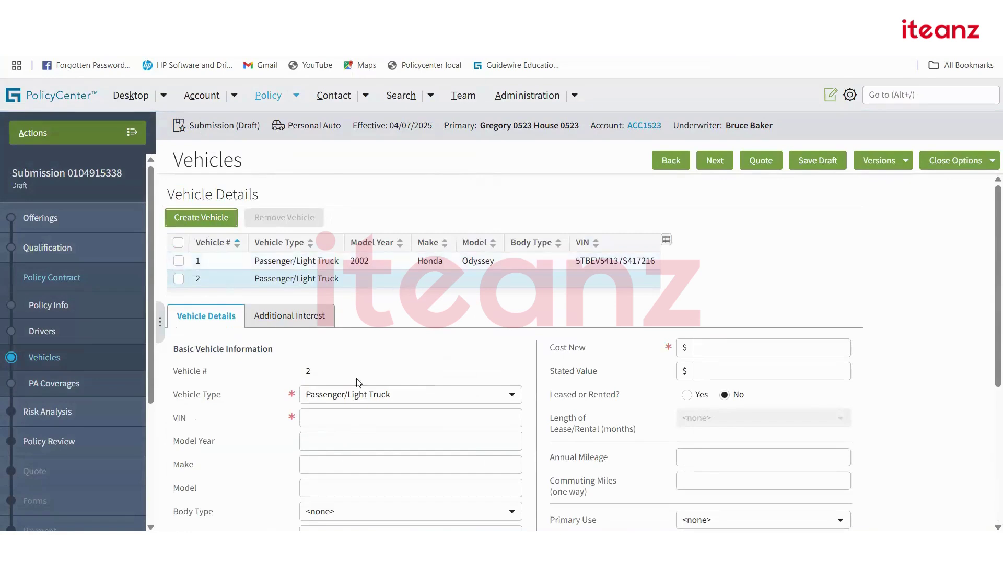
pyautogui.click(346, 422)
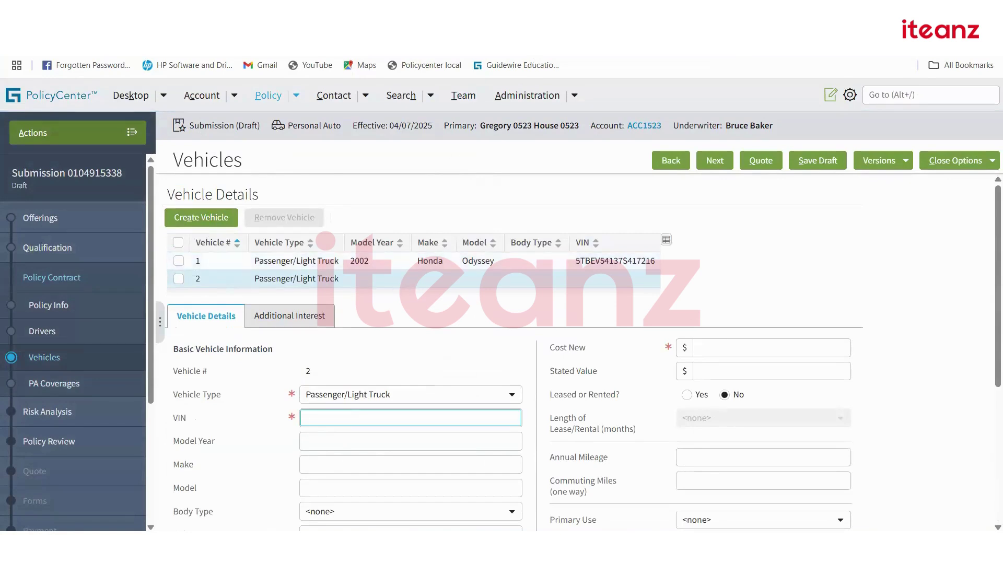
pyautogui.hotkey('ctrl', 'Tab')
pyautogui.click(440, 135)
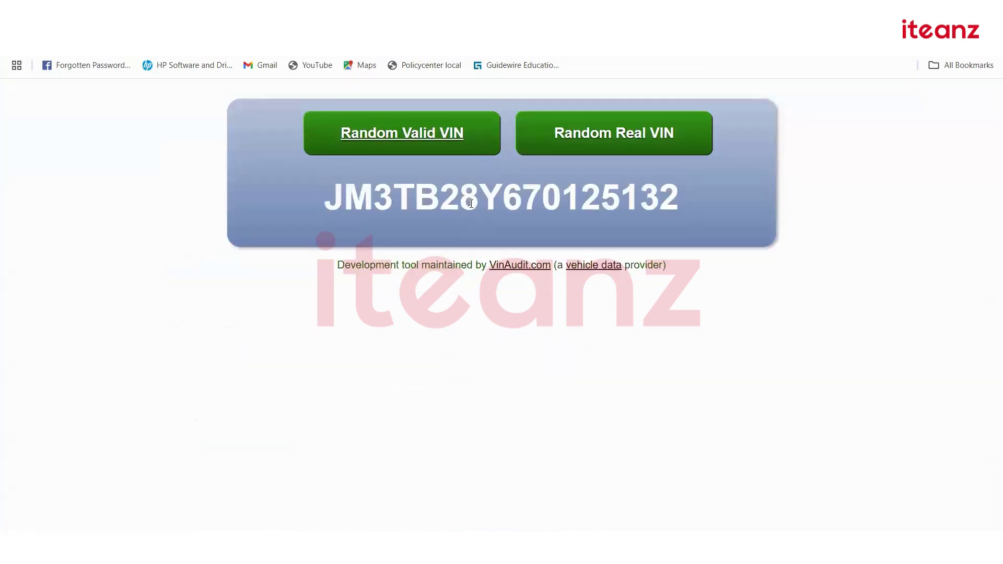
pyautogui.doubleClick(472, 203)
pyautogui.hotkey('ctrl', 'c')
pyautogui.hotkey('ctrl', 'Tab')
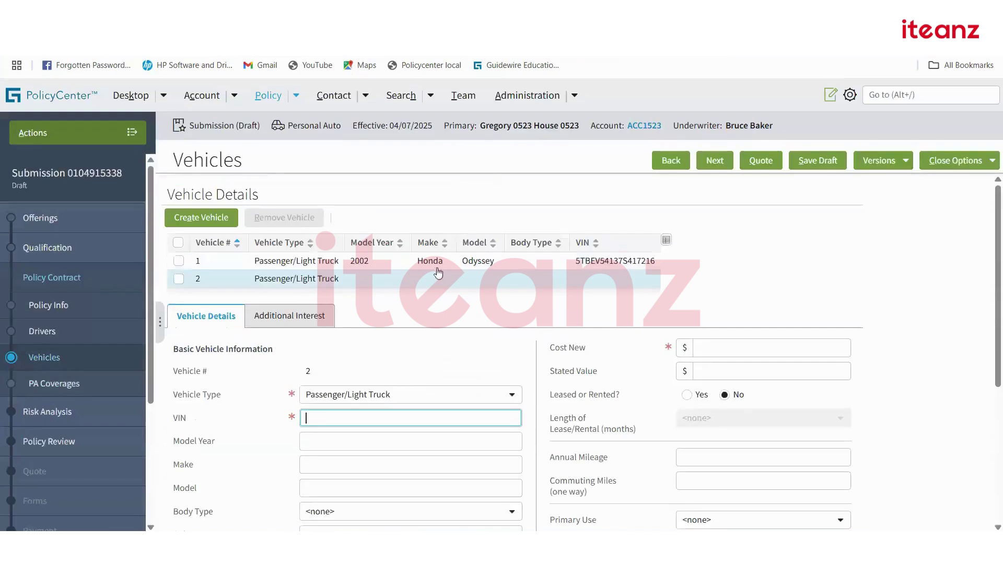
pyautogui.hotkey('ctrl', 'v')
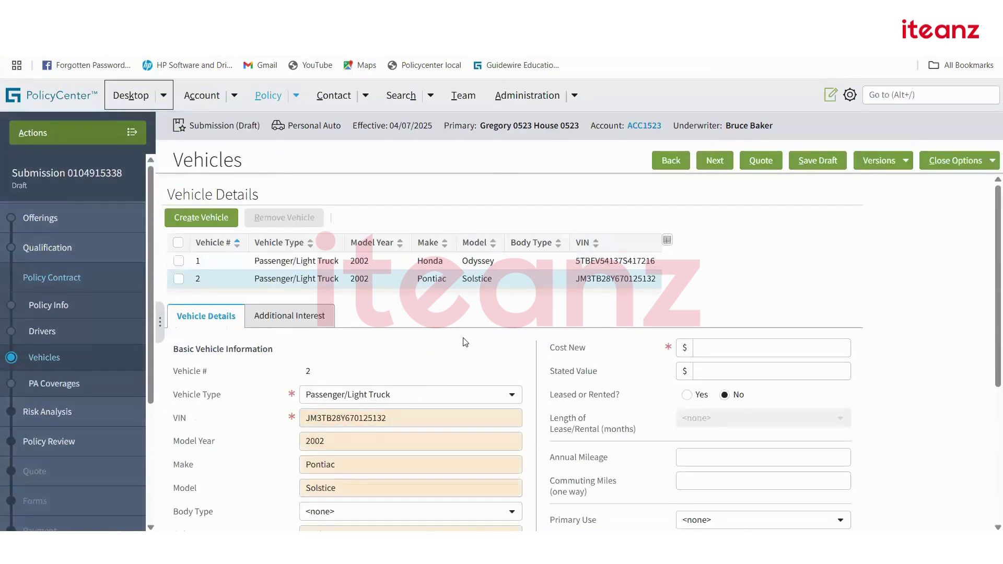
# Set vehicle 2's license state to California.
pyautogui.scroll(-4, 419, 381)
pyautogui.click(351, 385)
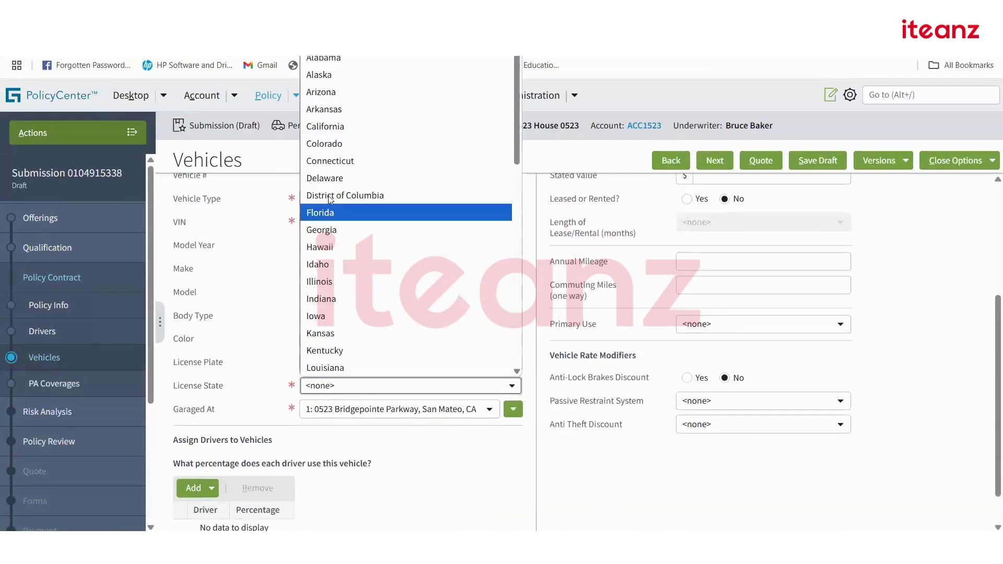
pyautogui.click(328, 129)
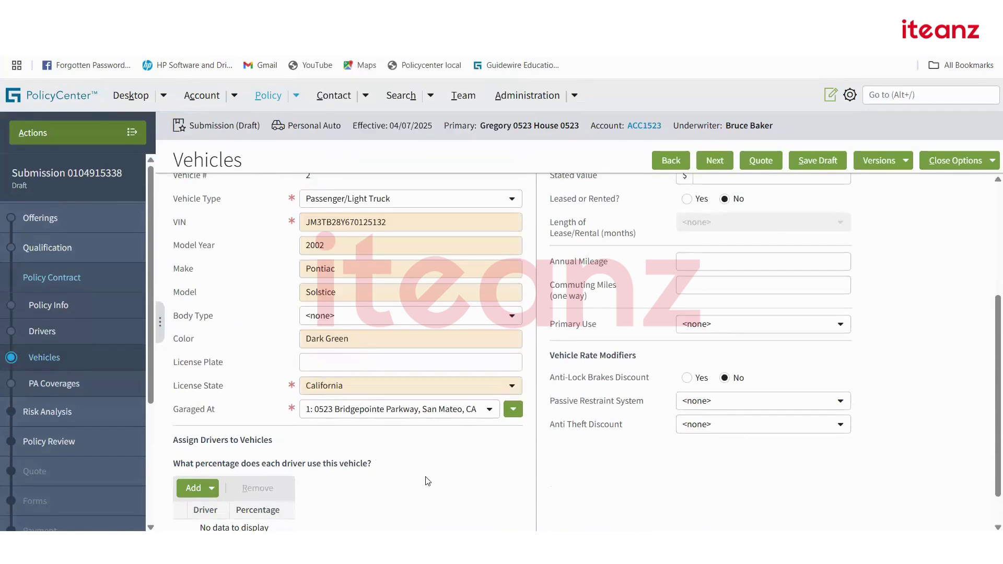
pyautogui.scroll(4, 436, 476)
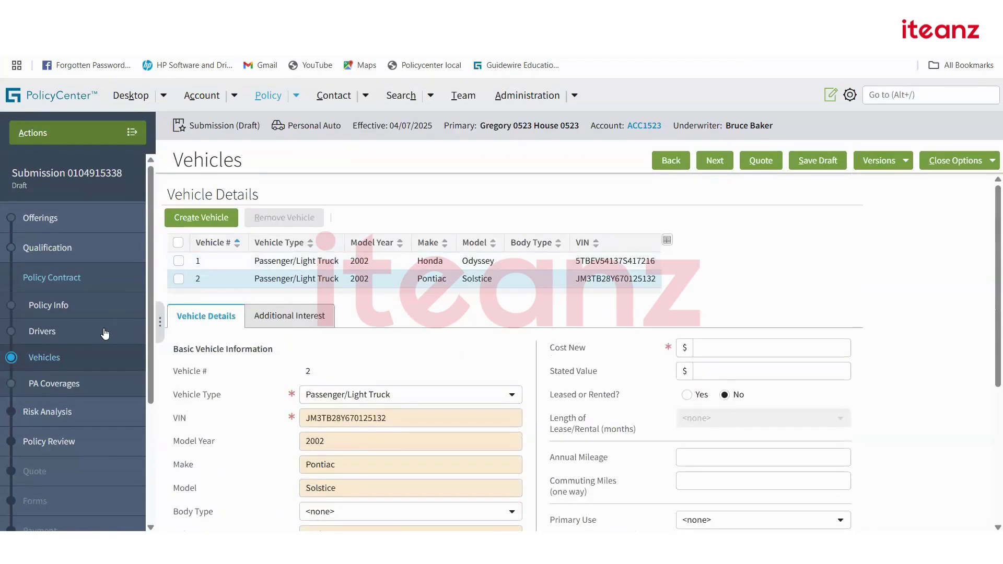
pyautogui.click(54, 384)
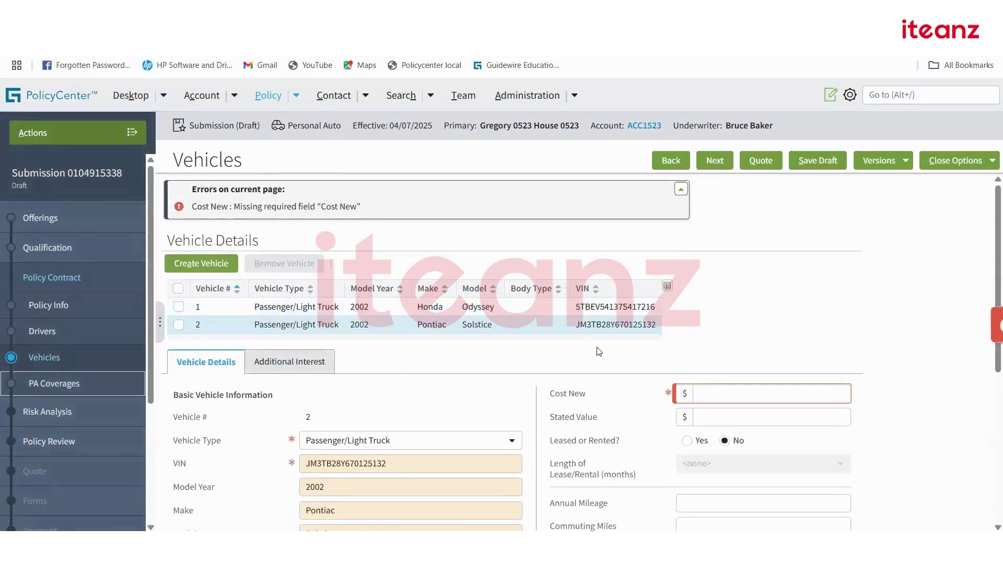
# Enter 390 as vehicle 2's Cost New and advance to PA Coverages.
pyautogui.click(717, 395)
pyautogui.write('390')
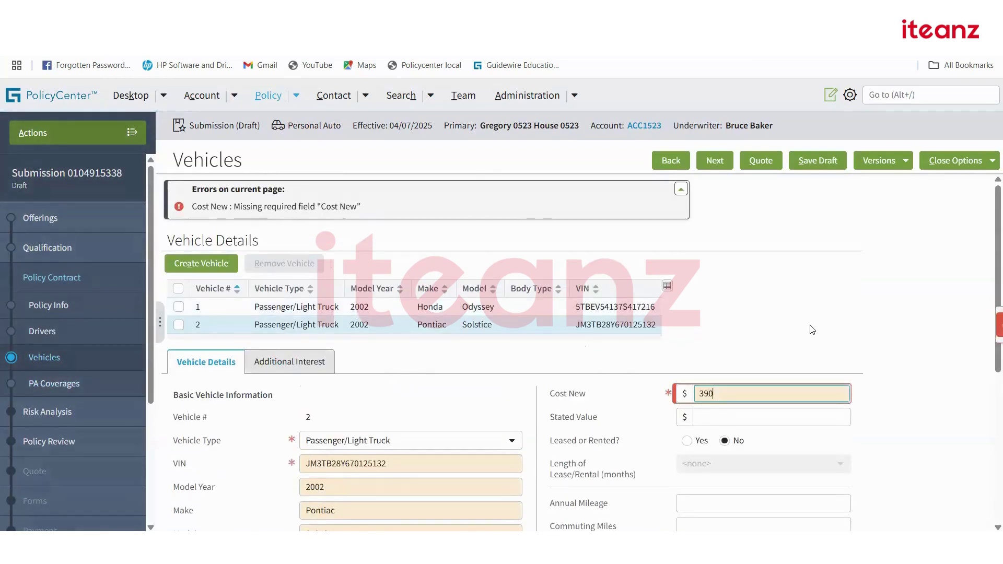
pyautogui.click(379, 144)
pyautogui.click(724, 168)
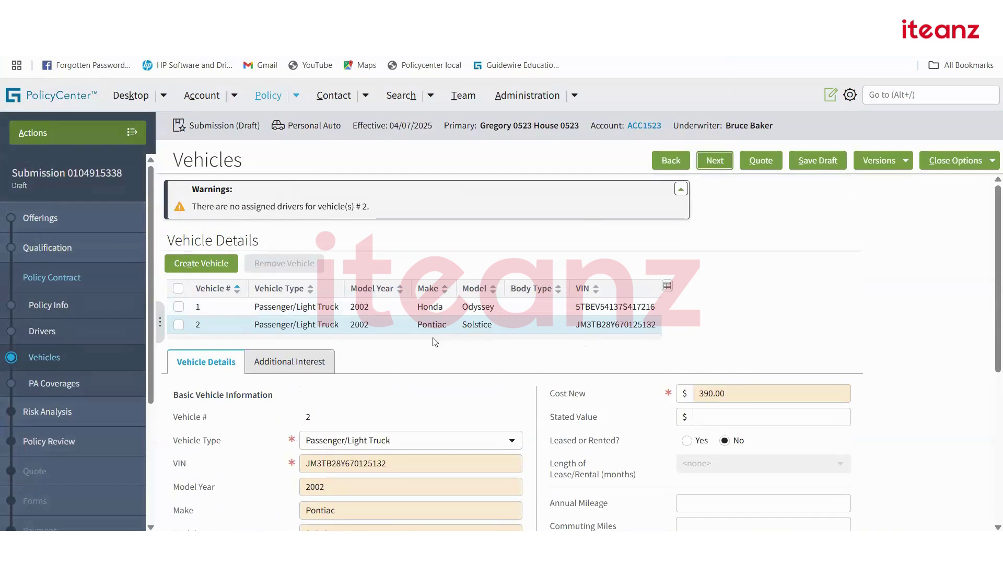
pyautogui.scroll(-1, 721, 288)
pyautogui.click(714, 161)
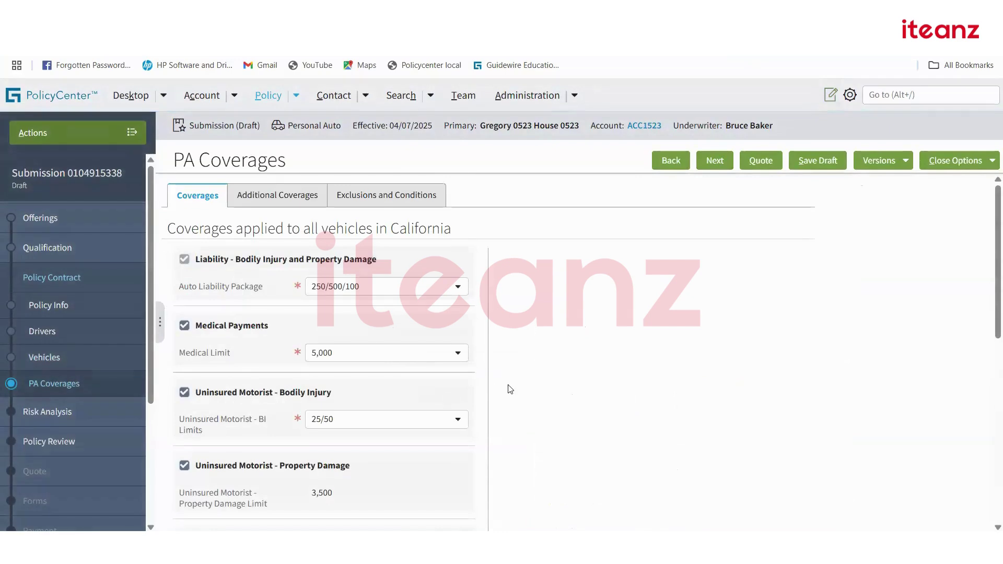
# Add Comprehensive with the 500 deductible to the 2002 Honda Odyssey.
pyautogui.scroll(-8, 508, 387)
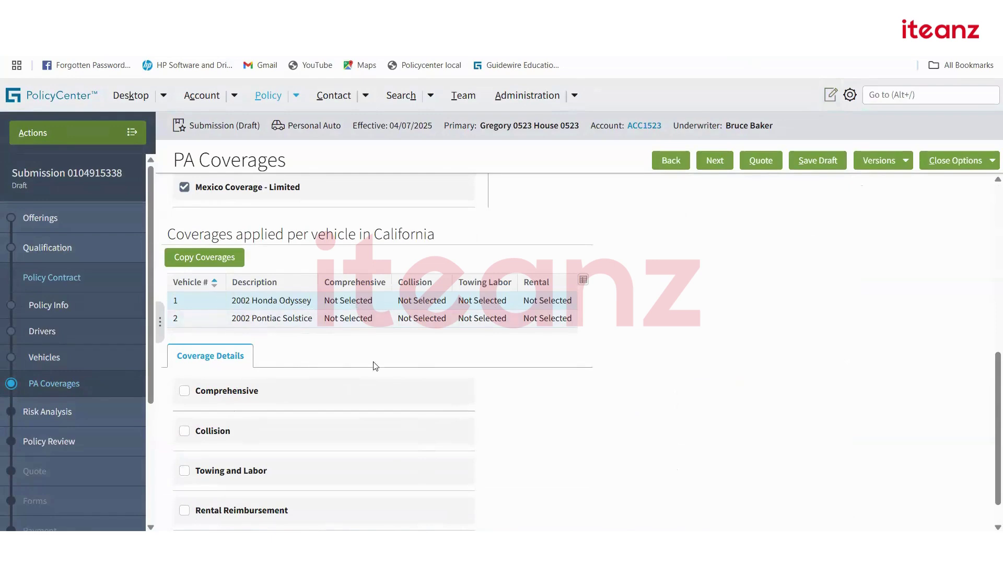
pyautogui.scroll(-1, 256, 389)
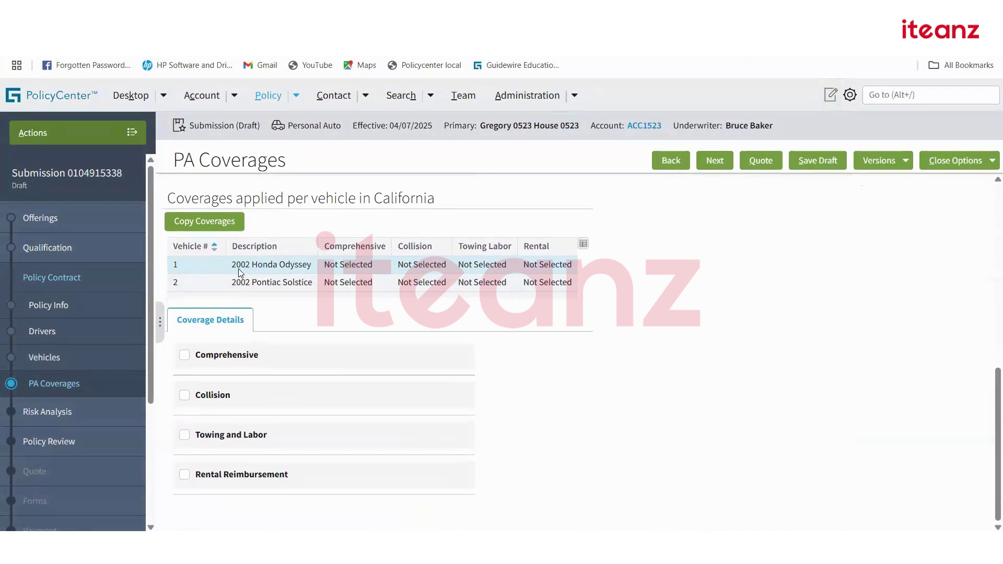
pyautogui.click(184, 356)
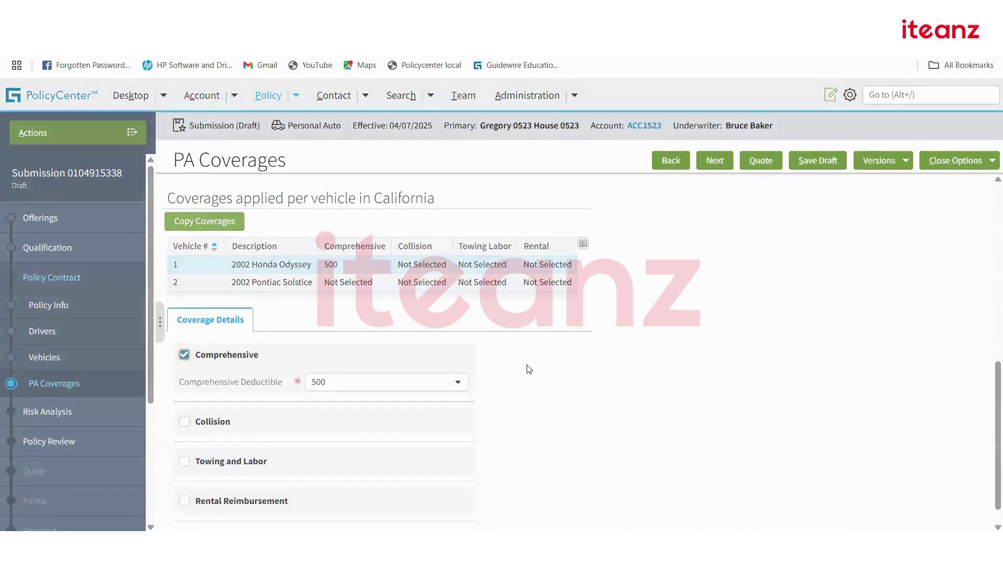
# Compare both vehicles' coverages, leaving the Pontiac Solstice's per-vehicle coverages Not Selected.
pyautogui.click(275, 288)
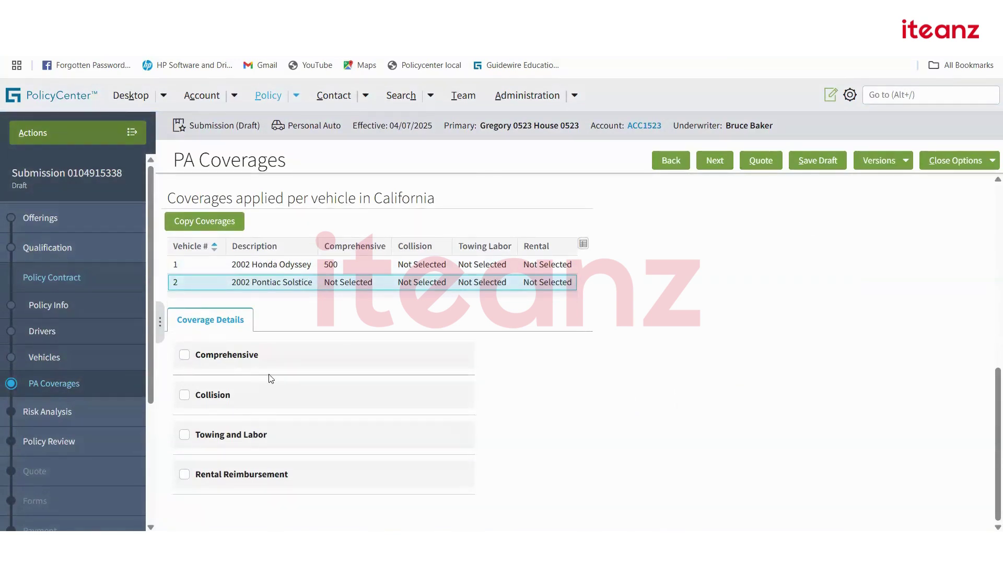
pyautogui.click(296, 269)
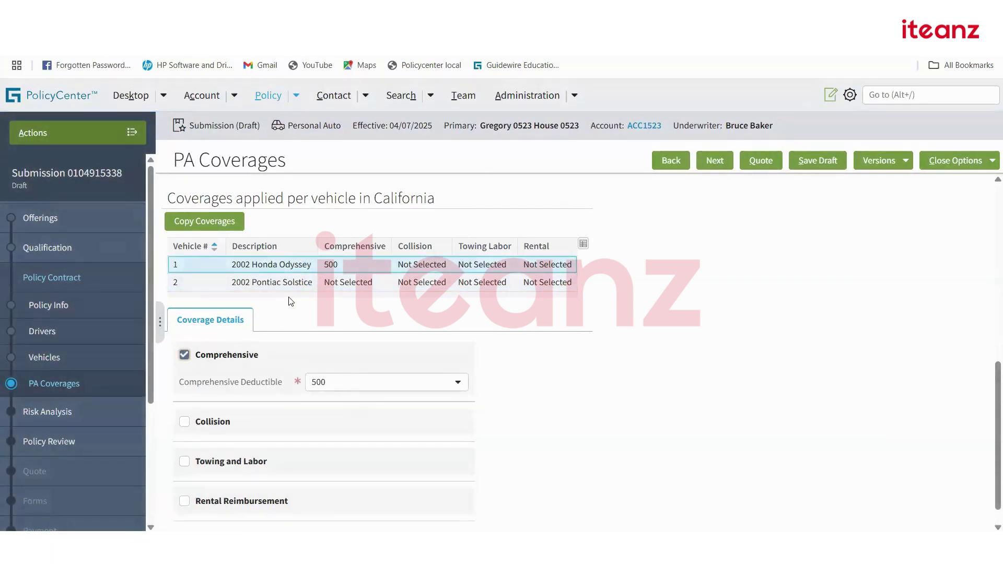
pyautogui.click(285, 282)
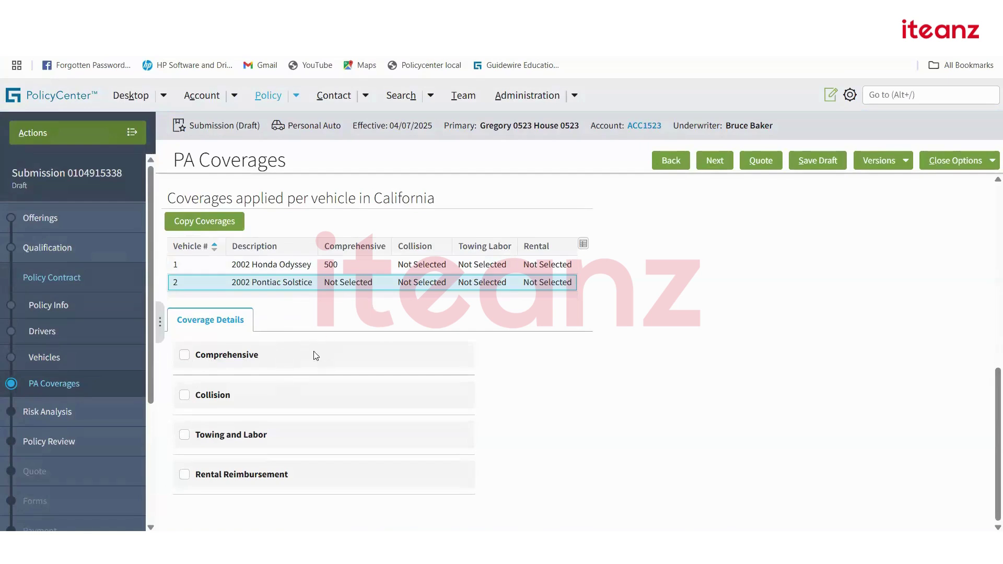
pyautogui.scroll(10, 316, 343)
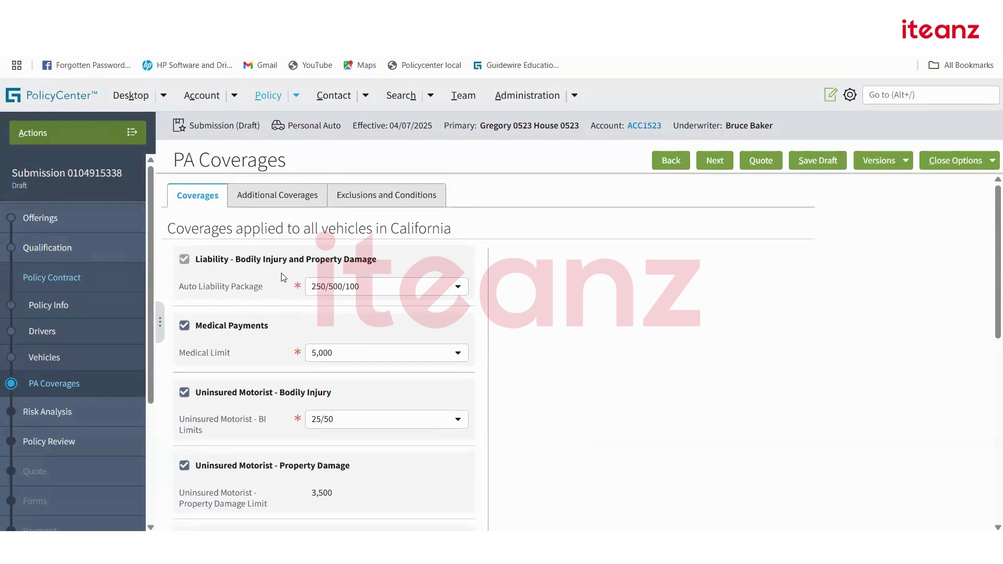
pyautogui.scroll(-5, 278, 280)
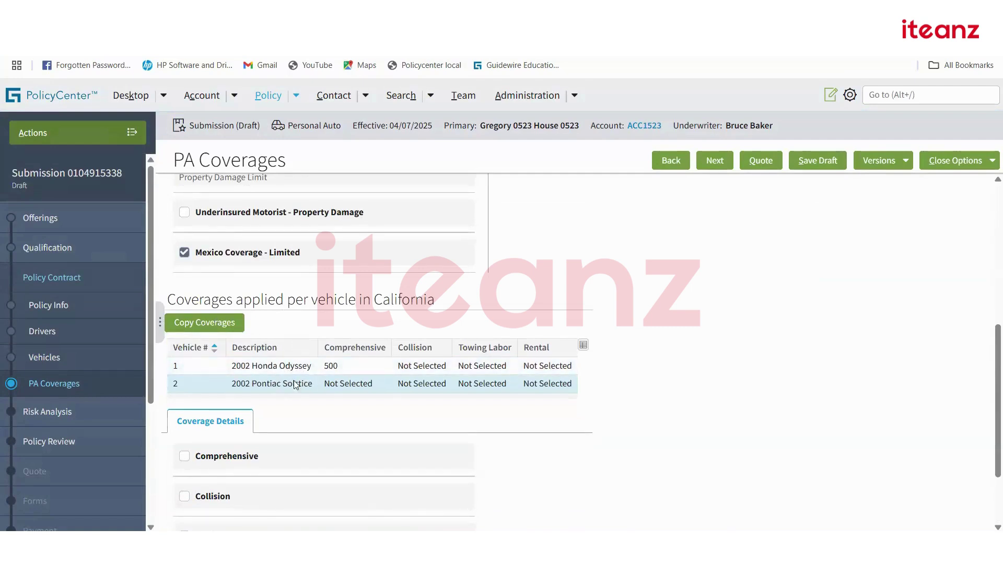
pyautogui.scroll(-2, 242, 414)
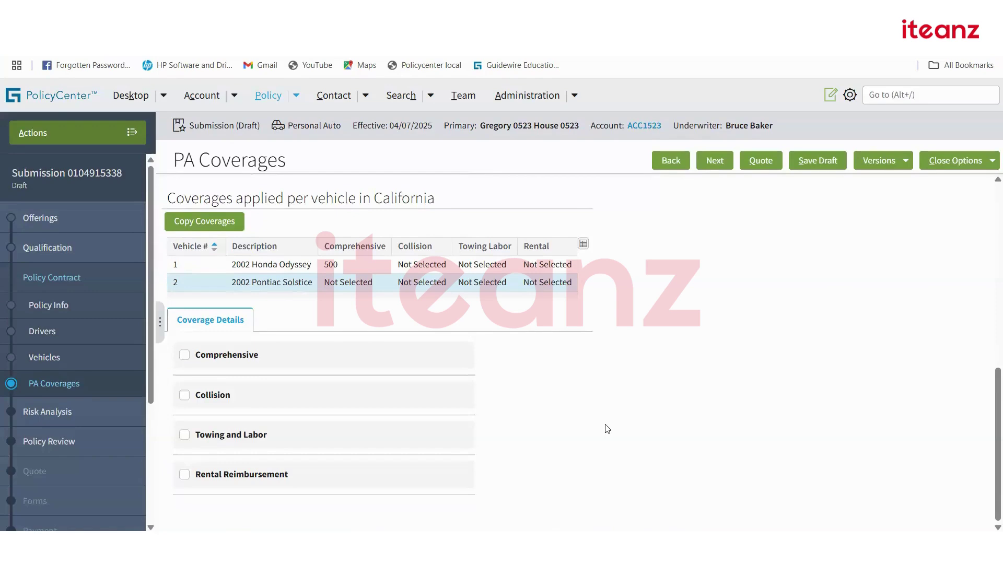
pyautogui.scroll(1, 605, 430)
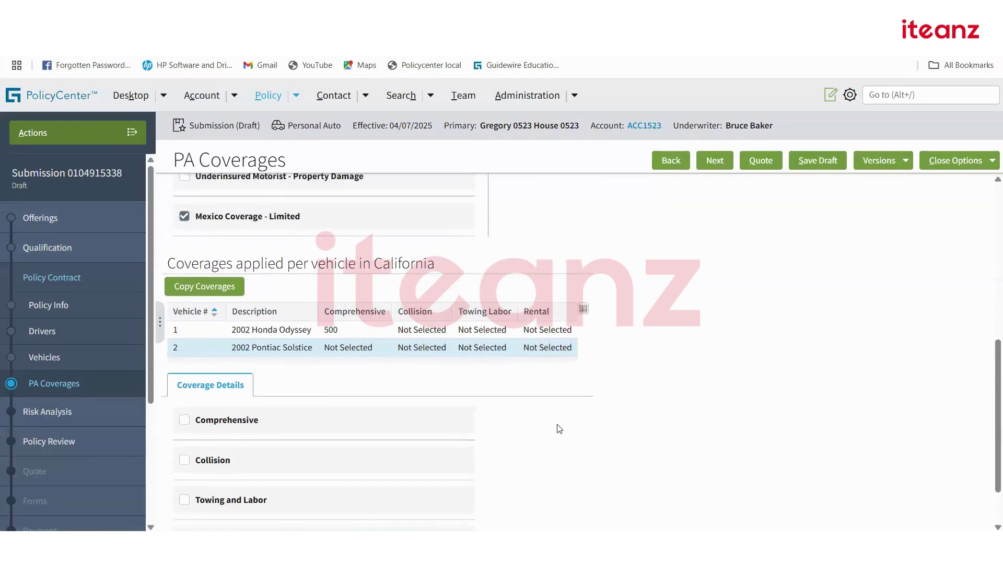
pyautogui.scroll(5, 559, 429)
pyautogui.scroll(-6, 609, 262)
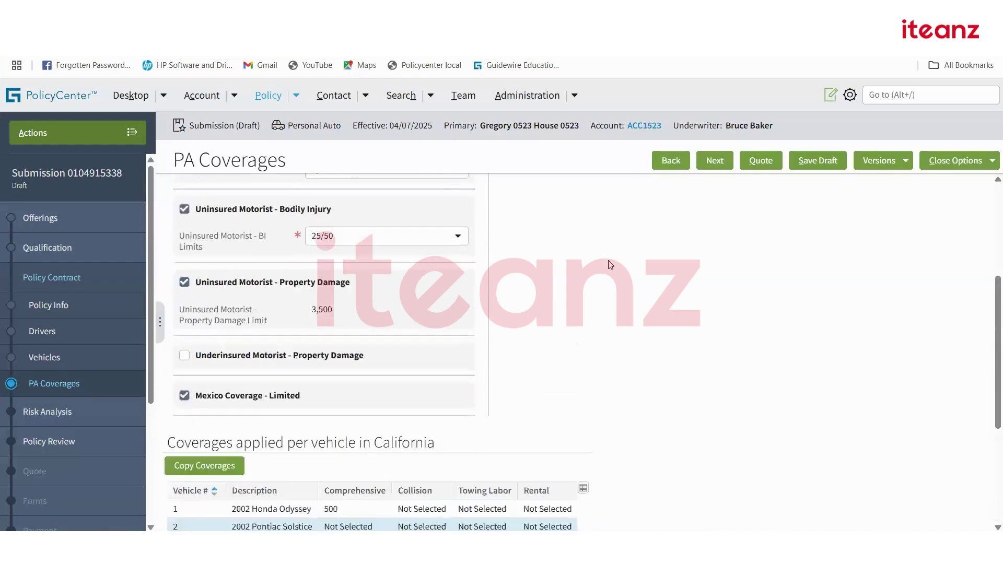
# Advance to Risk Analysis and request a quote, then return to Vehicles for vehicle 2's missing driver.
pyautogui.click(711, 162)
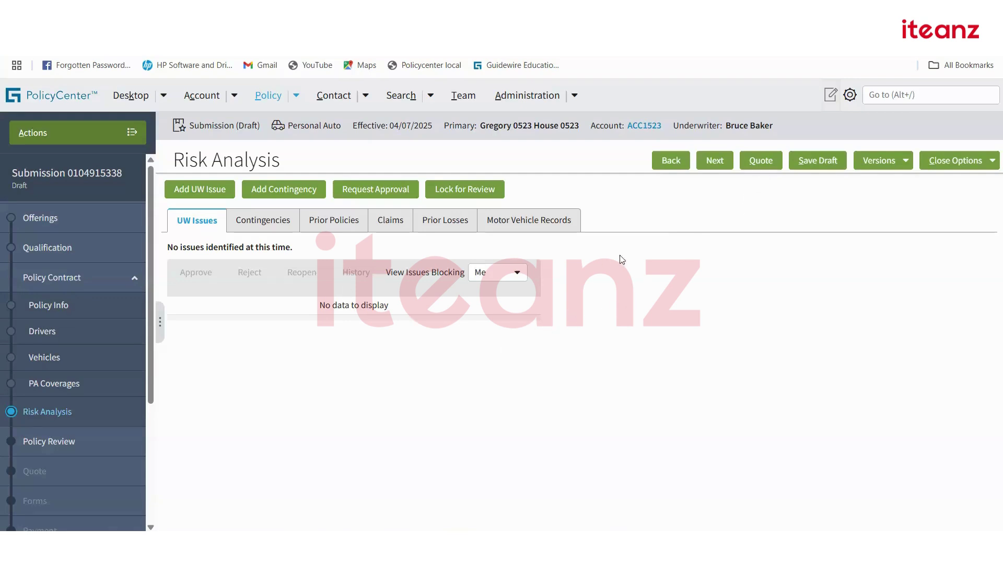
pyautogui.click(759, 162)
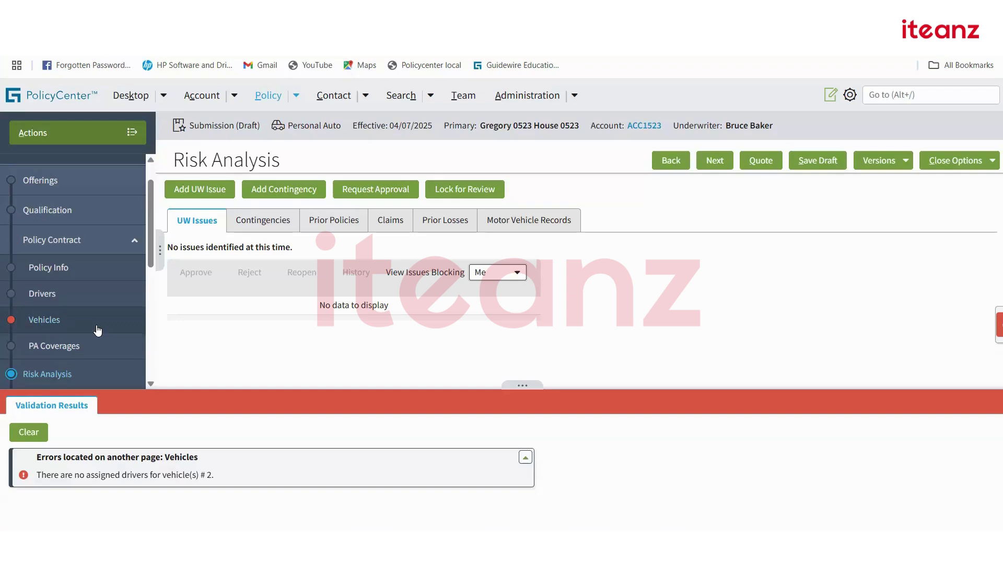
pyautogui.click(73, 321)
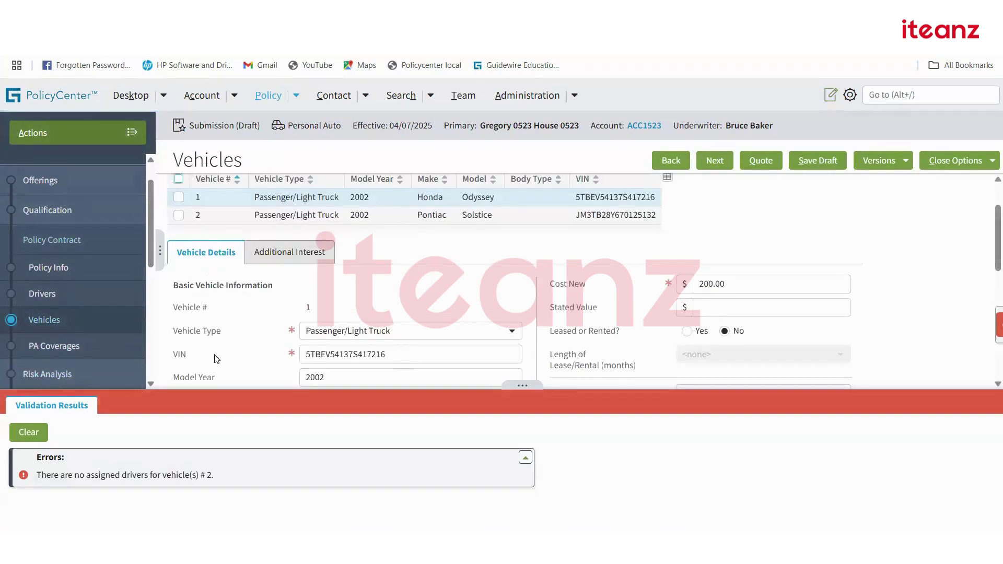
# Assign the policyholder to the Pontiac Solstice at 100% use and continue to PA Coverages.
pyautogui.click(28, 432)
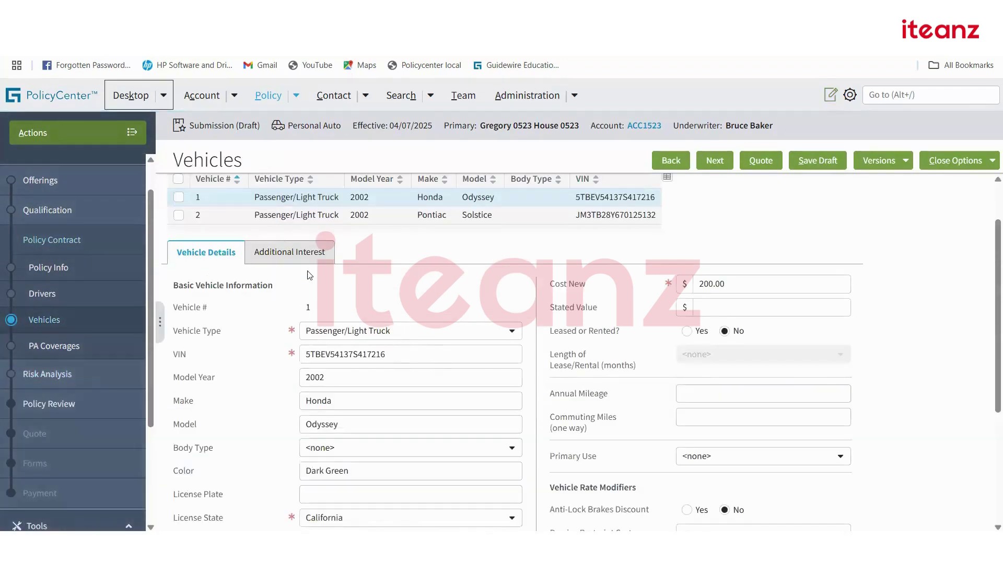
pyautogui.click(322, 221)
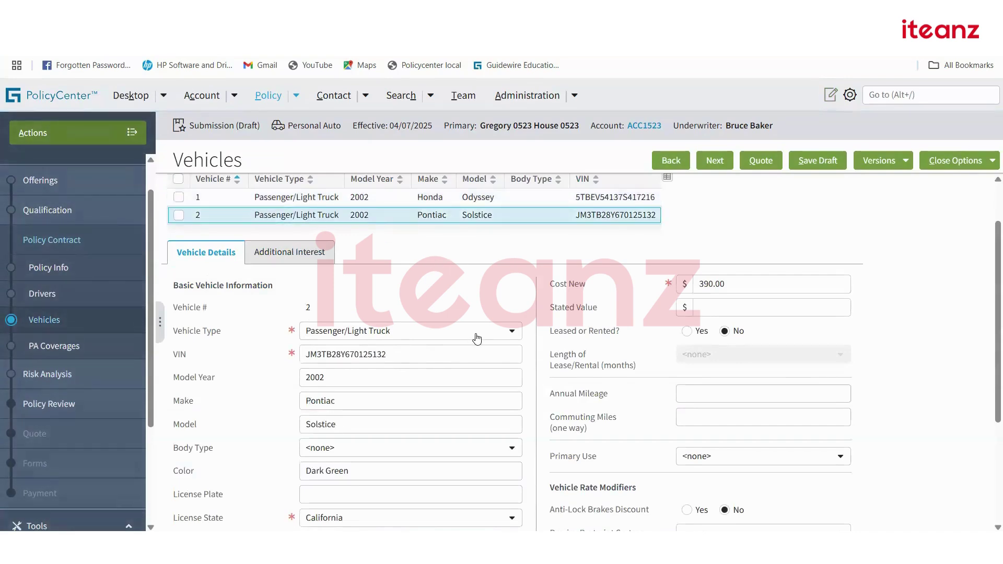
pyautogui.scroll(-3, 460, 328)
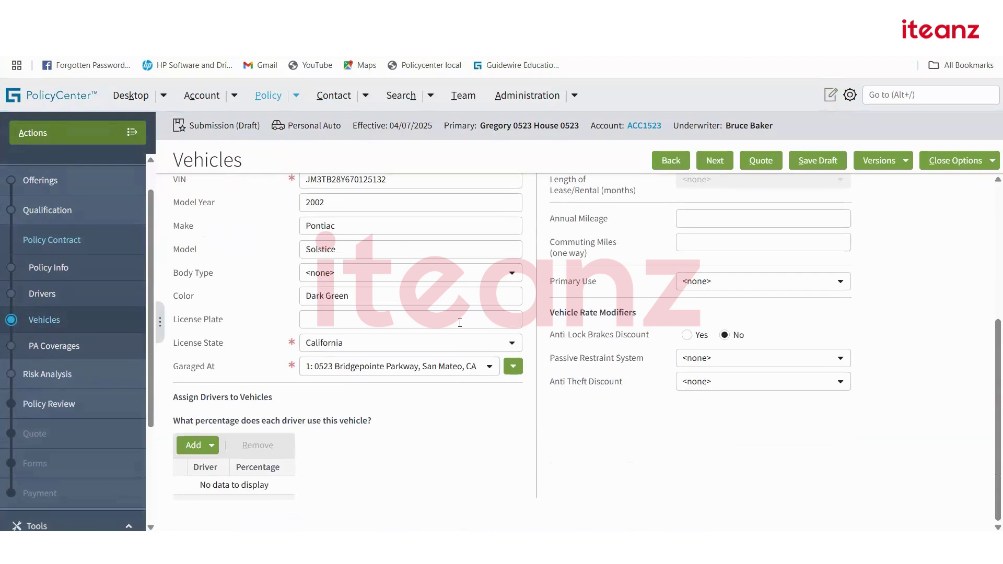
pyautogui.click(209, 445)
pyautogui.click(235, 467)
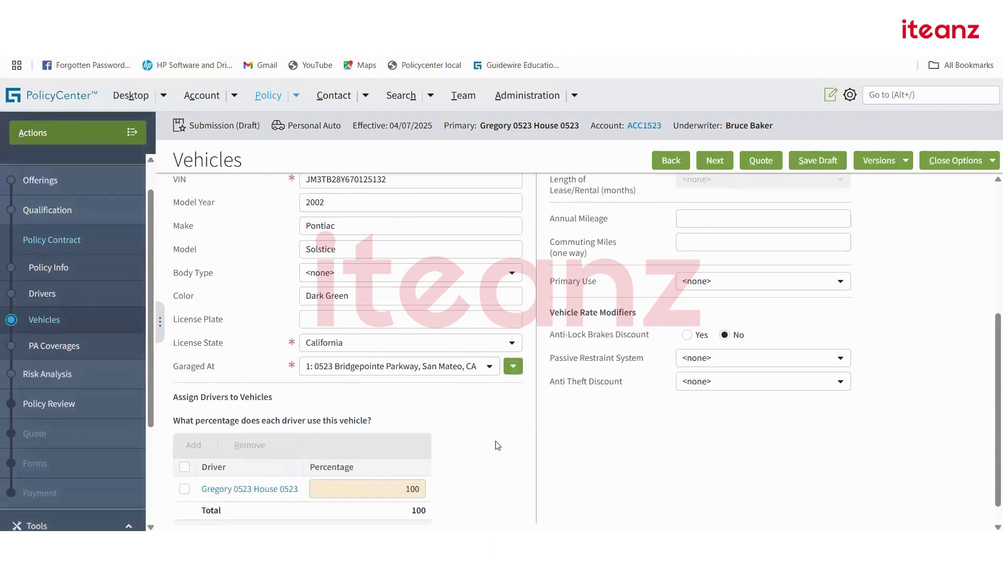
pyautogui.click(707, 164)
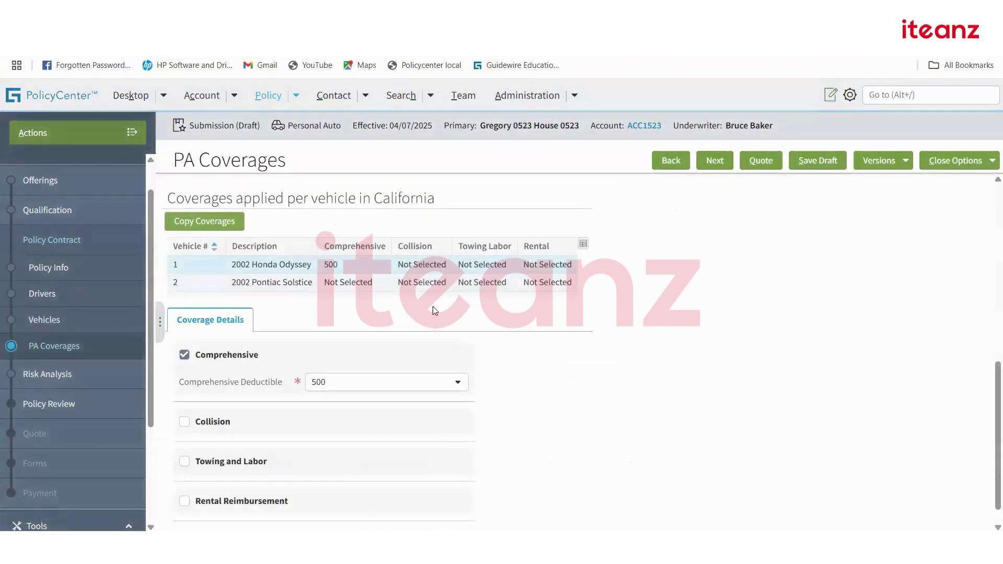
# Quote the submission at $2,741 total cost and advance to the Payment step's plans.
pyautogui.click(753, 165)
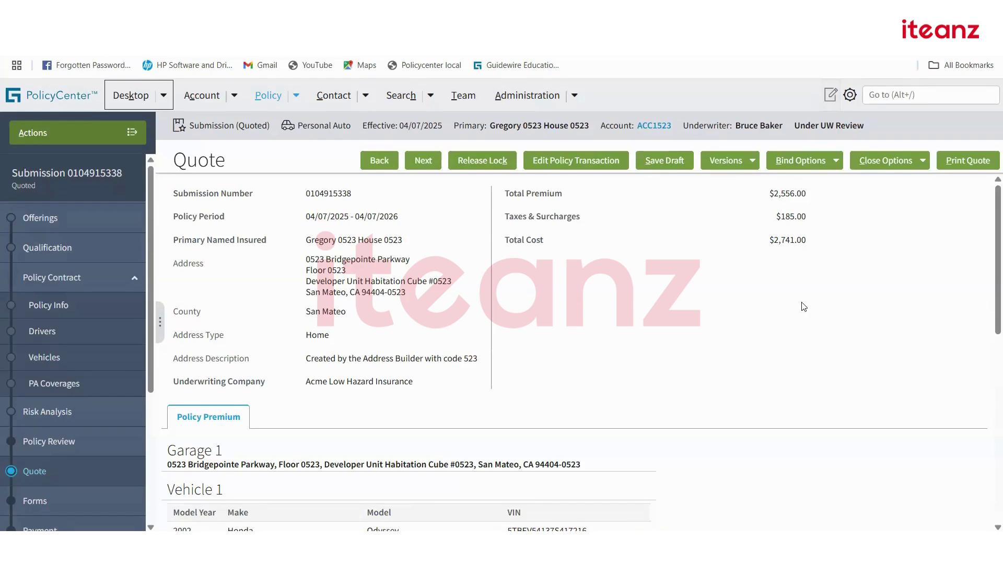
pyautogui.scroll(-3, 803, 313)
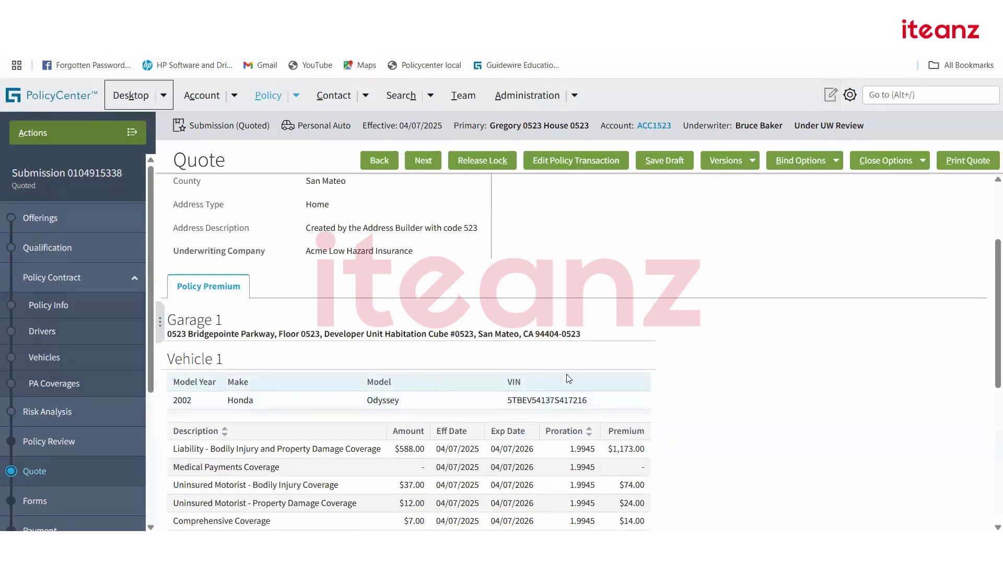
pyautogui.scroll(-3, 567, 375)
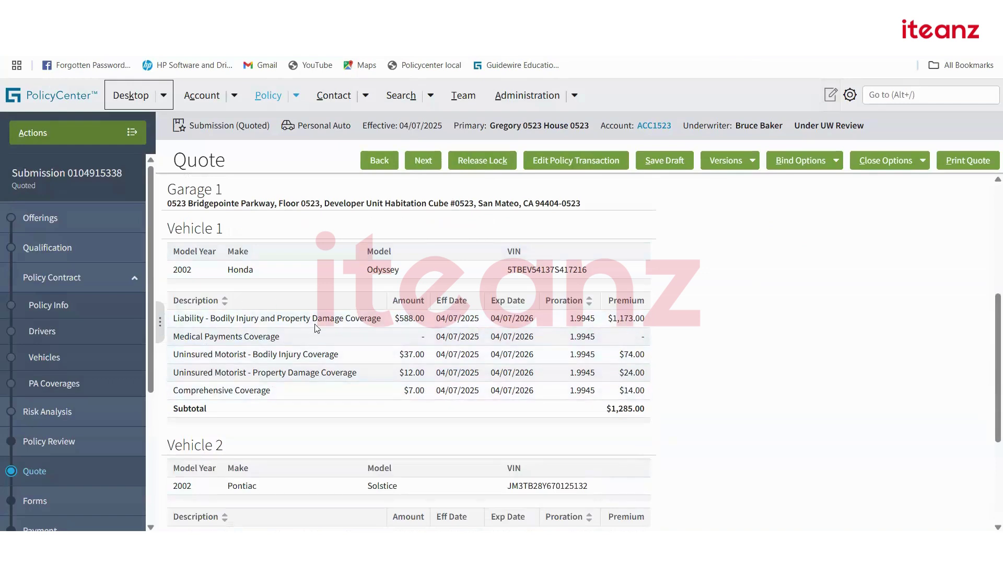
pyautogui.scroll(1, 316, 328)
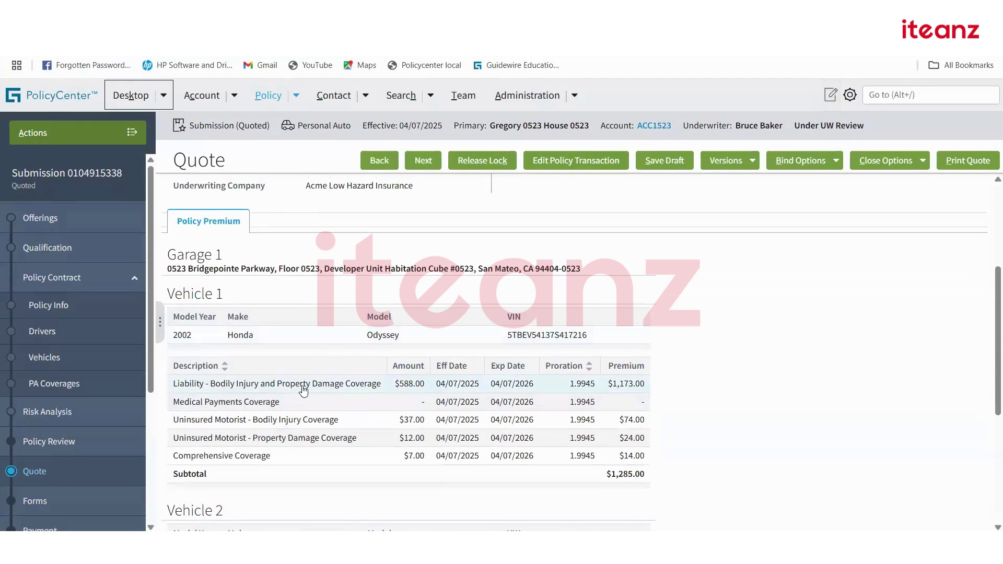
pyautogui.scroll(-4, 303, 391)
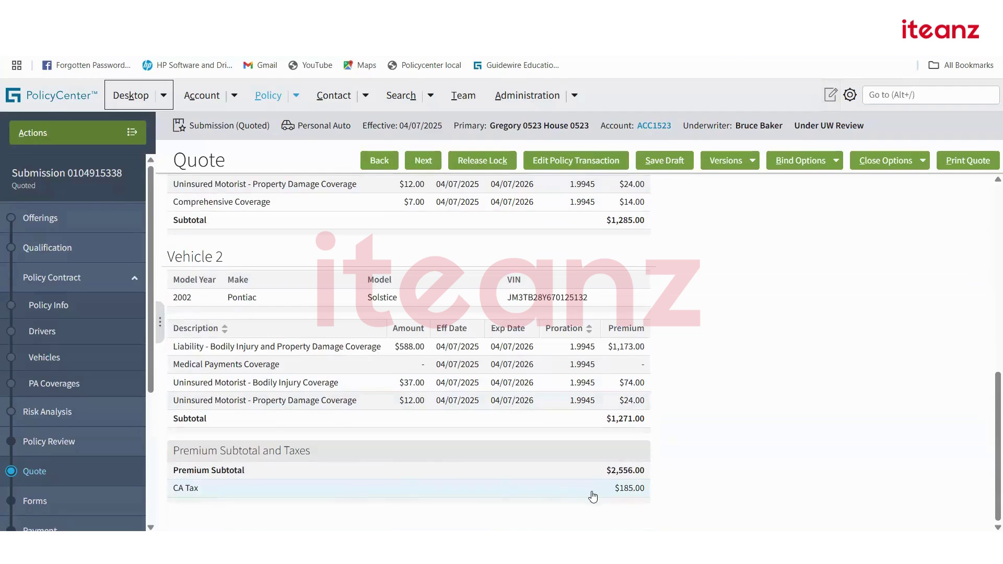
pyautogui.scroll(6, 594, 497)
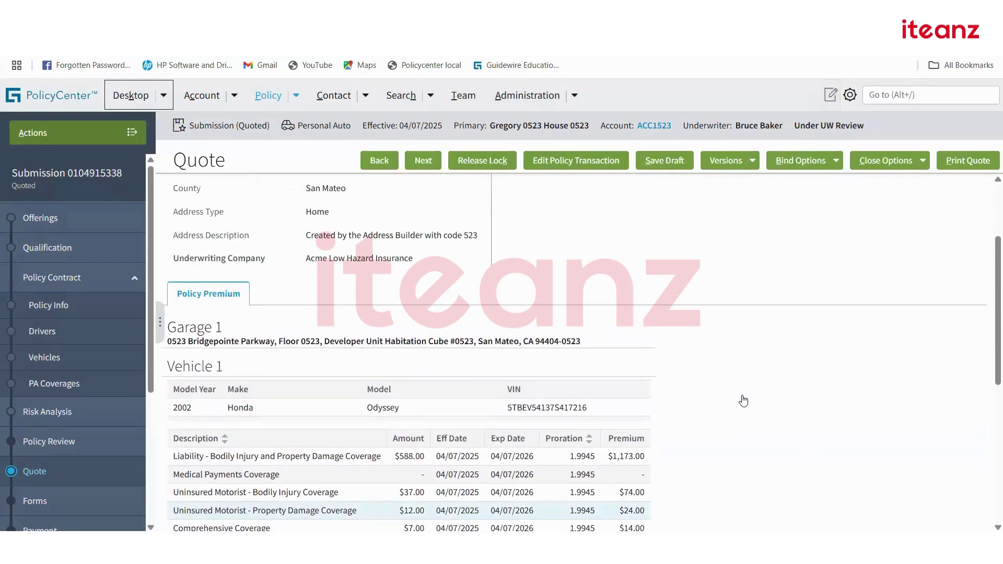
pyautogui.scroll(3, 743, 401)
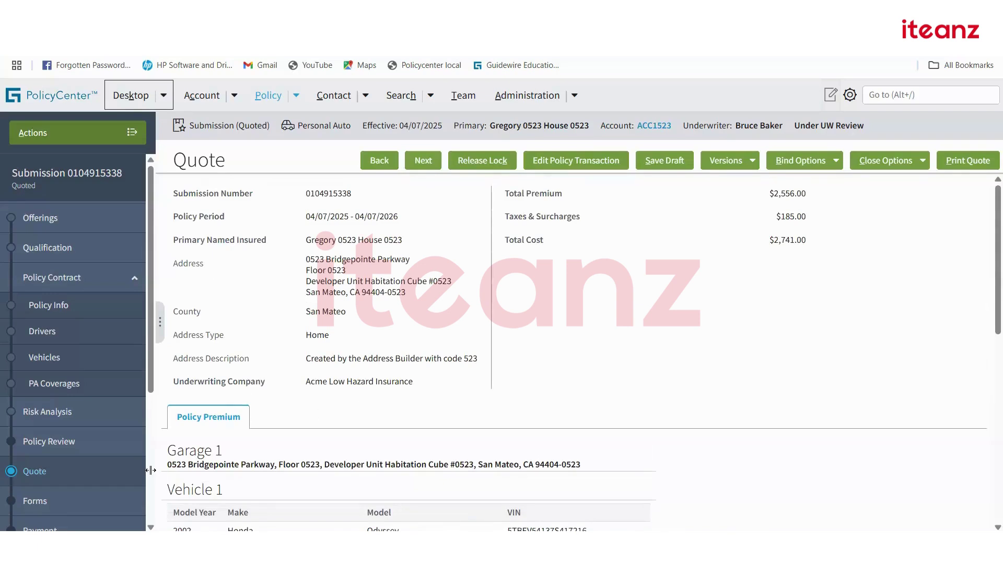
pyautogui.scroll(-2, 151, 471)
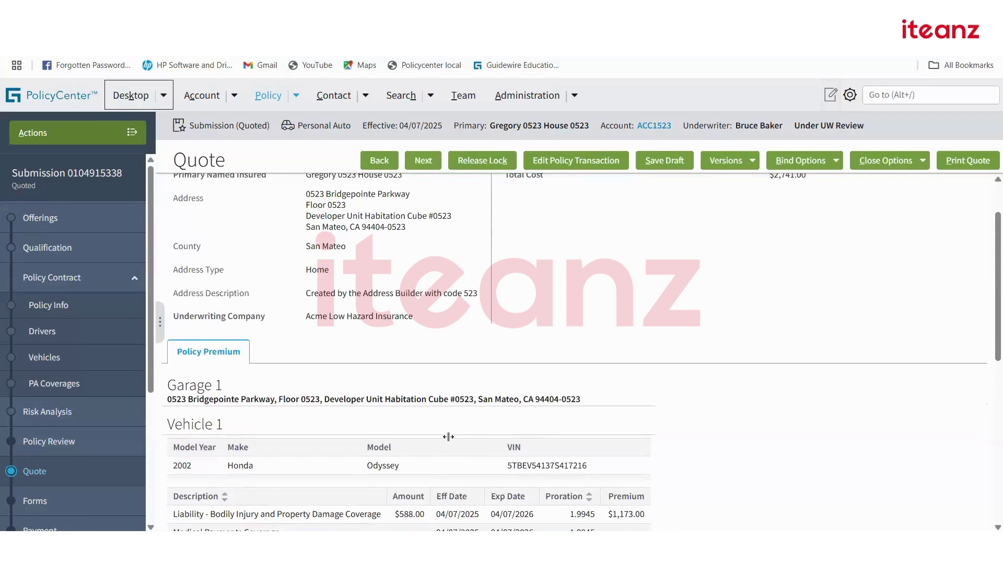
pyautogui.hotkey('alt', 'shift', 'n')
pyautogui.scroll(-5, 316, 354)
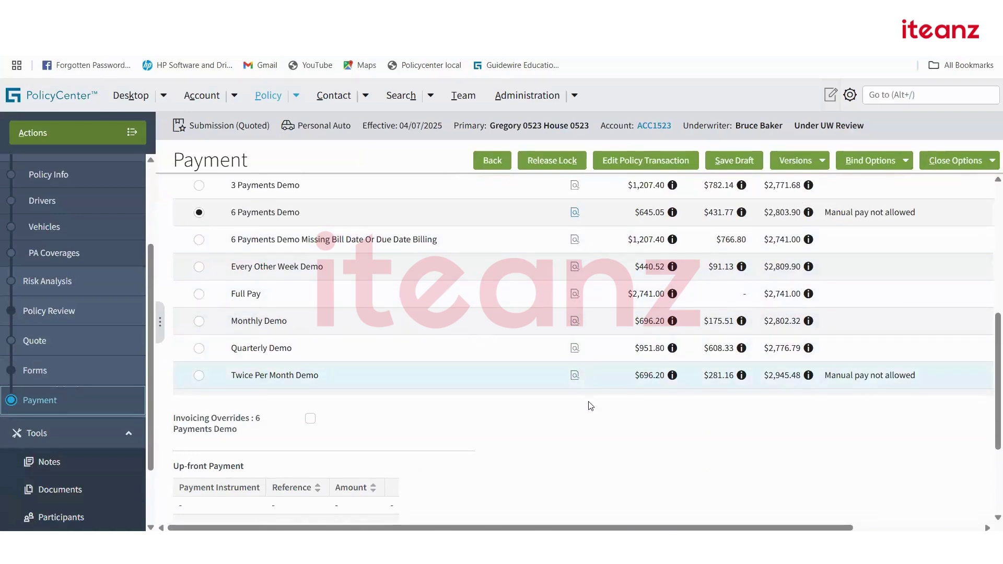
# Bind the submission with Issue Policy under Bind Options and confirm with OK.
pyautogui.scroll(-3, 687, 403)
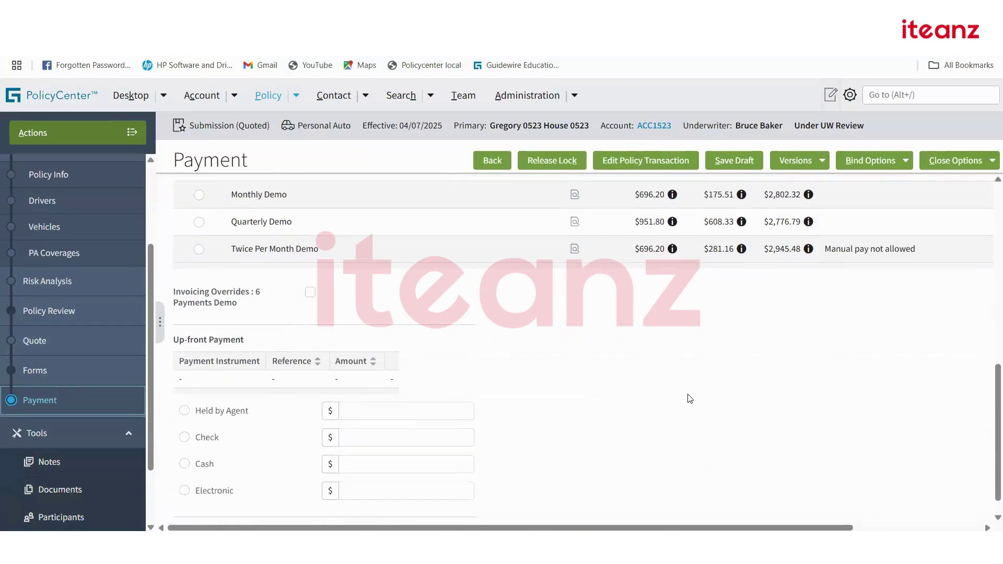
pyautogui.scroll(1, 888, 169)
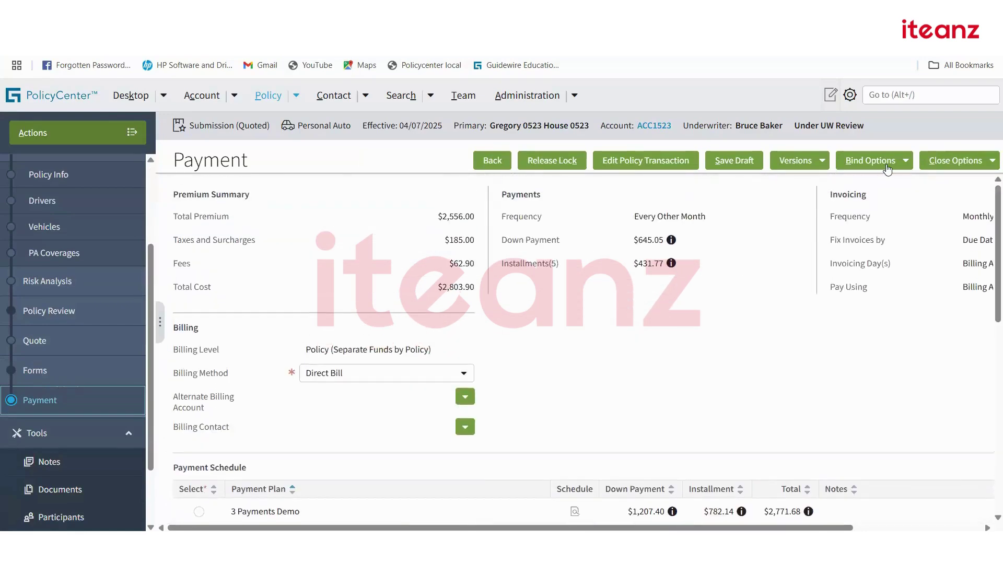
pyautogui.click(871, 160)
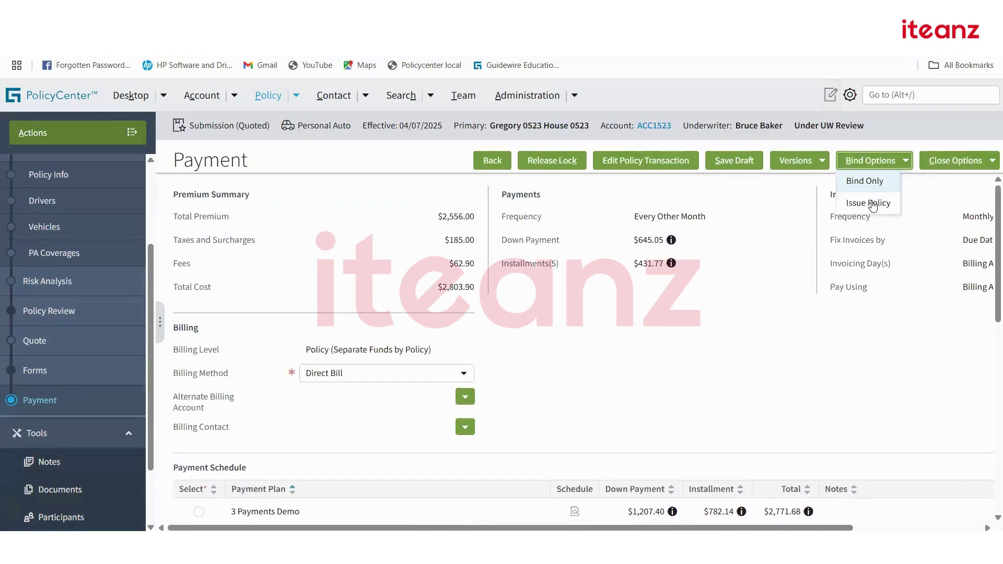
pyautogui.click(868, 202)
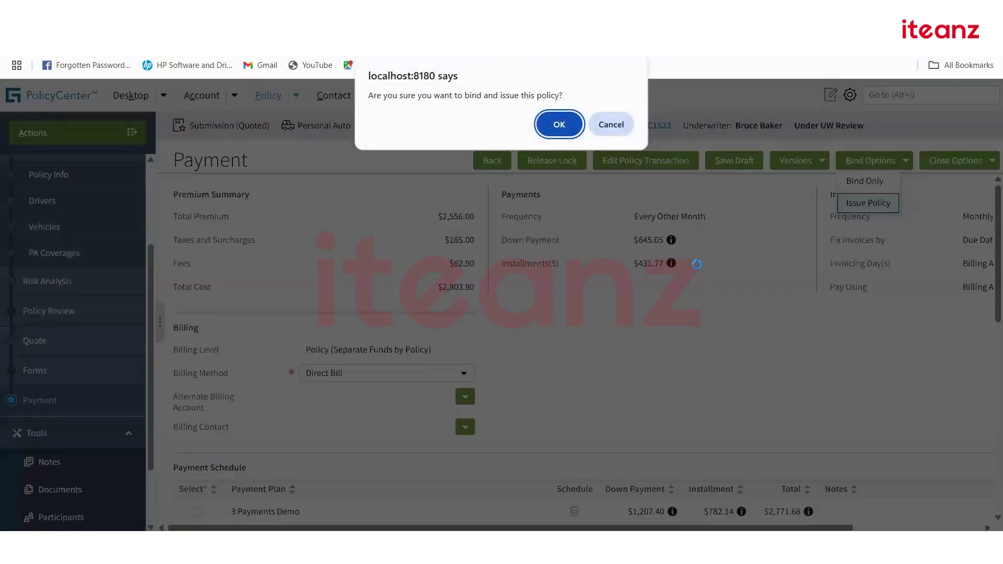
pyautogui.click(559, 123)
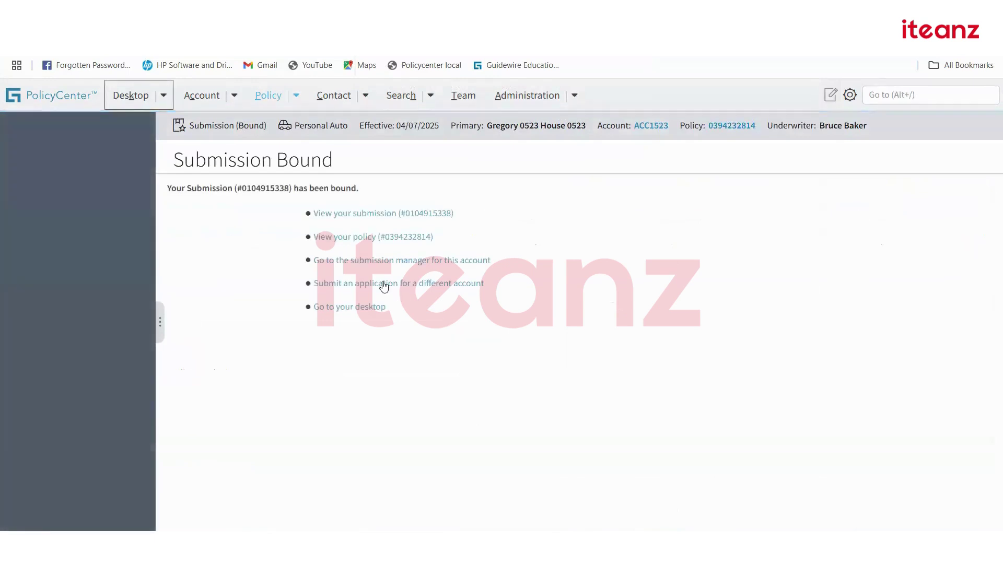
# Open the issued policy and review its summary, In Force until 04/07/2026 with the $2,741 submission completed.
pyautogui.click(413, 237)
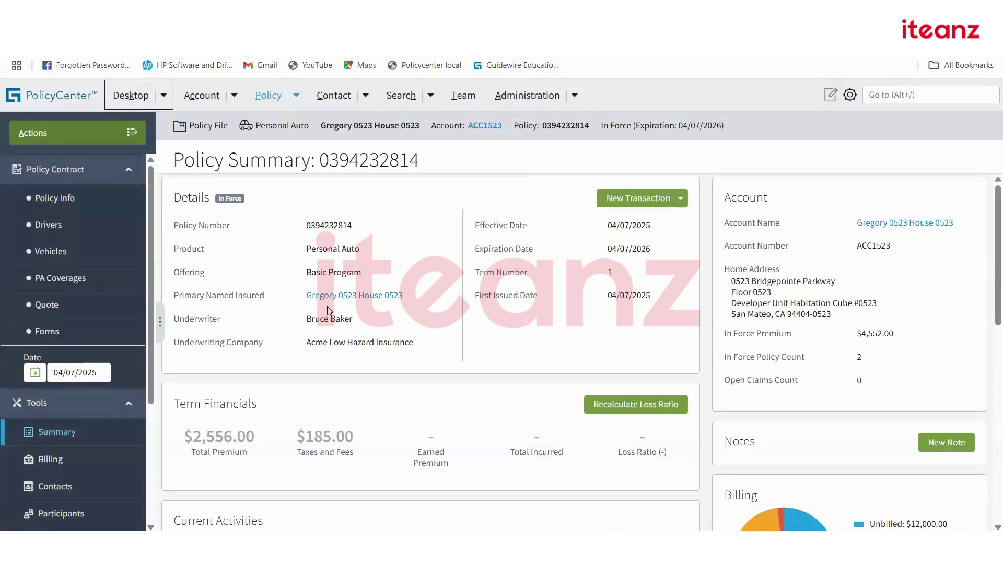
pyautogui.scroll(-5, 328, 311)
pyautogui.scroll(-5, 330, 311)
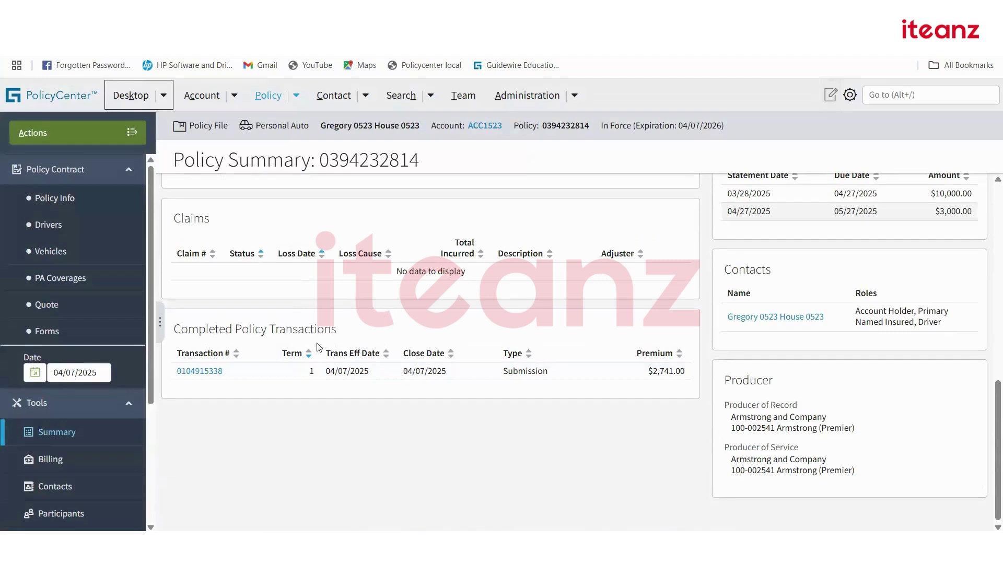
pyautogui.scroll(1, 375, 397)
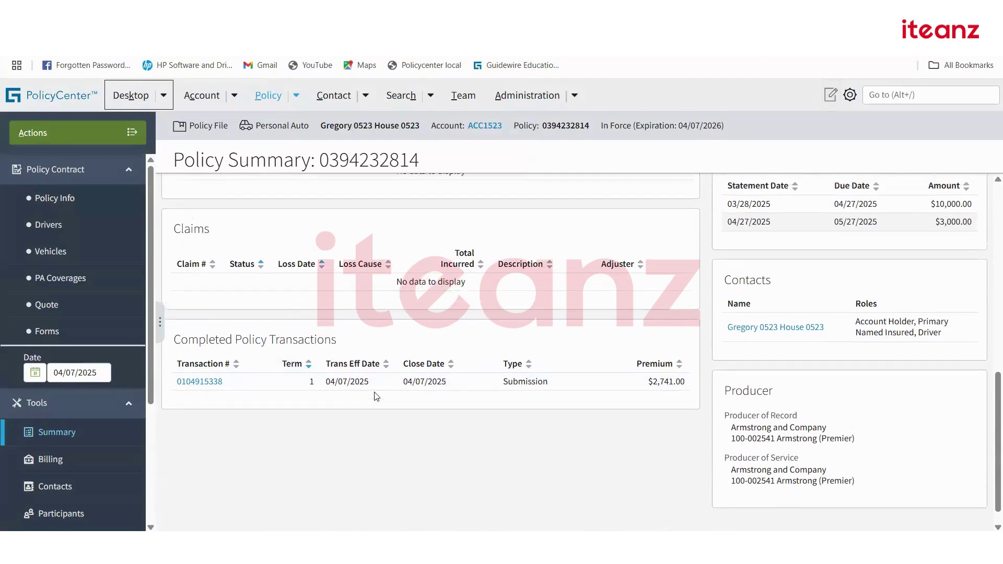
pyautogui.scroll(10, 375, 397)
pyautogui.scroll(-3, 298, 343)
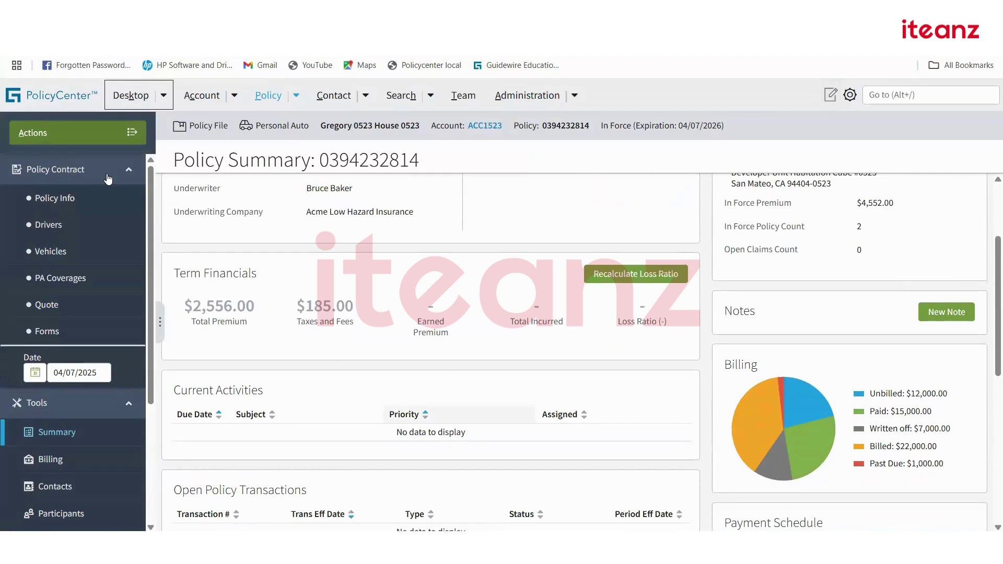
pyautogui.click(100, 132)
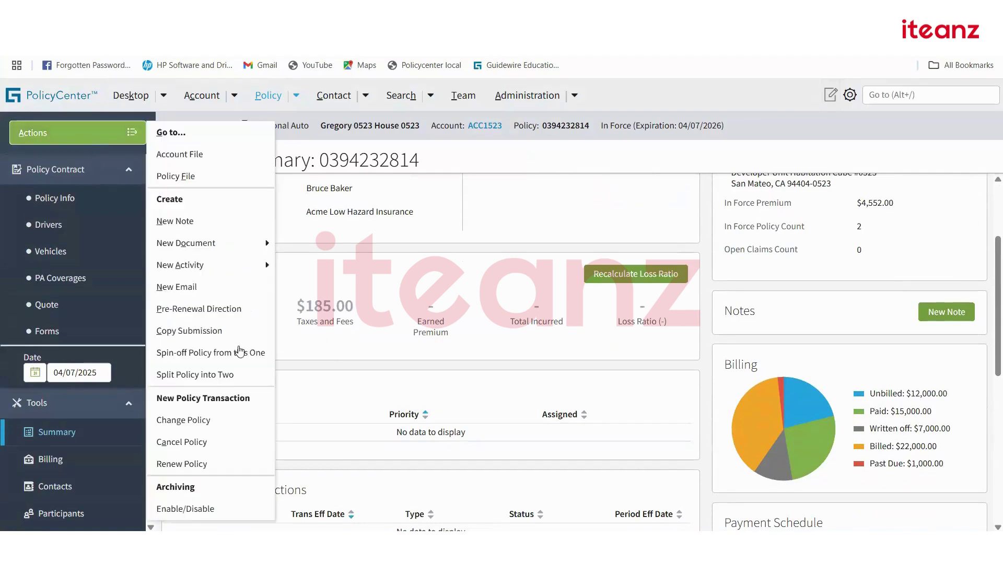
# Start a policy change effective 04/25/2025, keeping Basic Program, and continue to Drivers.
pyautogui.click(199, 420)
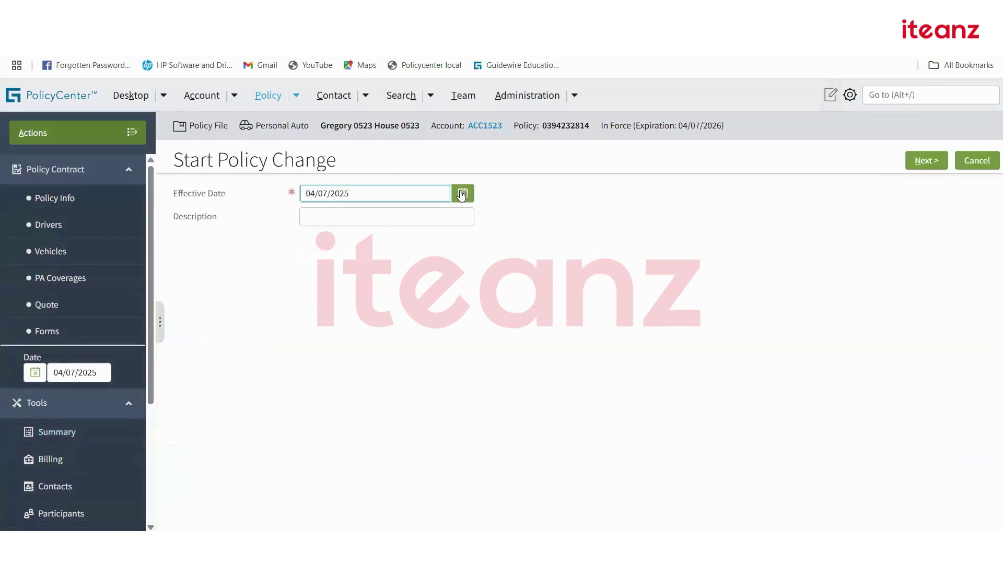
pyautogui.click(462, 195)
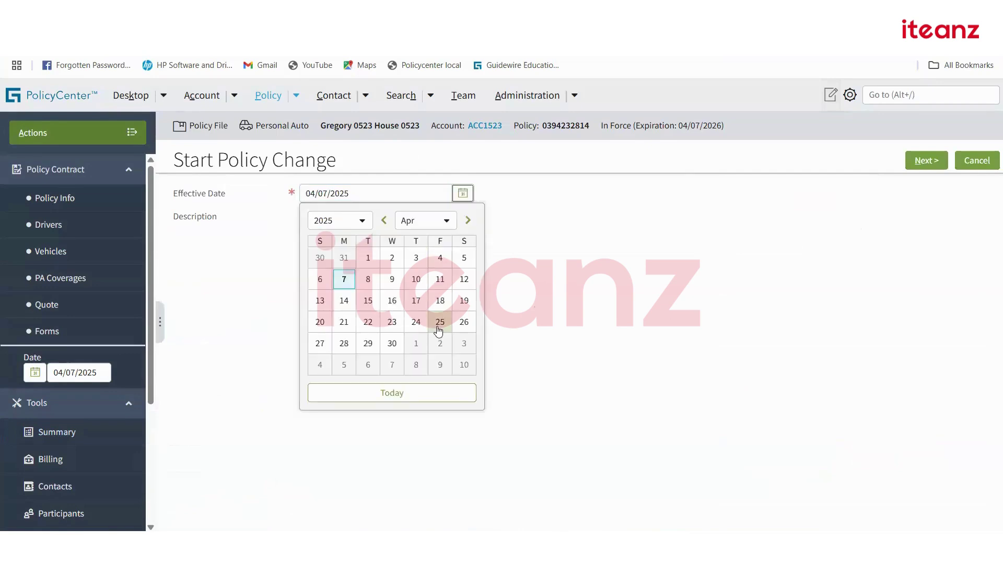
pyautogui.click(440, 321)
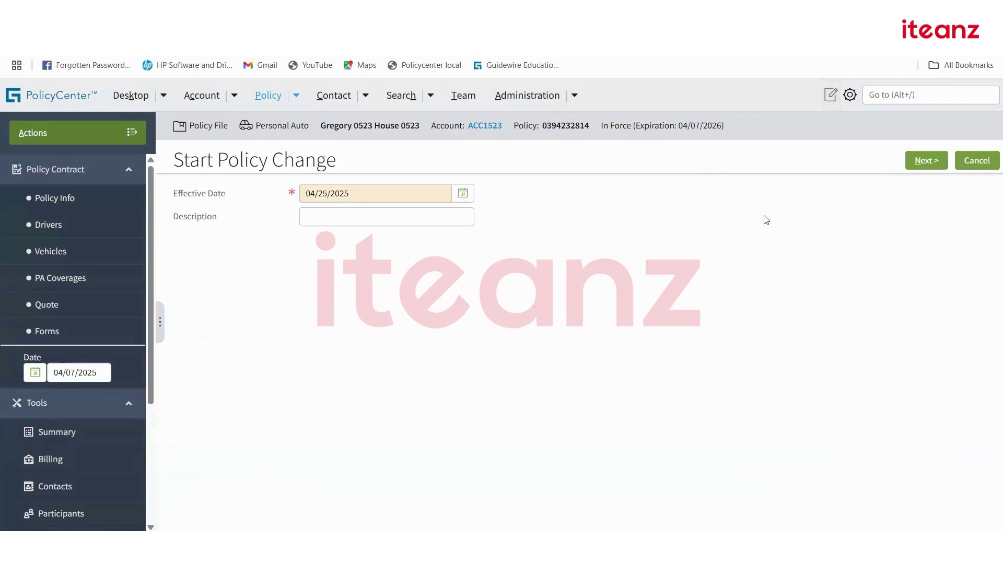
pyautogui.click(934, 158)
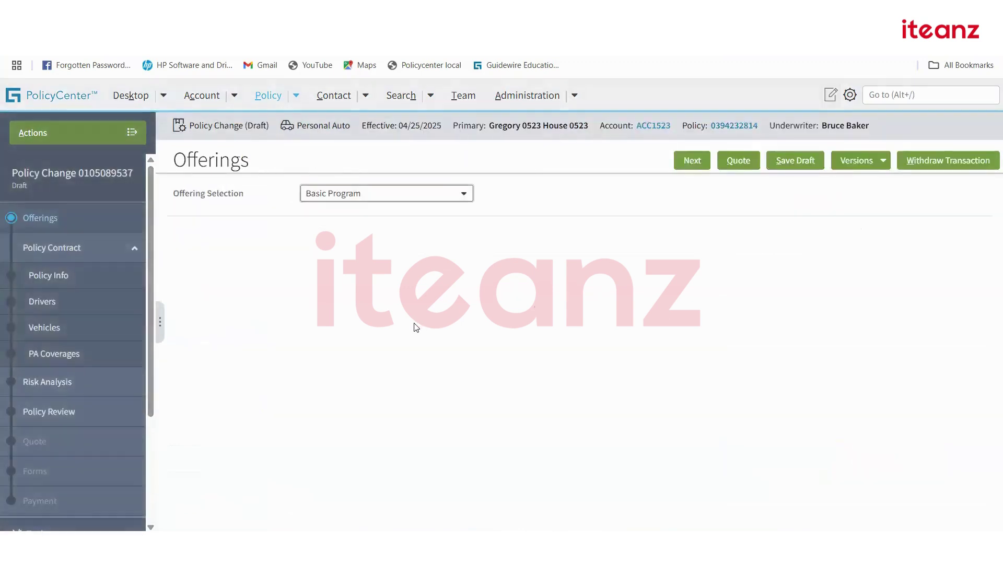
pyautogui.click(449, 198)
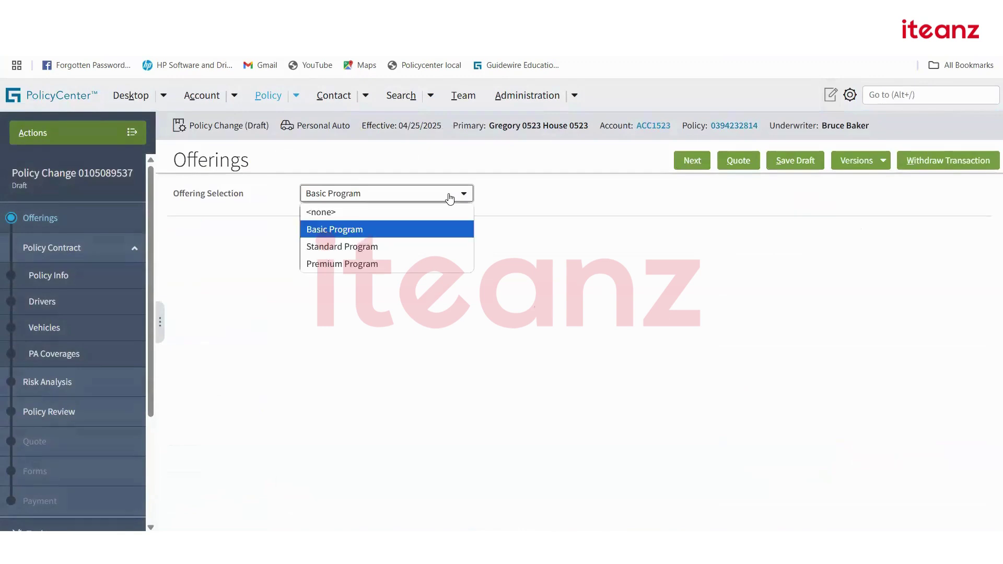
pyautogui.click(449, 197)
pyautogui.click(692, 161)
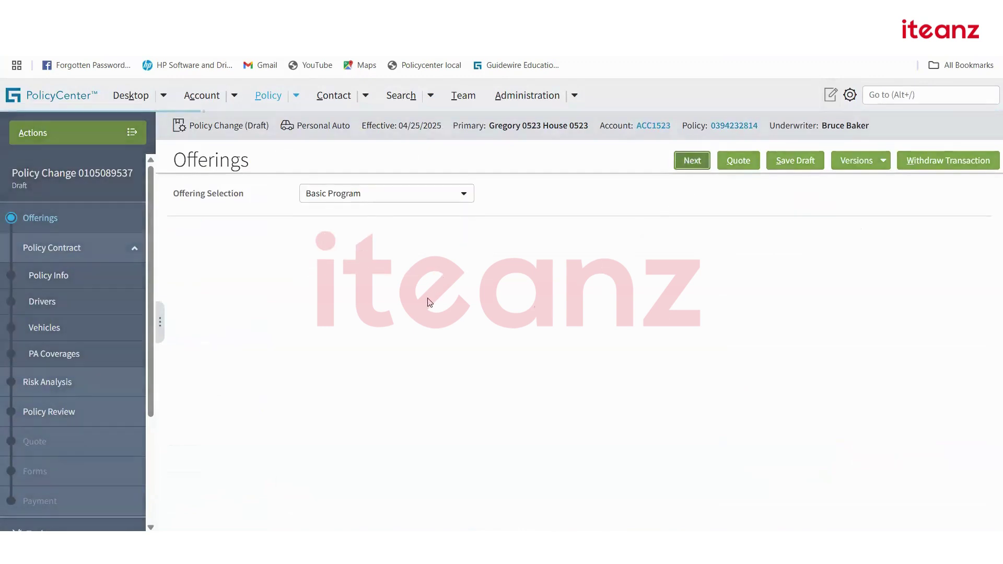
pyautogui.click(693, 161)
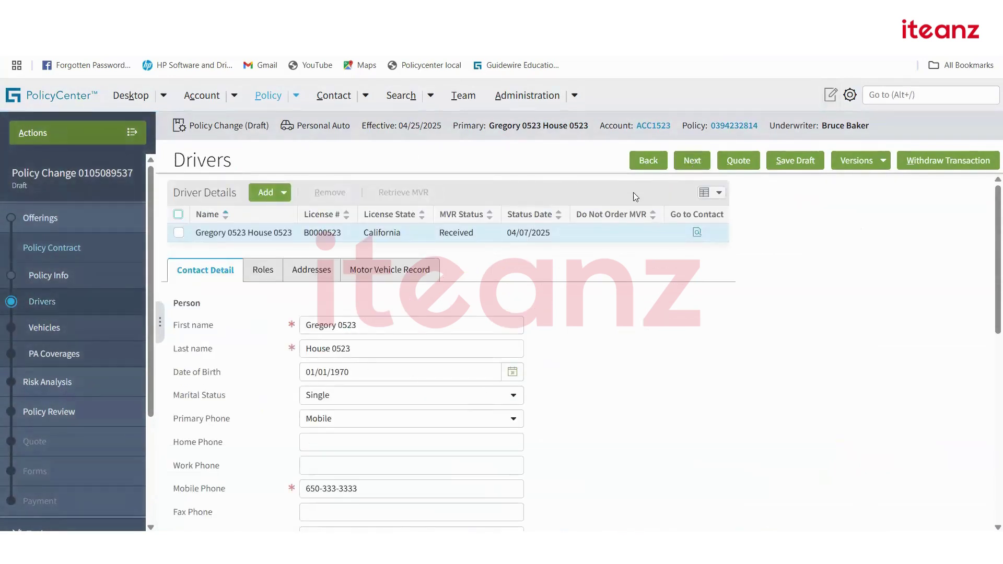
# Lower the Auto Liability Package from 250/500/100 to 15/30/5, keep medical at 5,000, and re-quote.
pyautogui.click(691, 162)
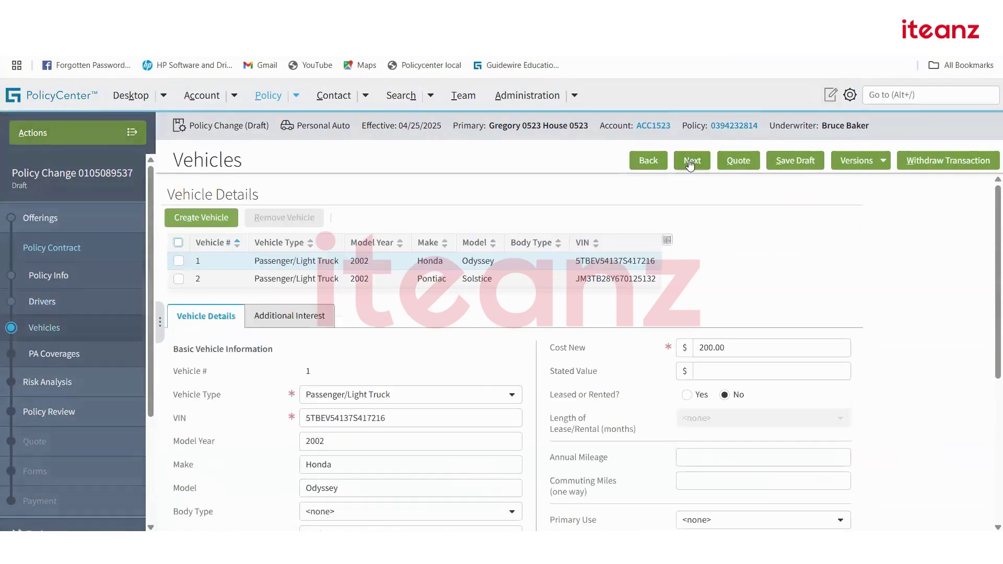
pyautogui.click(691, 162)
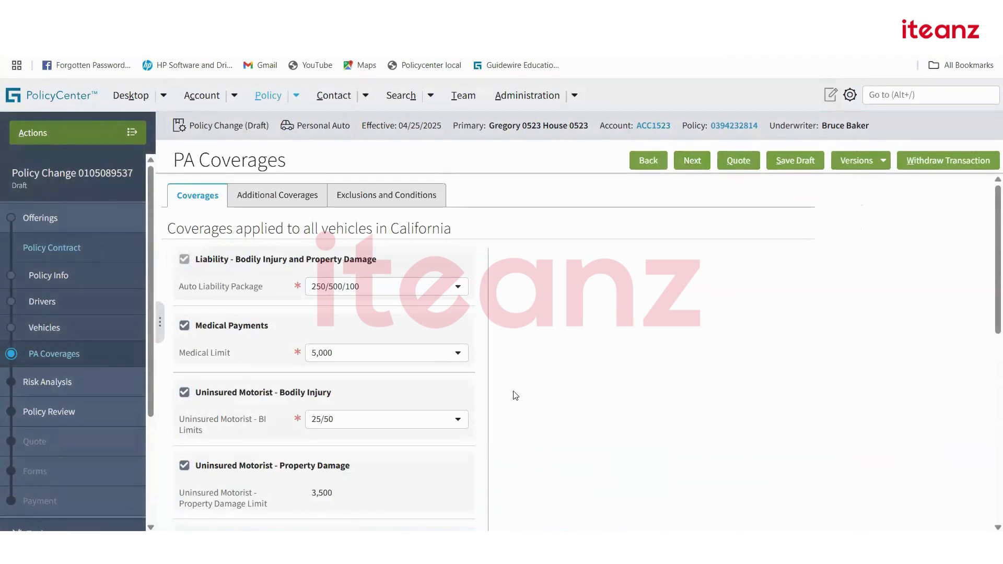
pyautogui.click(455, 292)
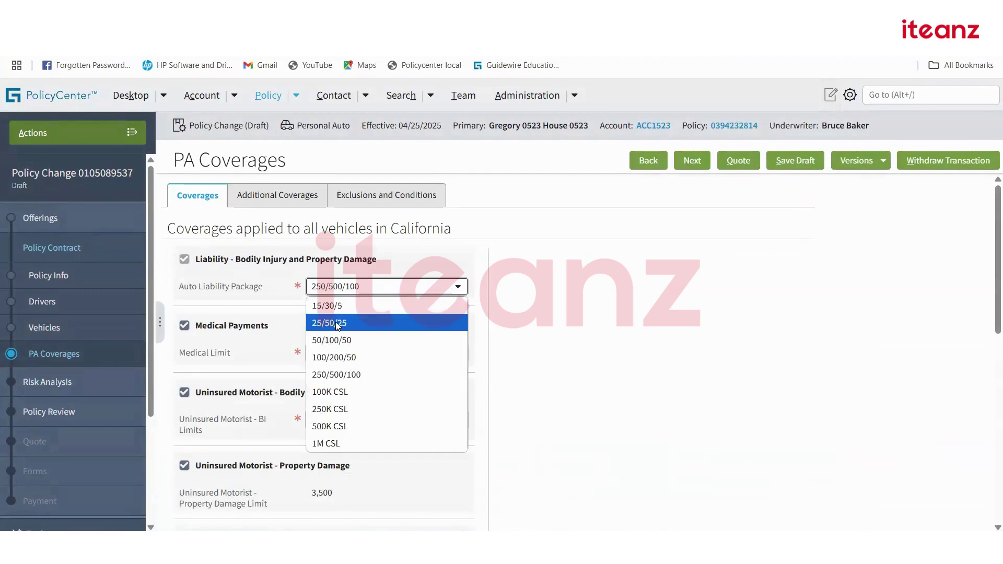
pyautogui.click(337, 306)
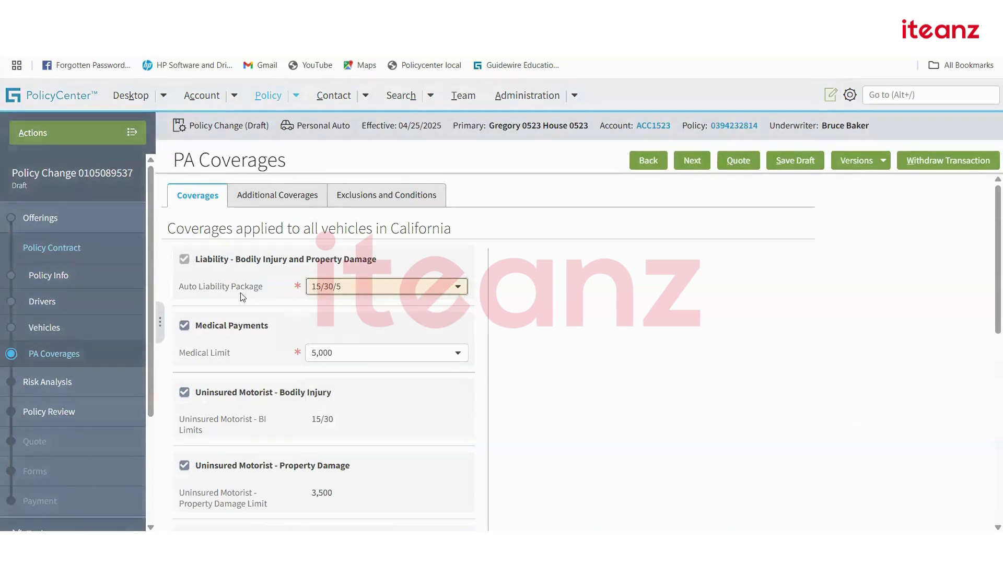
pyautogui.click(360, 360)
pyautogui.click(353, 371)
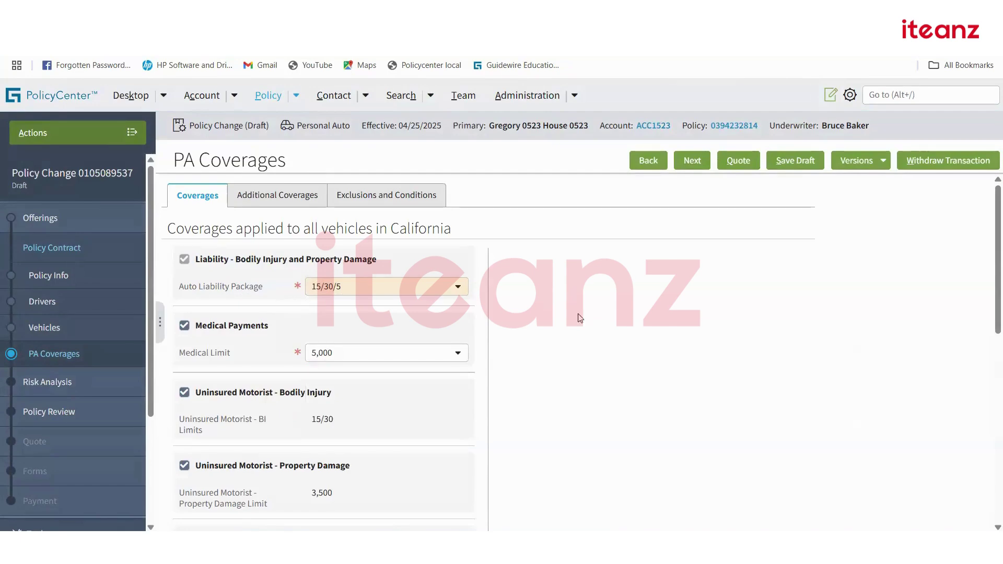
pyautogui.click(735, 161)
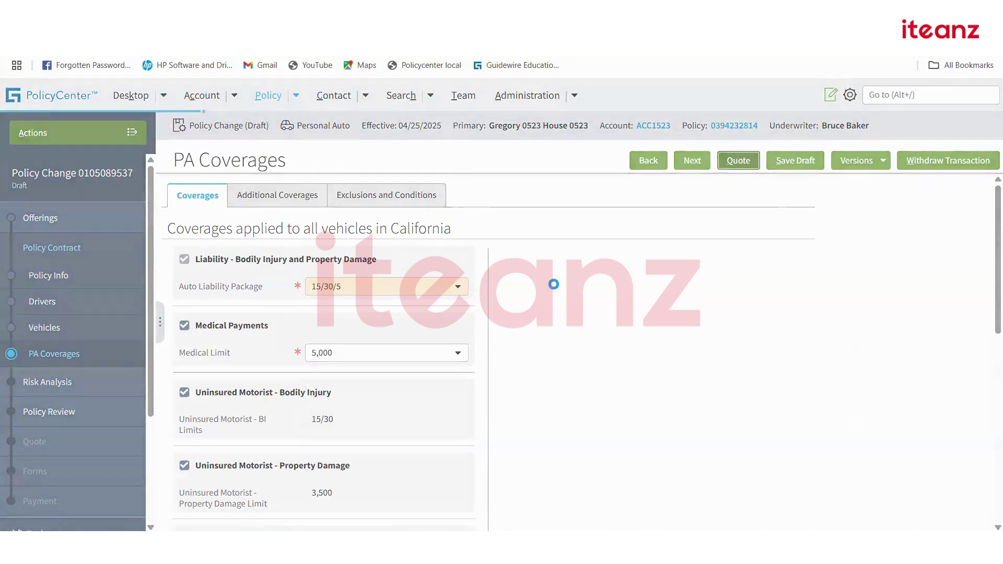
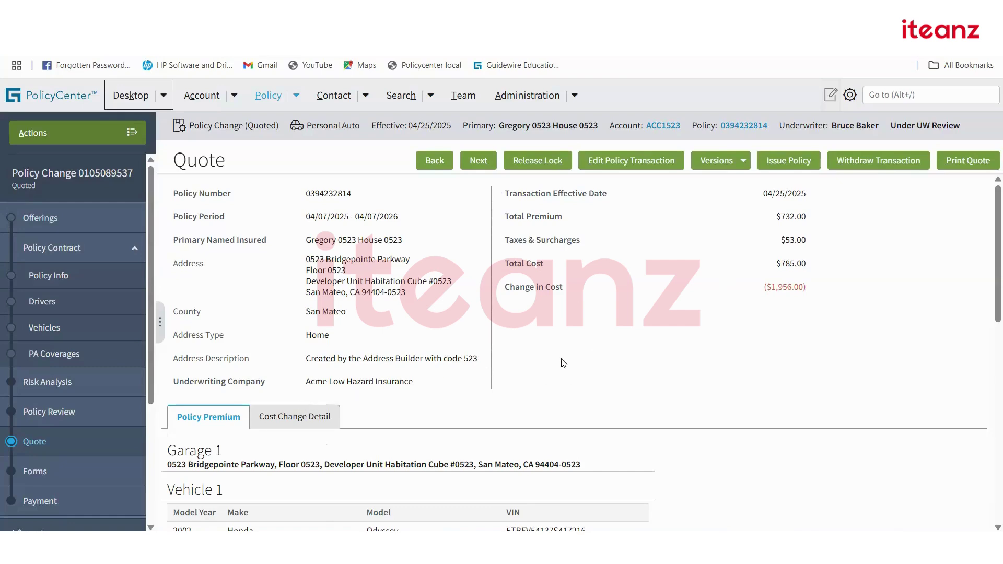
# Review the quote's Policy Premium tables, then show the Cost Change Detail for Vehicle 1.
pyautogui.scroll(-9, 564, 363)
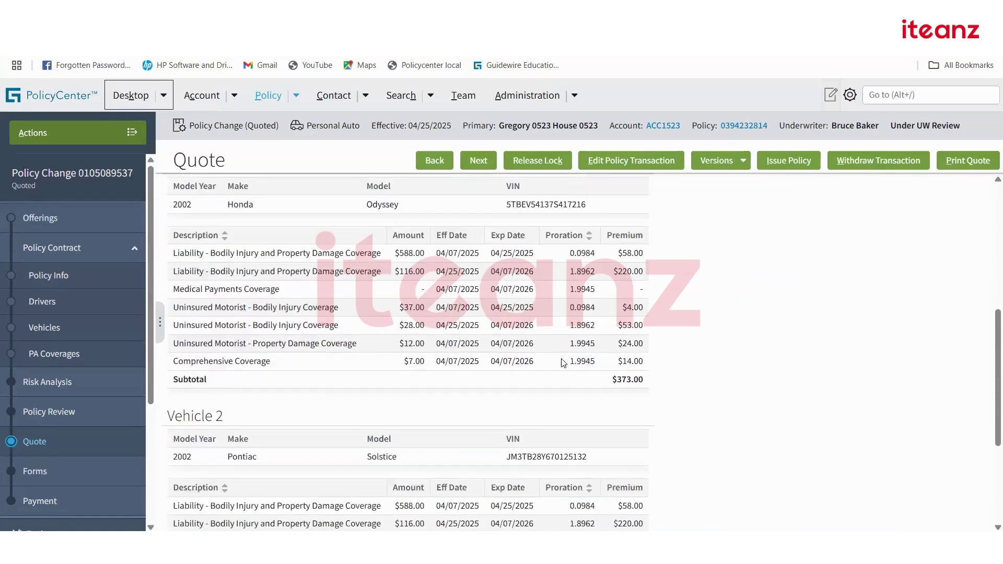
pyautogui.scroll(-2, 563, 363)
pyautogui.scroll(8, 562, 363)
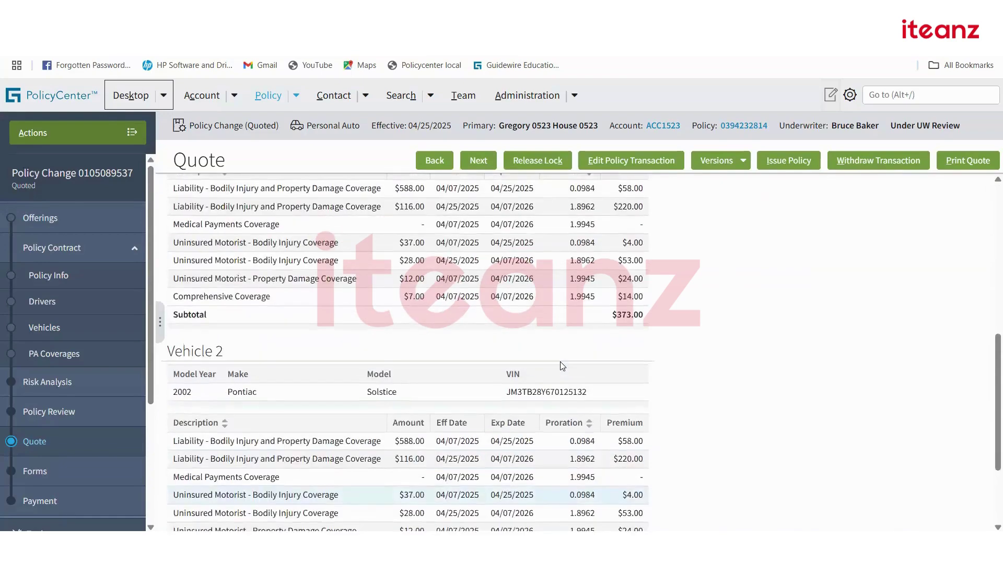
pyautogui.scroll(4, 562, 364)
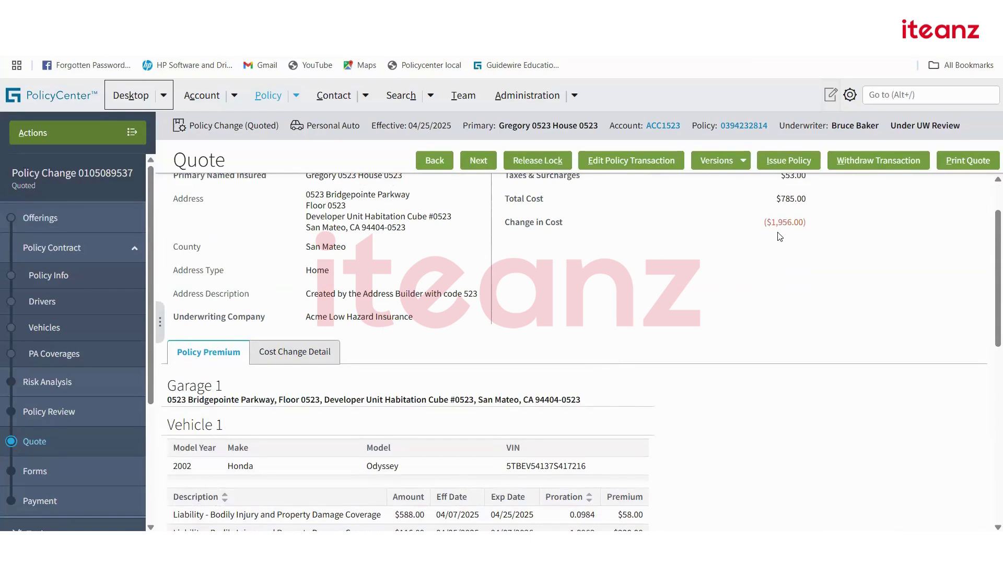
pyautogui.click(310, 350)
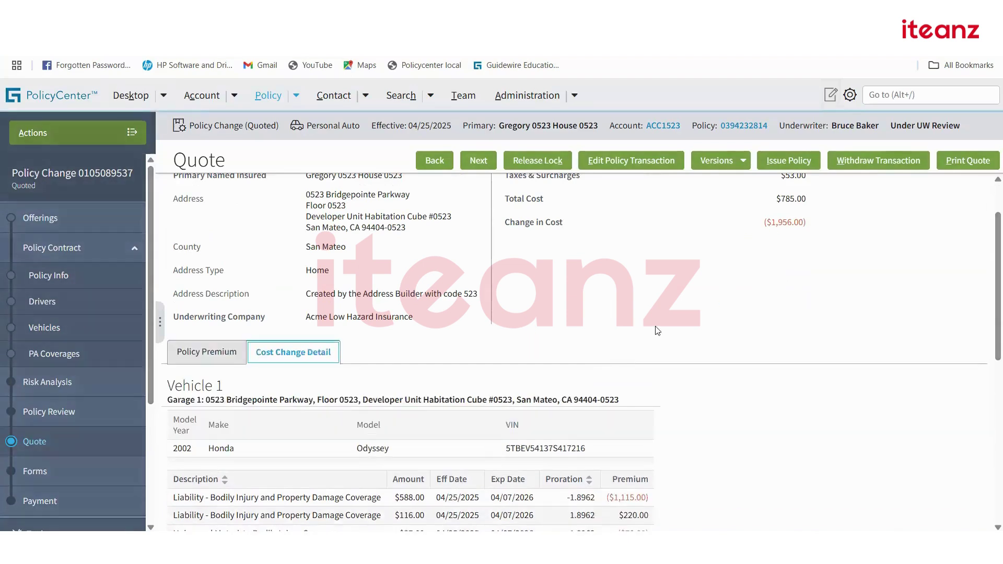
# Review both vehicles' prorated cost changes, totaling ($1,956.00), and start issuing the policy change.
pyautogui.scroll(-3, 674, 331)
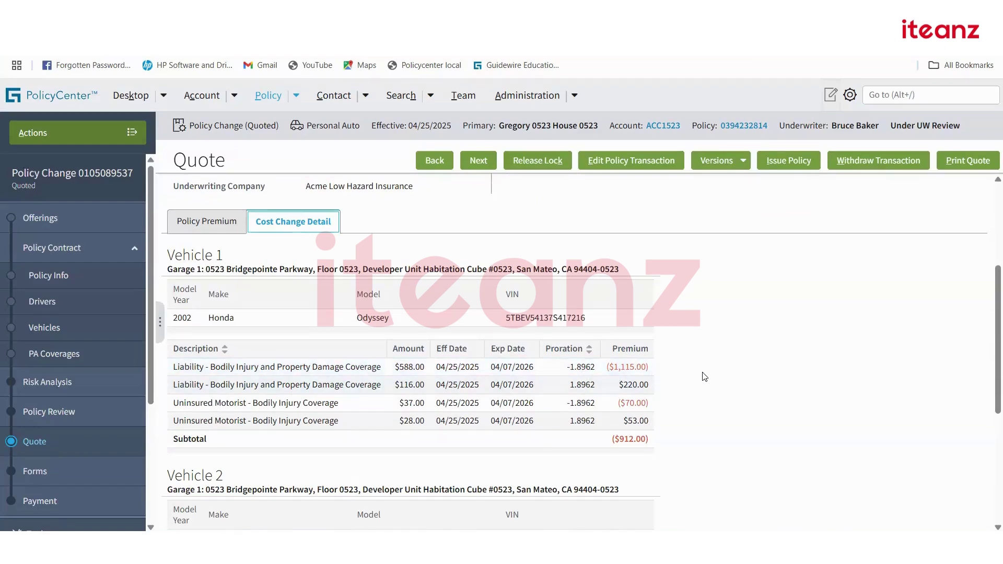
pyautogui.scroll(-5, 705, 376)
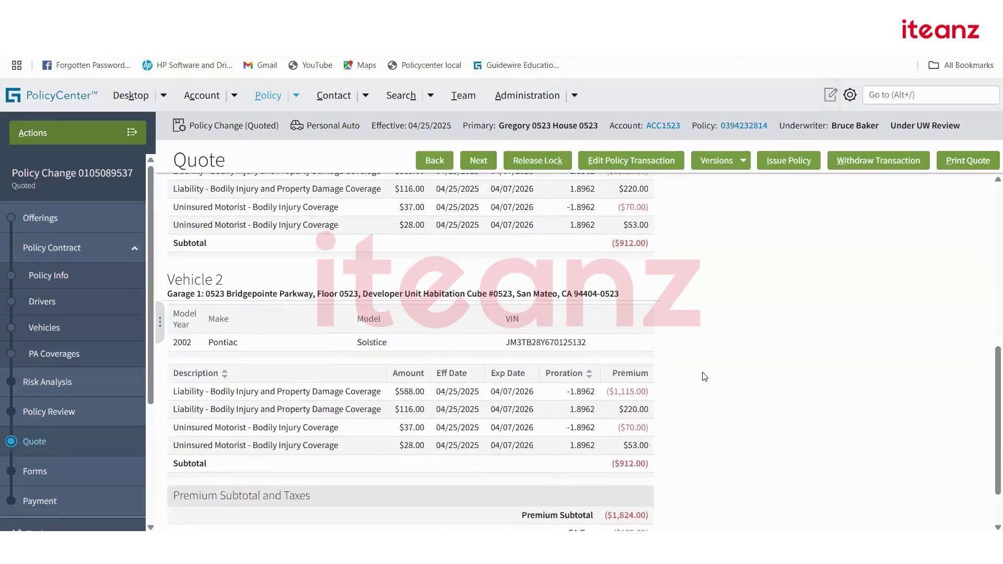
pyautogui.scroll(8, 690, 388)
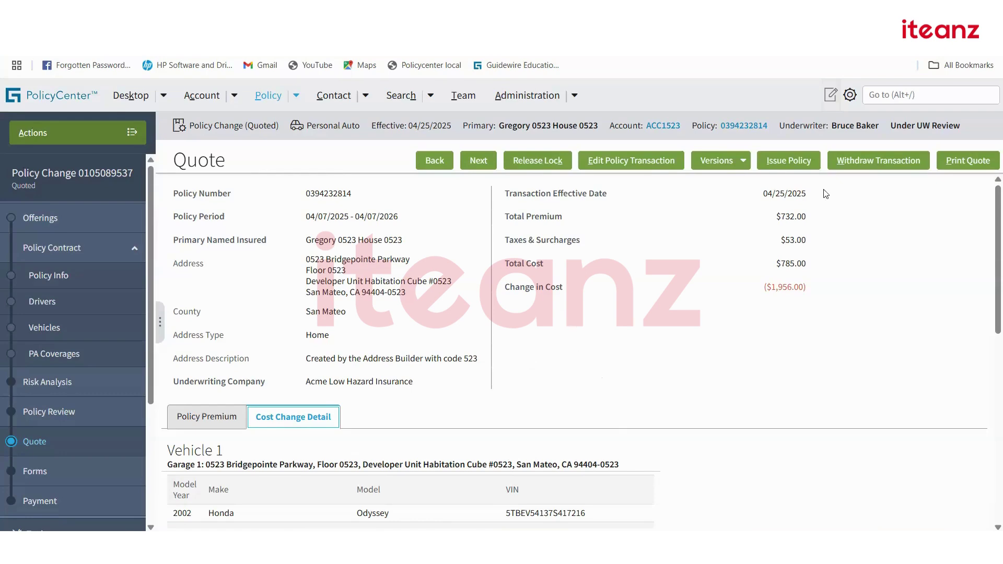
pyautogui.click(802, 162)
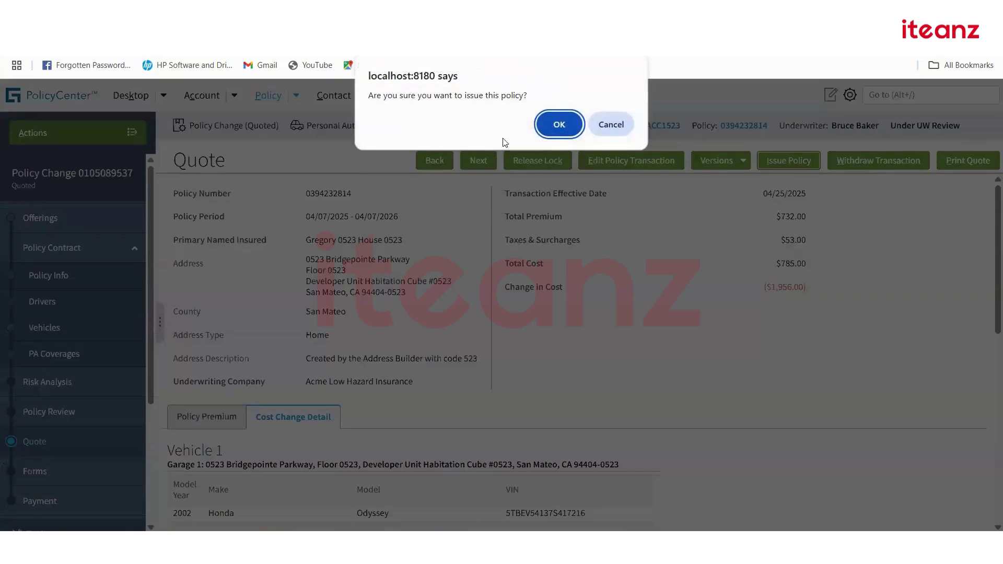
pyautogui.click(544, 123)
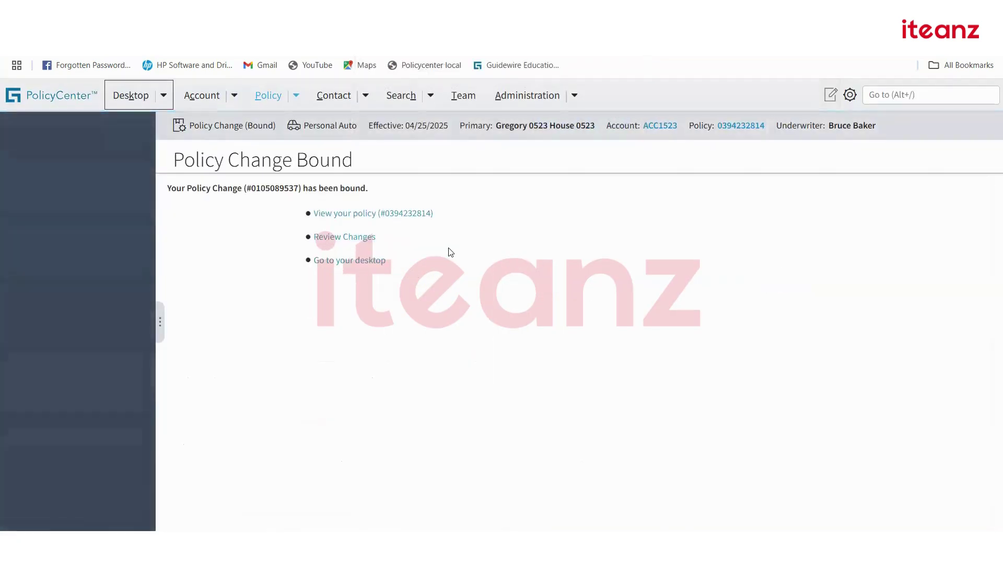
pyautogui.click(389, 215)
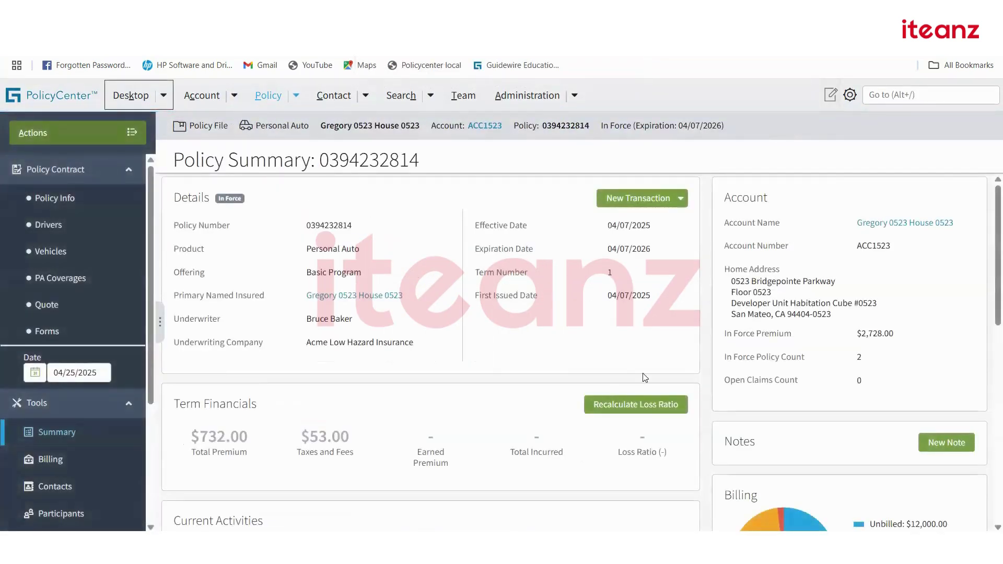
pyautogui.scroll(-5, 646, 376)
pyautogui.scroll(-3, 645, 376)
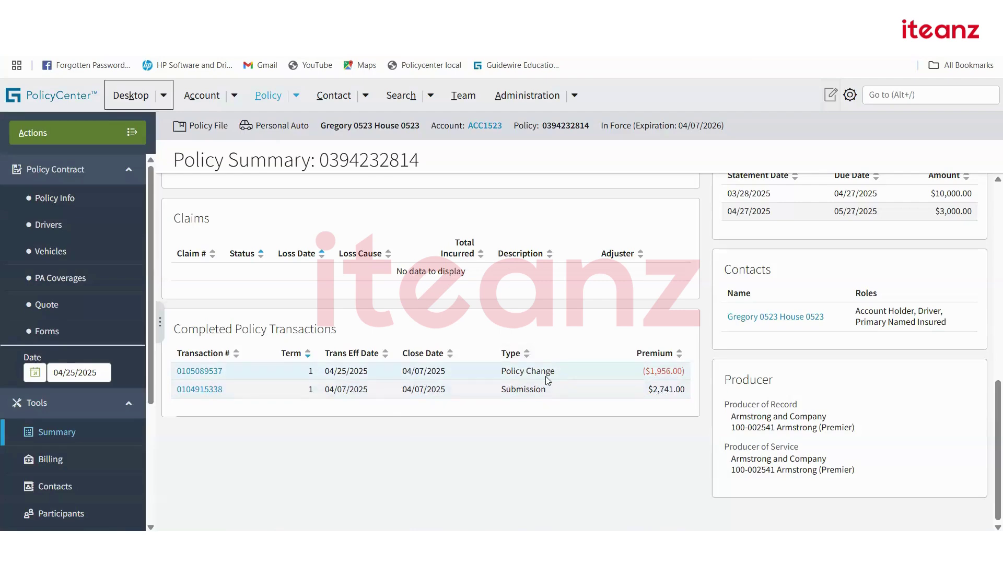
pyautogui.scroll(10, 547, 379)
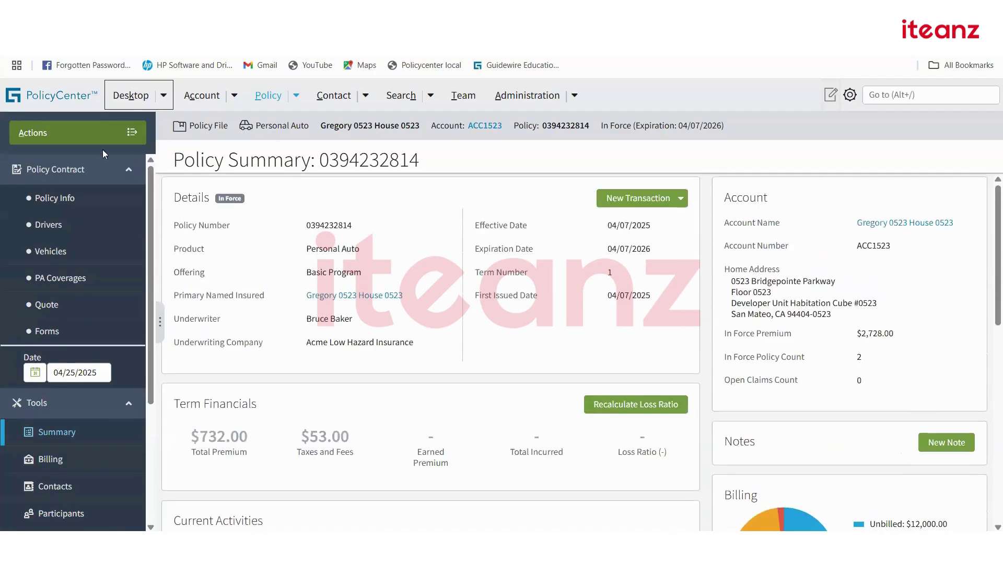
# Start a policy cancellation, abandon it, and review the summary's completed policy transactions.
pyautogui.click(83, 138)
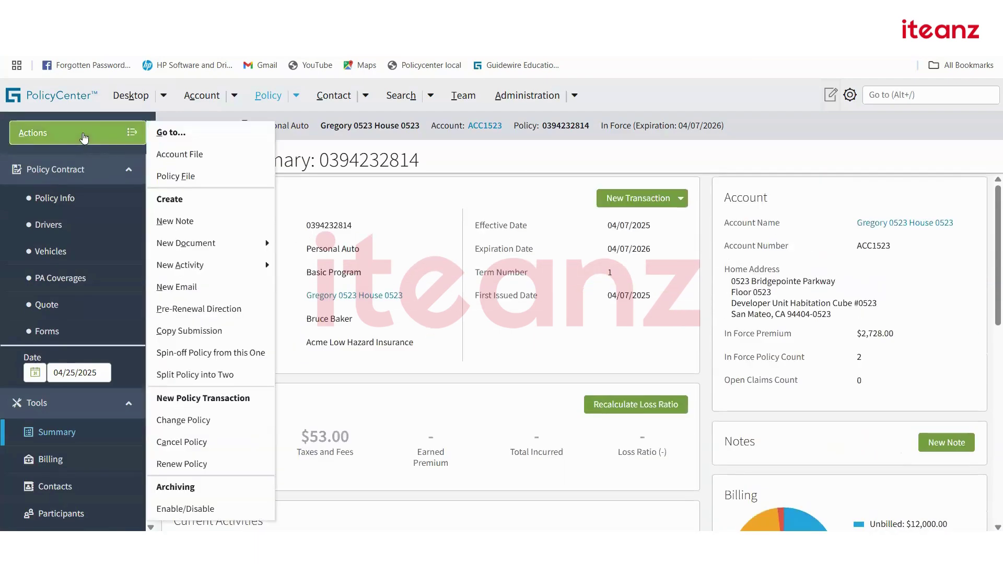
pyautogui.click(178, 443)
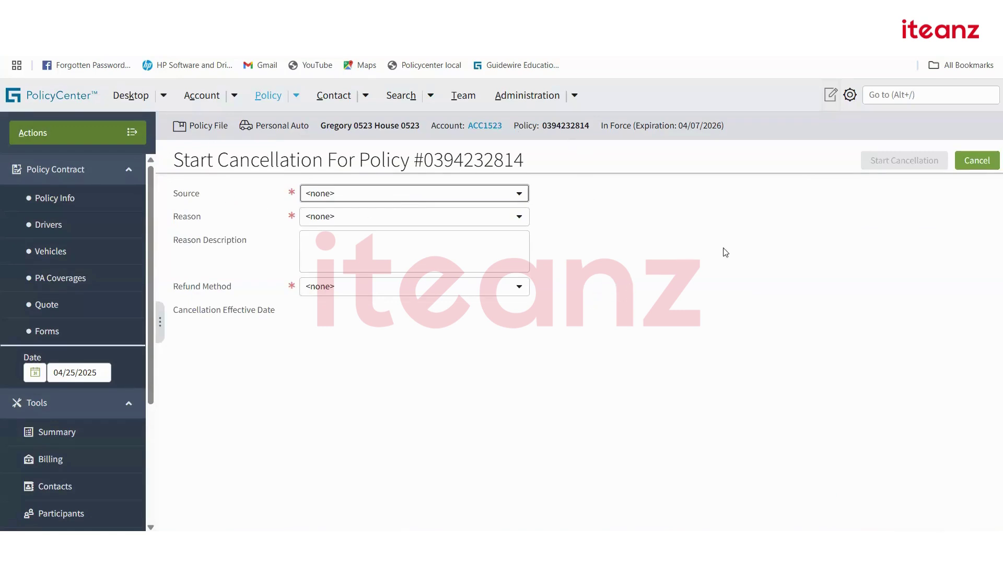
pyautogui.click(975, 162)
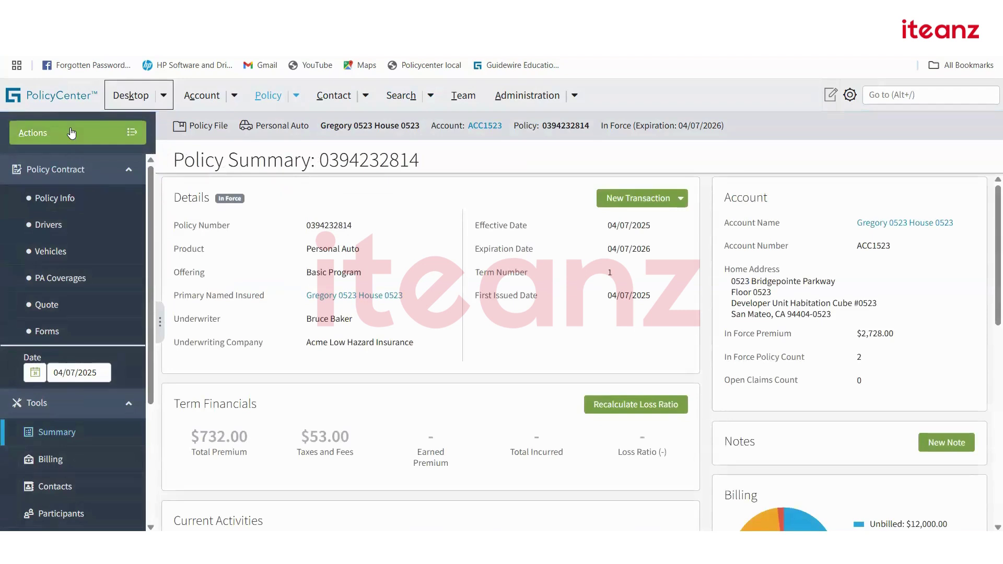
pyautogui.scroll(-10, 452, 362)
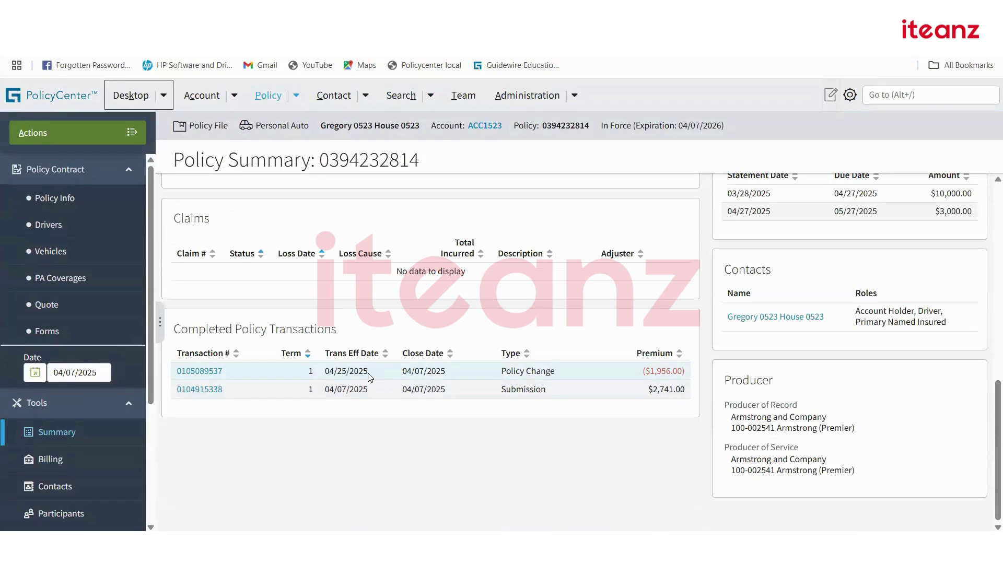
pyautogui.scroll(10, 345, 373)
pyautogui.click(82, 137)
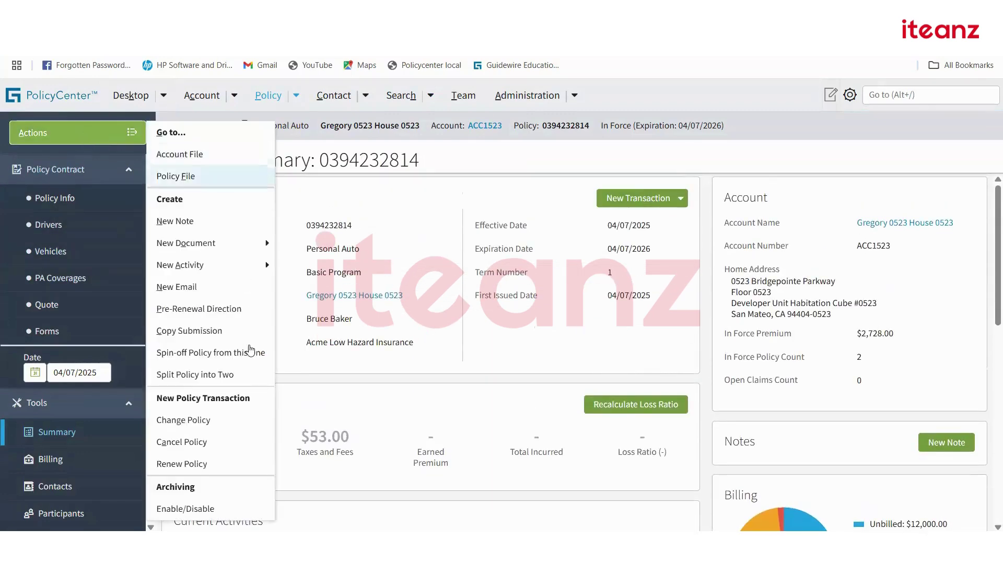
# Start a policy change effective 04/16/2025 and accept the out-of-sequence transaction warning.
pyautogui.click(201, 421)
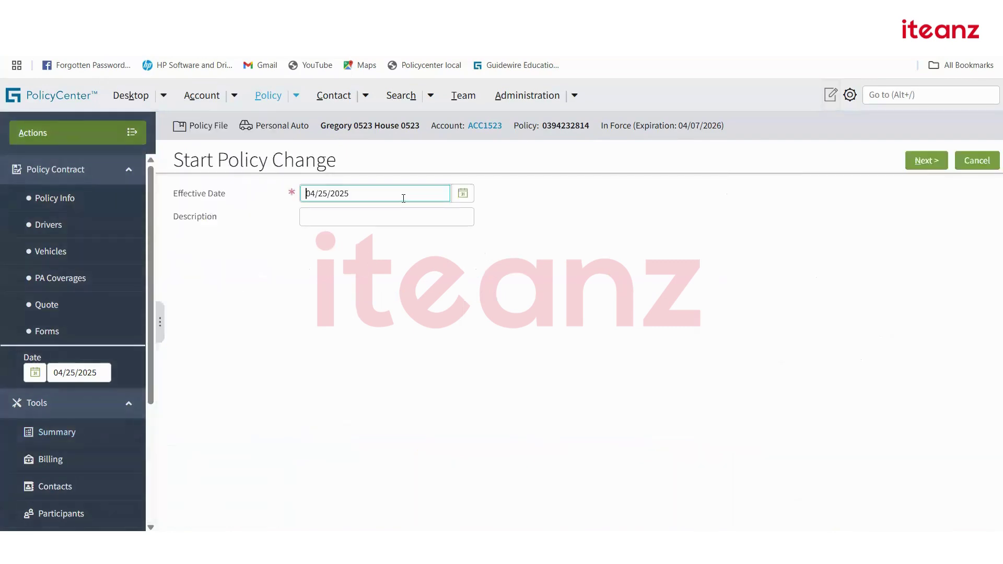
pyautogui.click(463, 193)
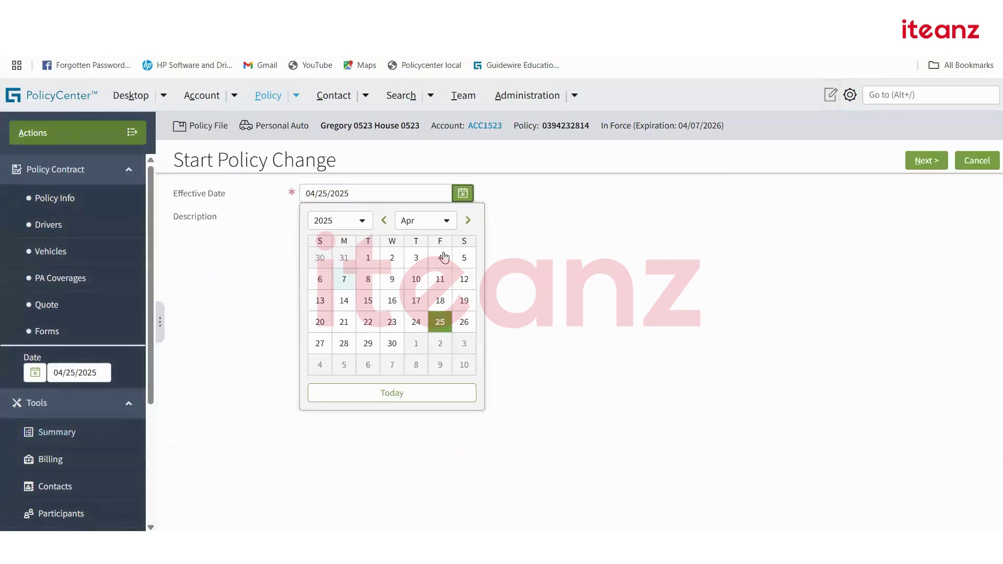
pyautogui.click(392, 302)
pyautogui.click(921, 166)
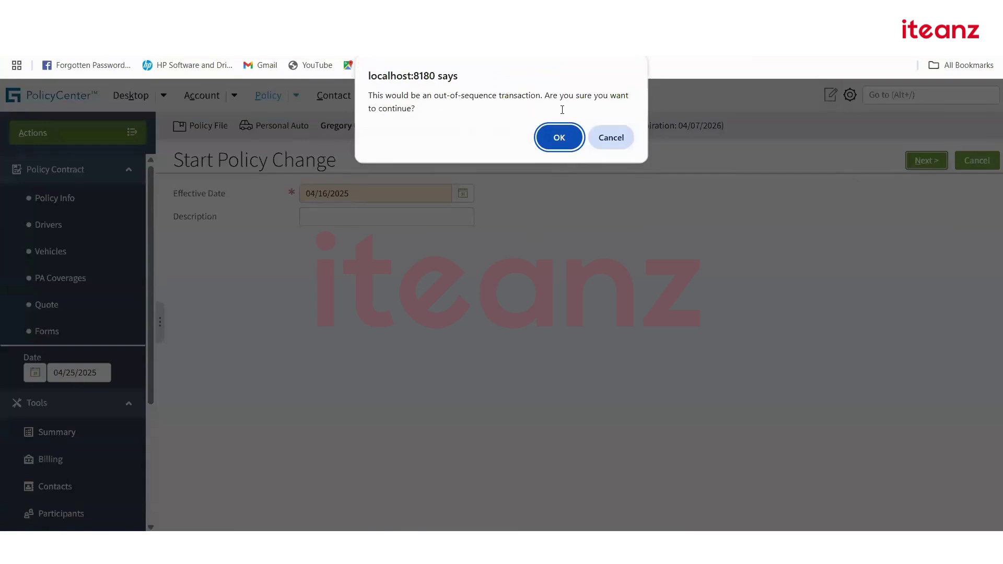
pyautogui.click(564, 138)
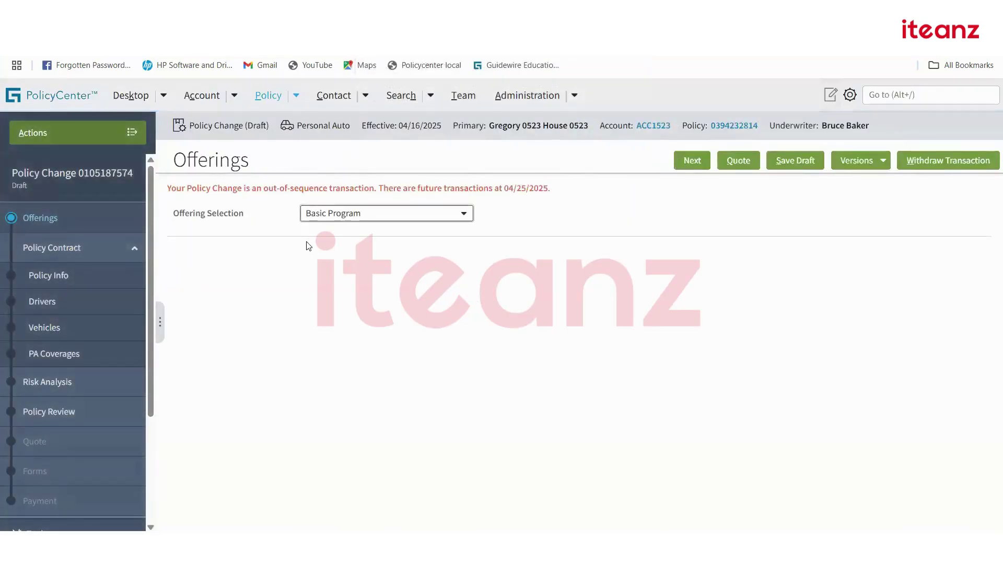
pyautogui.click(550, 280)
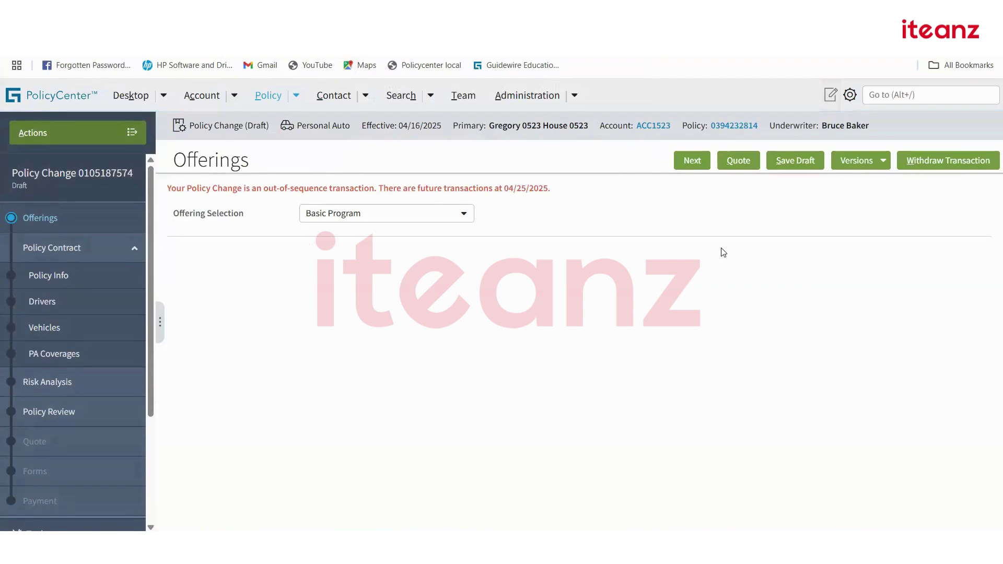
# Step through Policy Info, Drivers, Vehicles and Coverages, then return to Drivers.
pyautogui.click(693, 162)
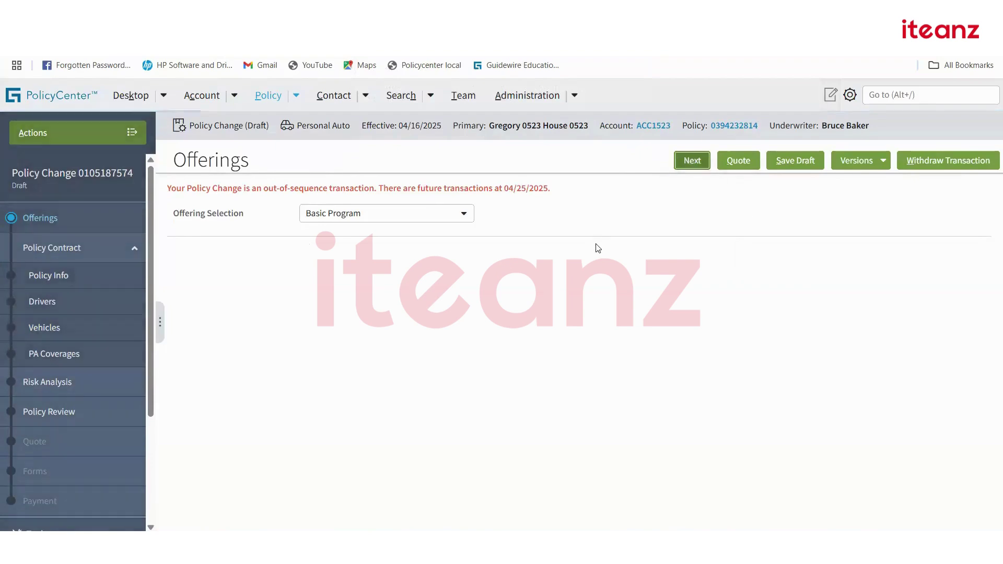
pyautogui.scroll(-2, 693, 331)
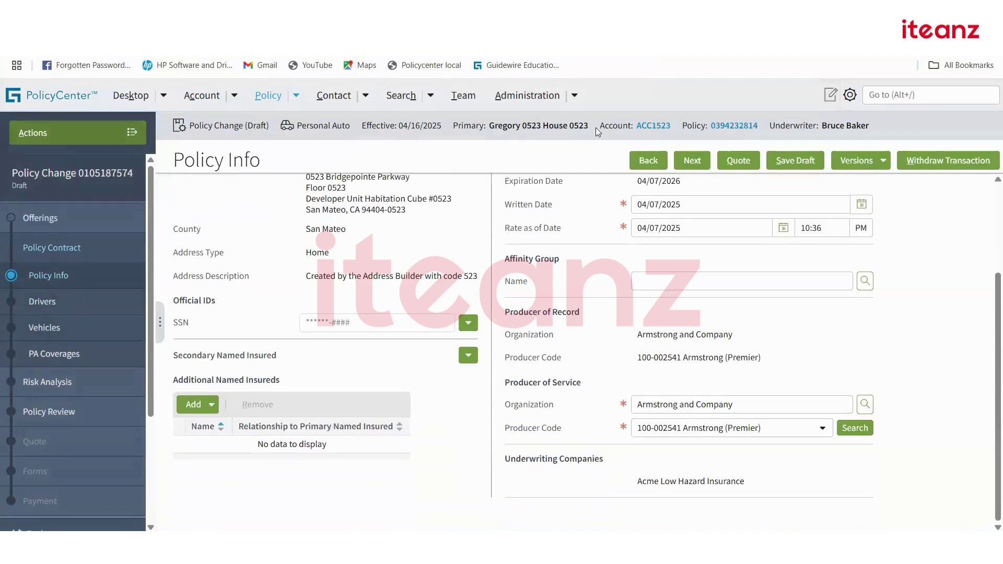
pyautogui.click(694, 161)
pyautogui.click(705, 161)
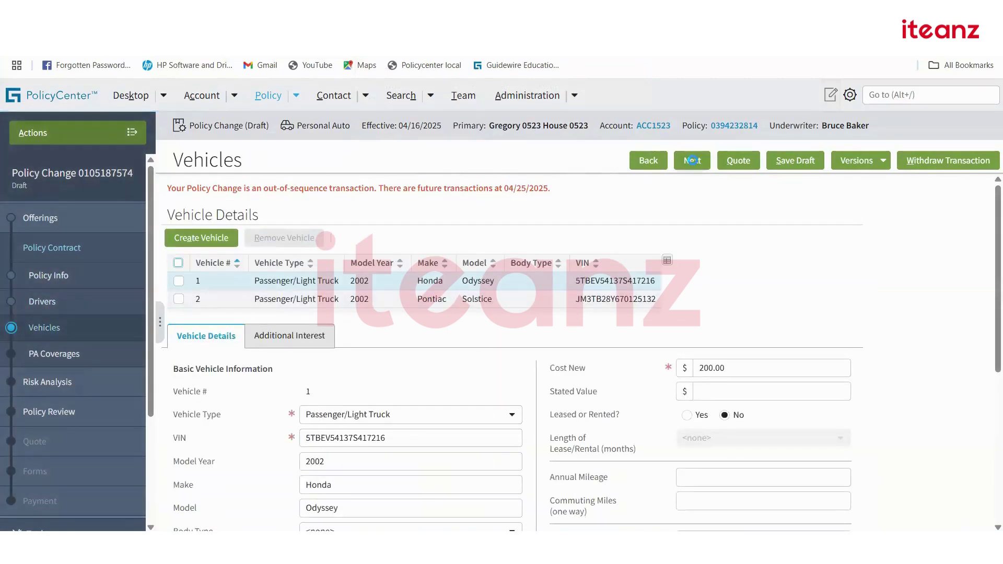
pyautogui.click(694, 162)
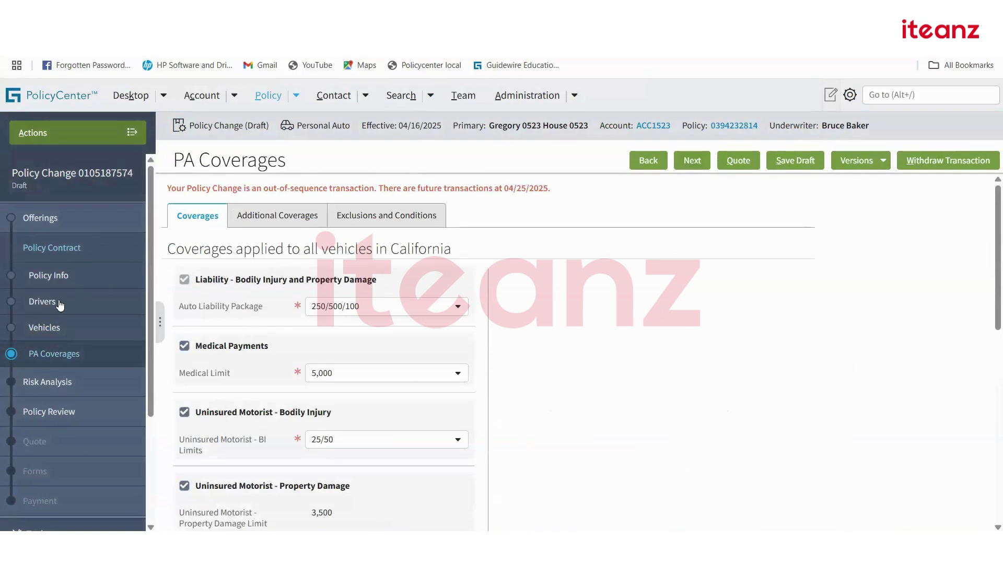
pyautogui.click(70, 302)
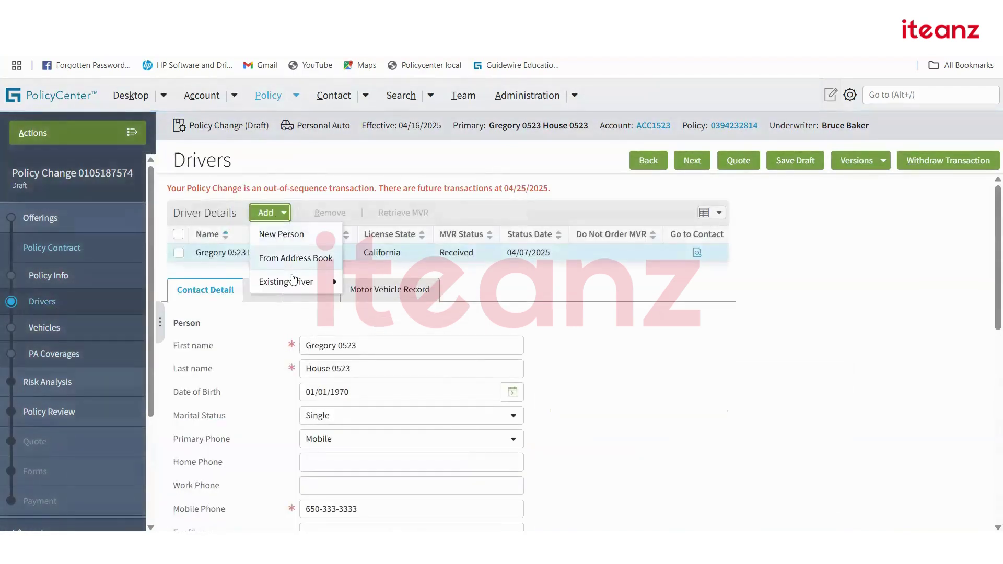
# Add a new person as a driver and enter the driver's first and last name.
pyautogui.click(282, 234)
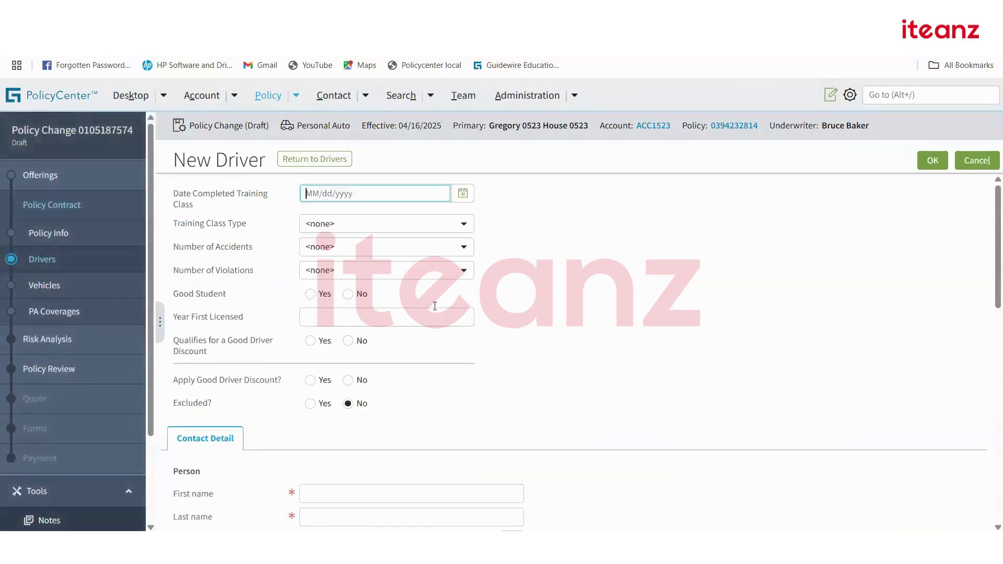
pyautogui.scroll(-3, 399, 392)
pyautogui.click(335, 368)
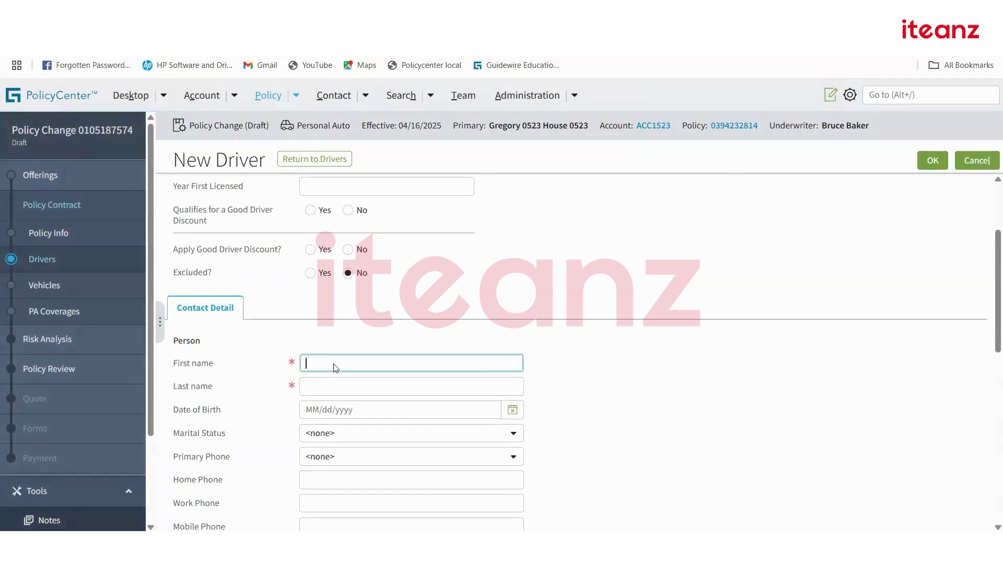
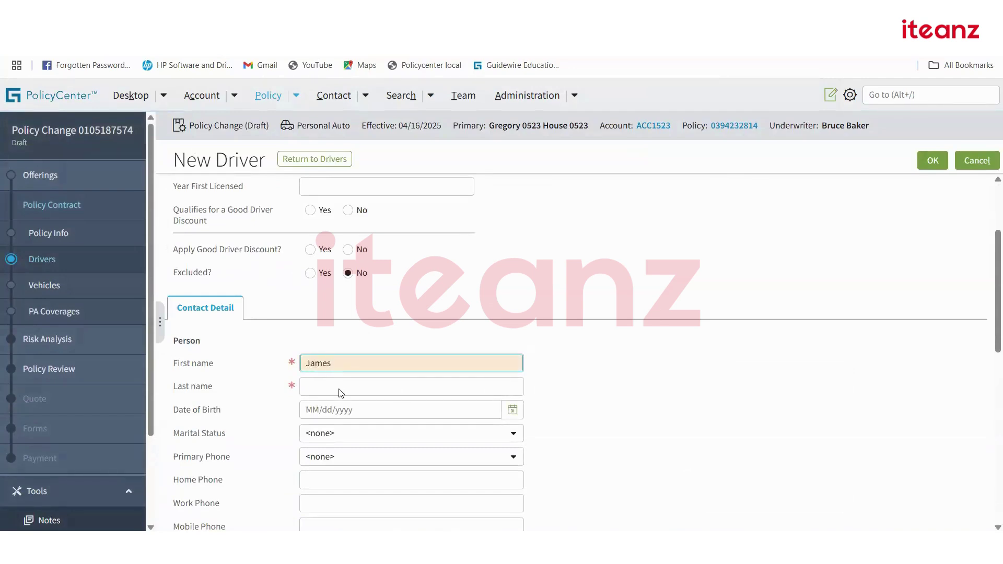
pyautogui.click(403, 386)
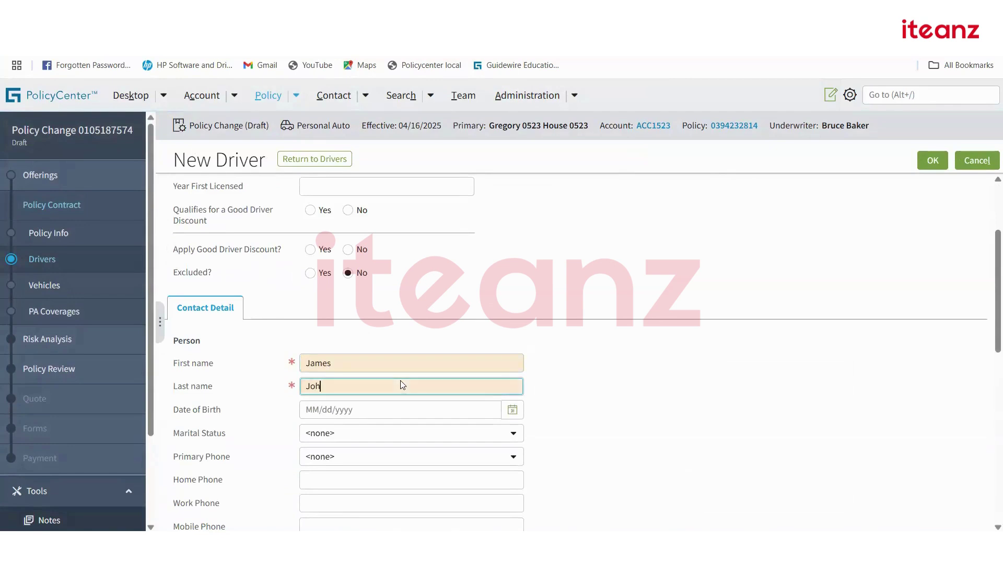
pyautogui.click(739, 450)
# Enter the driver's birth date as 12/10/1980 and set marital status to Married.
pyautogui.scroll(-3, 578, 482)
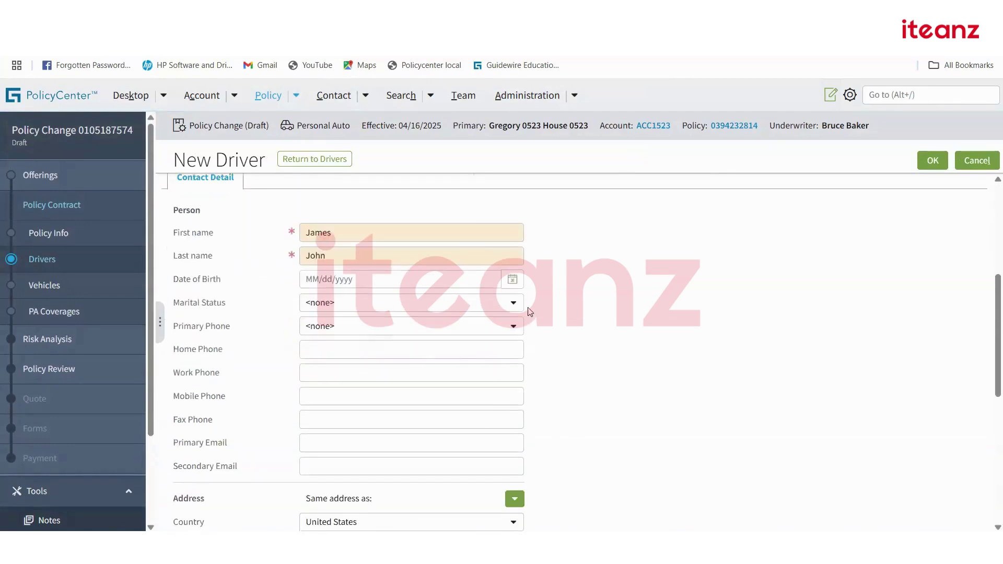
pyautogui.click(512, 279)
pyautogui.click(410, 281)
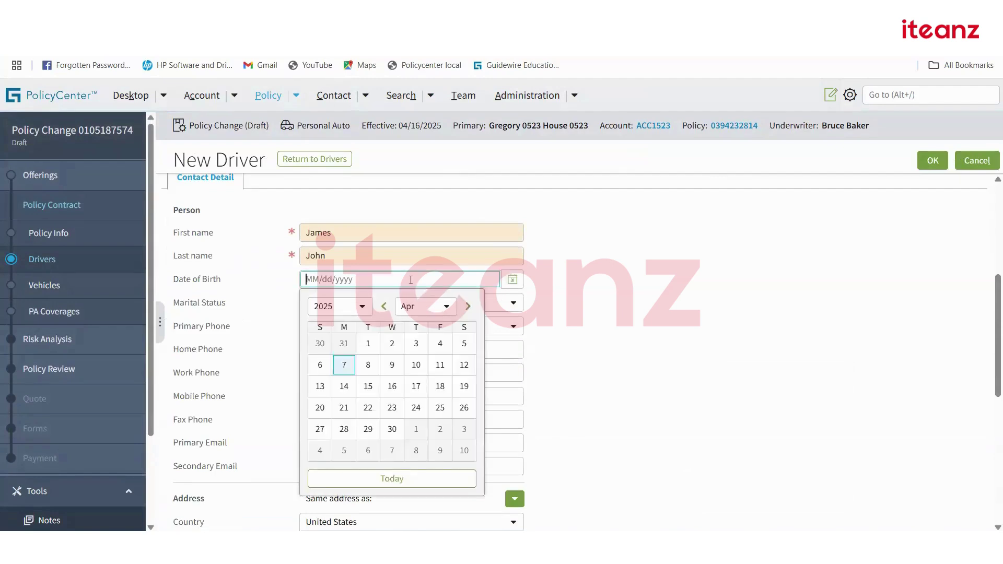
pyautogui.write('12/')
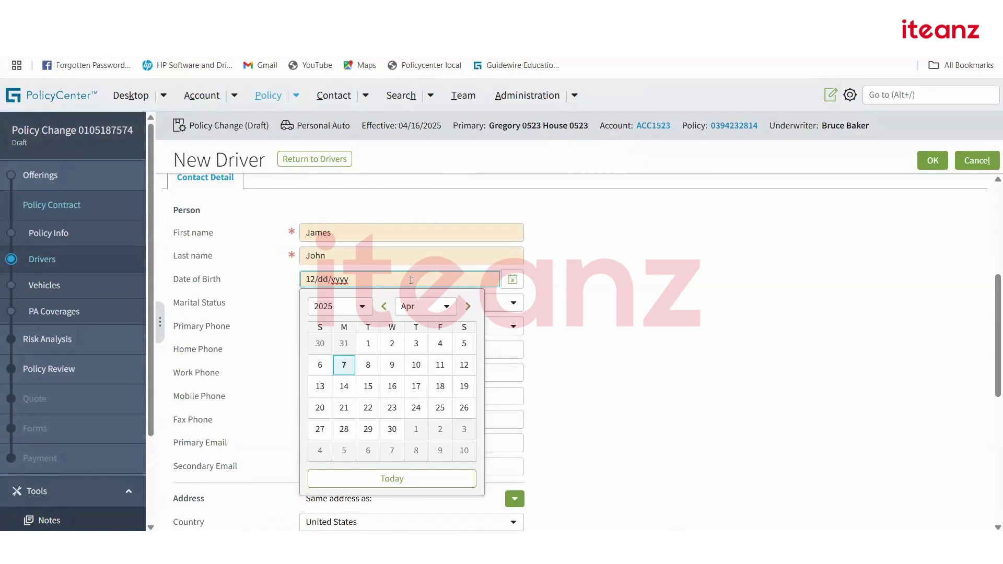
pyautogui.write('10/189')
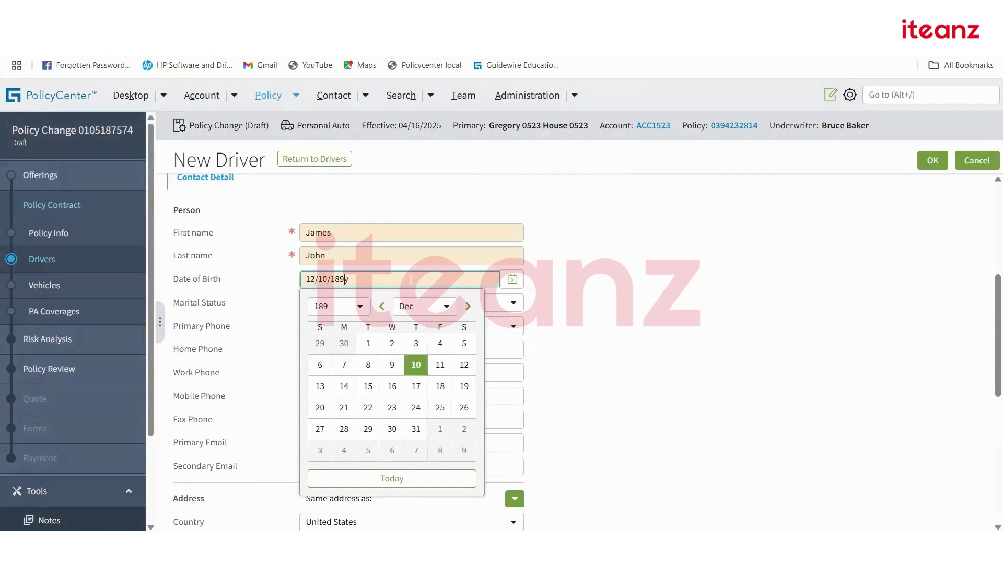
pyautogui.press('BackSpace')
pyautogui.press('BackSpace')
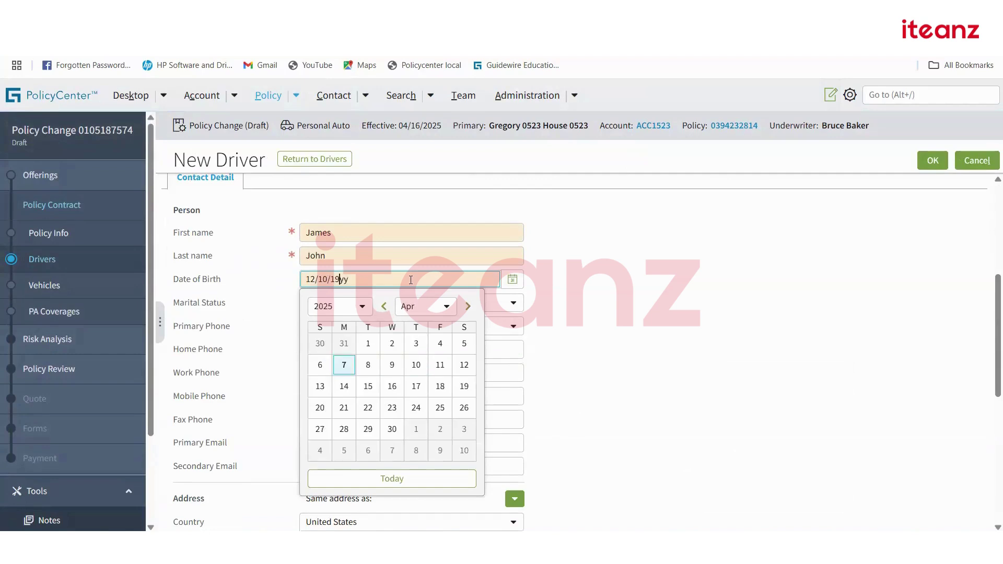
pyautogui.write('950')
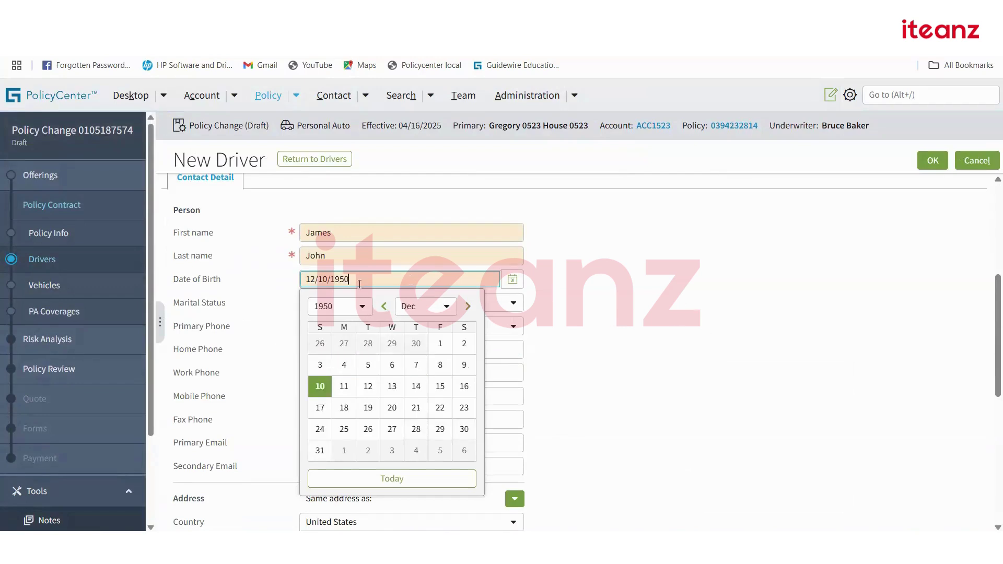
pyautogui.press('BackSpace')
pyautogui.press('BackSpace')
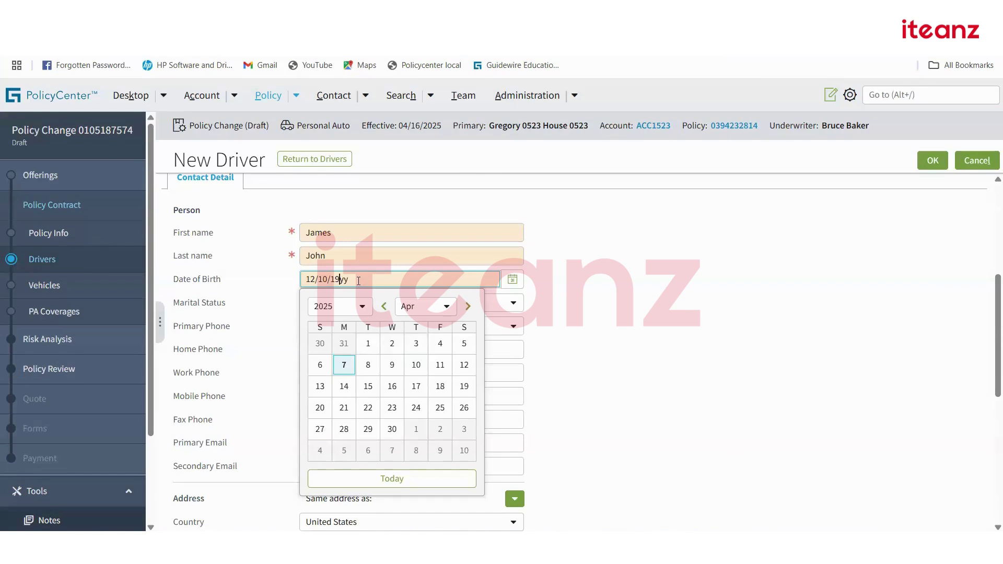
pyautogui.write('80')
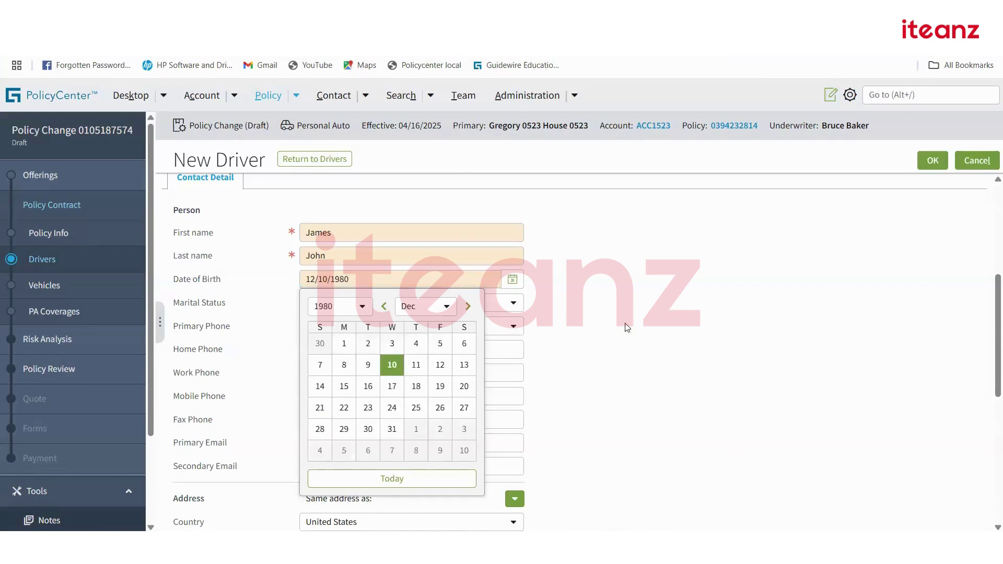
pyautogui.click(629, 332)
pyautogui.click(468, 304)
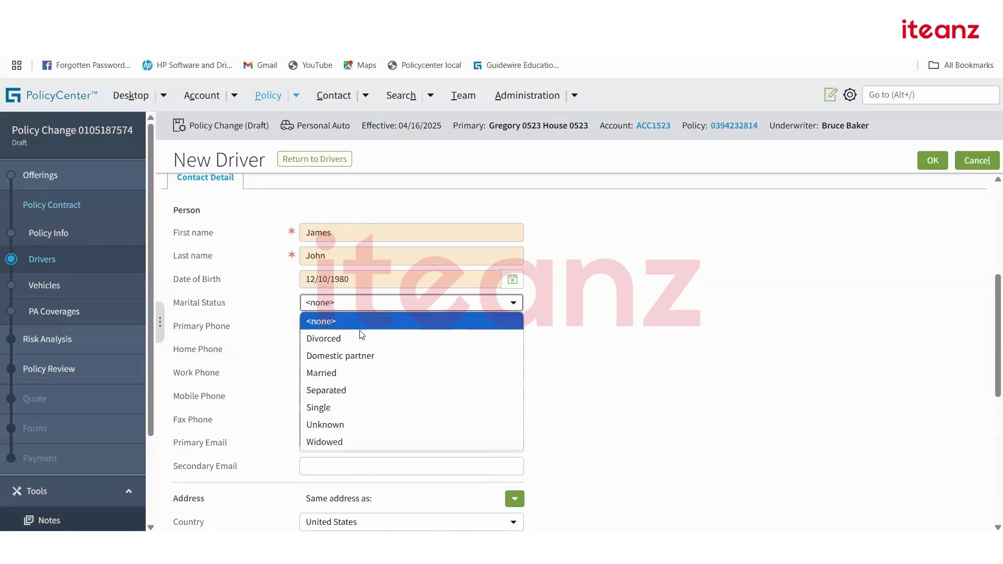
pyautogui.press('Return')
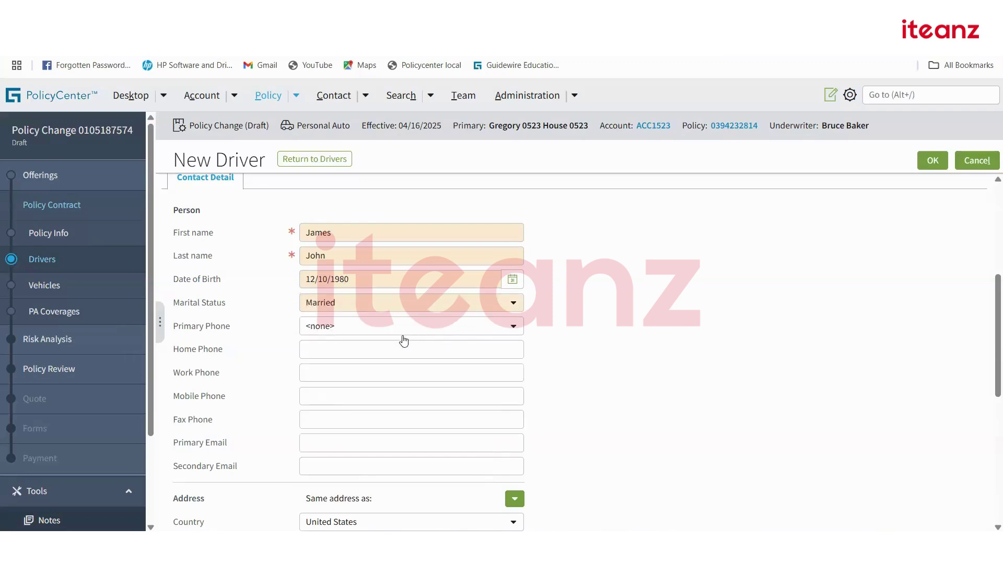
# Set the primary phone type to Home and enter the home phone number.
pyautogui.click(399, 325)
pyautogui.click(685, 311)
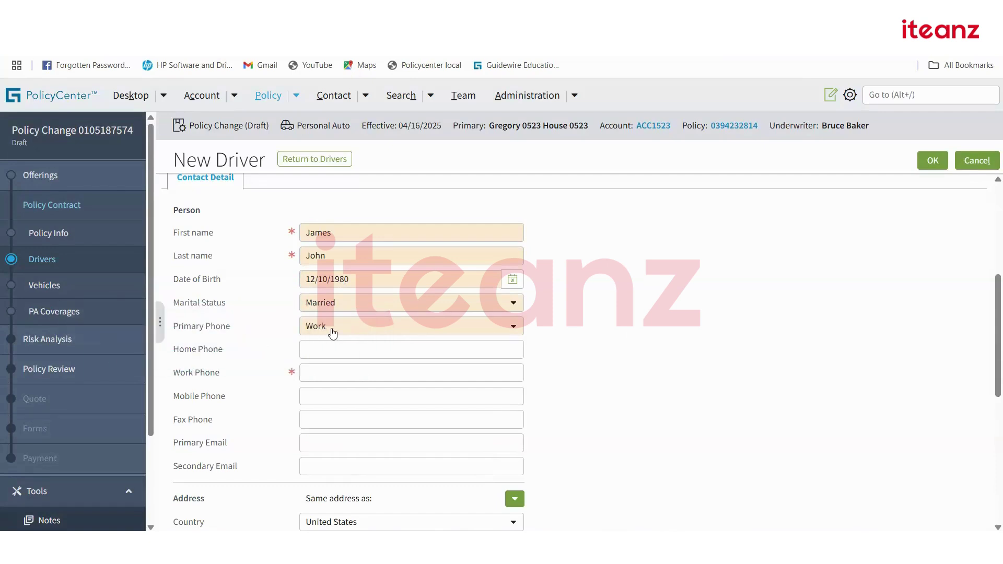
pyautogui.click(320, 368)
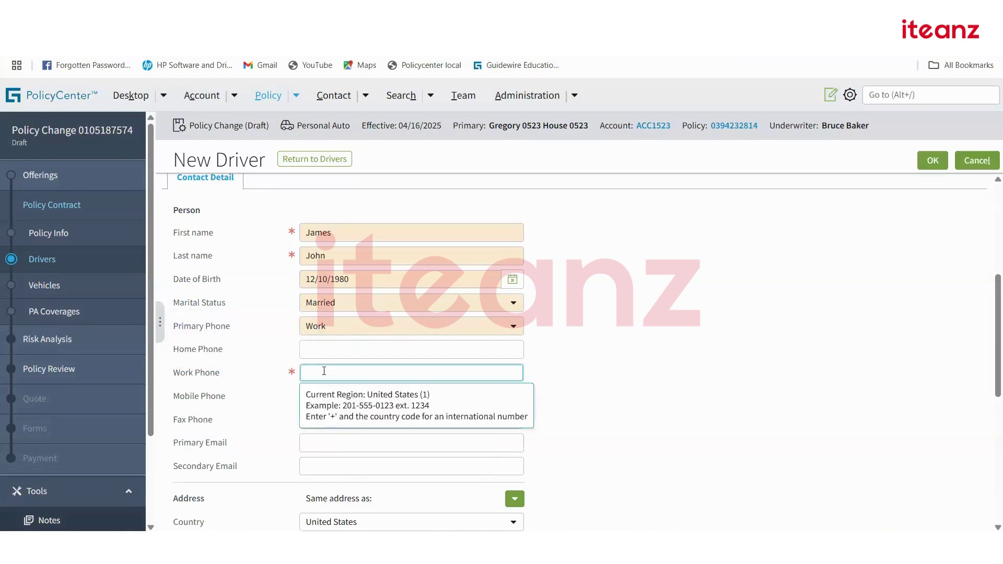
pyautogui.click(393, 331)
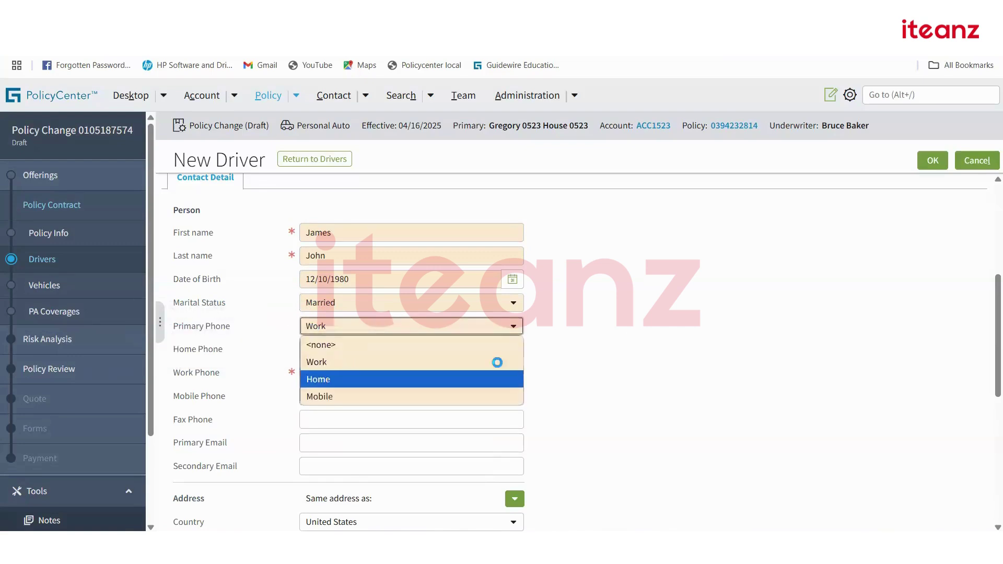
pyautogui.click(347, 375)
pyautogui.click(346, 342)
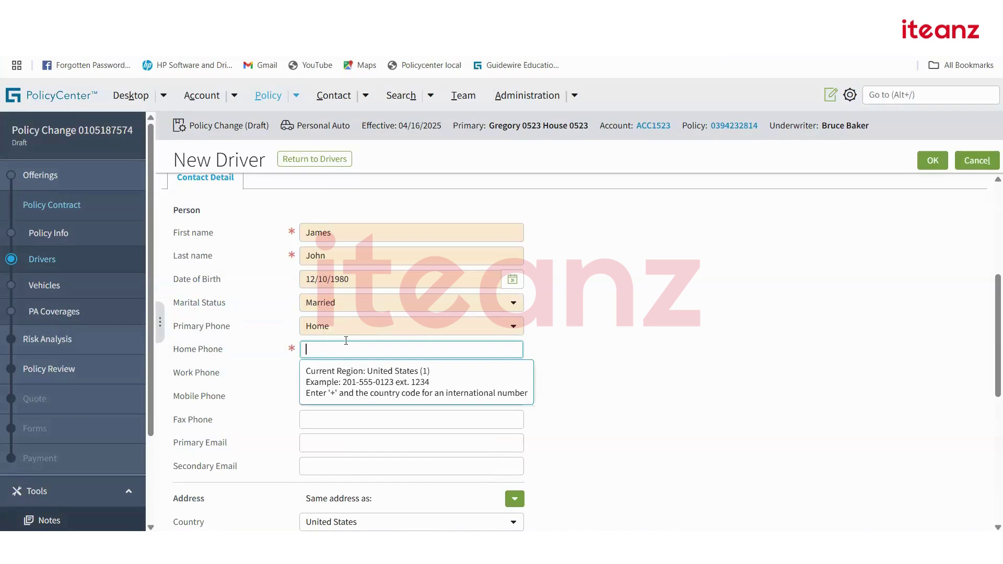
pyautogui.write('201-555-0989')
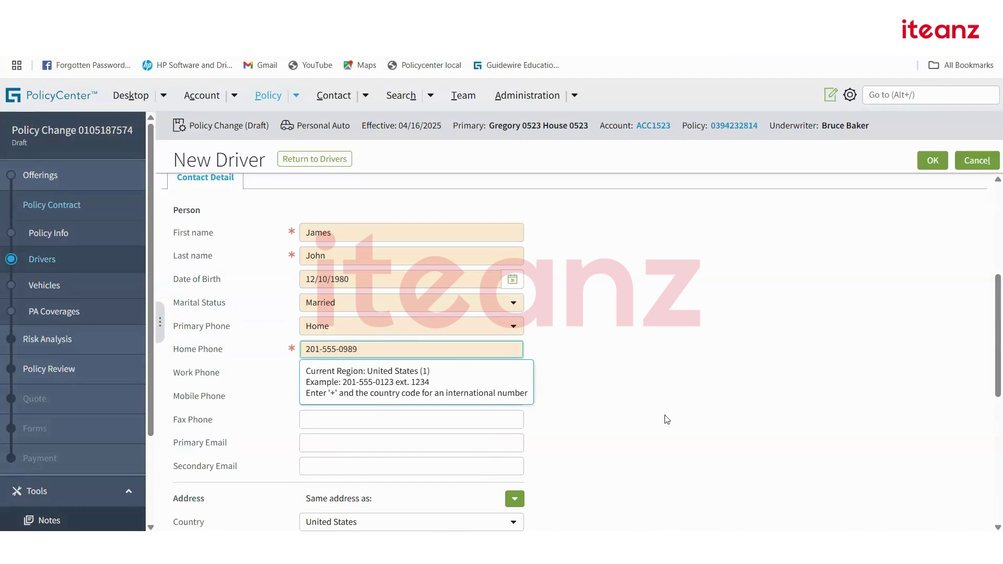
pyautogui.click(667, 391)
pyautogui.scroll(-4, 539, 385)
pyautogui.click(365, 351)
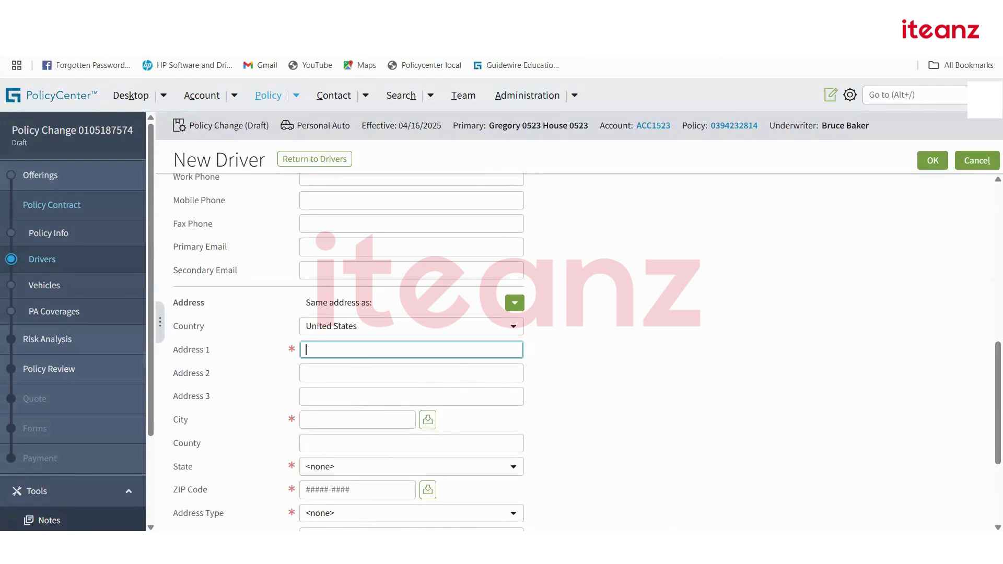
pyautogui.hotkey('ctrl', 't')
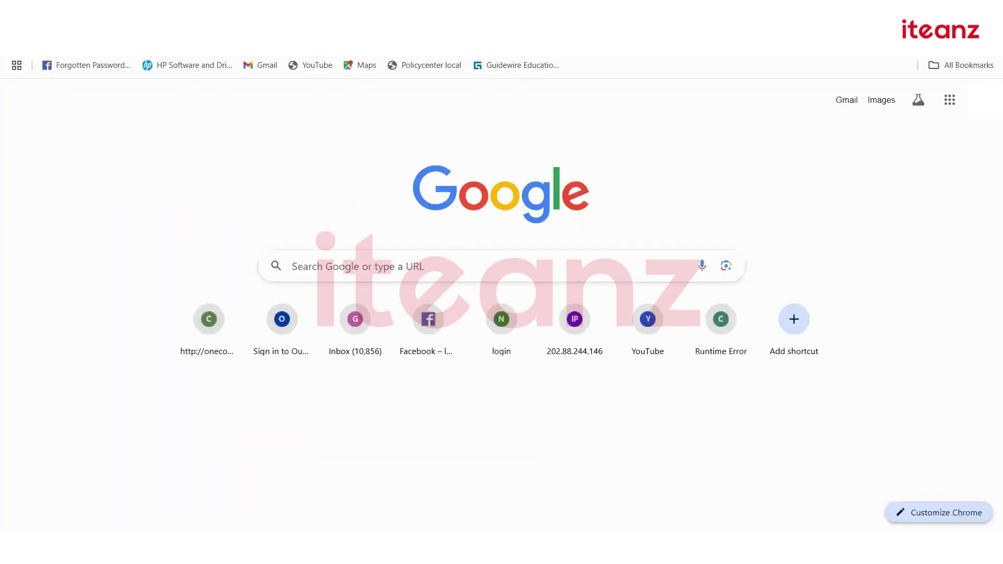
# Search for 'CA state random address' and check the Mail All Center result.
pyautogui.write('u')
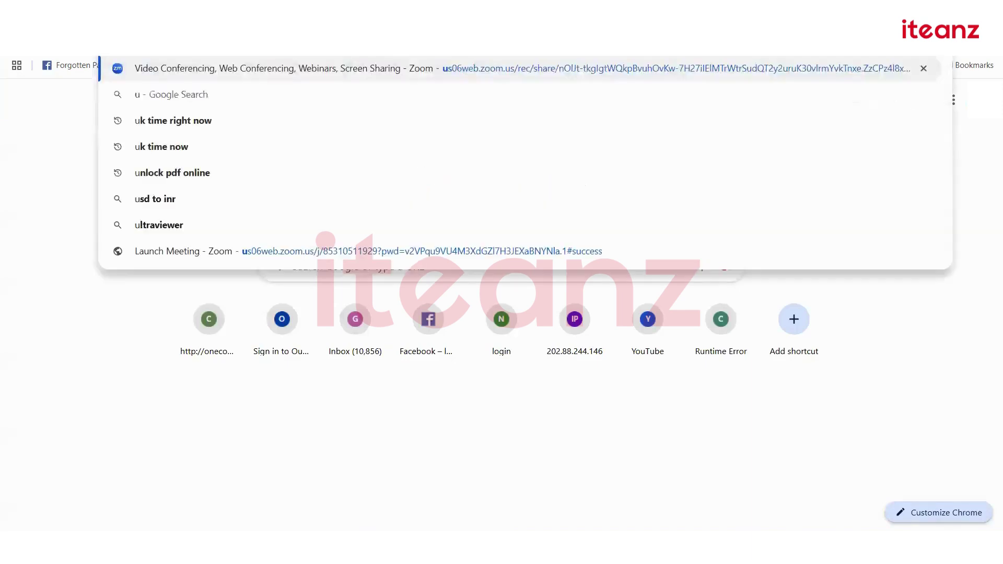
pyautogui.write('s address')
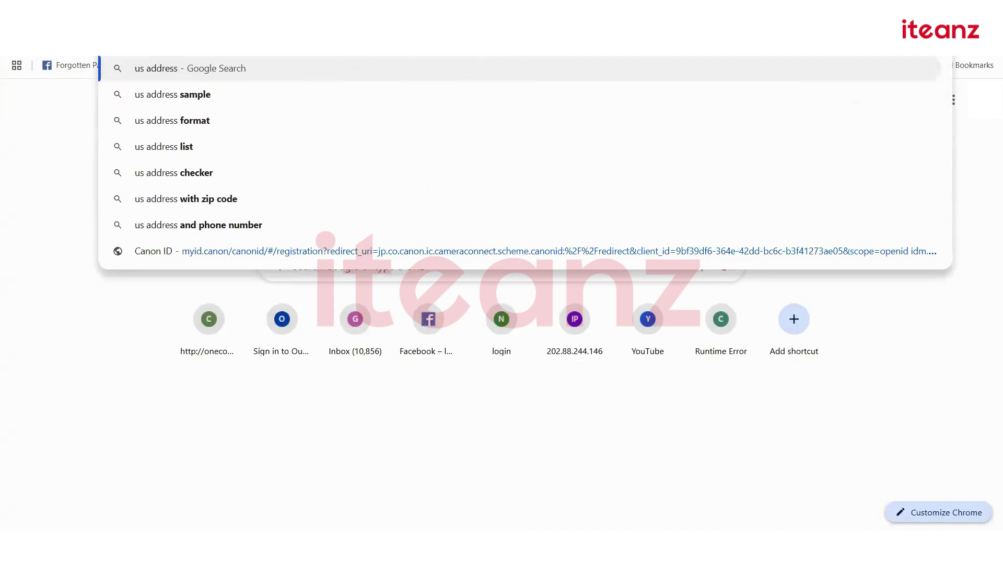
pyautogui.press('BackSpace')
pyautogui.press('BackSpace')
pyautogui.press('BackSpace')
pyautogui.press('BackSpace')
pyautogui.press('BackSpace')
pyautogui.press('BackSpace')
pyautogui.press('BackSpace')
pyautogui.press('BackSpace')
pyautogui.press('BackSpace')
pyautogui.press('BackSpace')
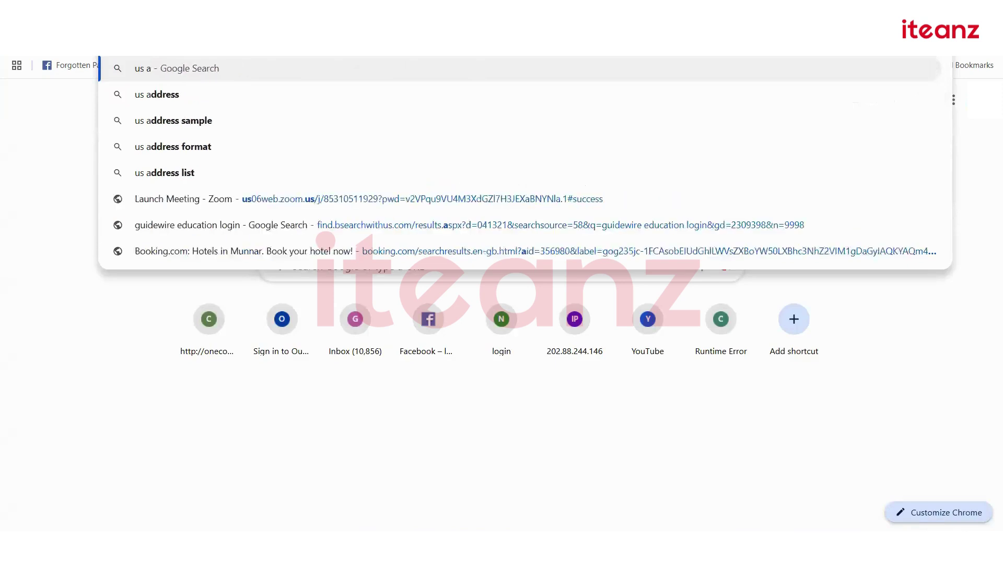
pyautogui.write('CA stat')
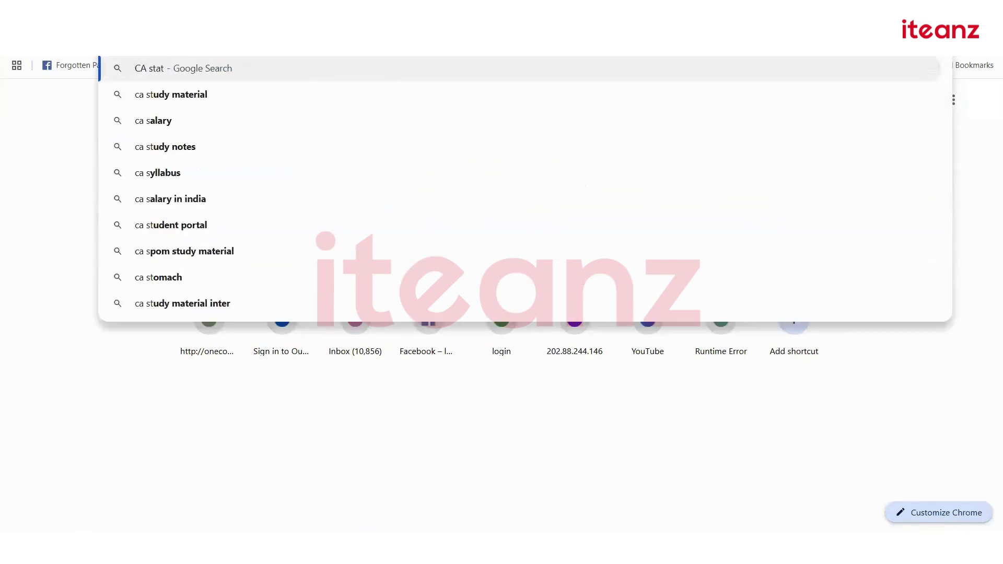
pyautogui.write('e random address')
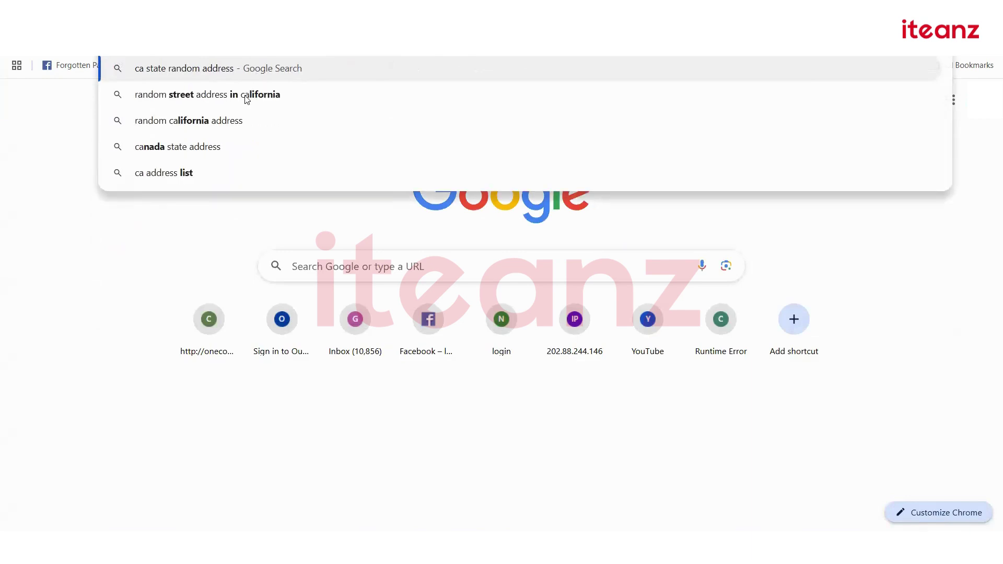
pyautogui.click(246, 95)
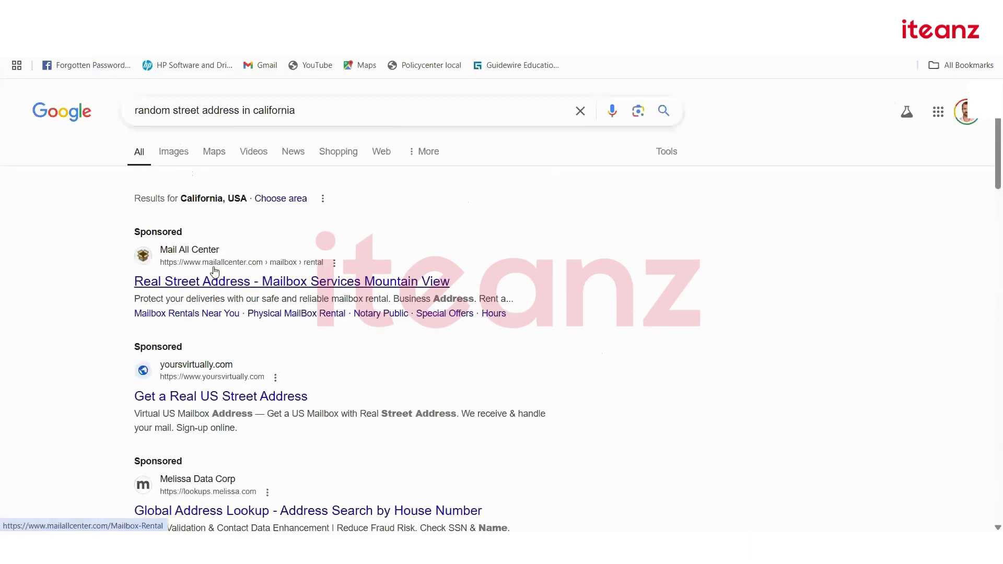
pyautogui.click(215, 285)
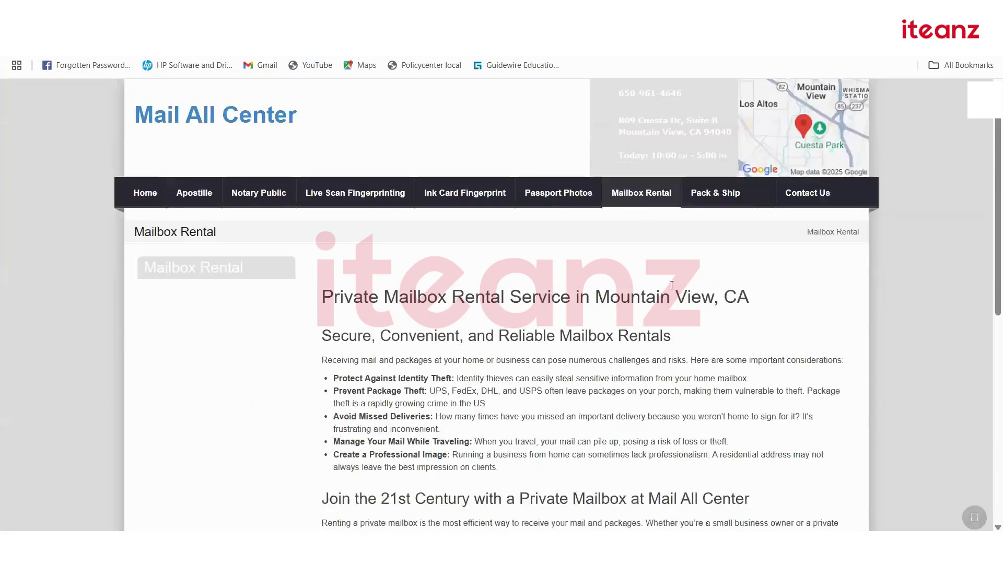
pyautogui.scroll(-3, 612, 323)
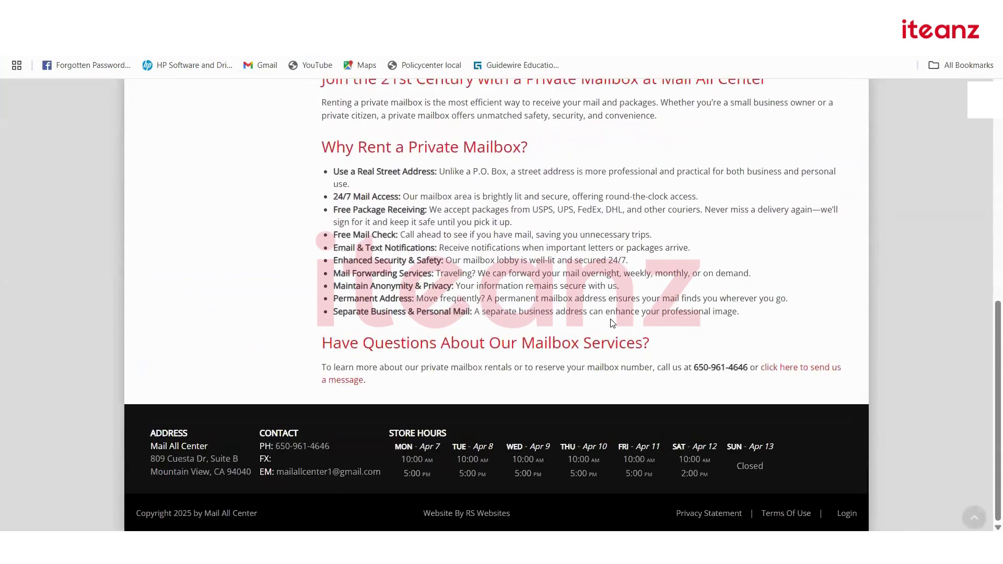
pyautogui.scroll(3, 613, 323)
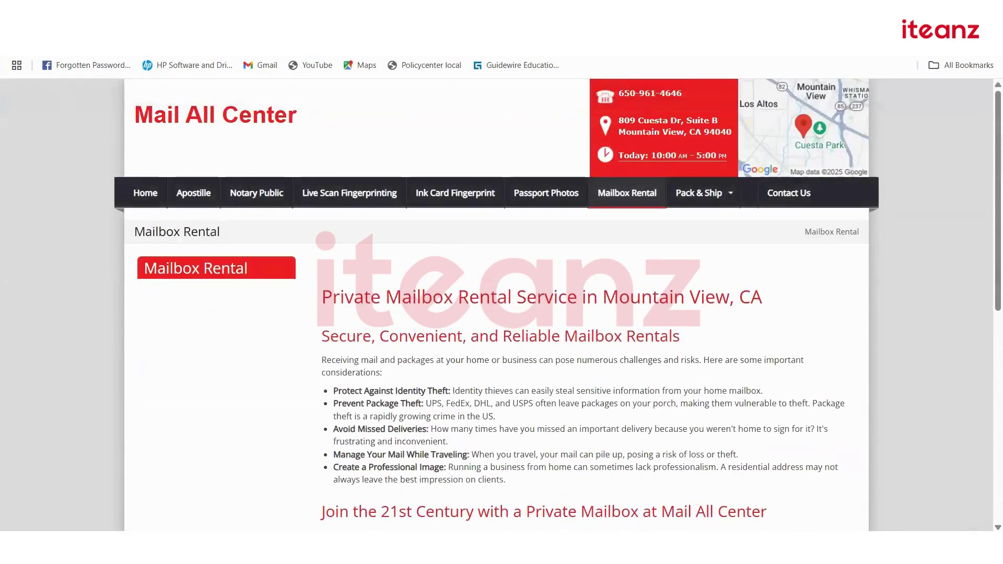
pyautogui.click(12, 33)
# Open the Random California Address page and copy the first street address.
pyautogui.scroll(-4, 438, 288)
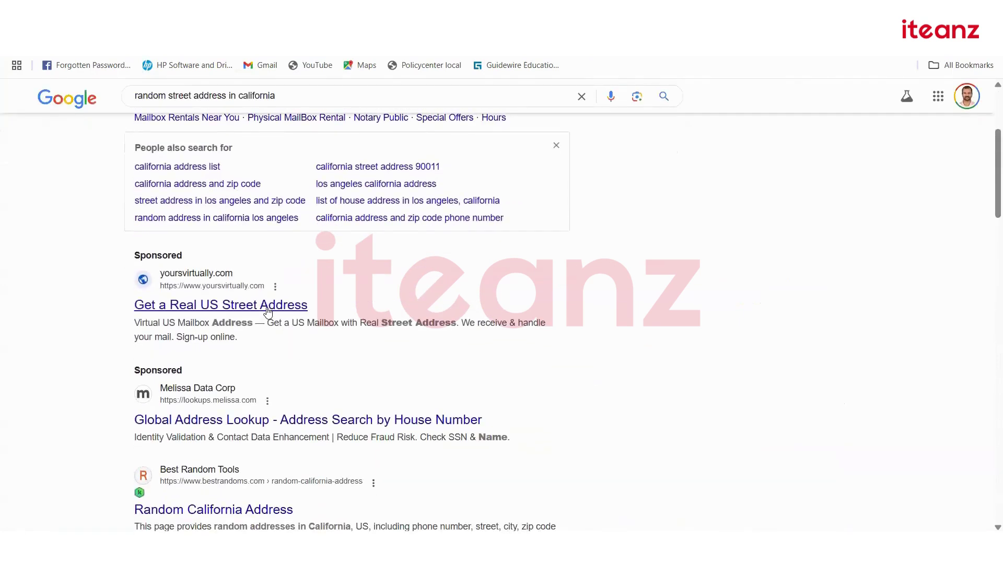
pyautogui.scroll(-2, 398, 408)
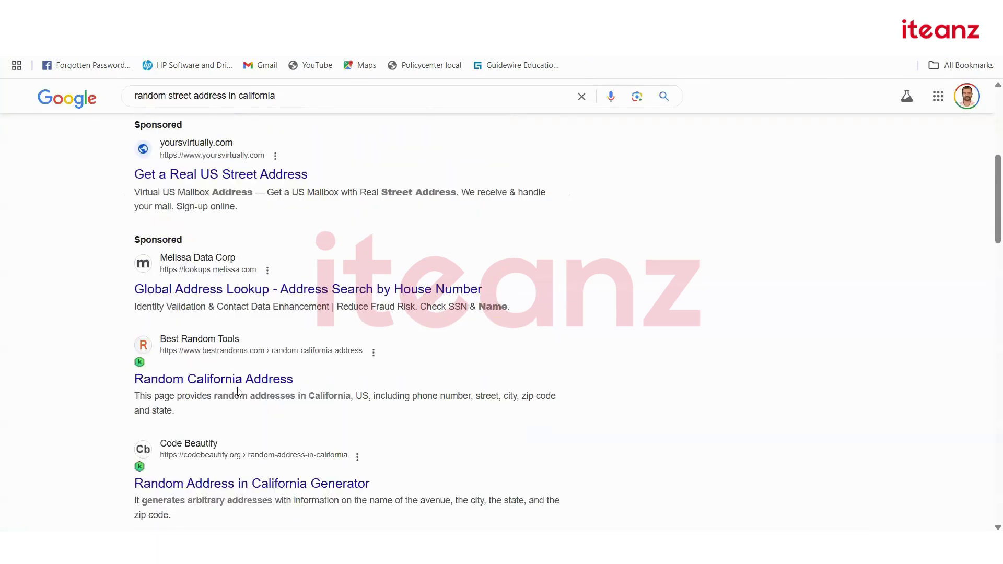
pyautogui.click(264, 380)
pyautogui.scroll(-1, 536, 347)
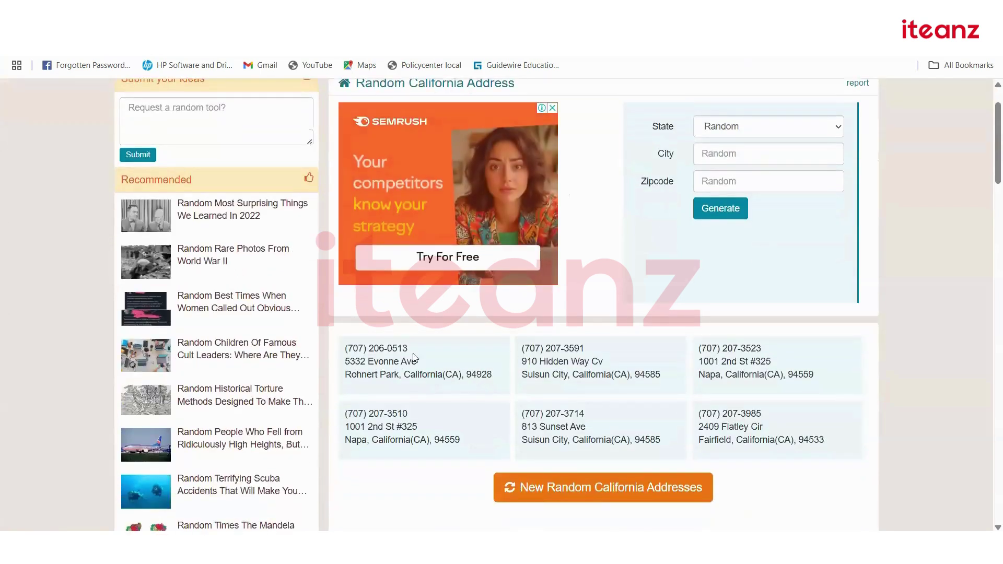
pyautogui.moveTo(421, 366); pyautogui.dragTo(345, 366)
pyautogui.hotkey('ctrl', 'c')
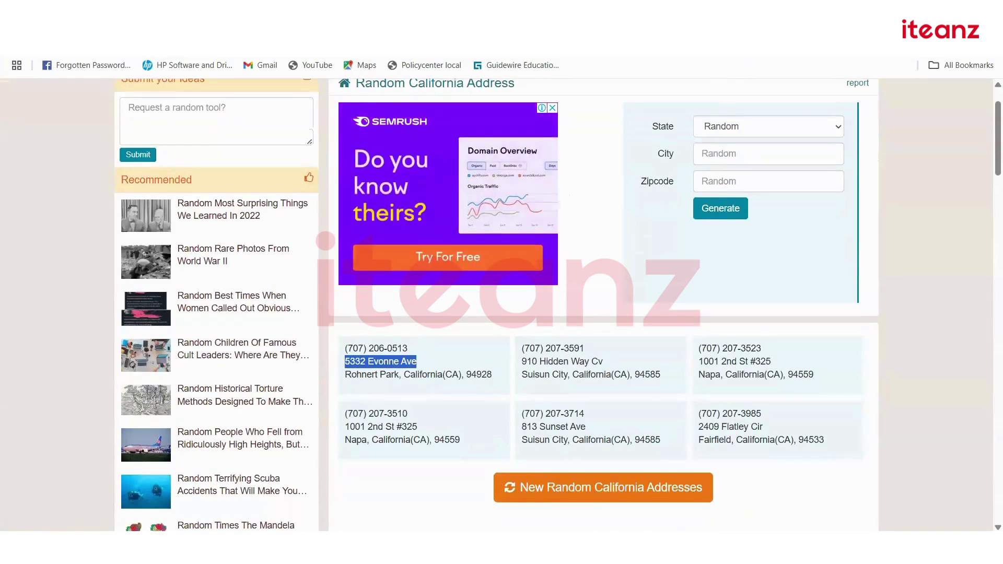
pyautogui.hotkey('ctrl', 'Tab')
# Fill the driver's street and city Rohnert Park, with state California.
pyautogui.hotkey('ctrl', 'v')
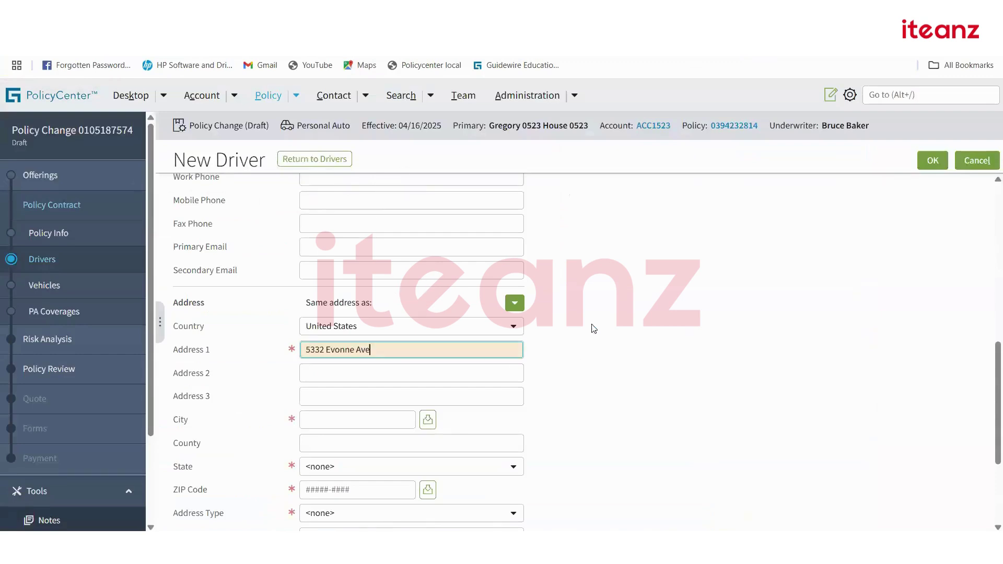
pyautogui.hotkey('ctrl', 'Tab')
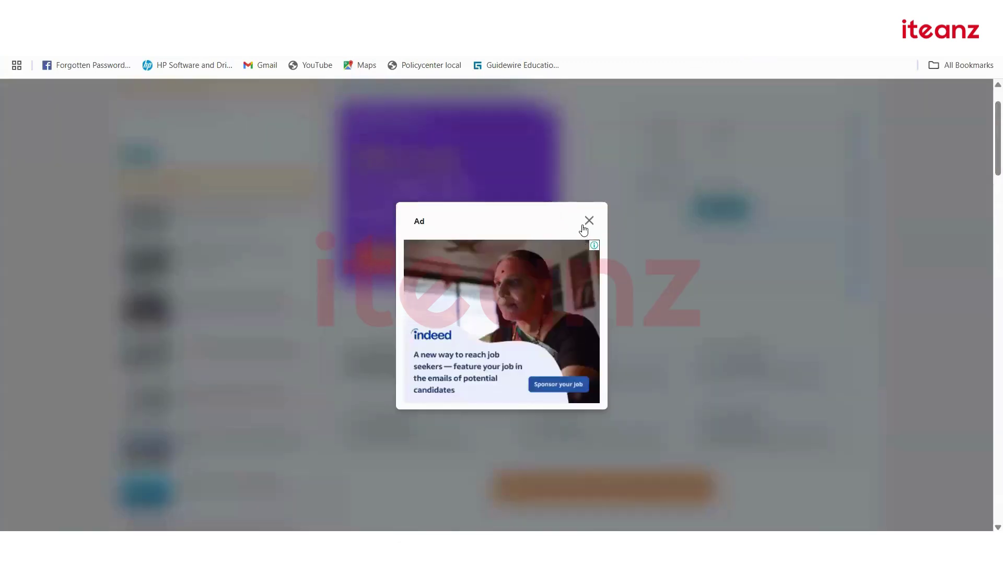
pyautogui.click(587, 220)
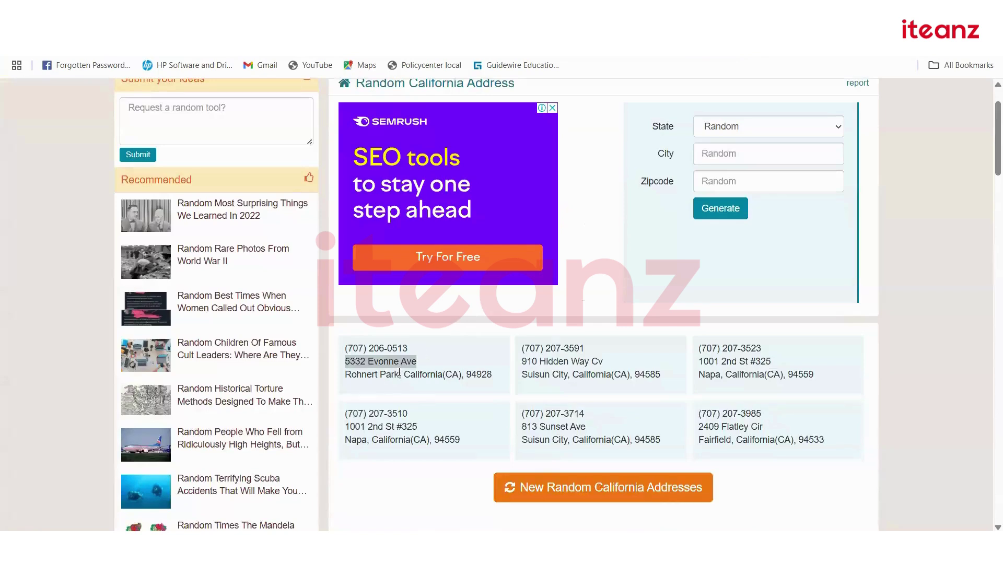
pyautogui.moveTo(345, 376); pyautogui.dragTo(399, 375)
pyautogui.hotkey('ctrl', 'c')
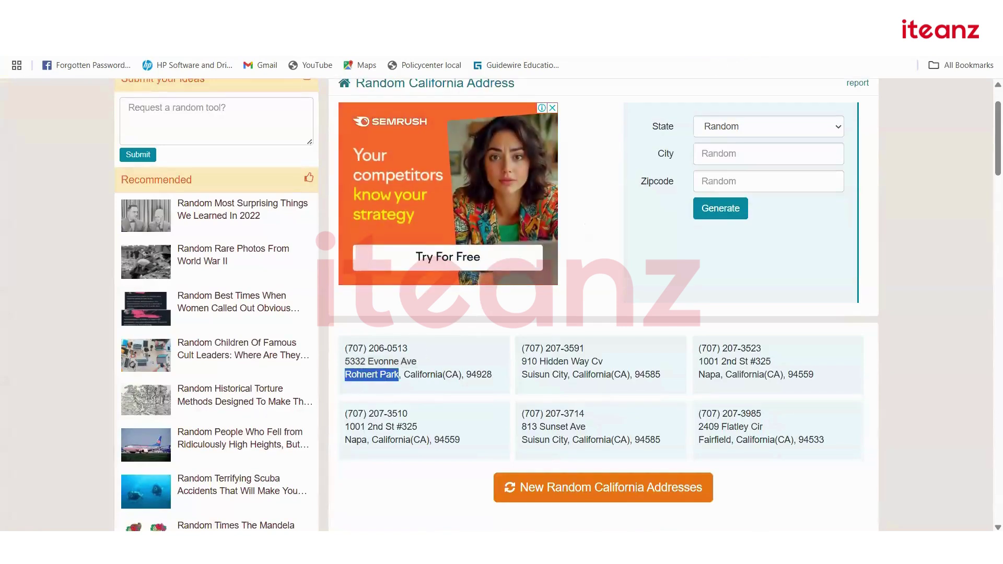
pyautogui.hotkey('ctrl', 'Tab')
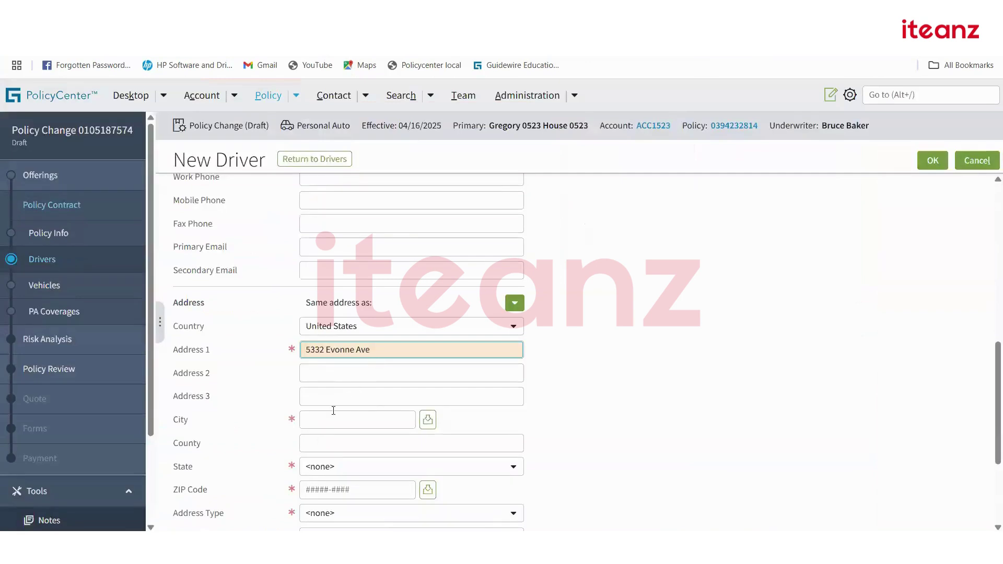
pyautogui.click(324, 420)
pyautogui.hotkey('ctrl', 'v')
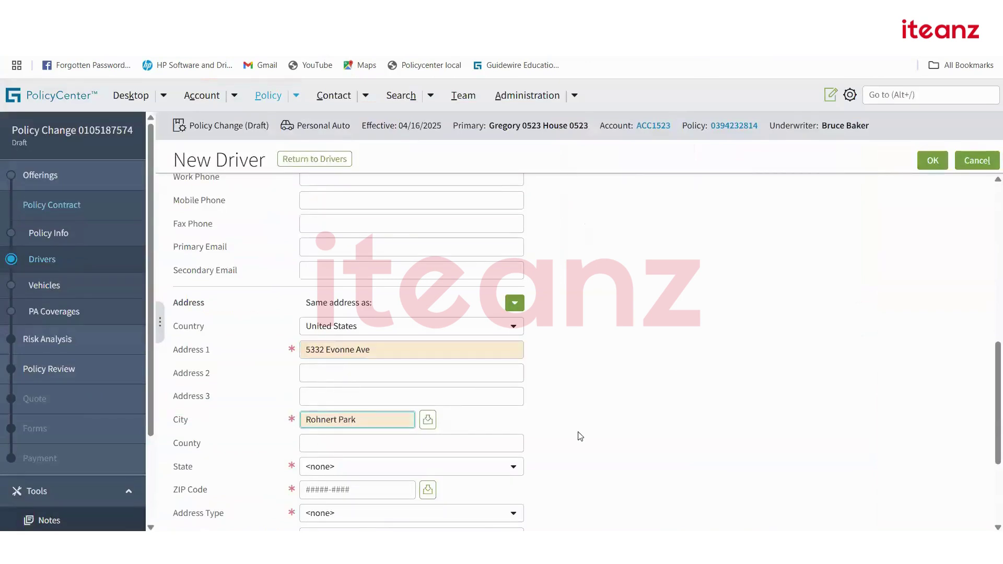
pyautogui.click(457, 467)
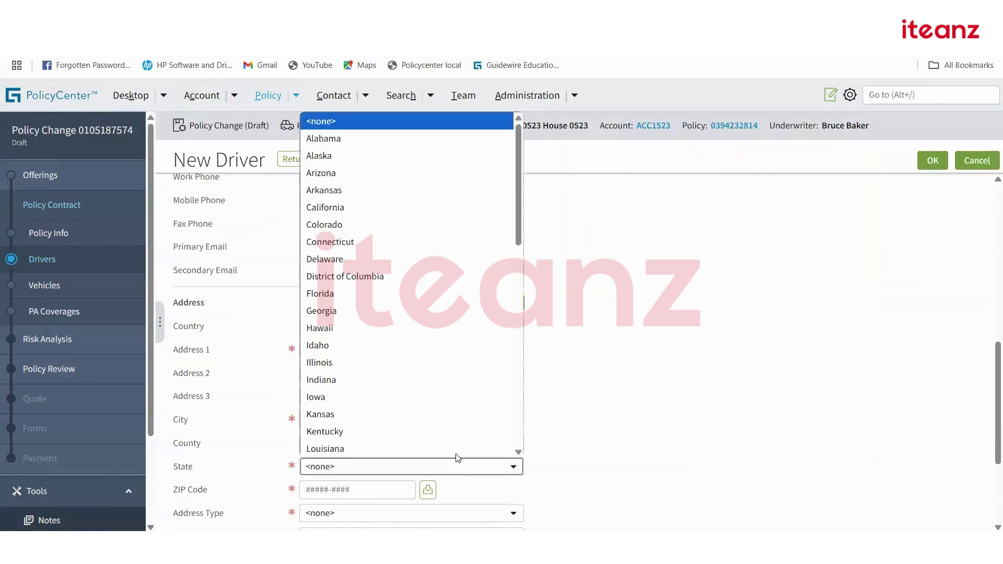
pyautogui.click(338, 208)
# Add ZIP code 94928 and set the address type to Billing.
pyautogui.scroll(-2, 696, 340)
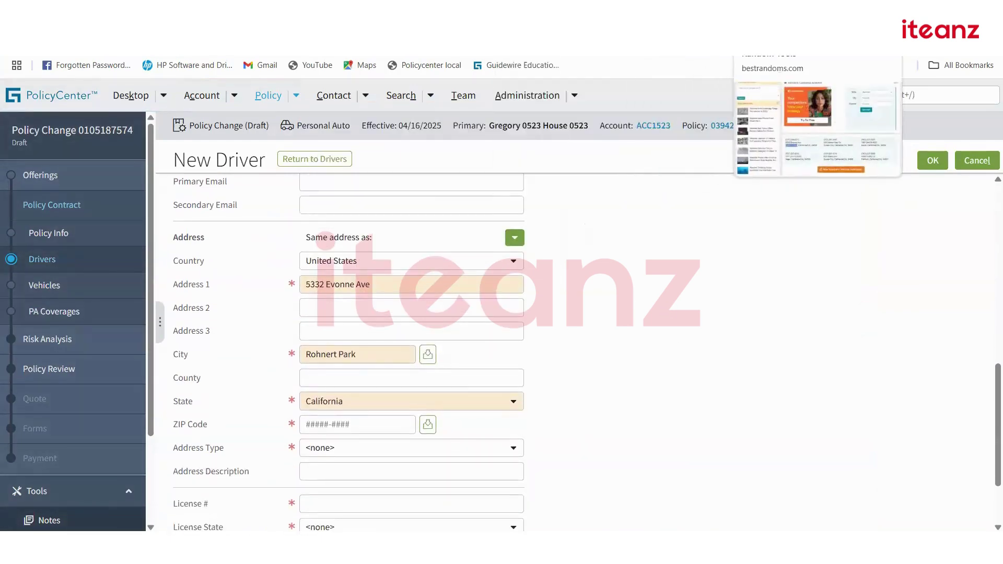
pyautogui.click(800, 37)
pyautogui.moveTo(491, 374); pyautogui.dragTo(467, 374)
pyautogui.hotkey('ctrl', 'c')
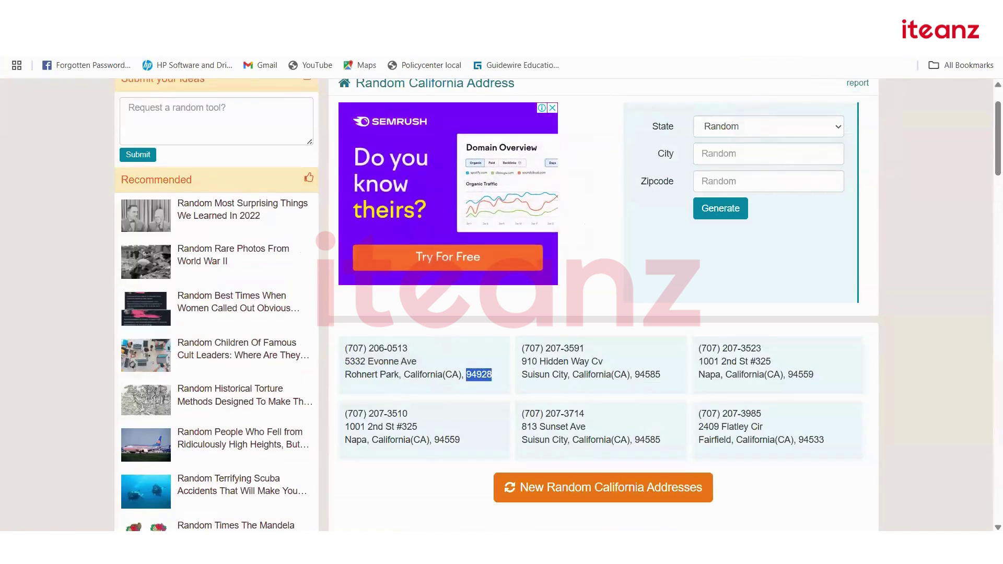
pyautogui.hotkey('ctrl', 'shift', 'Tab')
pyautogui.click(393, 425)
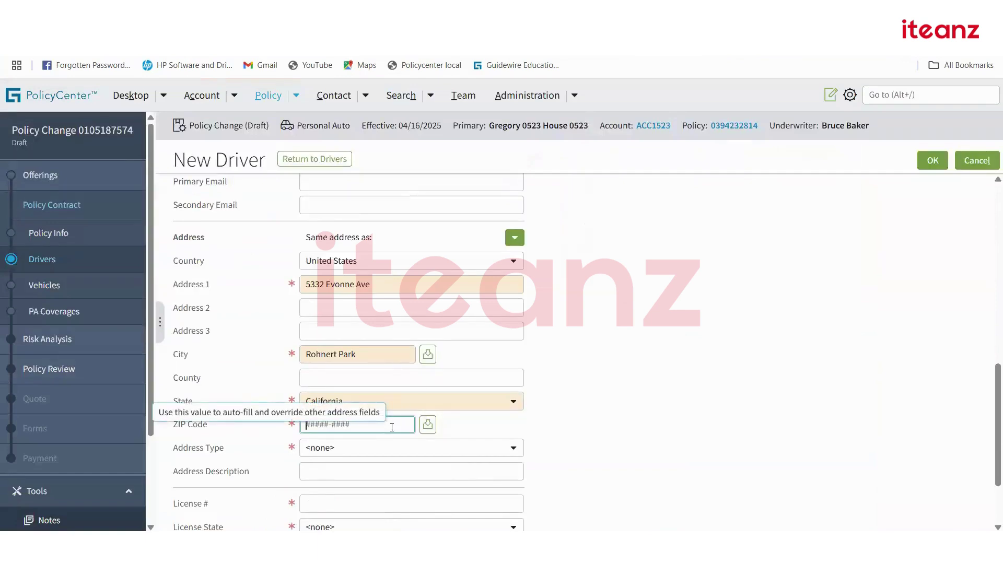
pyautogui.hotkey('ctrl', 'v')
pyautogui.click(372, 448)
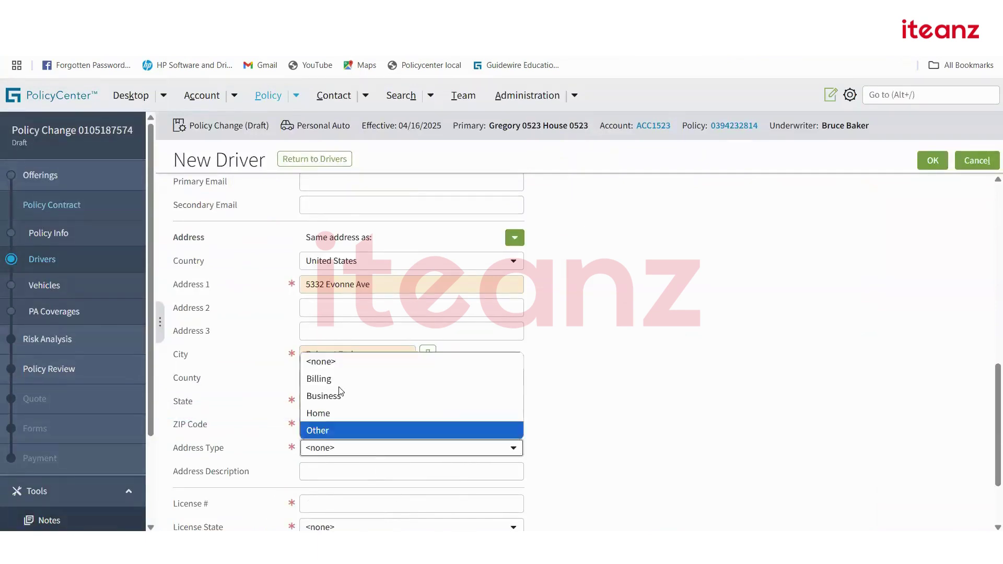
pyautogui.click(476, 379)
# Enter the license number with license state California, and save the new driver.
pyautogui.scroll(-3, 418, 436)
pyautogui.click(401, 404)
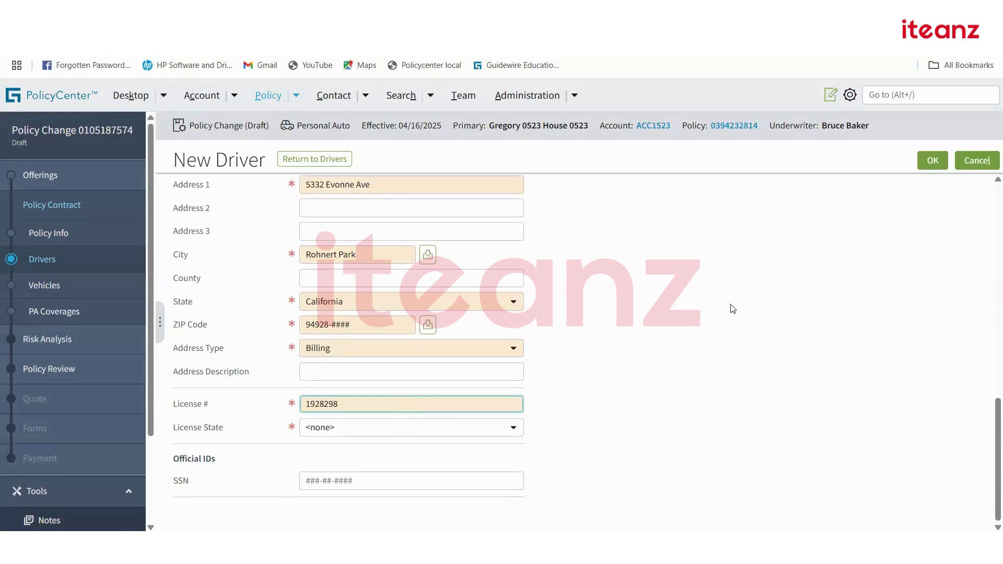
pyautogui.click(733, 309)
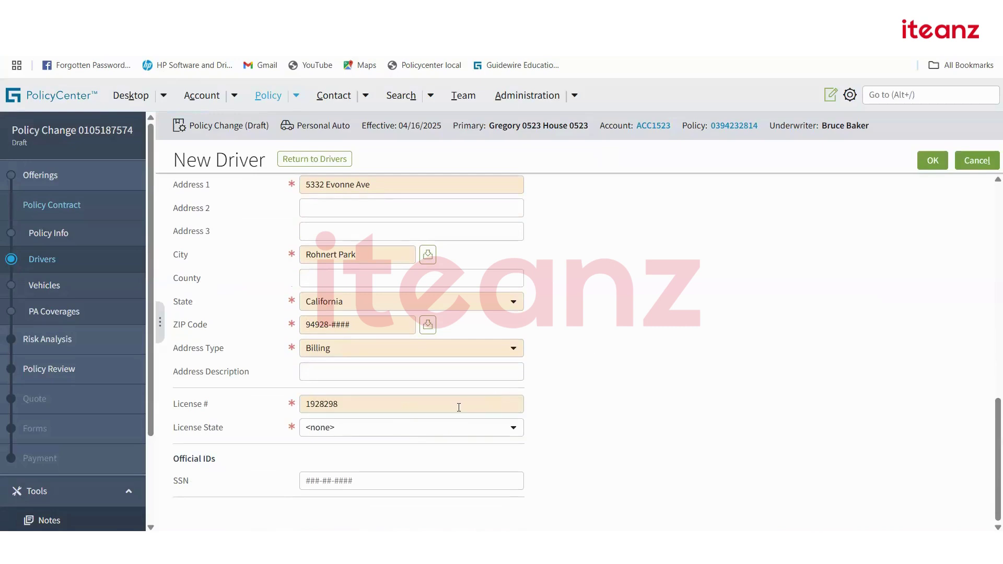
pyautogui.click(444, 430)
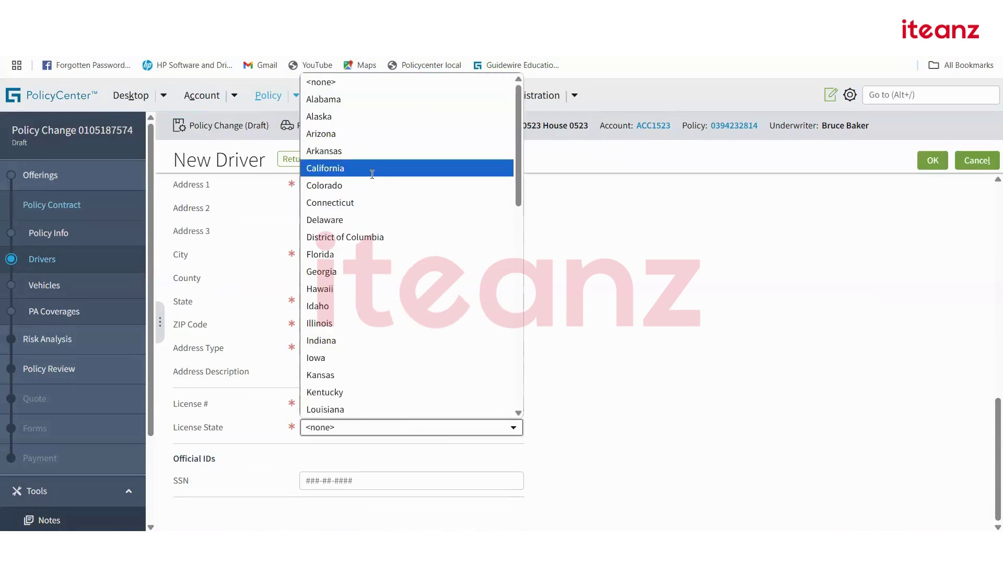
pyautogui.click(365, 170)
pyautogui.scroll(10, 753, 374)
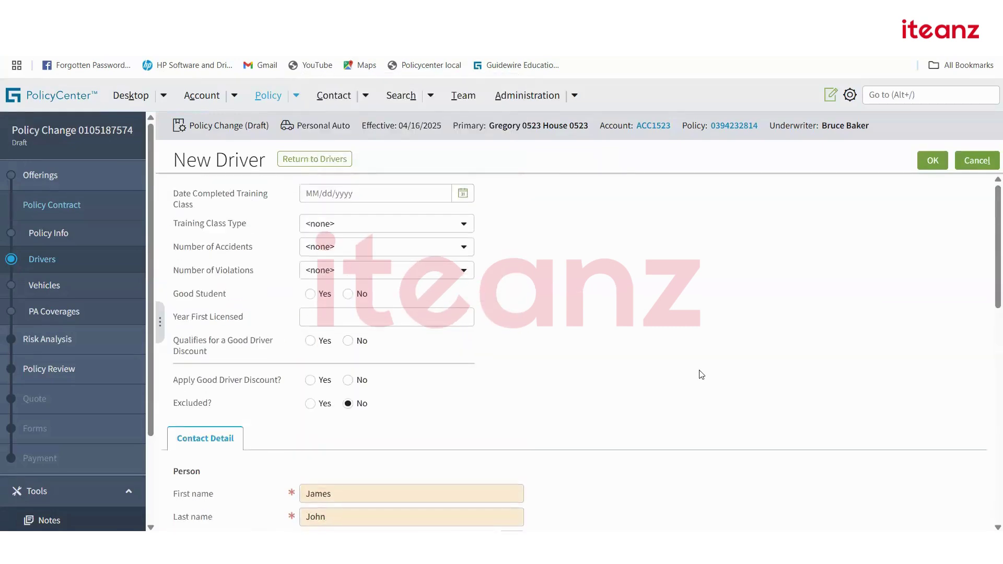
pyautogui.click(933, 161)
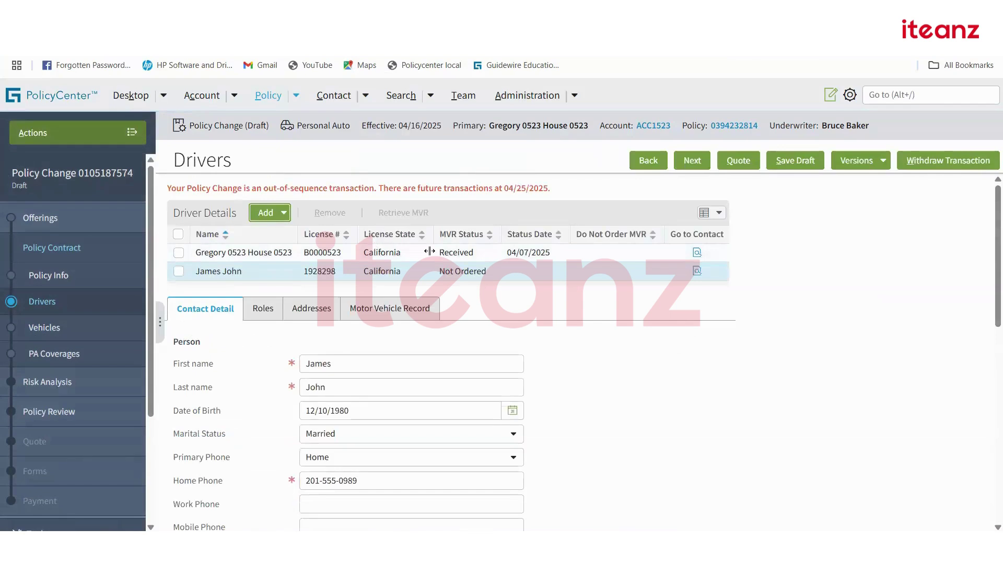
# Try quoting, fill in the driver's Year First Licensed, and re-quote to review validation results.
pyautogui.click(738, 160)
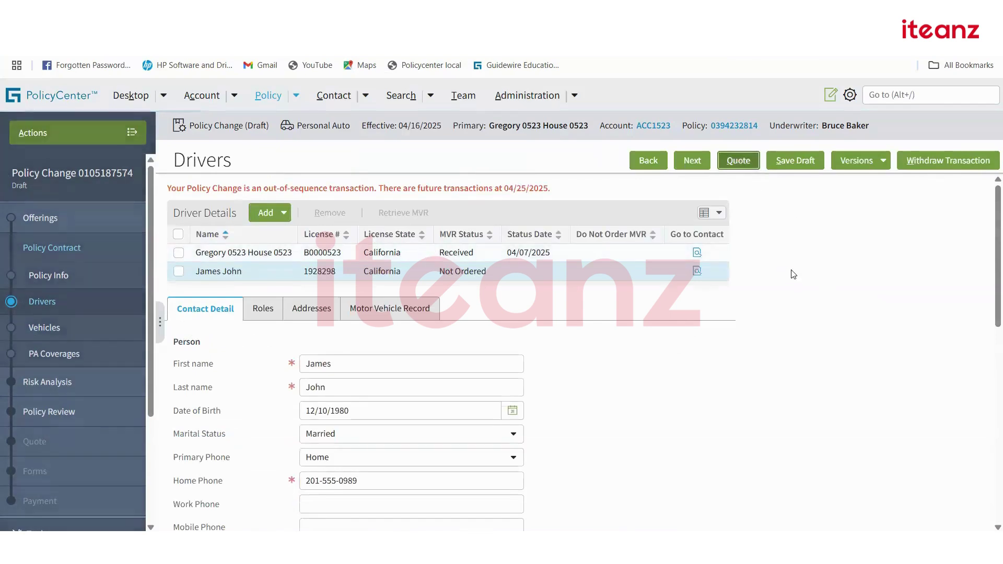
pyautogui.scroll(-8, 470, 379)
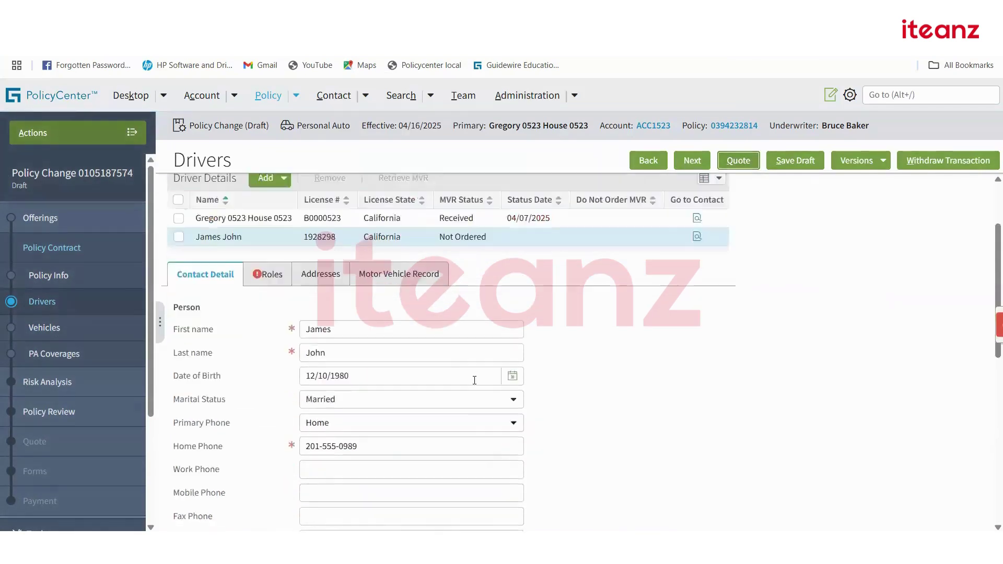
pyautogui.scroll(-3, 384, 387)
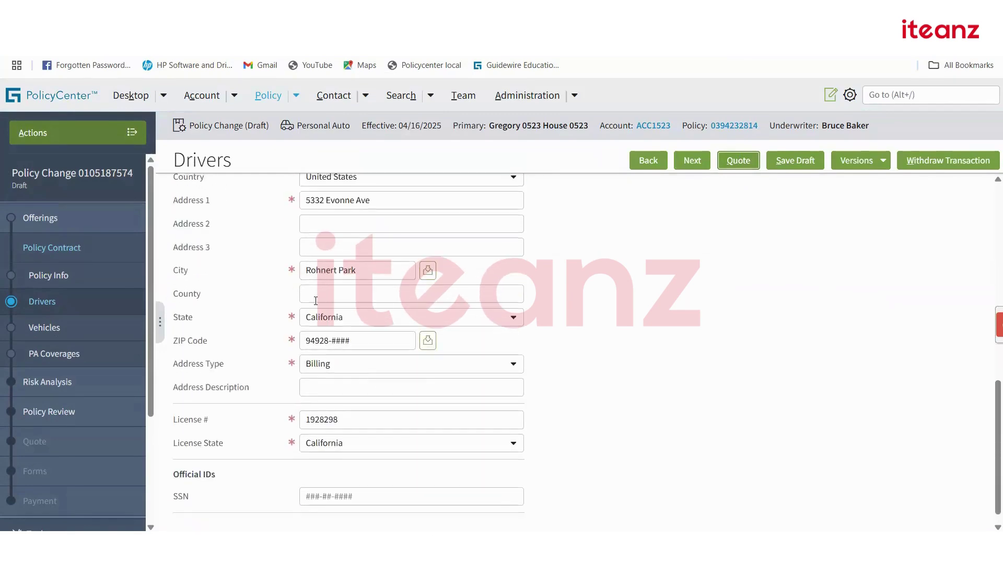
pyautogui.scroll(10, 422, 370)
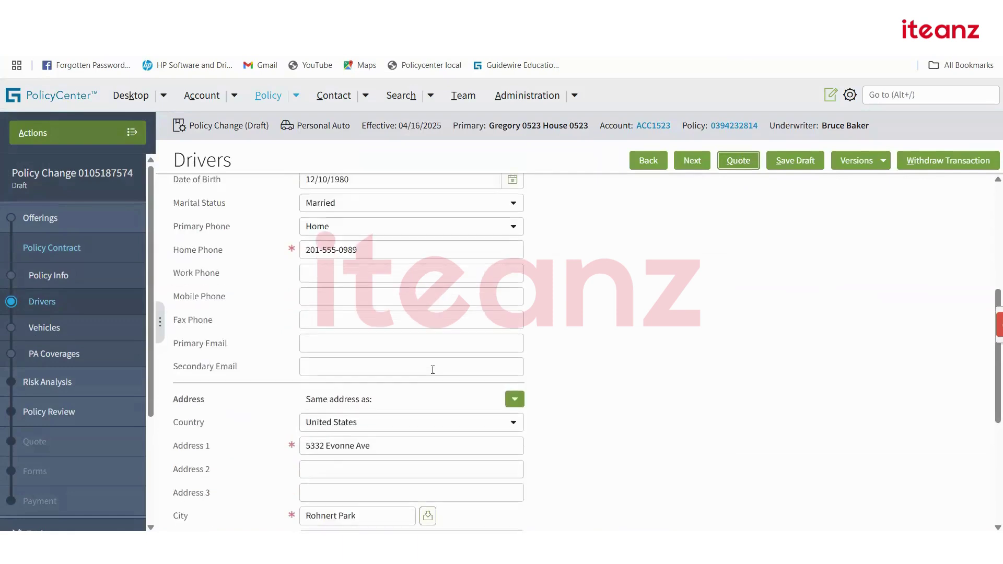
pyautogui.click(267, 274)
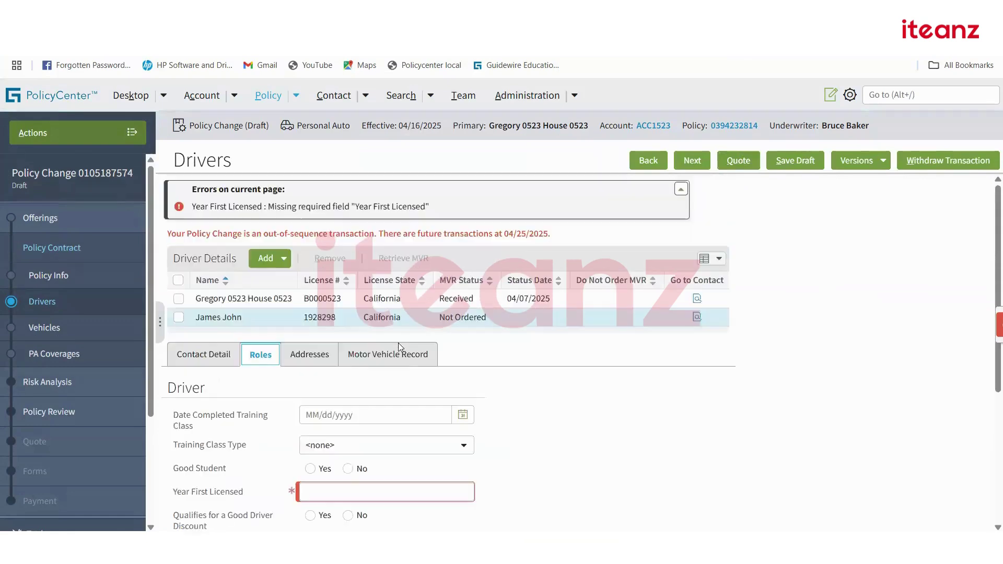
pyautogui.scroll(-1, 346, 361)
pyautogui.click(346, 360)
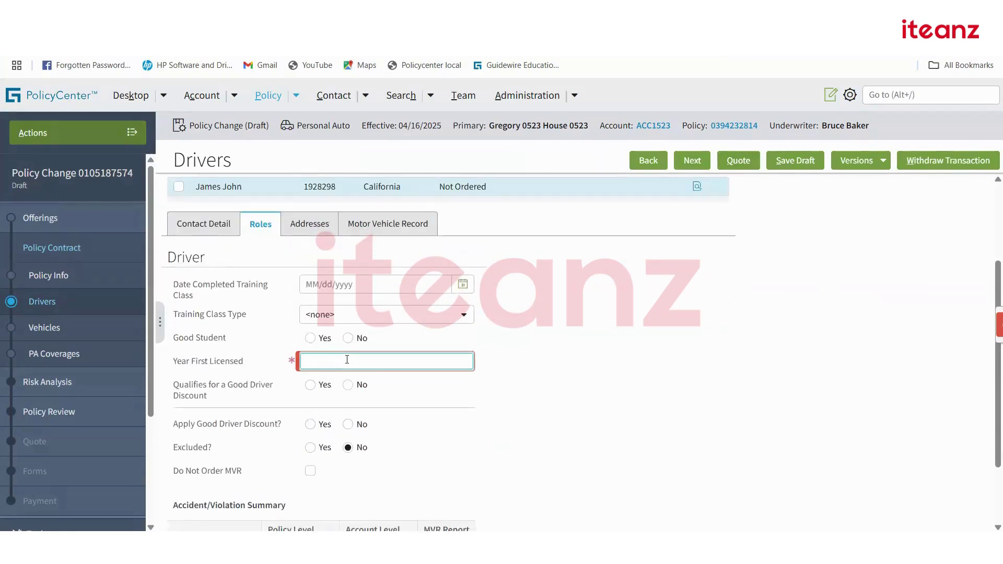
pyautogui.write('1998')
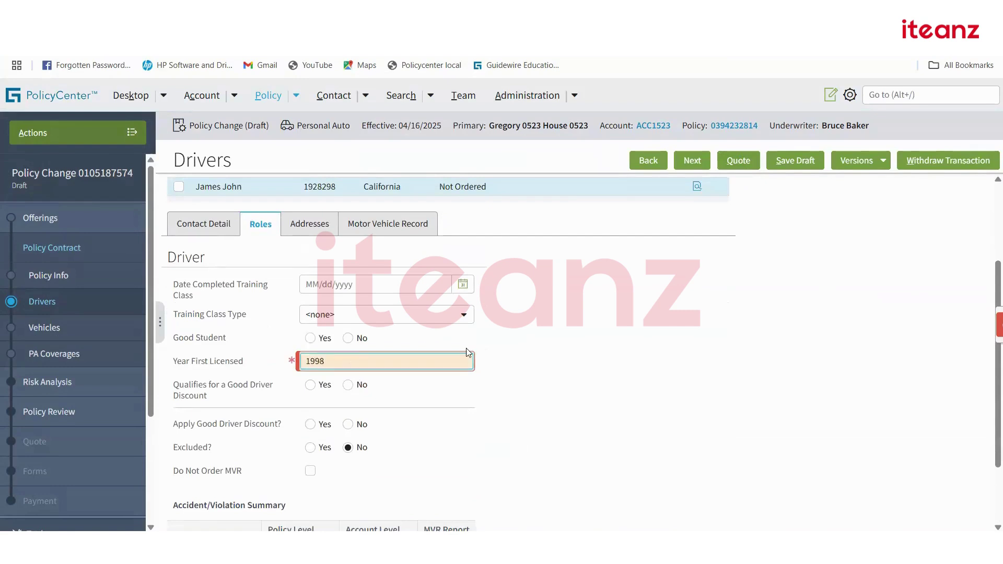
pyautogui.click(611, 368)
pyautogui.click(738, 161)
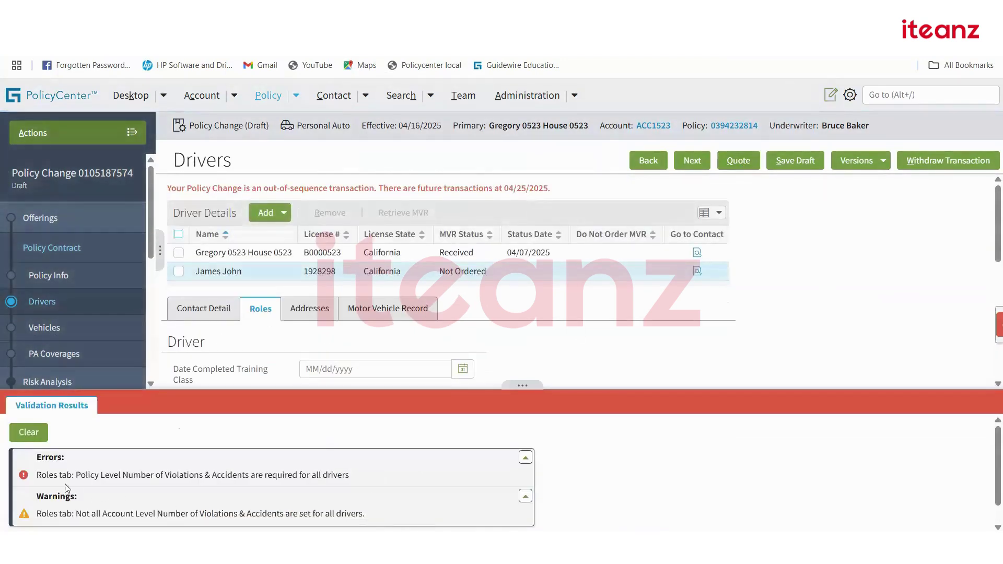
pyautogui.click(28, 432)
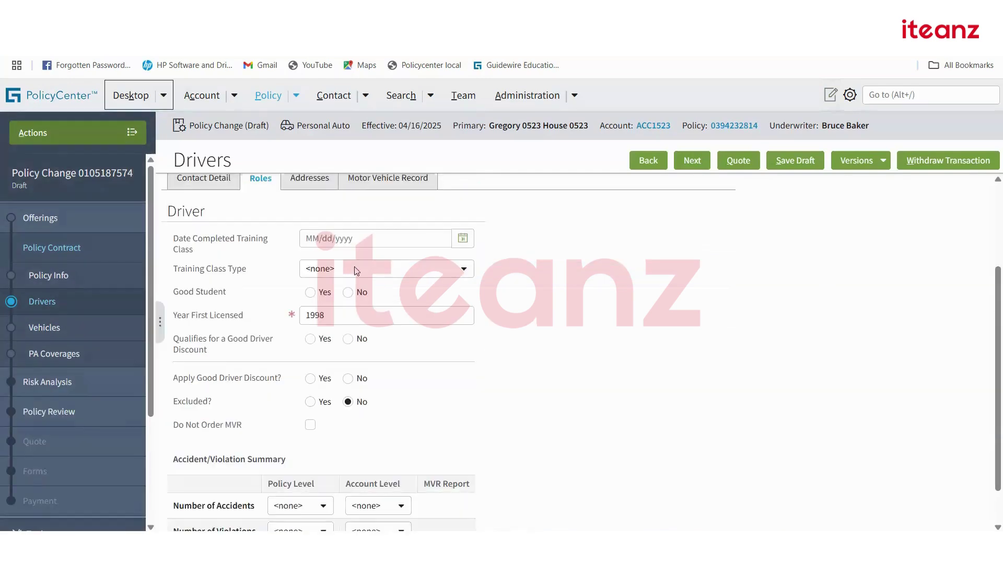
pyautogui.scroll(3, 282, 319)
pyautogui.scroll(-3, 418, 398)
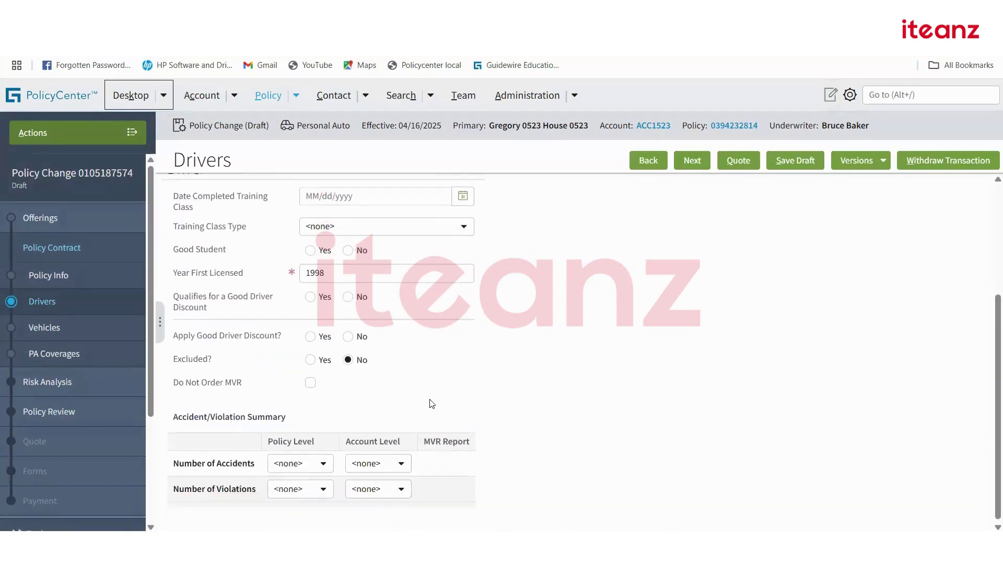
# Set accidents to 3 policy / 2 account and violations to 2 / 3, then quote.
pyautogui.click(322, 458)
pyautogui.click(381, 459)
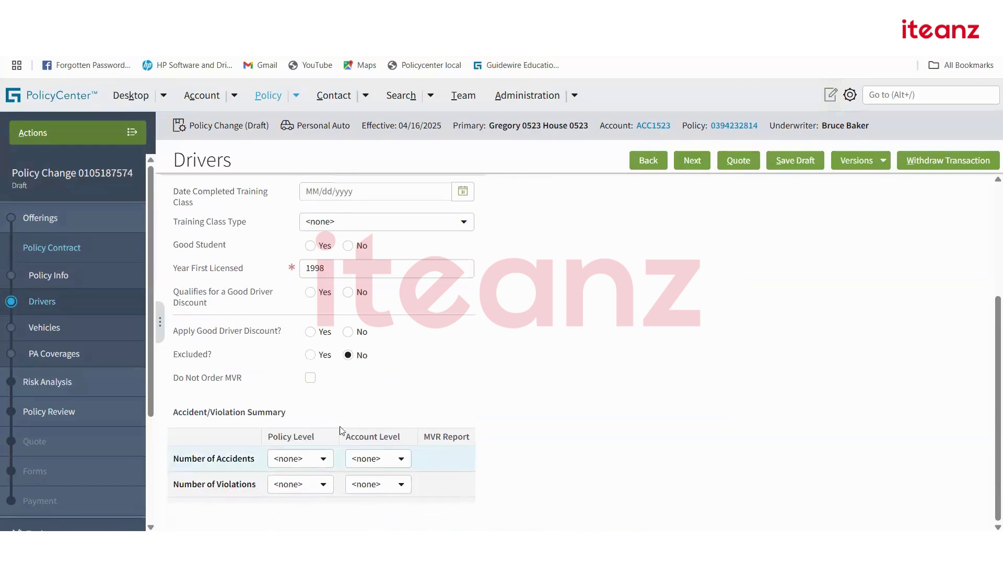
pyautogui.click(381, 460)
pyautogui.click(323, 458)
pyautogui.click(293, 407)
pyautogui.click(381, 459)
pyautogui.click(380, 389)
pyautogui.click(295, 484)
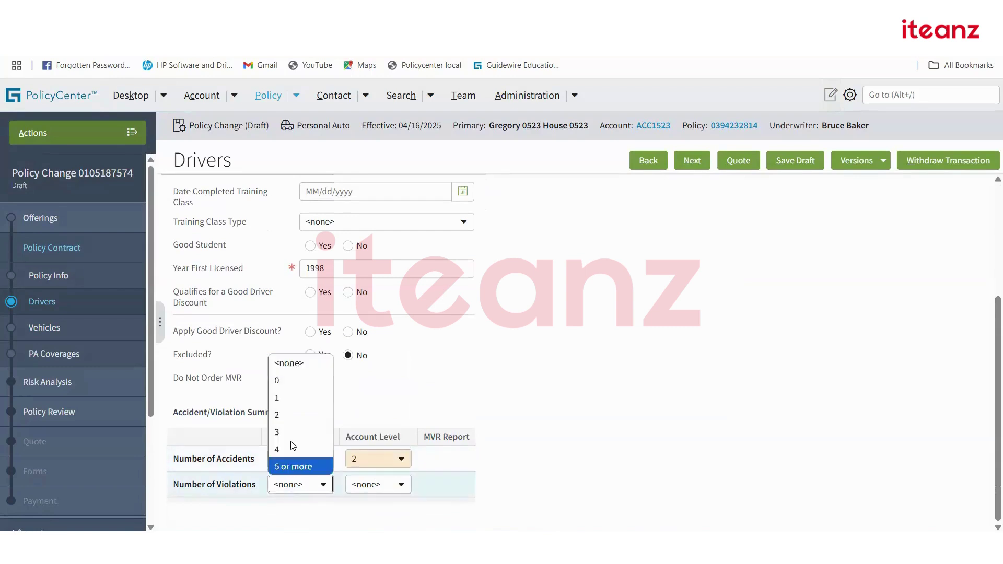
pyautogui.click(314, 413)
pyautogui.click(367, 483)
pyautogui.click(365, 430)
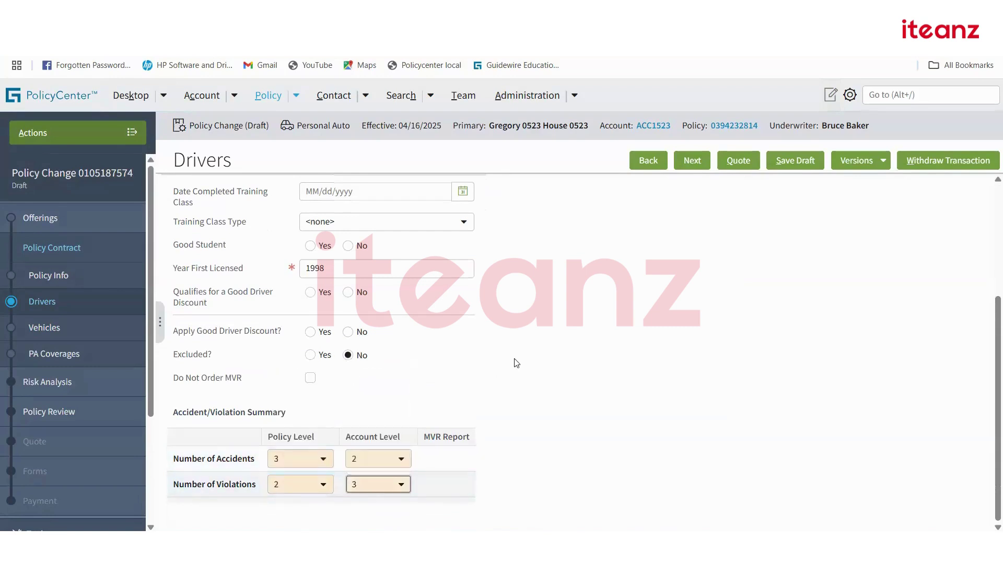
pyautogui.scroll(4, 540, 387)
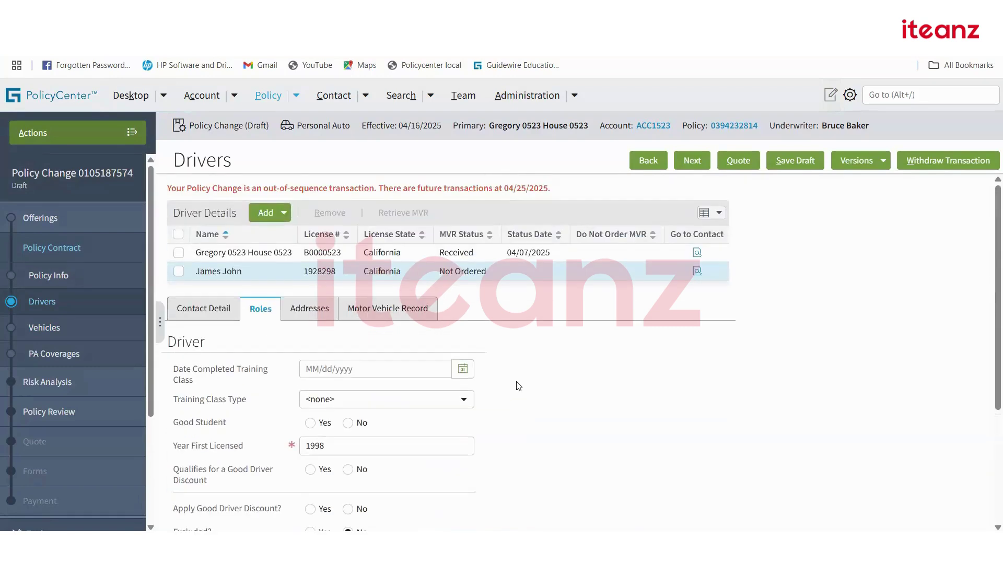
pyautogui.click(738, 160)
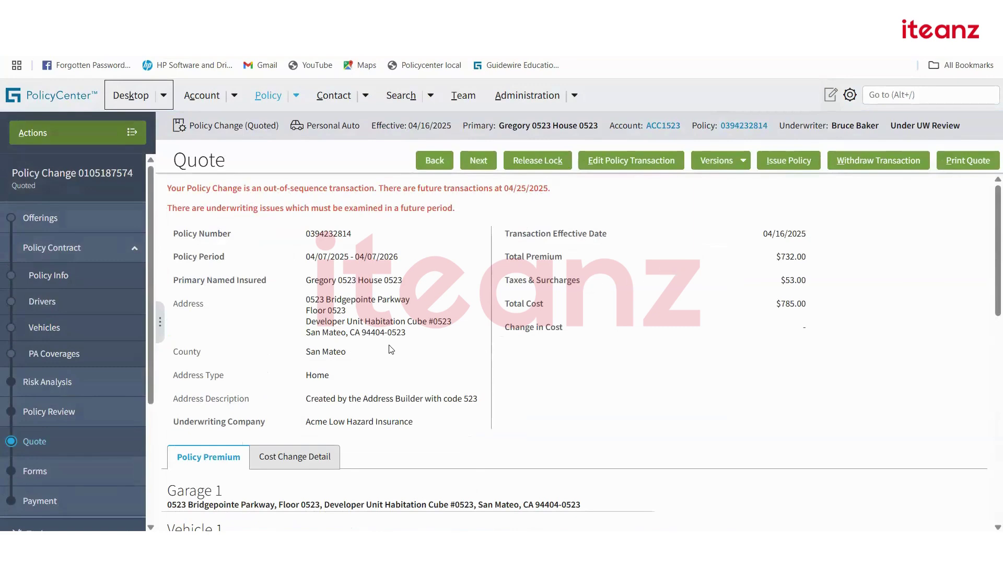
# From Risk Analysis, try issuing the change, which is blocked by the accidents/violations MVR mismatch.
pyautogui.scroll(-3, 70, 433)
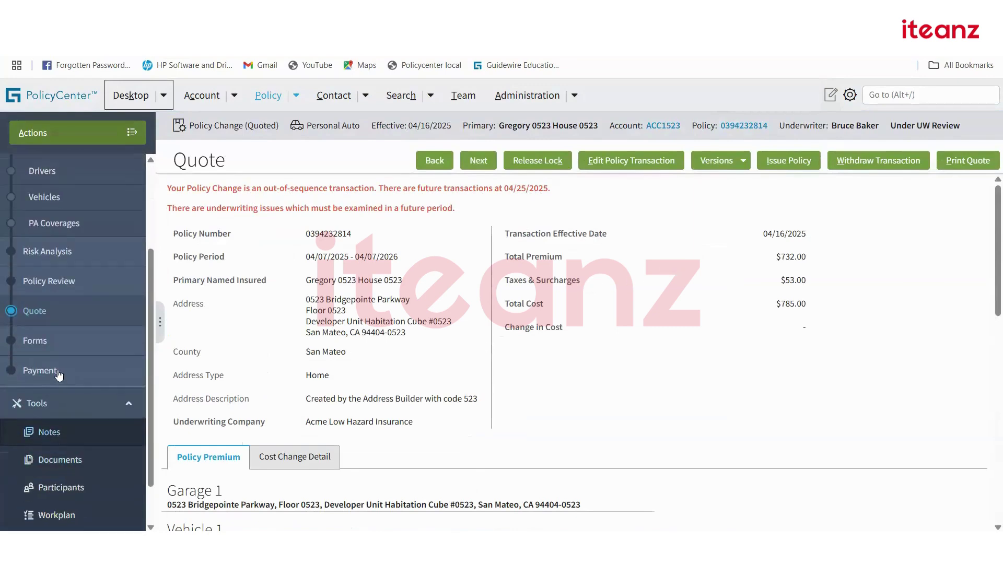
pyautogui.click(58, 251)
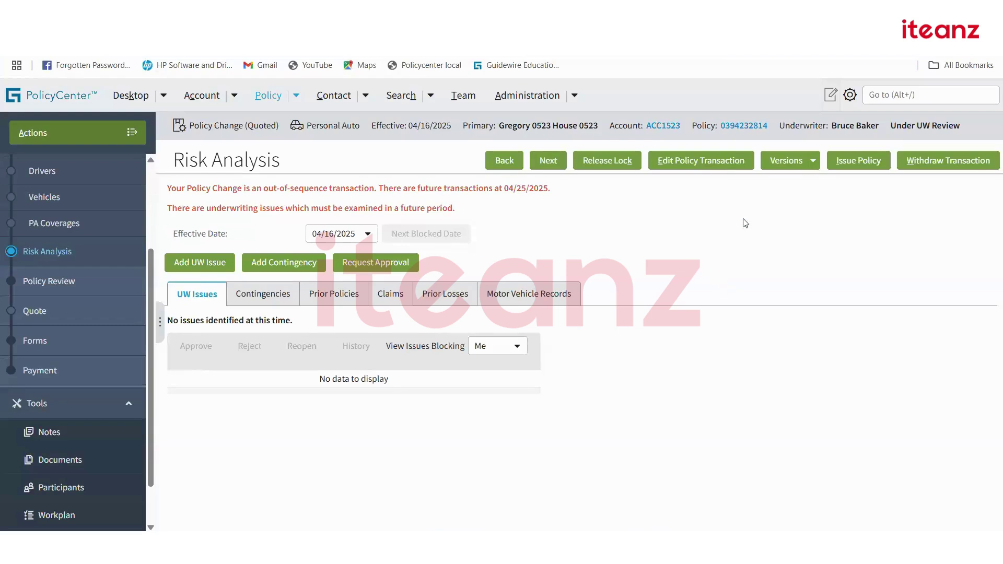
pyautogui.click(876, 162)
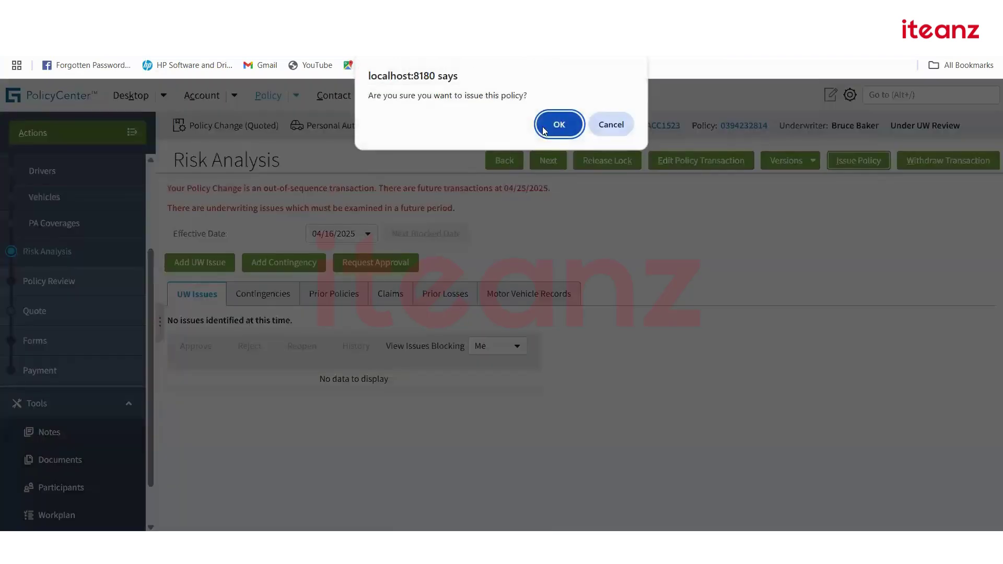
pyautogui.click(554, 124)
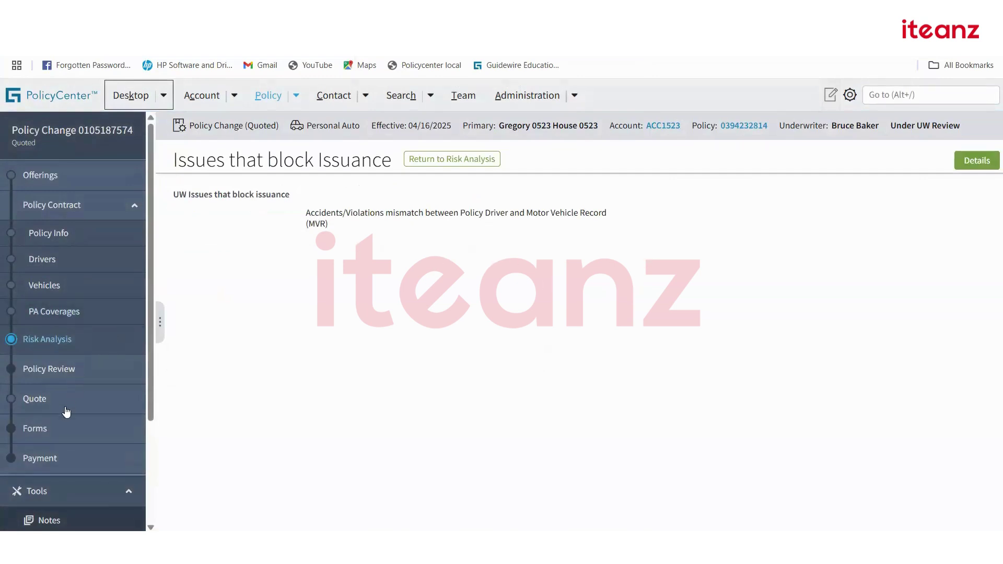
pyautogui.click(987, 163)
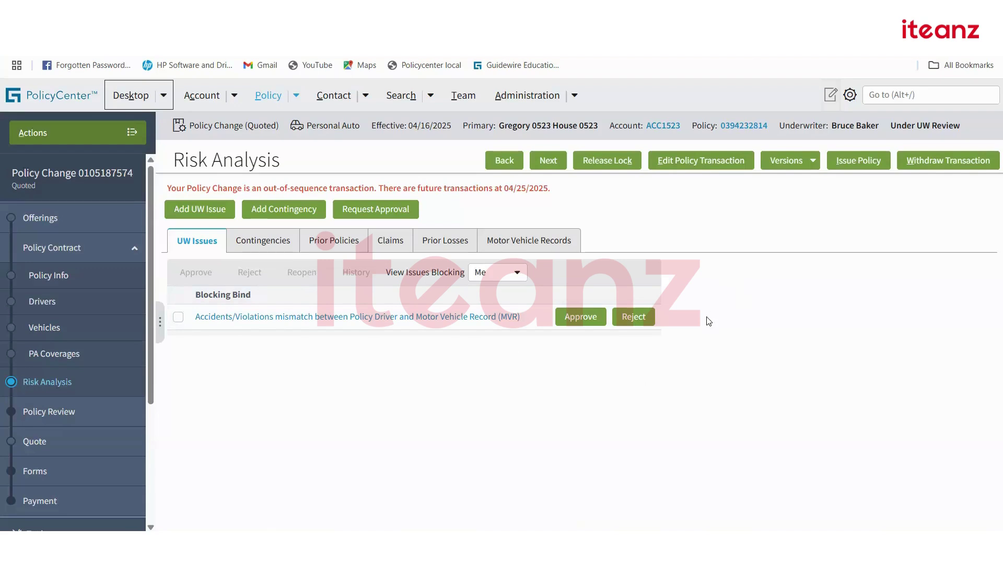
pyautogui.click(577, 318)
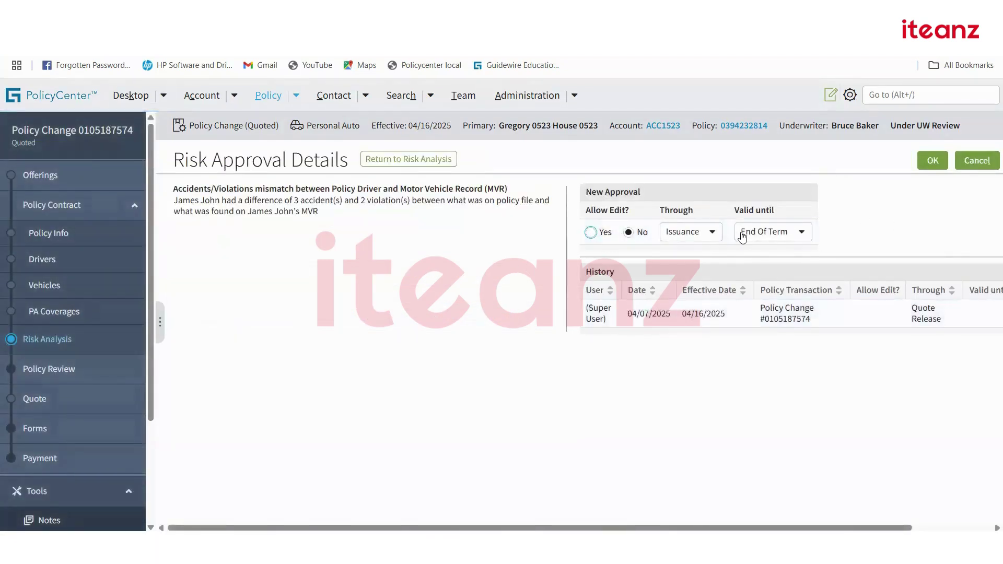
pyautogui.click(933, 161)
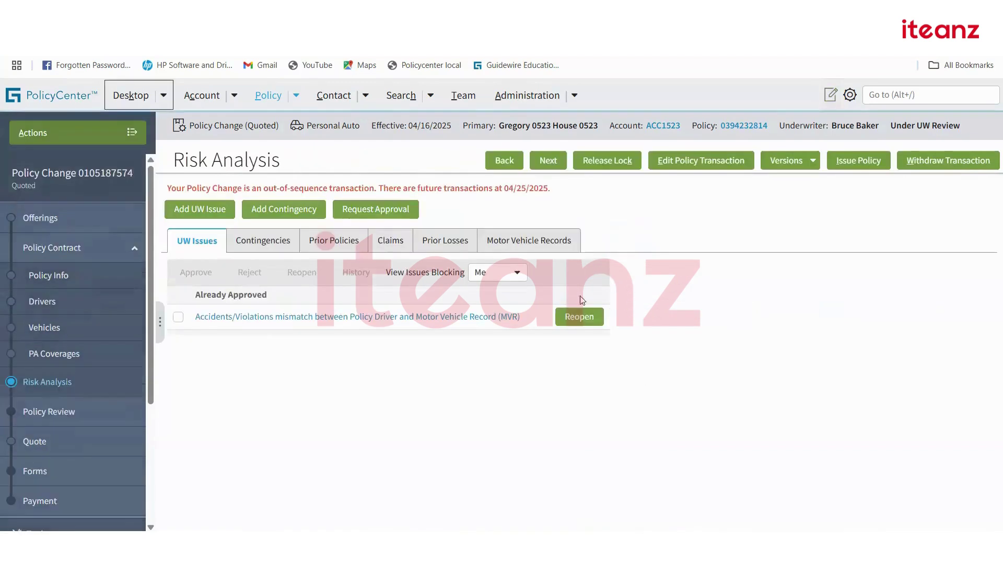
pyautogui.click(865, 162)
pyautogui.press('Return')
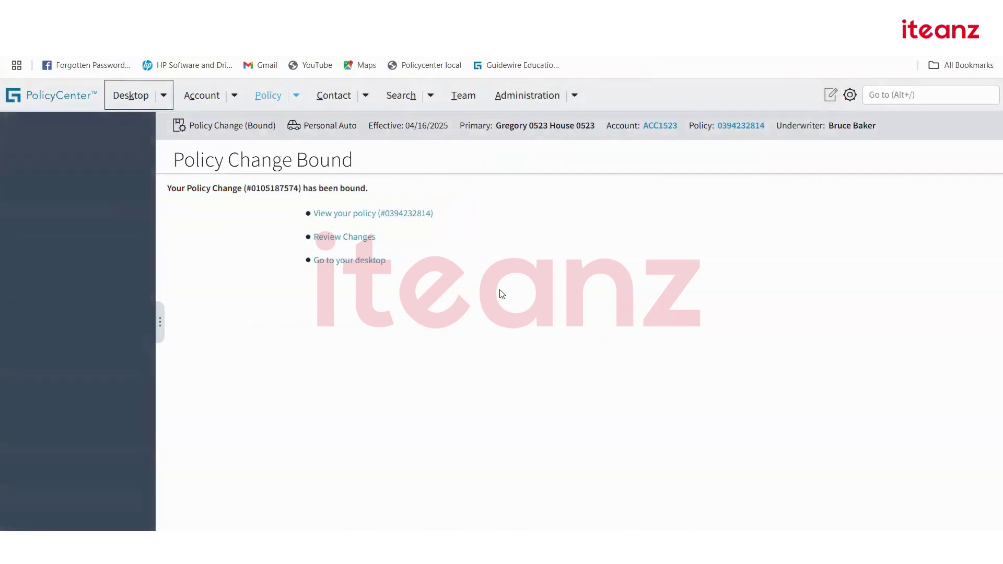
pyautogui.click(403, 214)
pyautogui.scroll(-10, 448, 335)
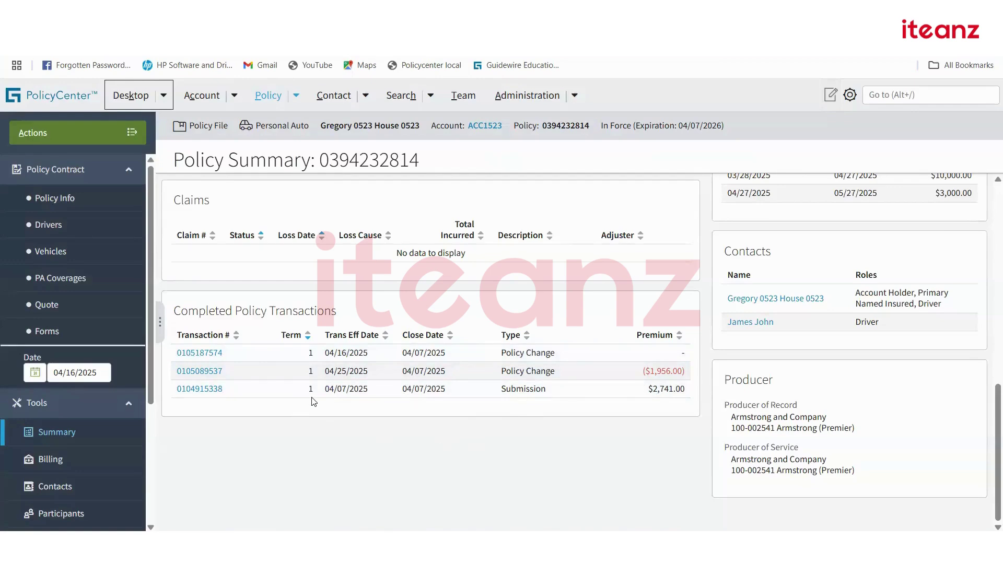
pyautogui.scroll(10, 325, 394)
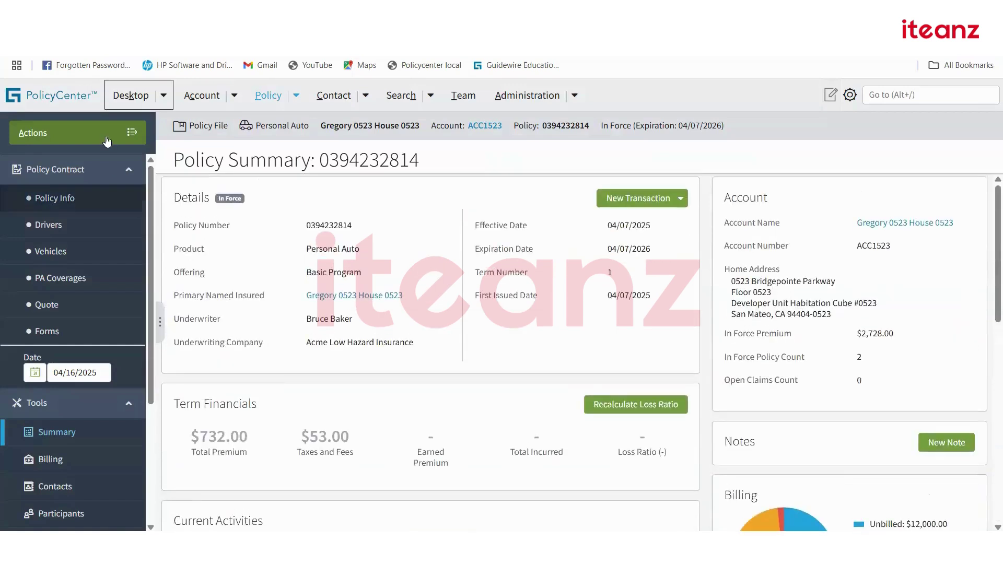
pyautogui.click(105, 135)
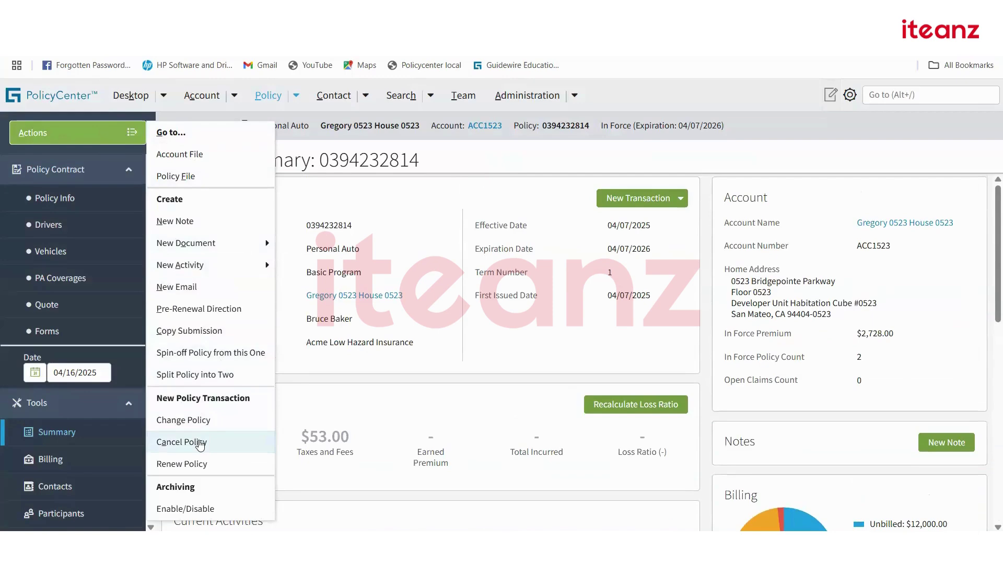
pyautogui.click(199, 443)
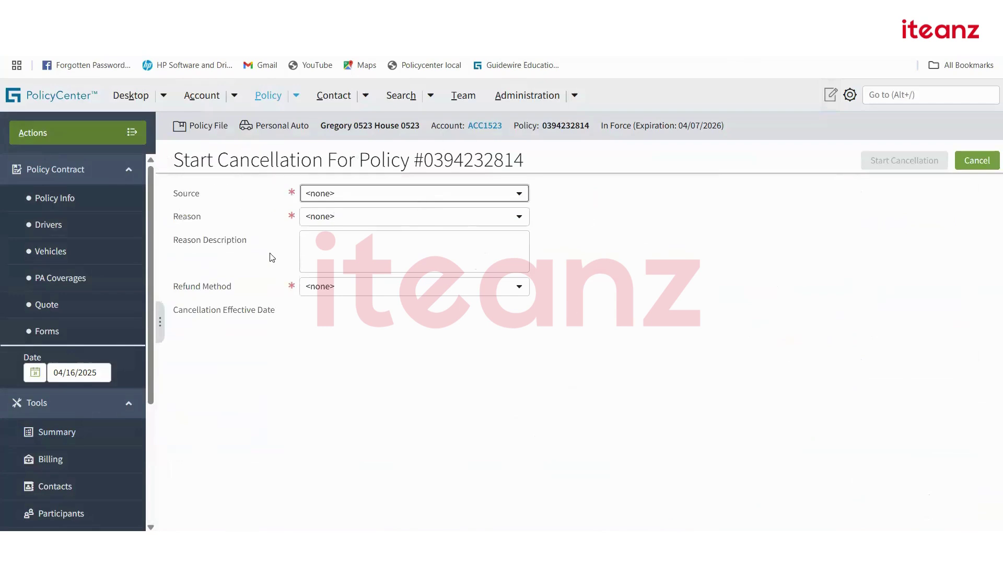
# Choose Insured as cancellation source, glance at the reason list, and show the page's Location Info.
pyautogui.click(369, 195)
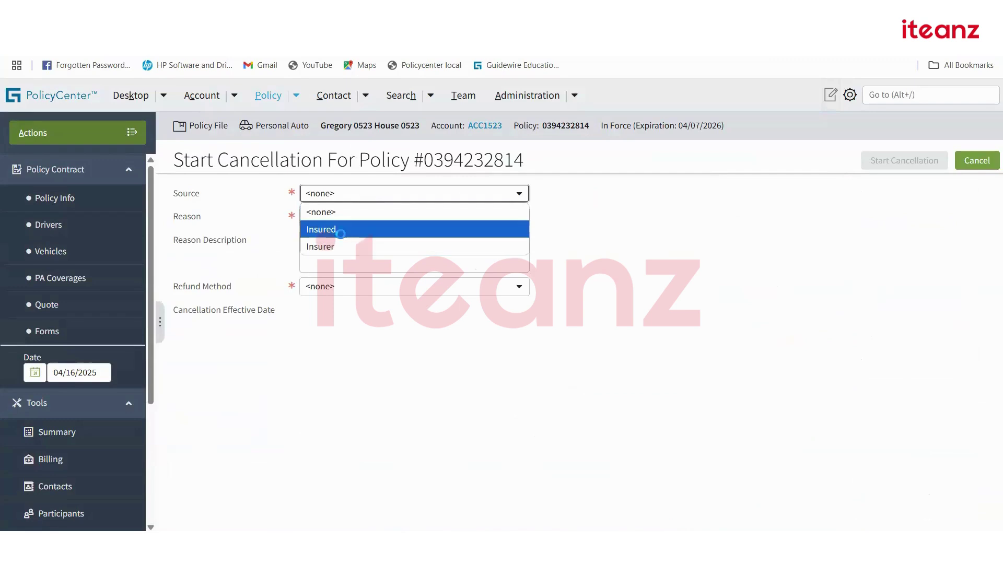
pyautogui.click(344, 239)
pyautogui.click(358, 217)
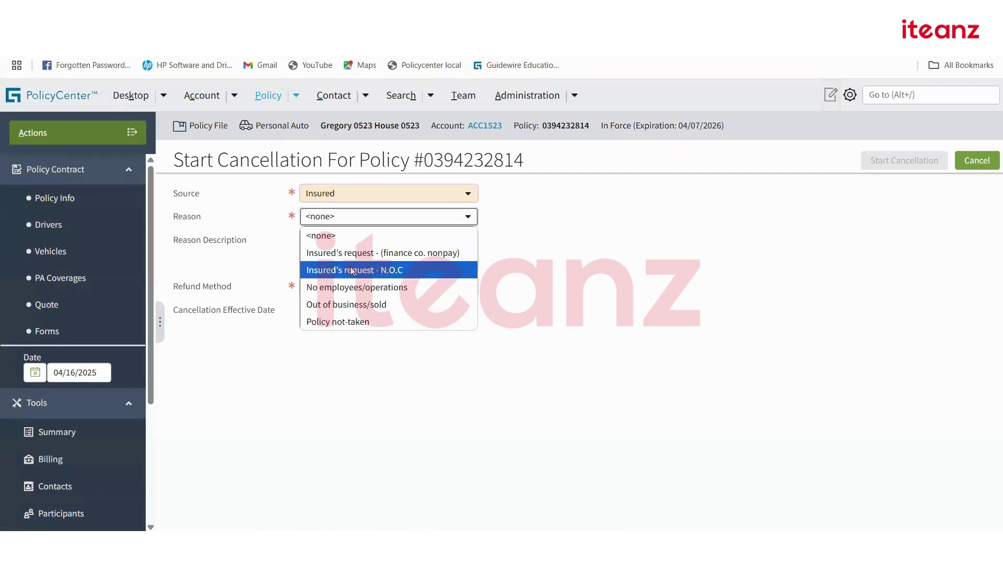
pyautogui.click(577, 276)
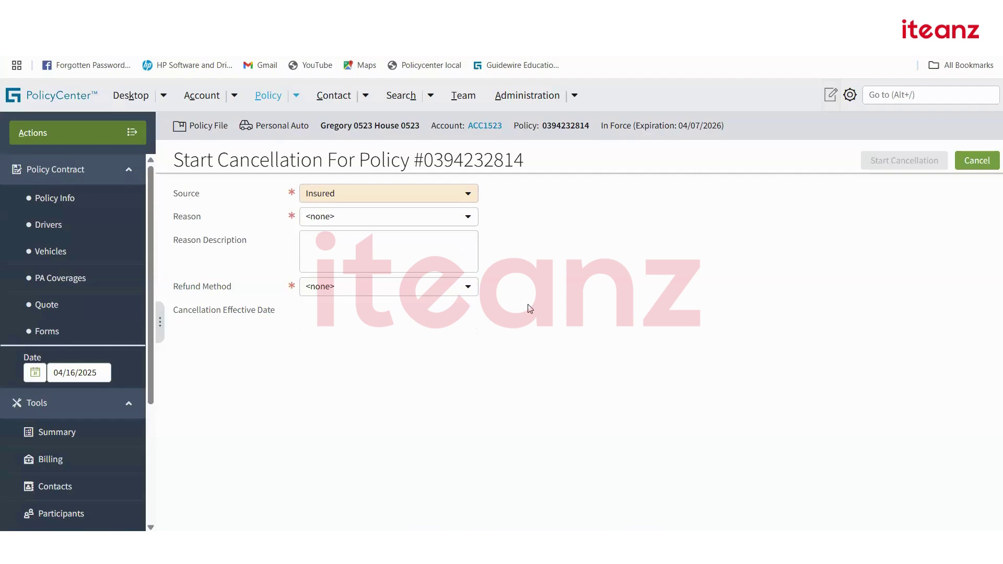
pyautogui.hotkey('alt', 'shift', 'i')
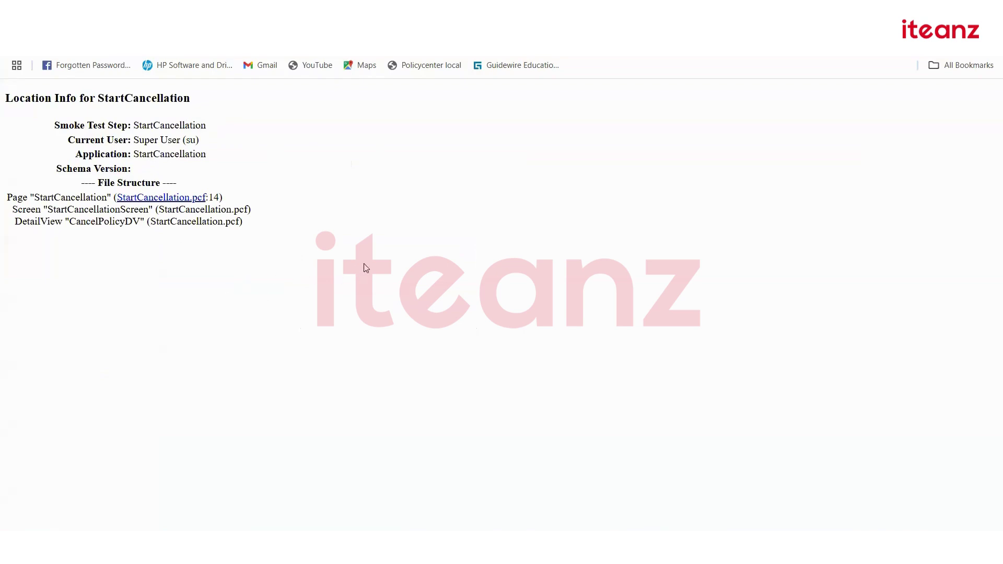
# Identify StartCancellation.pcf as the page's source file and copy its name for Studio.
pyautogui.hotkey('ctrl', 'w')
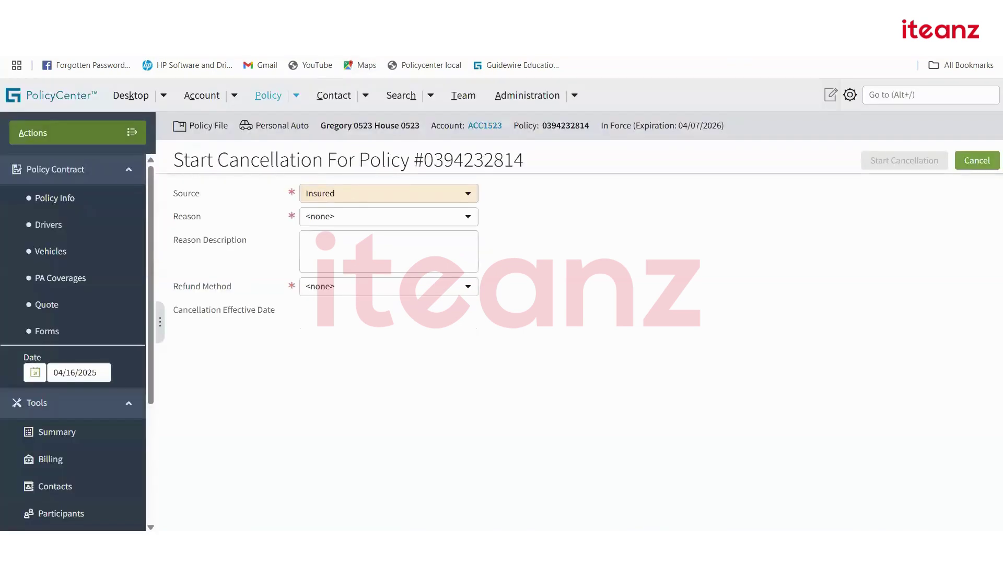
pyautogui.click(439, 16)
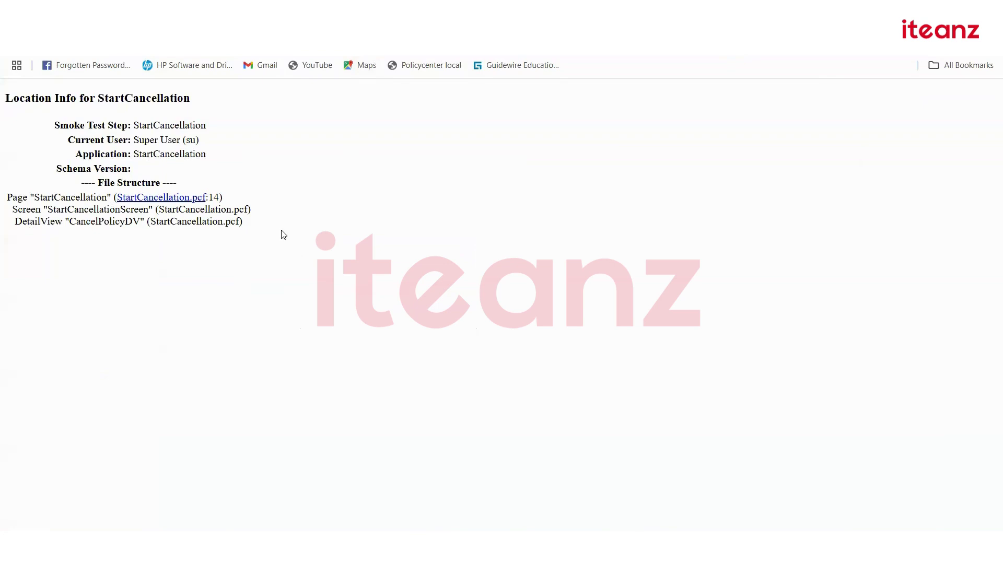
pyautogui.doubleClick(268, 239)
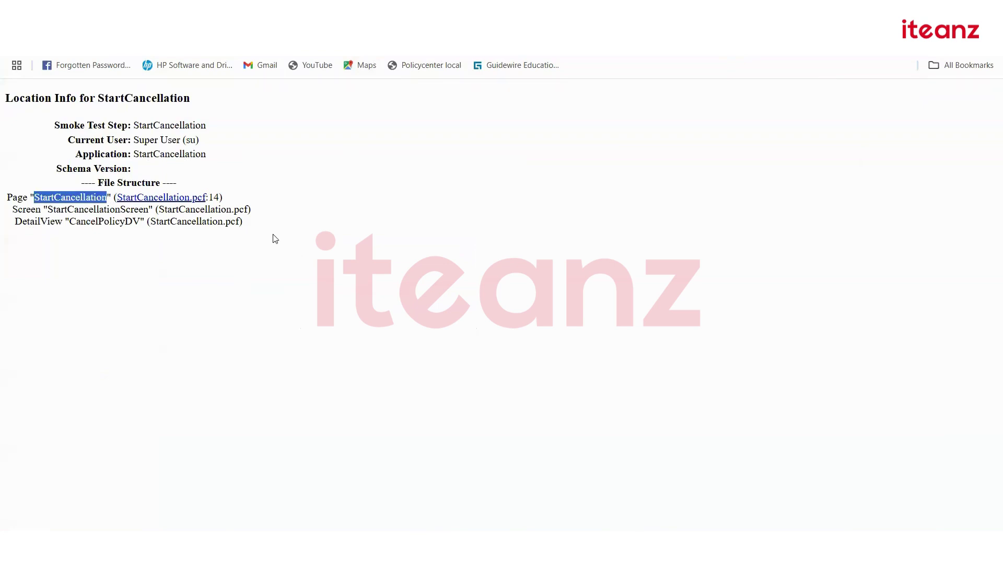
pyautogui.doubleClick(203, 210)
pyautogui.hotkey('ctrl', 'c')
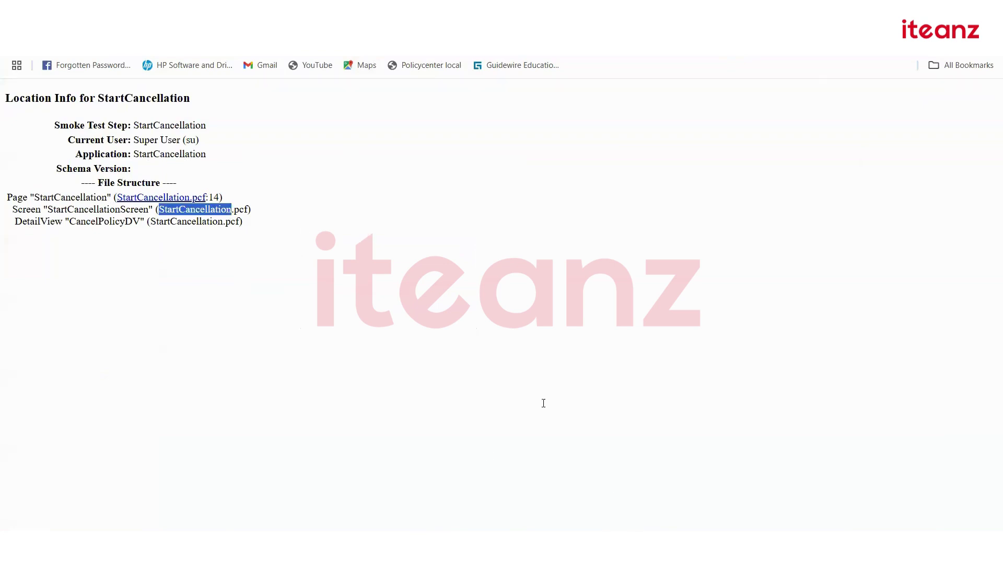
pyautogui.hotkey('alt', 'Tab')
# Find and open StartCancellation.pcf in Studio's page editor.
pyautogui.click(137, 514)
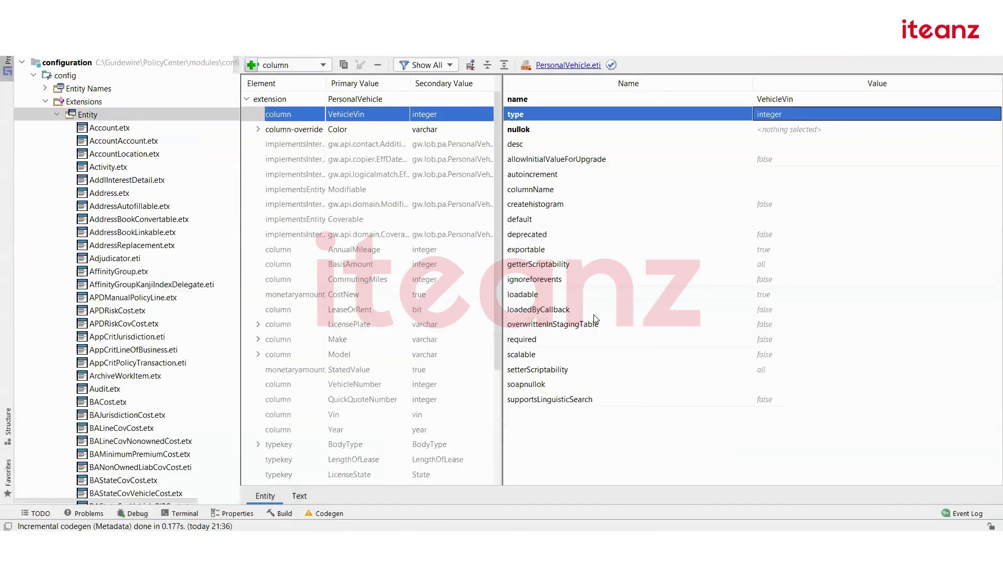
pyautogui.hotkey('ctrl', 'shift', 'n')
pyautogui.hotkey('ctrl', 'v')
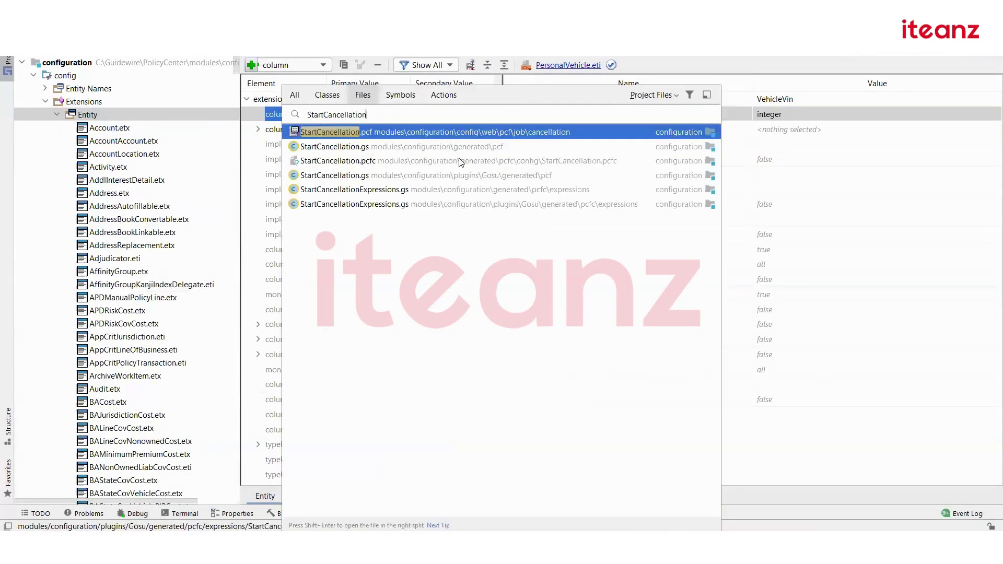
pyautogui.click(392, 132)
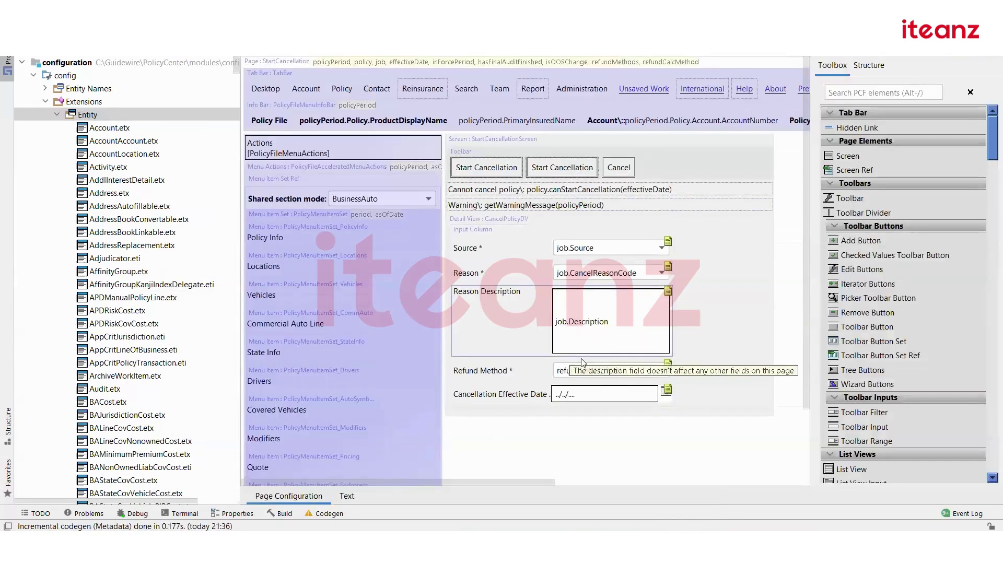
# Inspect the Reason input's properties and pick out the ReasonCode valueType typelist.
pyautogui.doubleClick(514, 276)
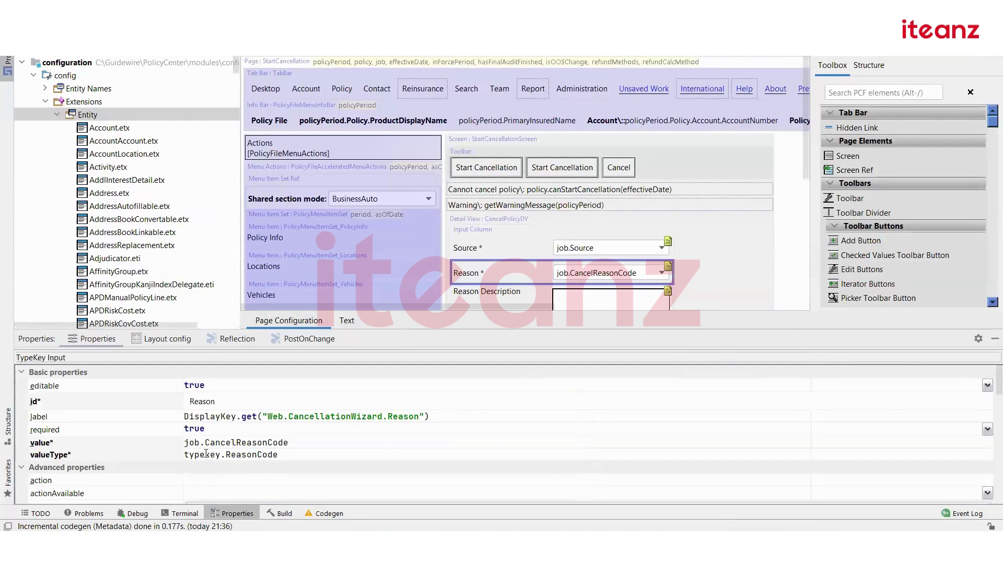
pyautogui.moveTo(207, 453)
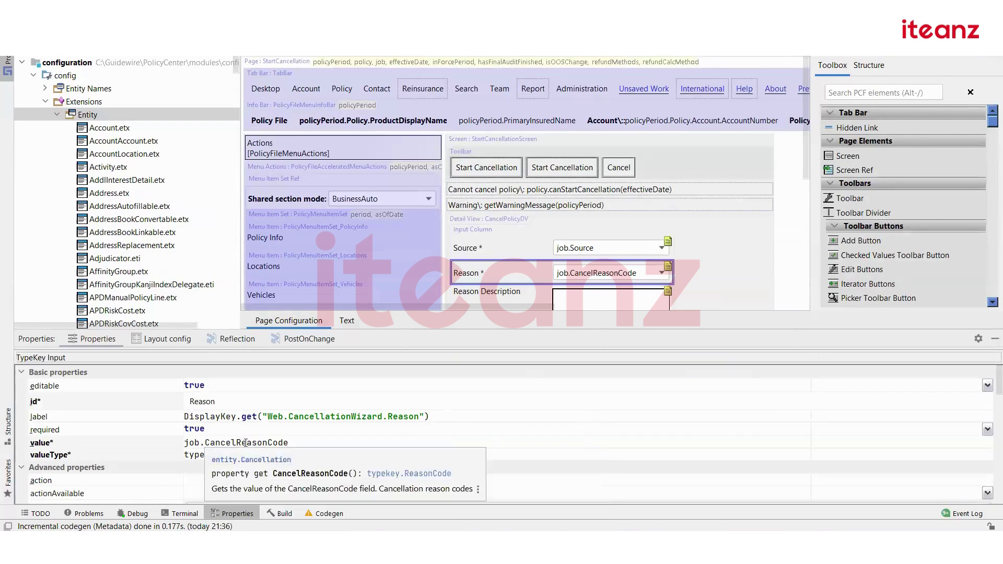
pyautogui.click(276, 443)
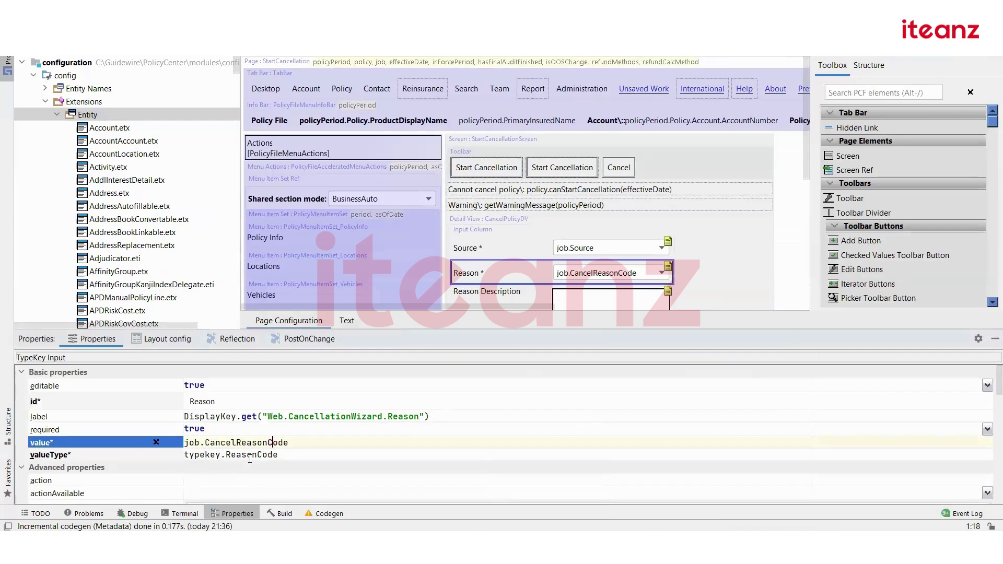
pyautogui.doubleClick(262, 443)
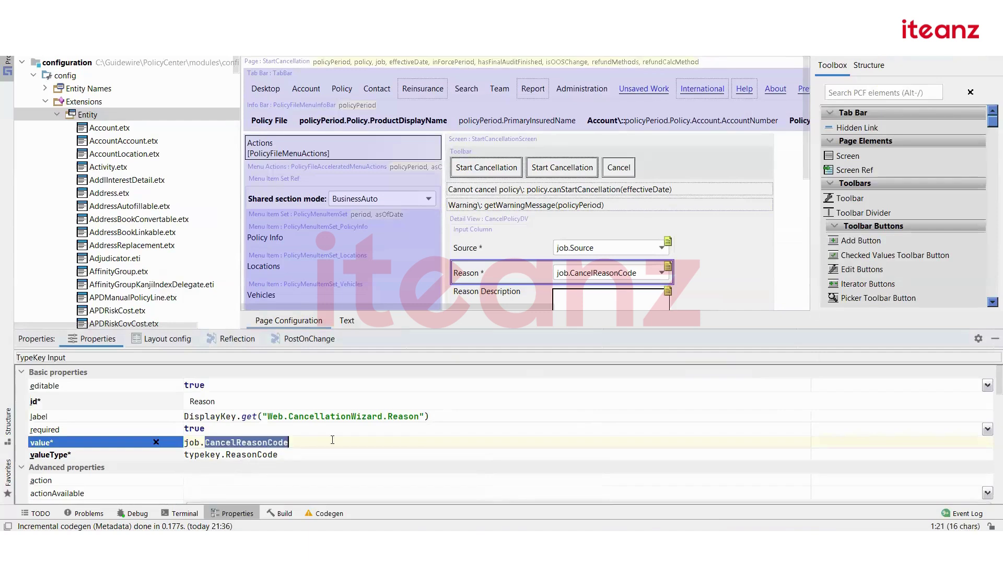
pyautogui.click(257, 452)
pyautogui.doubleClick(259, 454)
# Open ReasonCode.tti and compare the nonpayment, fraud and nottaken categories with the reason list.
pyautogui.hotkey('ctrl', 'shift', 'n')
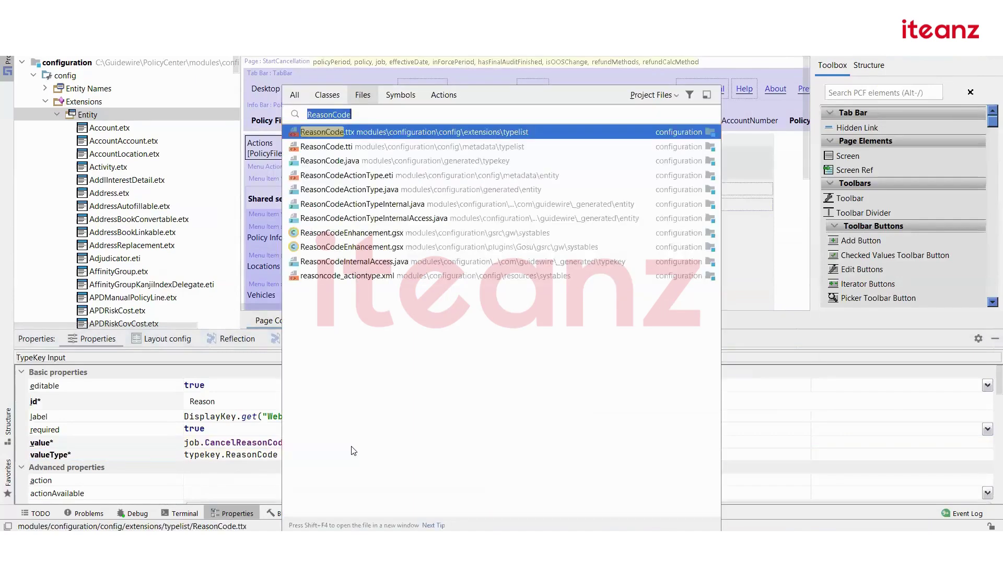
pyautogui.click(361, 133)
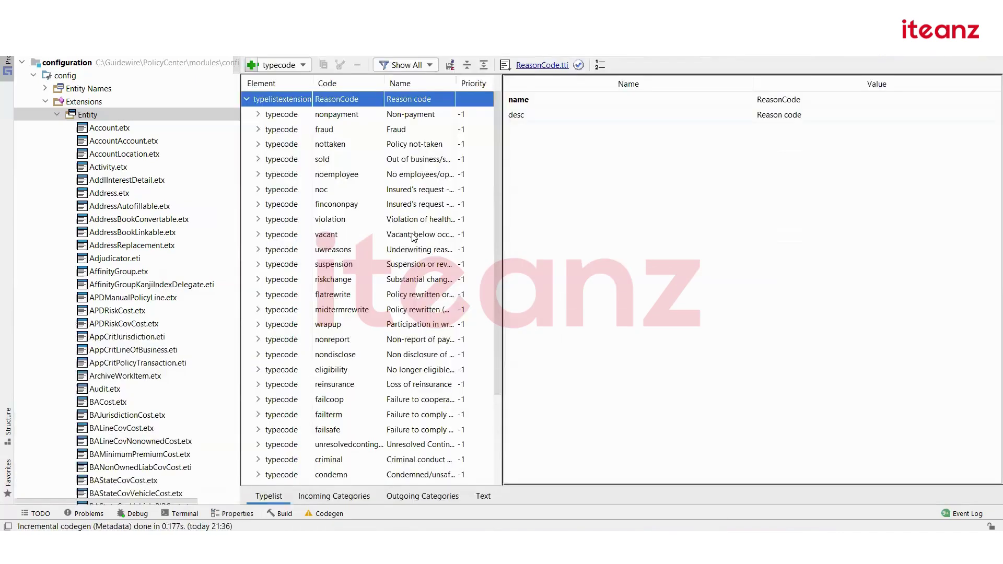
pyautogui.click(258, 115)
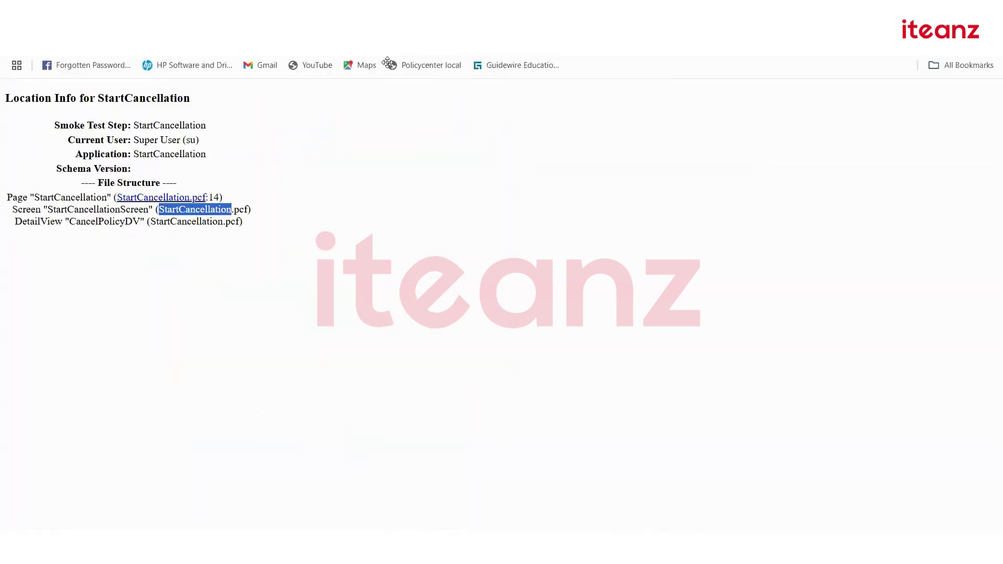
pyautogui.hotkey('ctrl', 'w')
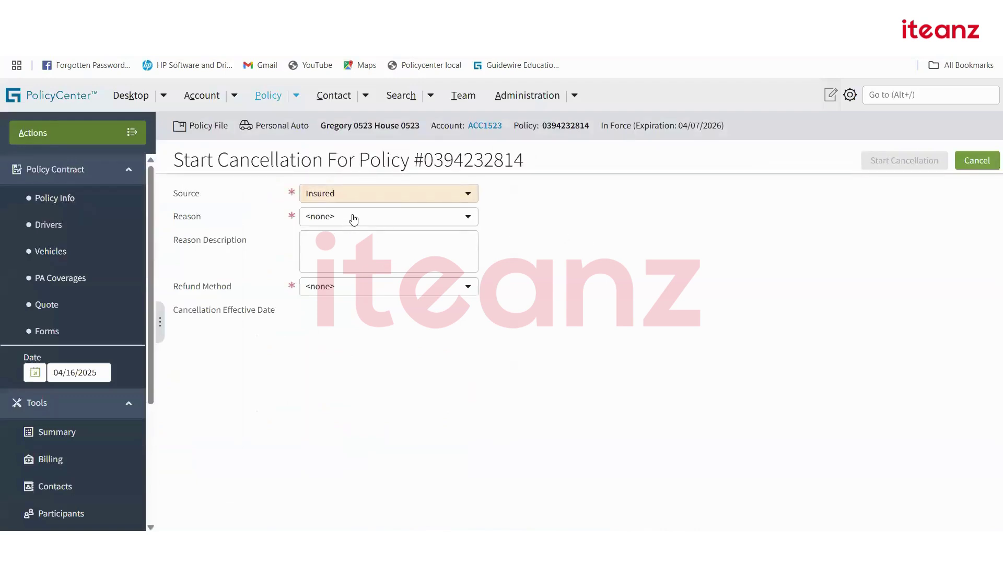
pyautogui.click(351, 219)
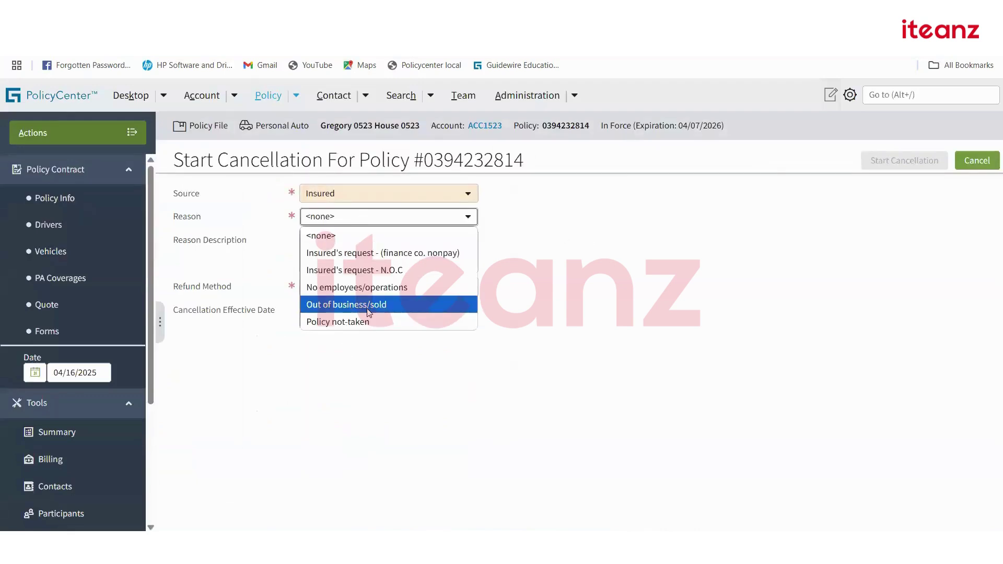
pyautogui.click(603, 211)
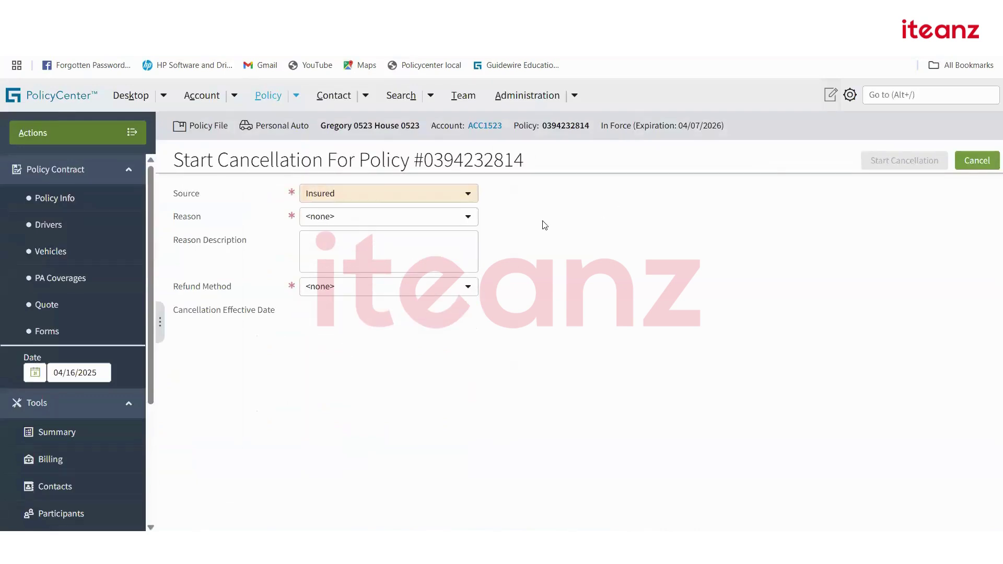
pyautogui.hotkey('alt', 'Tab')
pyautogui.click(257, 146)
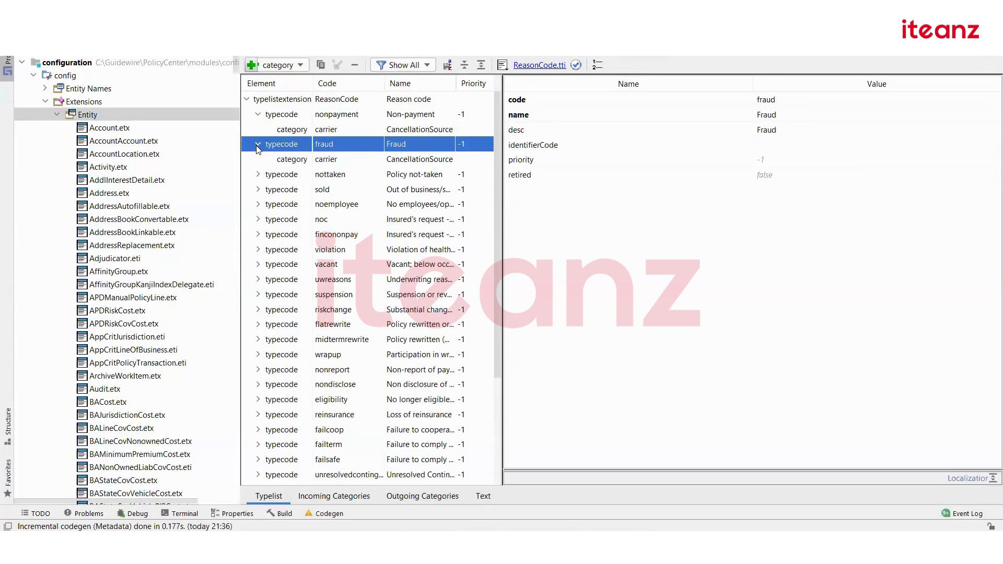
pyautogui.click(256, 145)
pyautogui.click(256, 160)
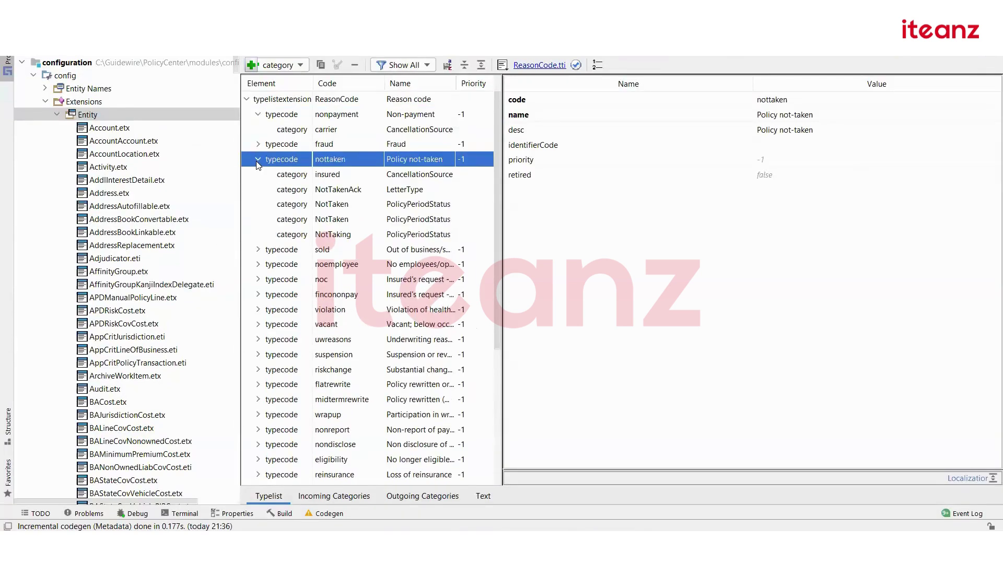
# Compare the reason list again, switching the source to Insurer to see its reasons.
pyautogui.hotkey('alt', 'Tab')
pyautogui.hotkey('alt', 'Tab')
pyautogui.hotkey('alt', 'Tab')
pyautogui.click(380, 217)
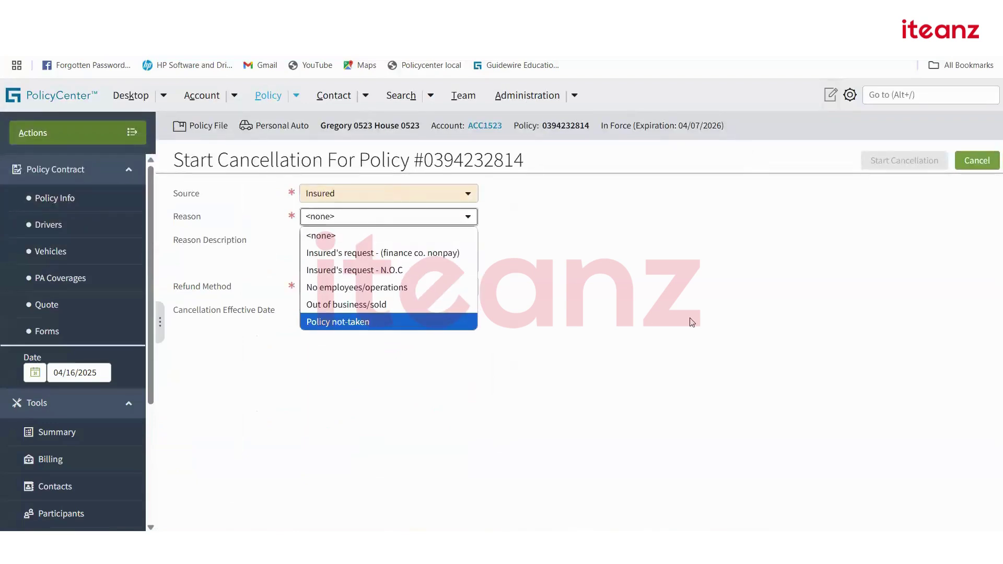
pyautogui.click(635, 286)
pyautogui.hotkey('alt', 'Tab')
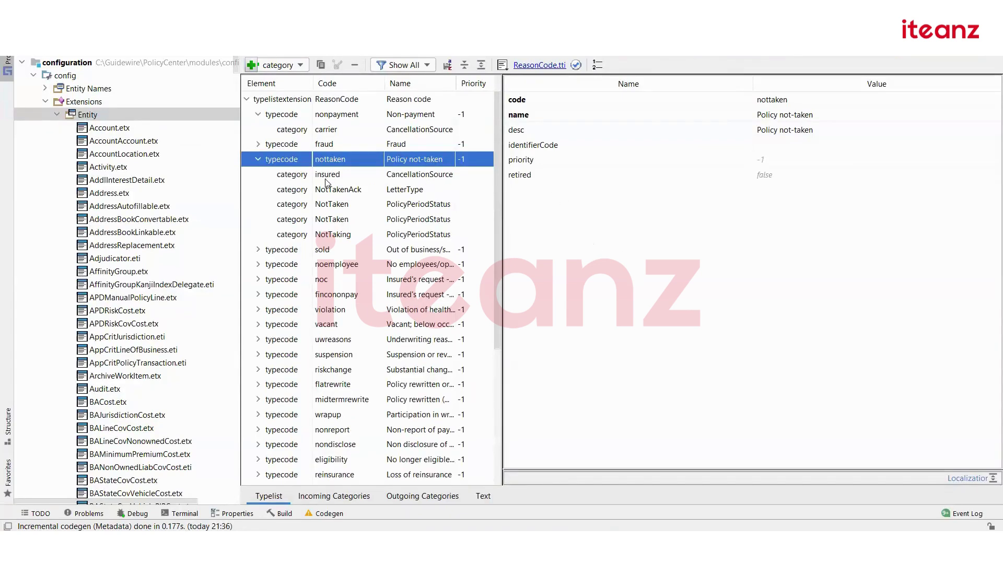
pyautogui.hotkey('alt', 'Tab')
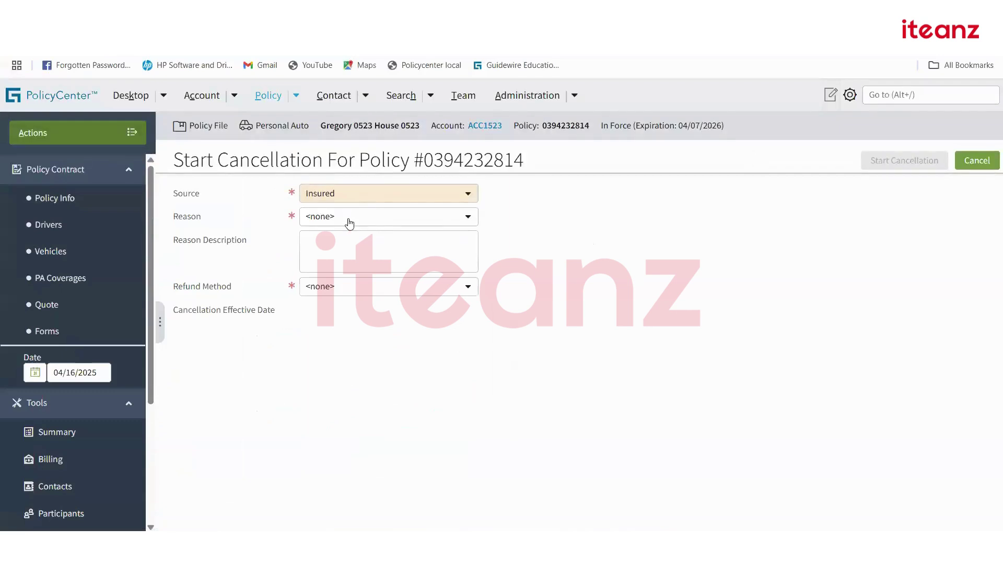
pyautogui.click(360, 218)
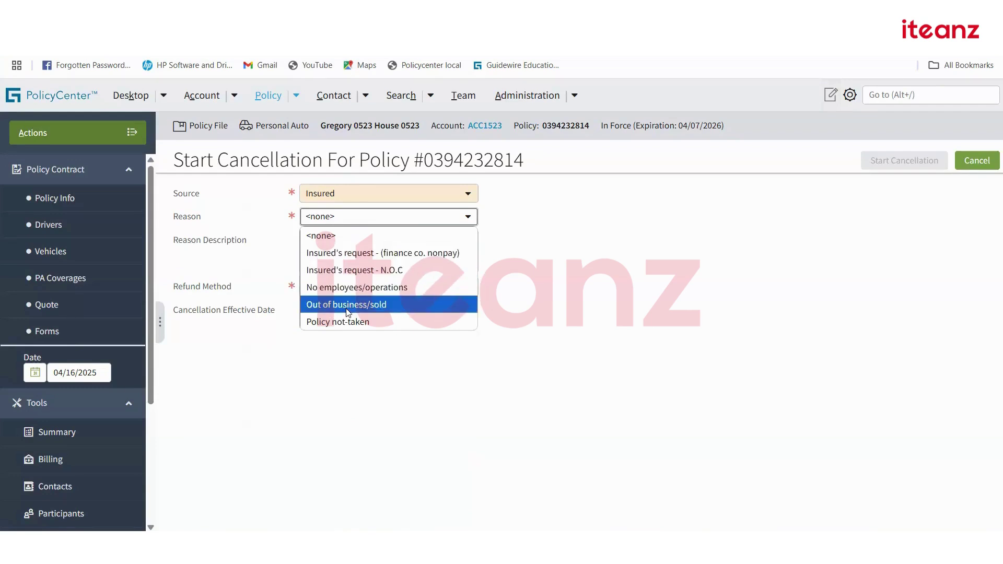
pyautogui.click(345, 194)
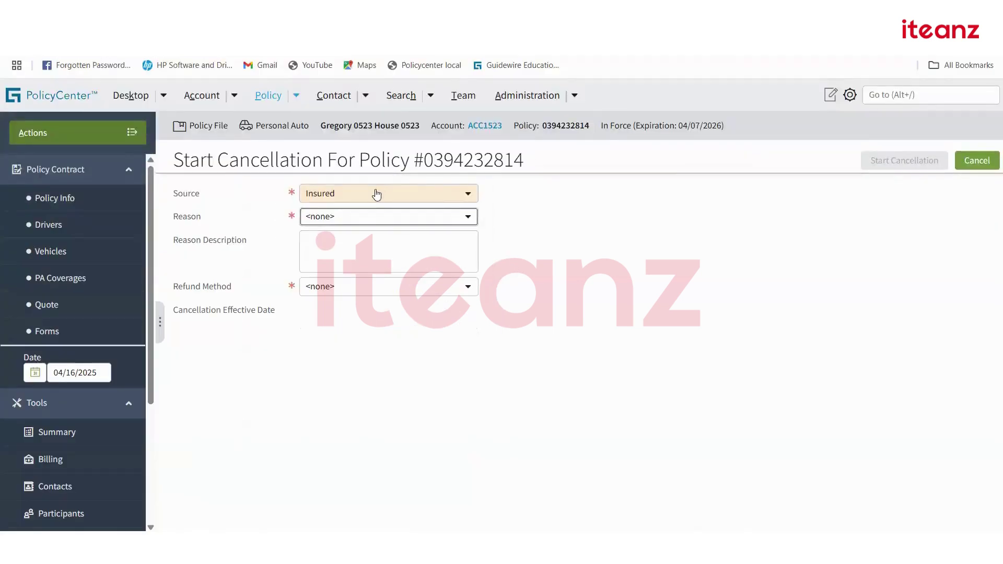
pyautogui.click(376, 194)
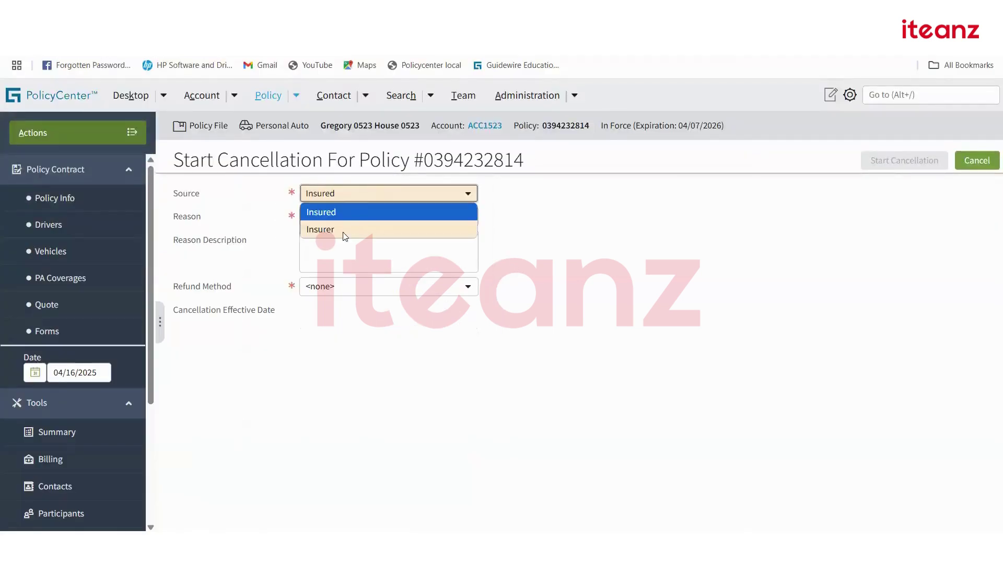
pyautogui.press('Return')
pyautogui.click(489, 221)
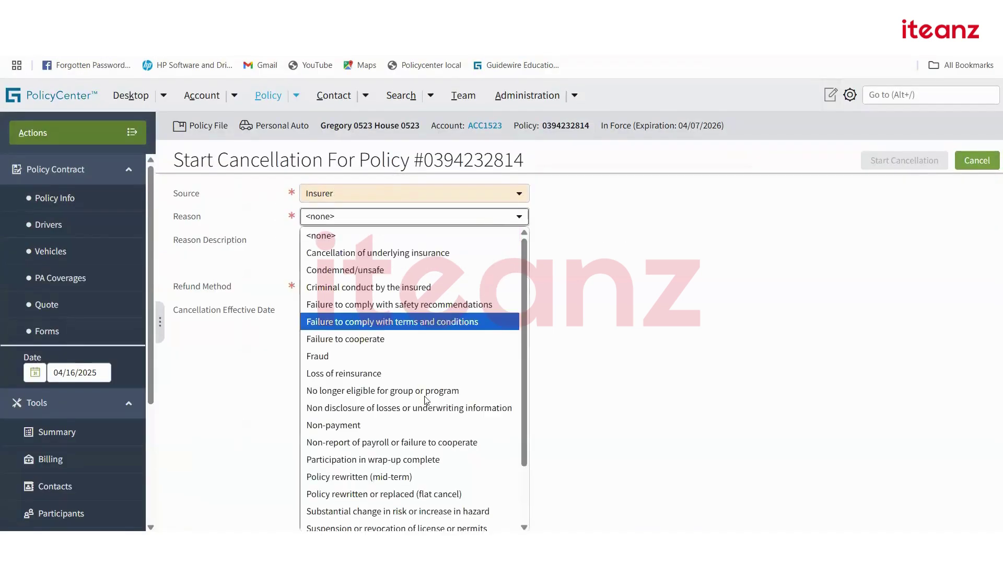
pyautogui.scroll(-2, 418, 402)
pyautogui.scroll(2, 408, 361)
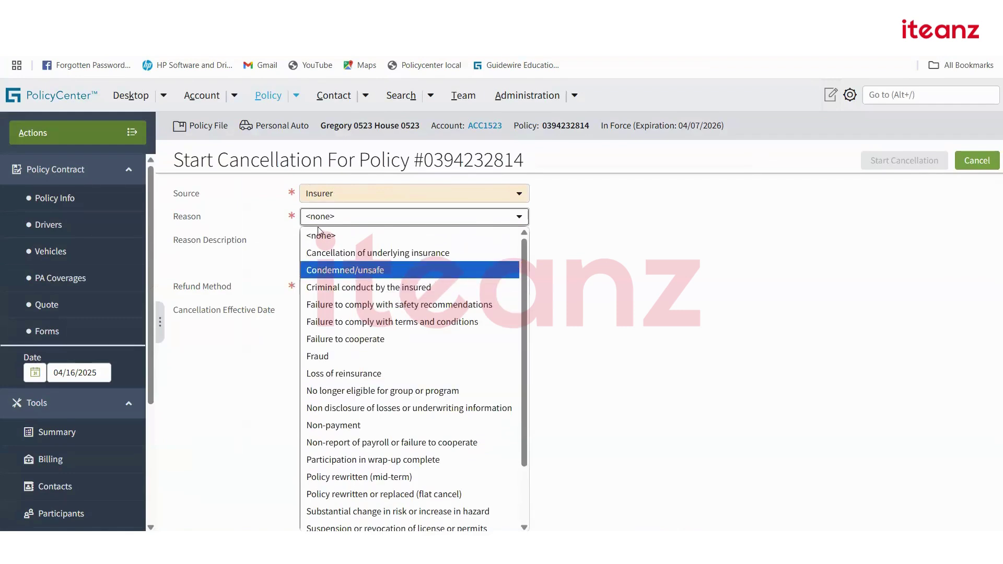
# Expand the sold and failsafe typecodes in ReasonCode to see their categories.
pyautogui.hotkey('alt', 'Tab')
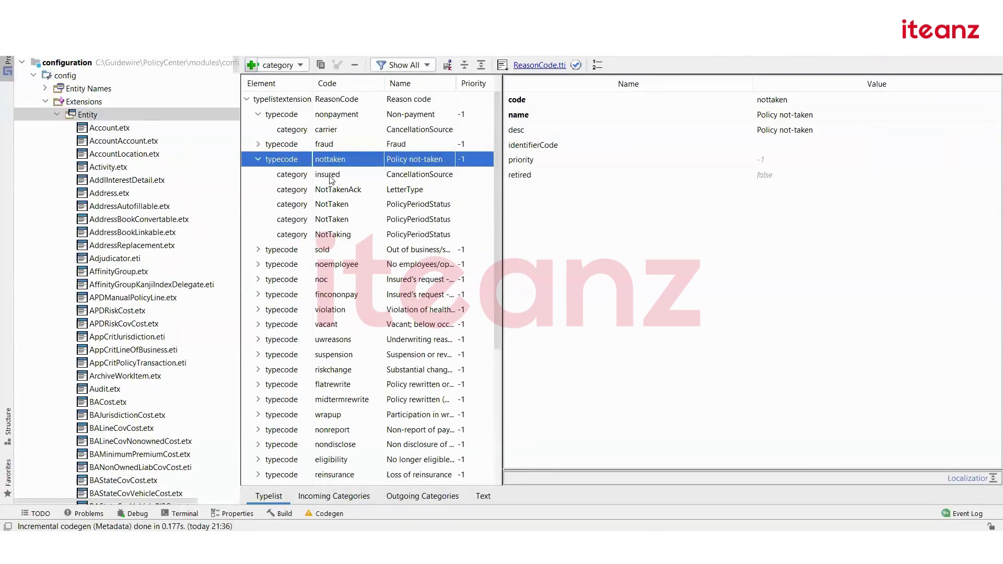
pyautogui.hotkey('alt', 'Tab')
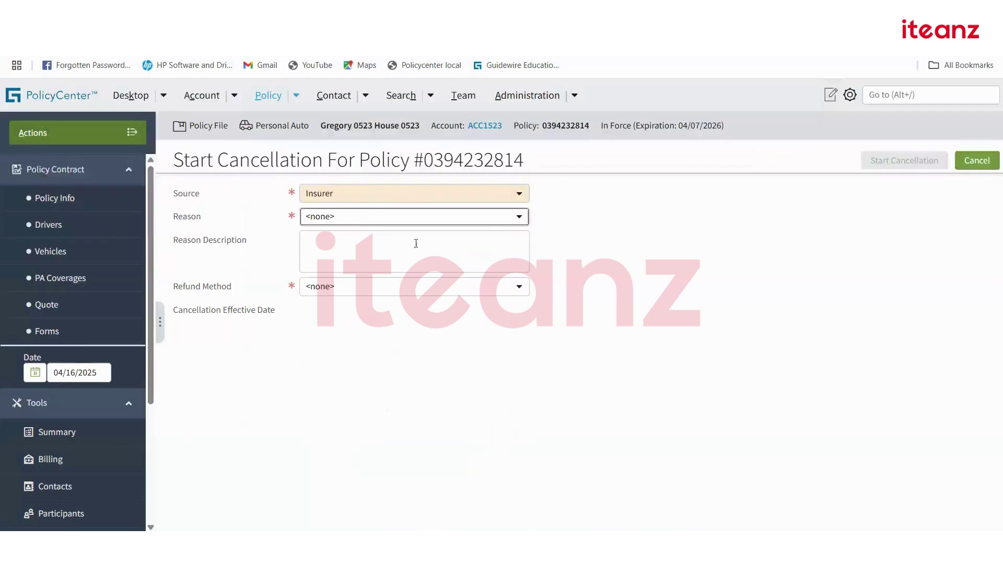
pyautogui.hotkey('alt', 'Tab')
pyautogui.click(286, 250)
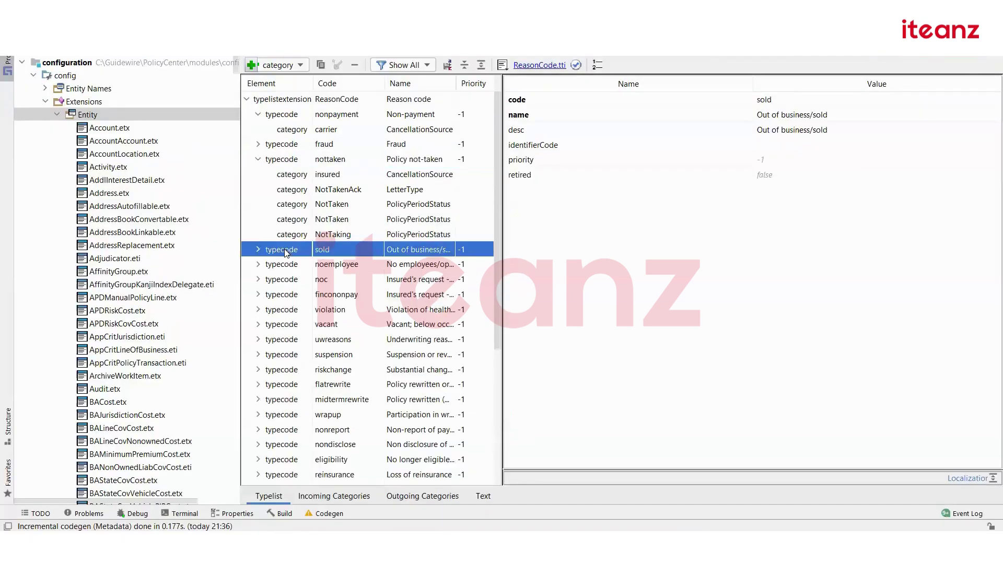
pyautogui.click(259, 250)
pyautogui.scroll(-4, 367, 303)
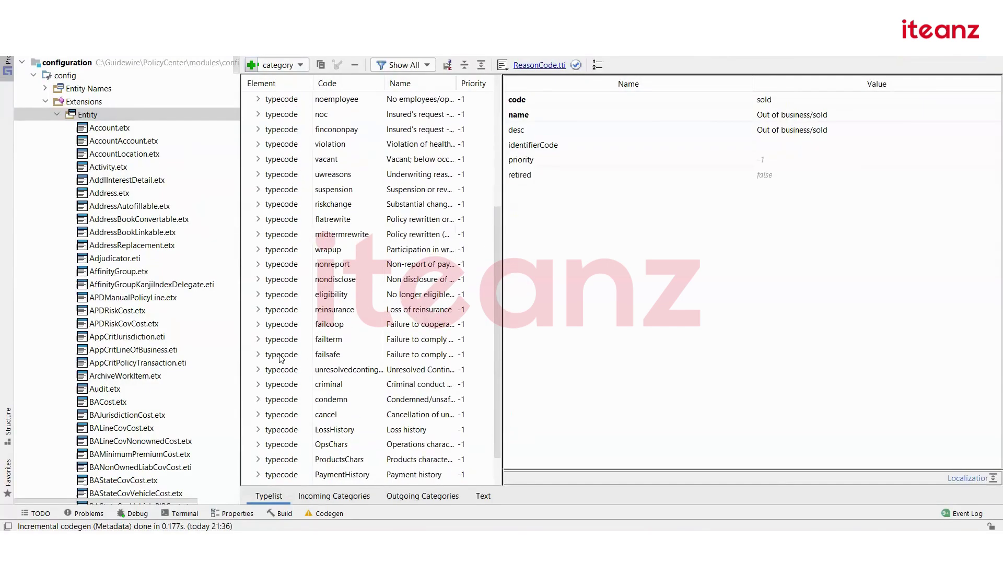
pyautogui.click(266, 351)
pyautogui.click(258, 354)
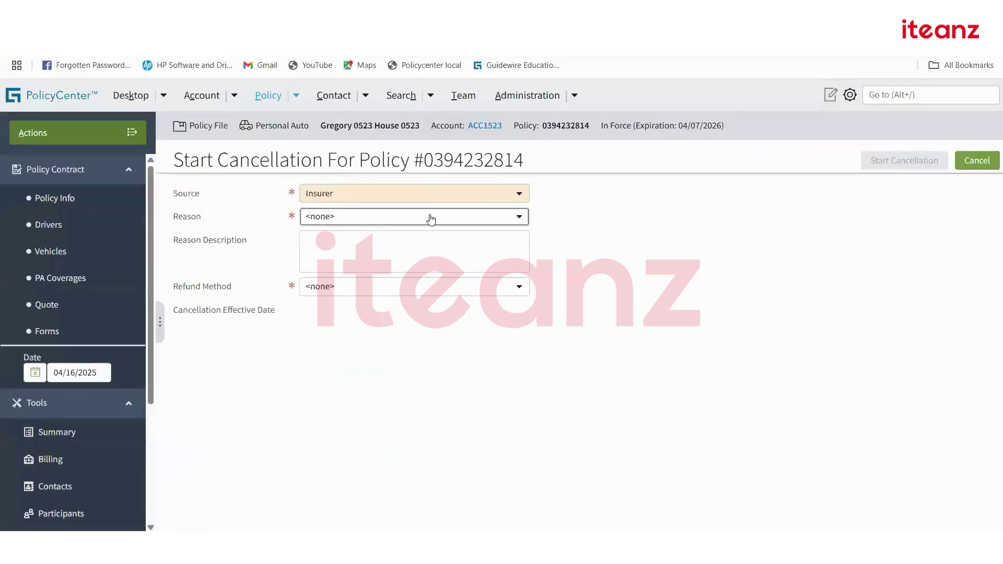
# Find that the cancel typecode's category is CancellationSource code carrier.
pyautogui.click(430, 217)
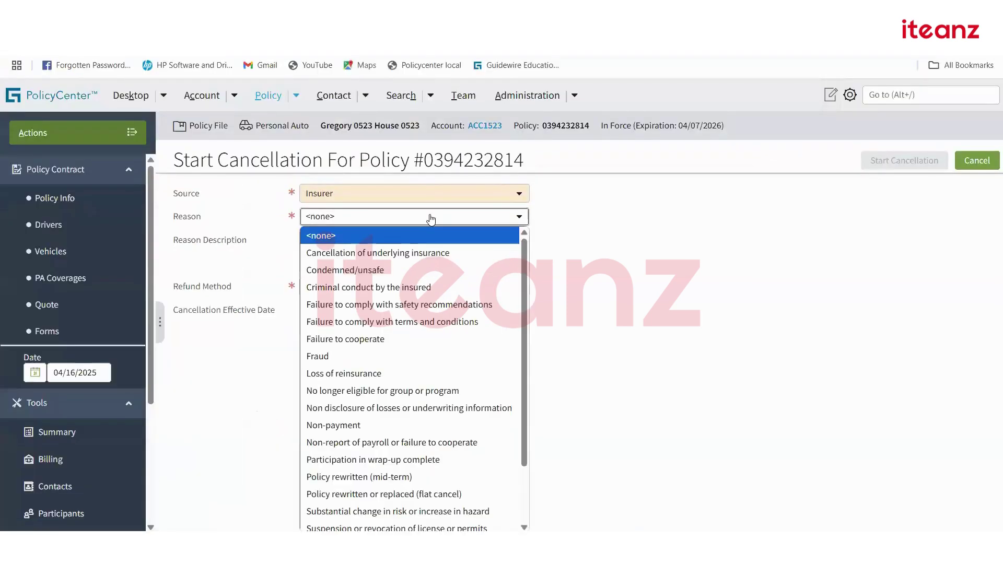
pyautogui.click(431, 218)
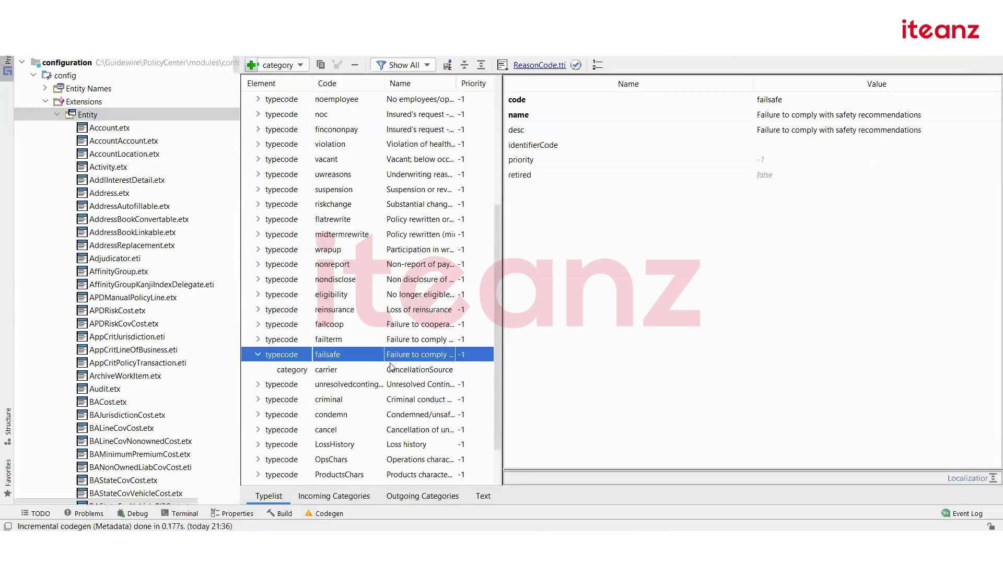
pyautogui.scroll(-2, 392, 366)
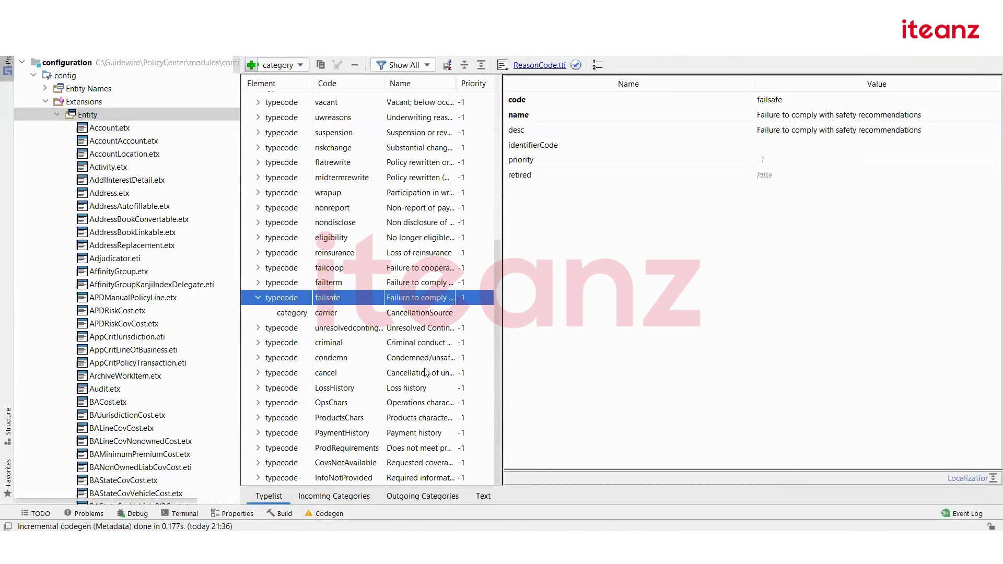
pyautogui.click(426, 372)
pyautogui.click(258, 374)
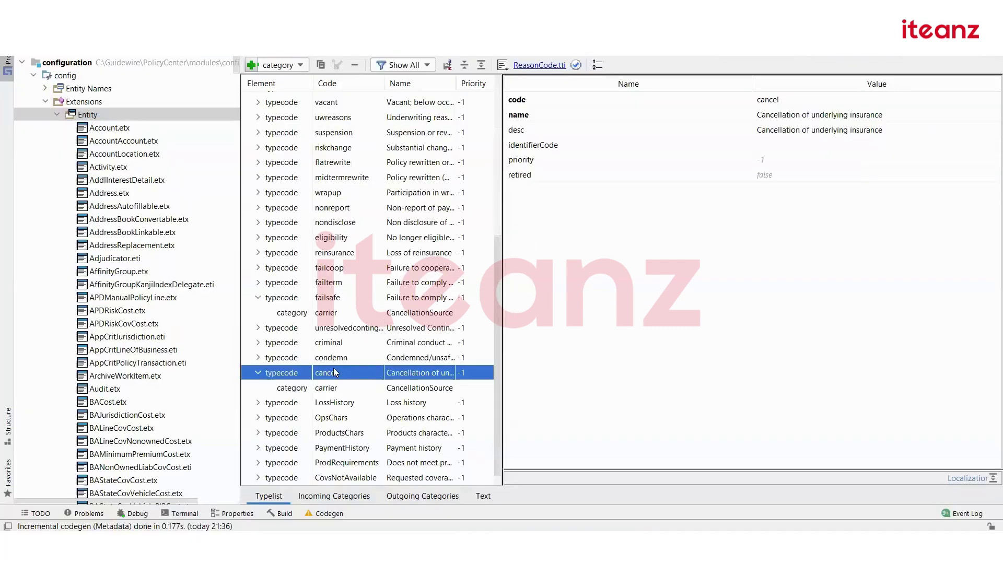
pyautogui.click(290, 387)
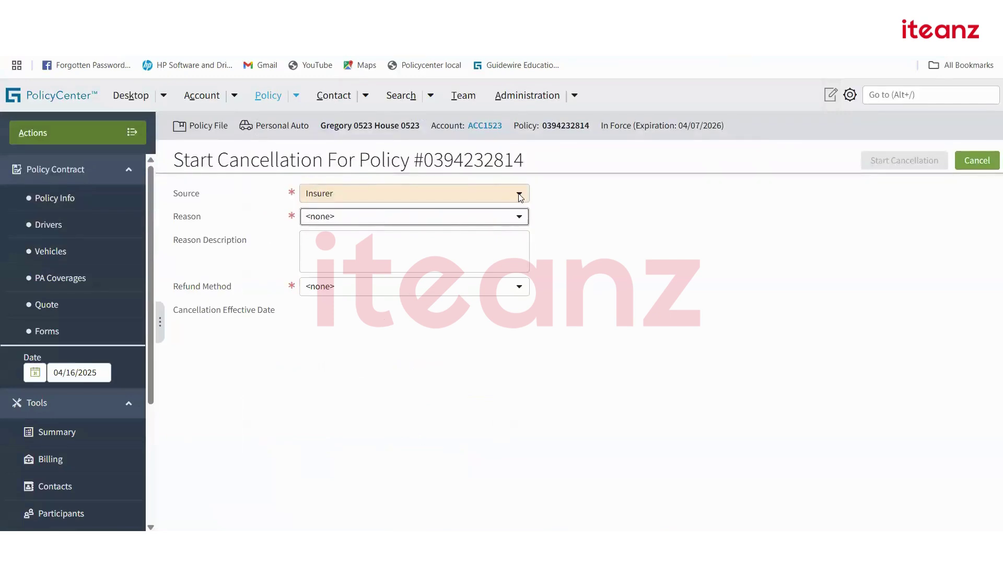
pyautogui.click(521, 197)
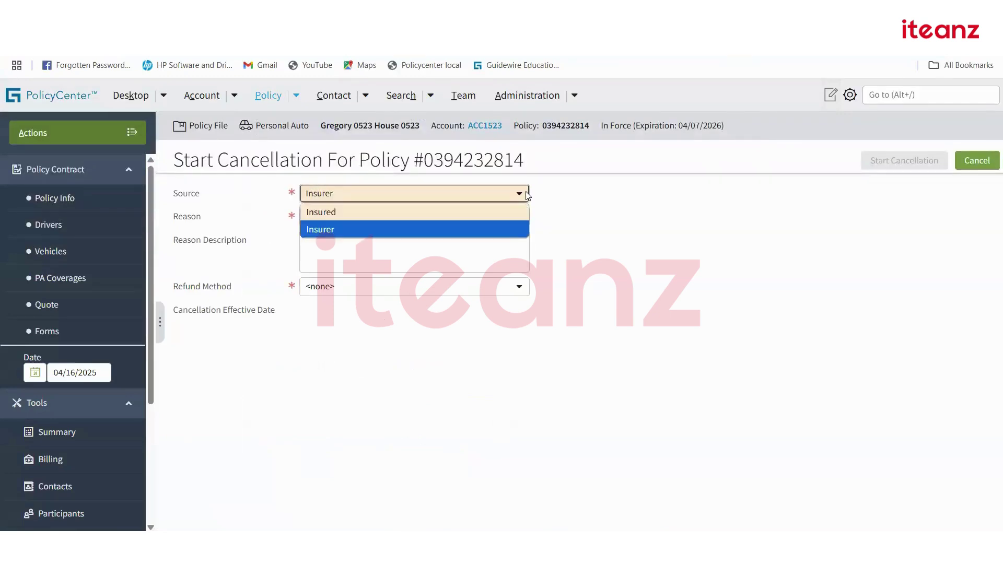
pyautogui.click(520, 196)
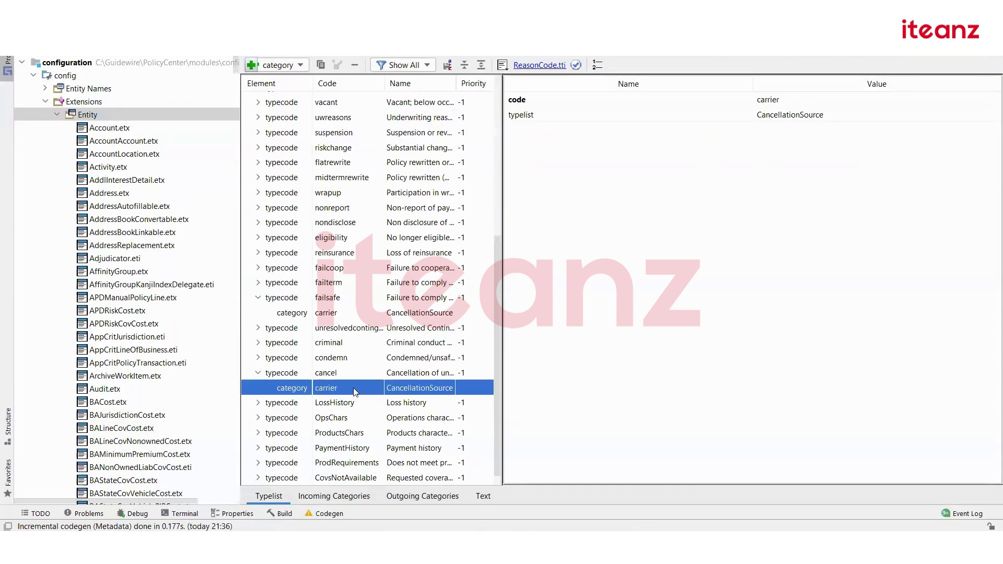
pyautogui.click(355, 392)
# Open CancellationSource.tti and review its carrier (Insurer) and insured (Insured) codes, then return to PolicyCenter.
pyautogui.click(798, 116)
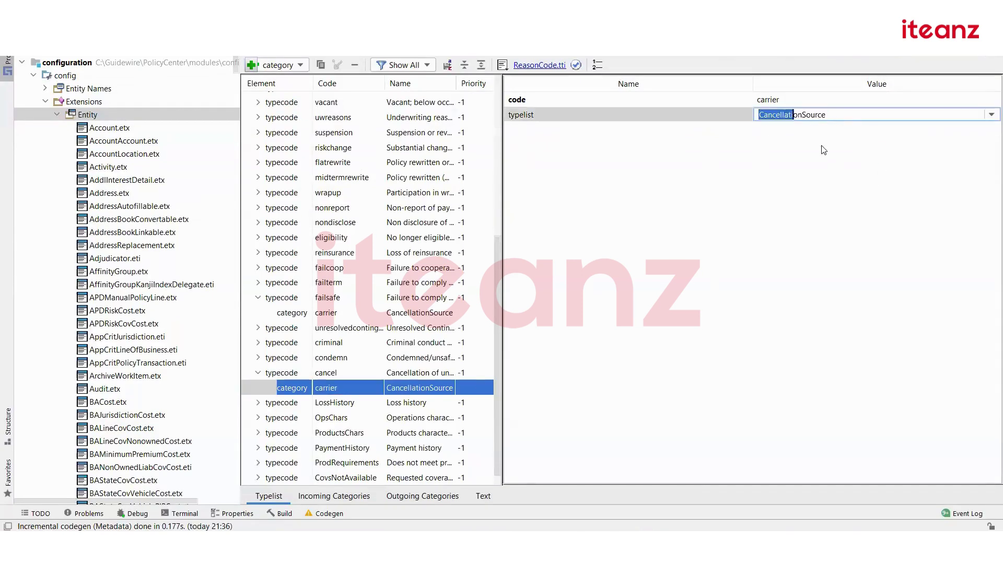
pyautogui.moveTo(818, 115); pyautogui.dragTo(758, 115)
pyautogui.press('Left')
pyautogui.hotkey('shift', 'End')
pyautogui.hotkey('ctrl', 'c')
pyautogui.hotkey('ctrl', 'shift', 'n')
pyautogui.hotkey('ctrl', 'v')
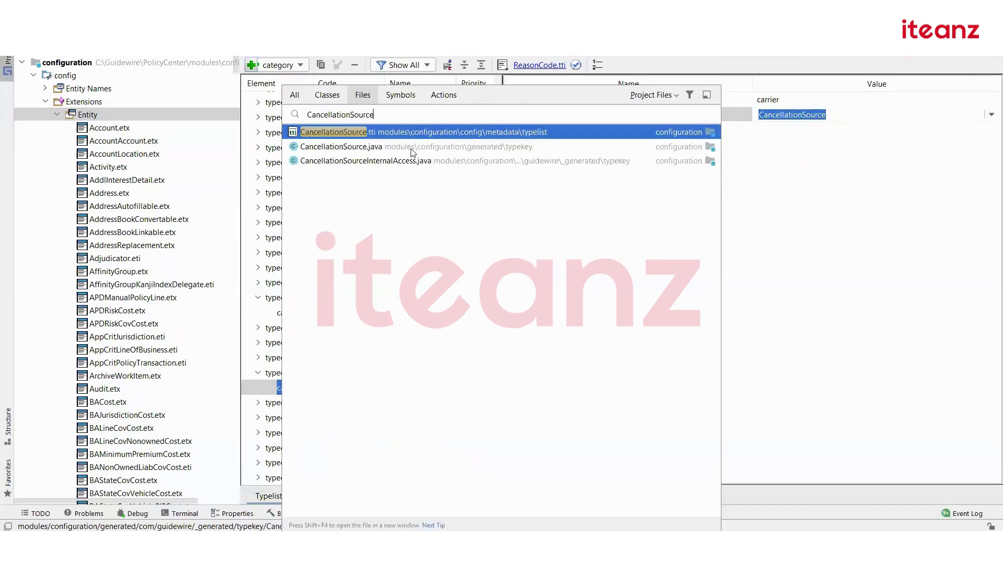
pyautogui.click(372, 136)
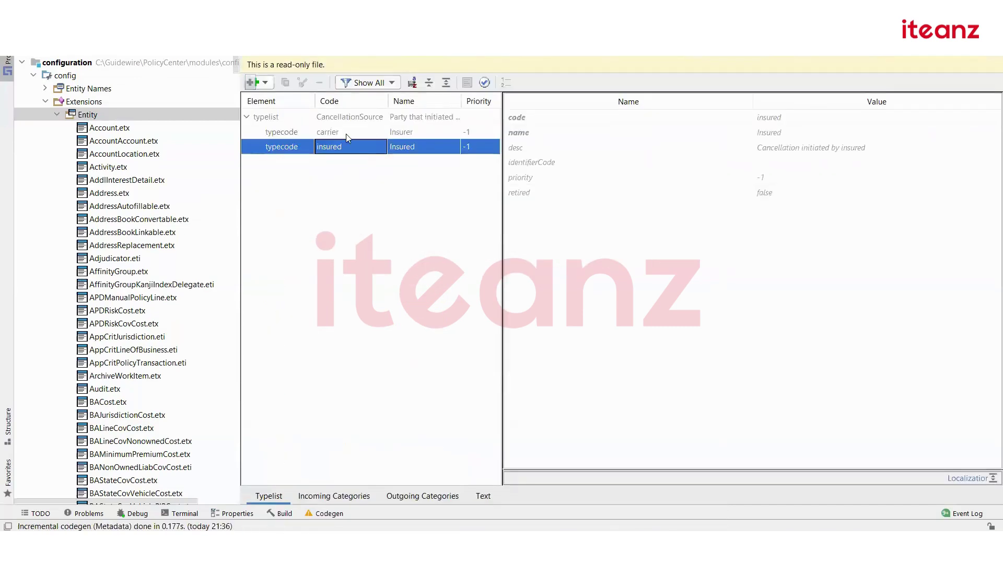
pyautogui.click(413, 134)
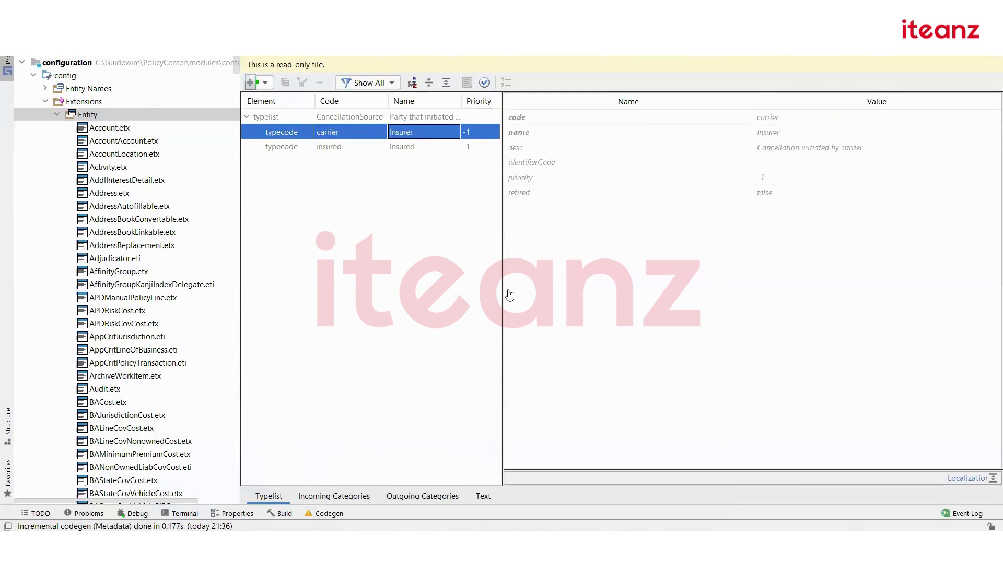
pyautogui.hotkey('alt', 'Tab')
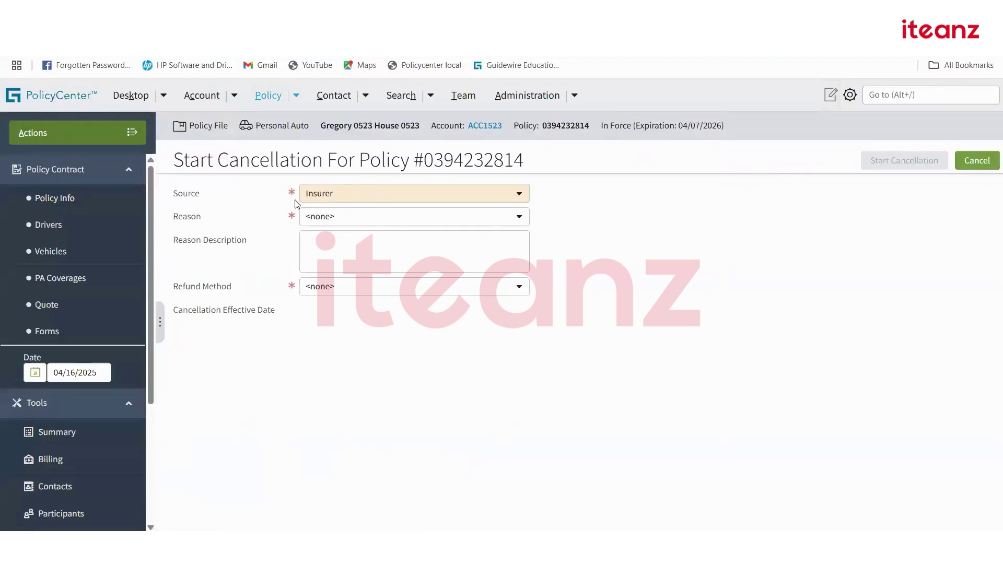
# Set the cancellation source to Insured and reason to Insured's request - (finance co. nonpay).
pyautogui.click(333, 198)
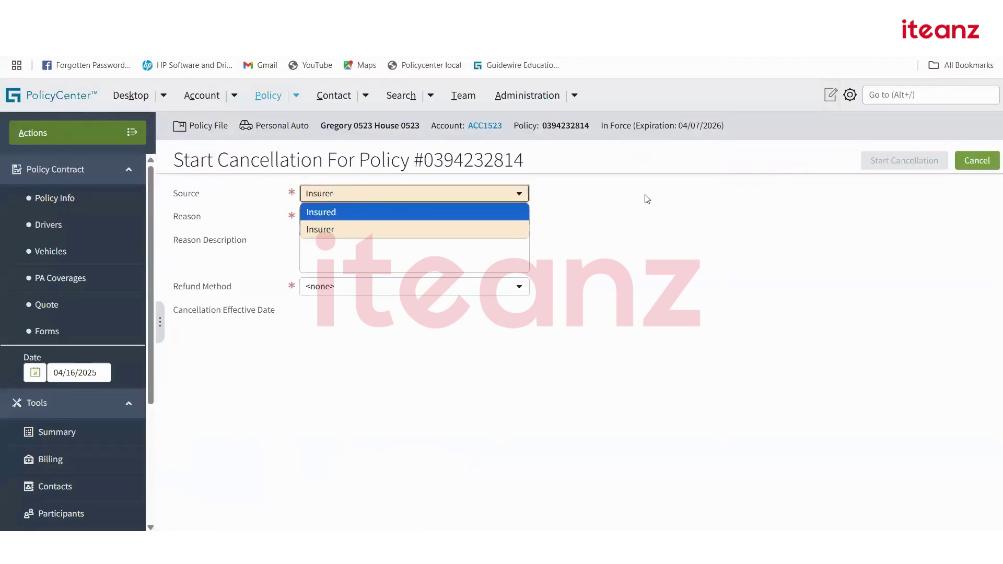
pyautogui.click(660, 197)
pyautogui.click(365, 196)
pyautogui.click(343, 212)
pyautogui.click(392, 220)
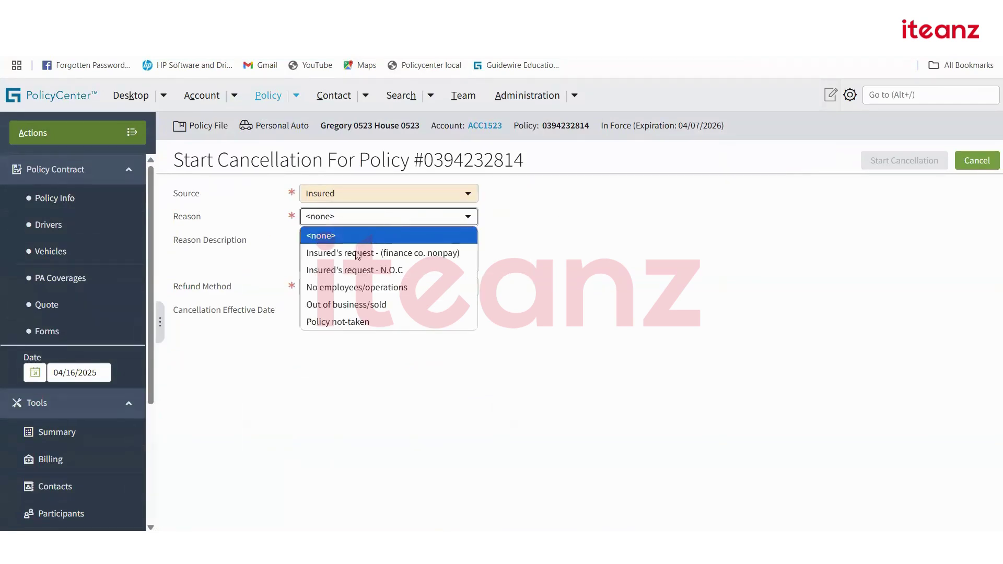
pyautogui.click(357, 254)
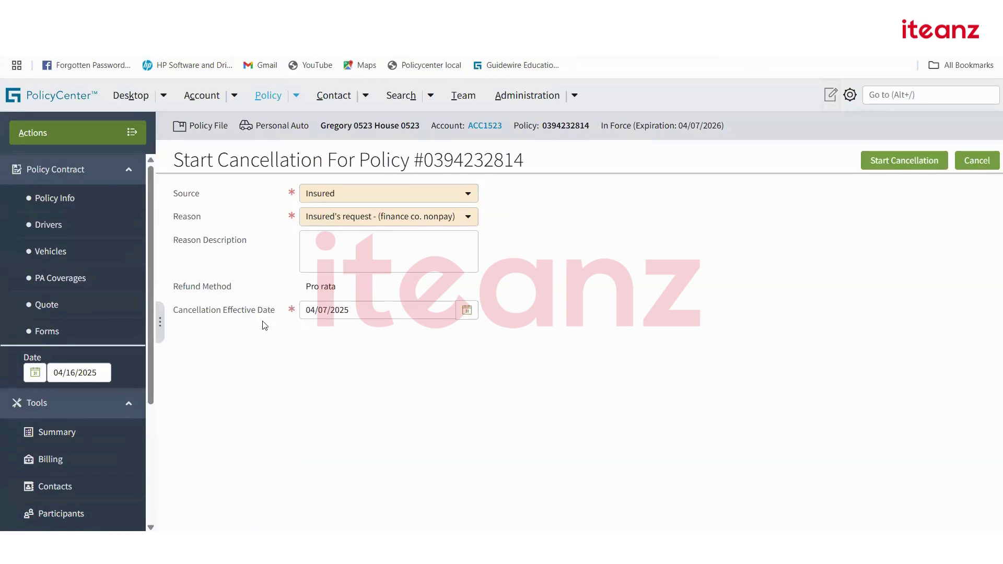
# Keep the 04/07/2025 effective date and submit the cancellation for quoting.
pyautogui.click(466, 310)
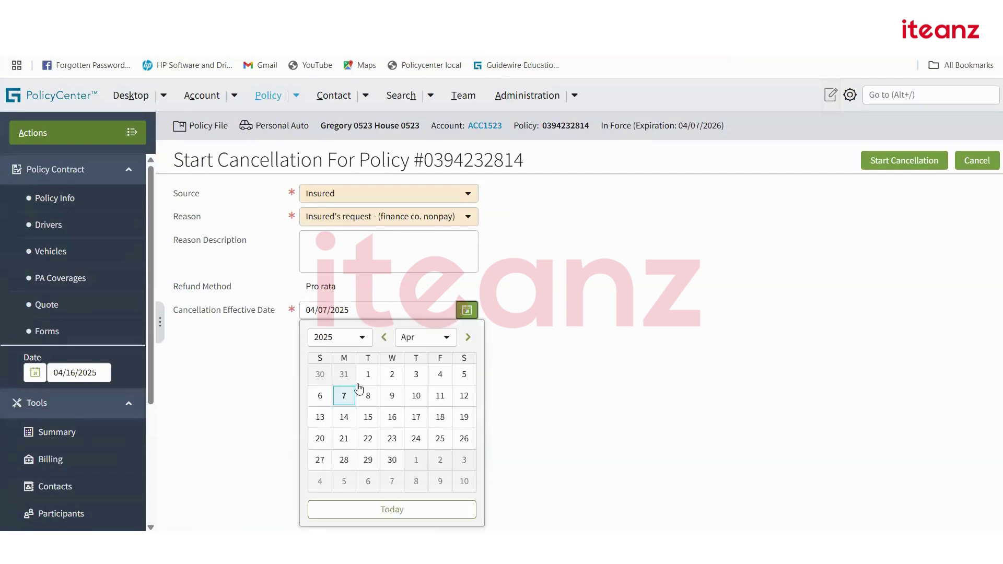
pyautogui.click(604, 321)
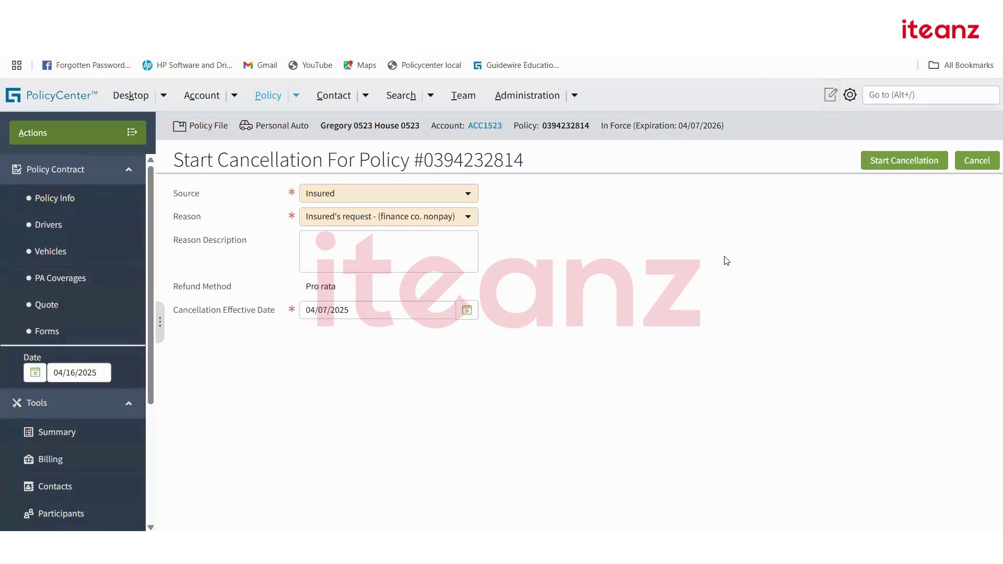
pyautogui.click(921, 160)
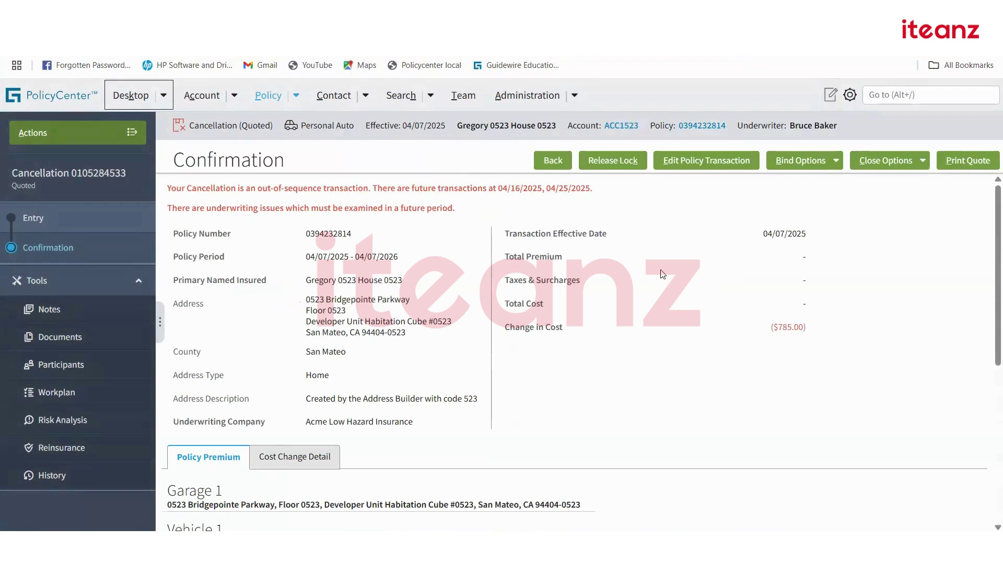
pyautogui.click(829, 169)
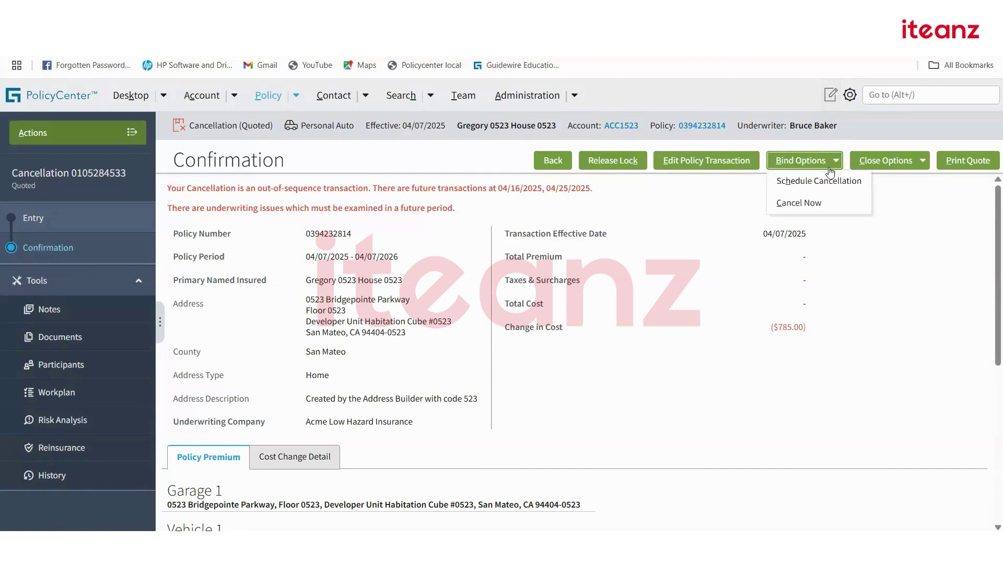
pyautogui.click(821, 207)
pyautogui.click(564, 130)
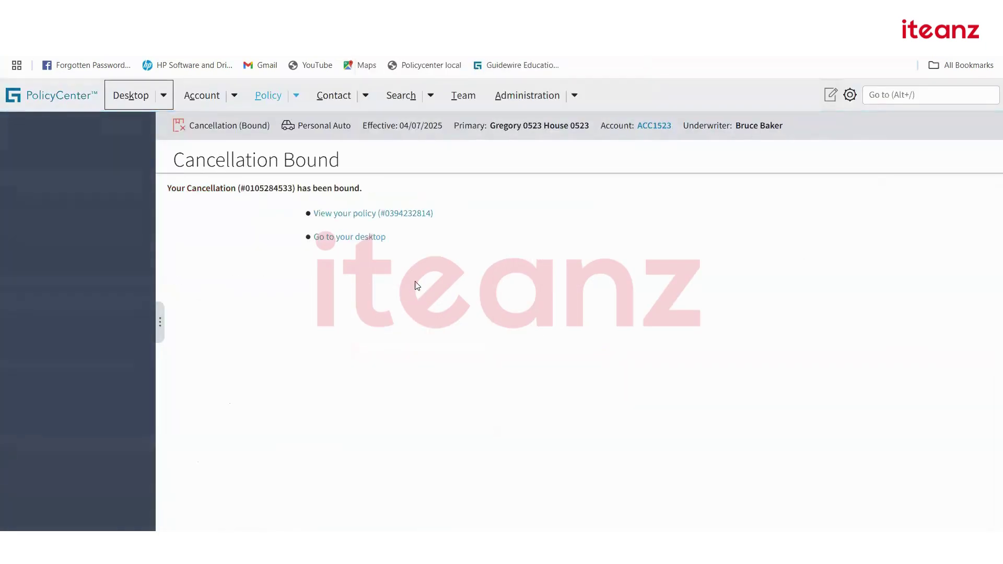
pyautogui.click(360, 214)
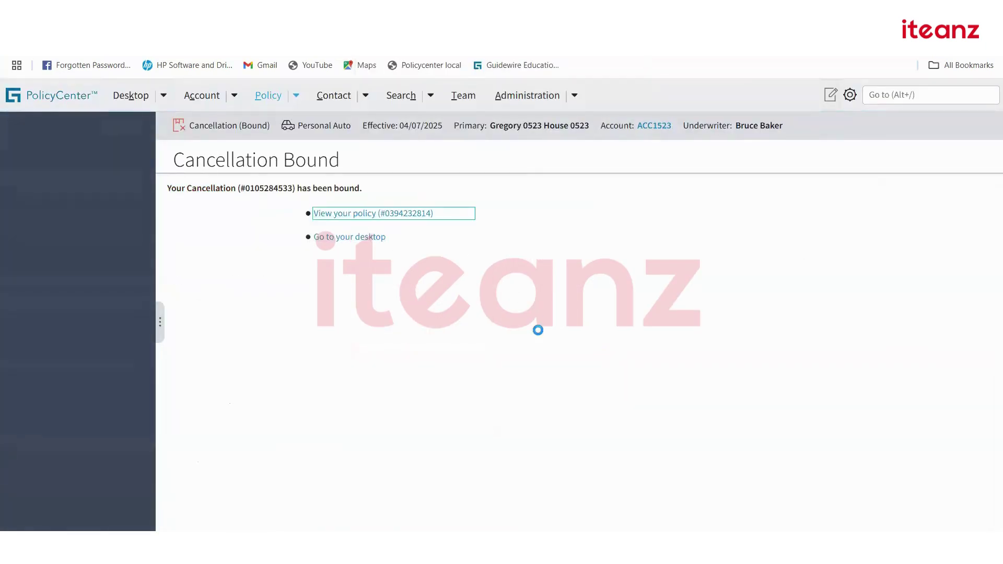
pyautogui.scroll(-6, 495, 363)
pyautogui.scroll(-1, 494, 363)
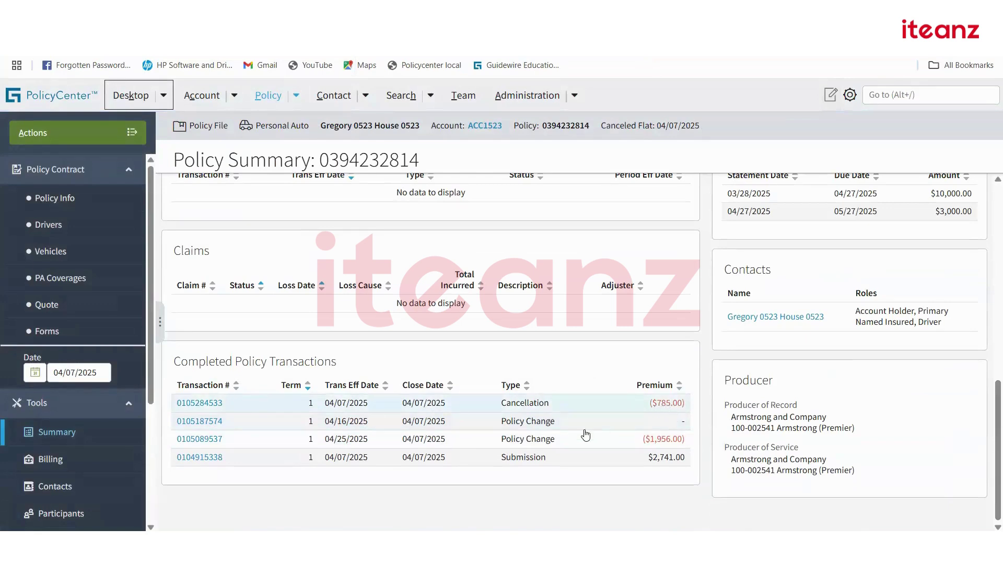
# Review the 04/25/2025 policy change, then go back to the summary and open Actions.
pyautogui.click(199, 439)
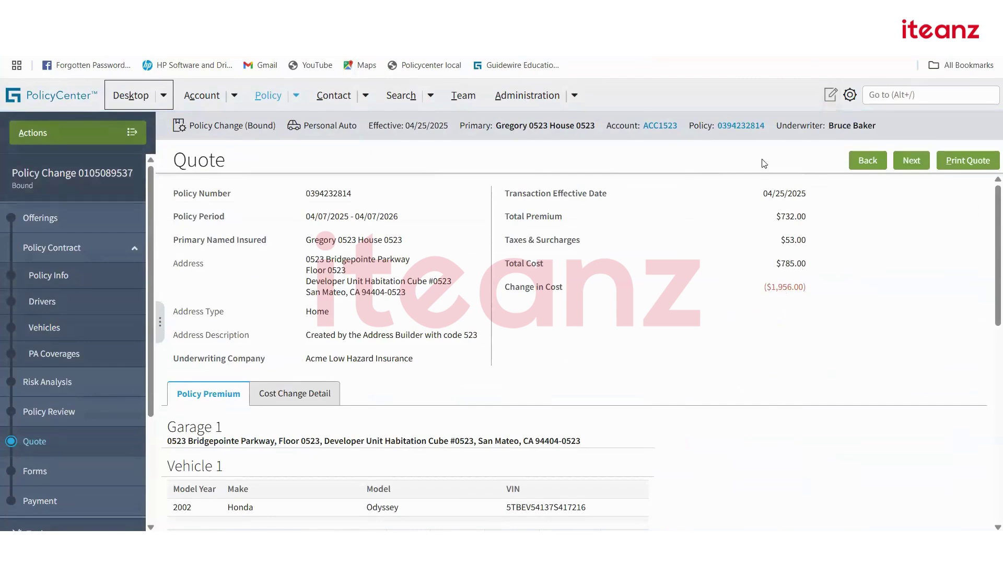
pyautogui.click(749, 131)
pyautogui.scroll(-5, 600, 391)
pyautogui.scroll(5, 600, 390)
pyautogui.scroll(-10, 598, 378)
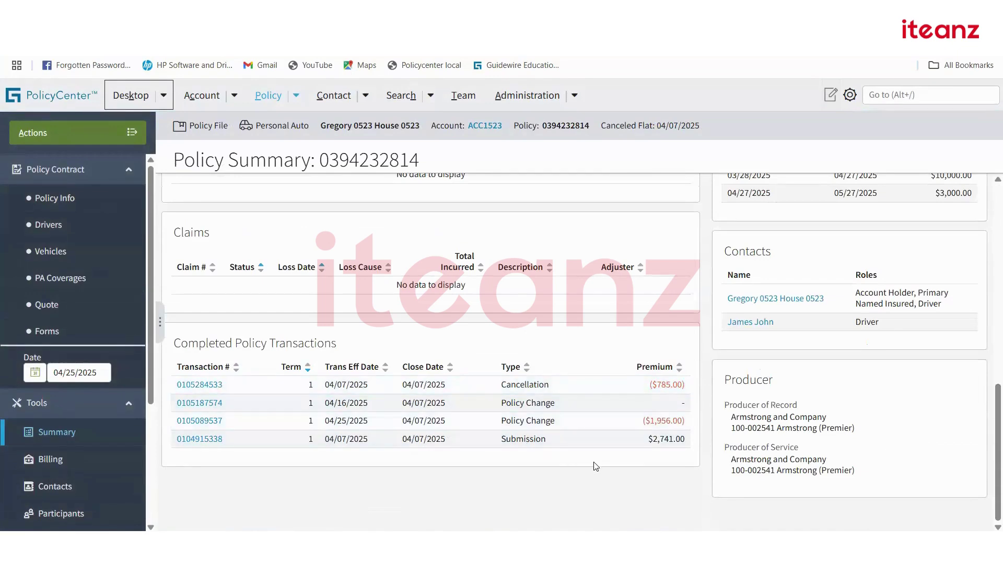
pyautogui.scroll(10, 403, 384)
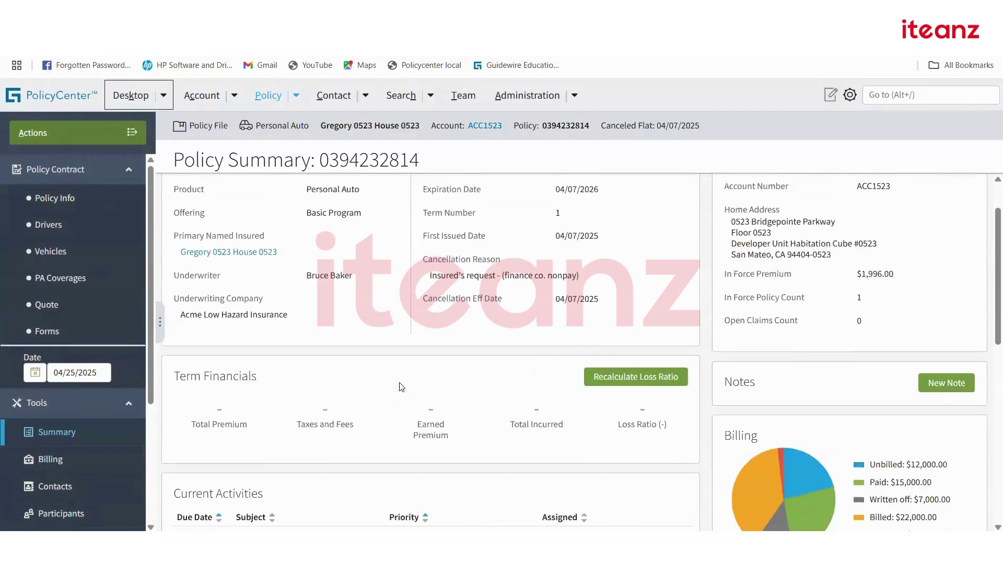
pyautogui.click(87, 145)
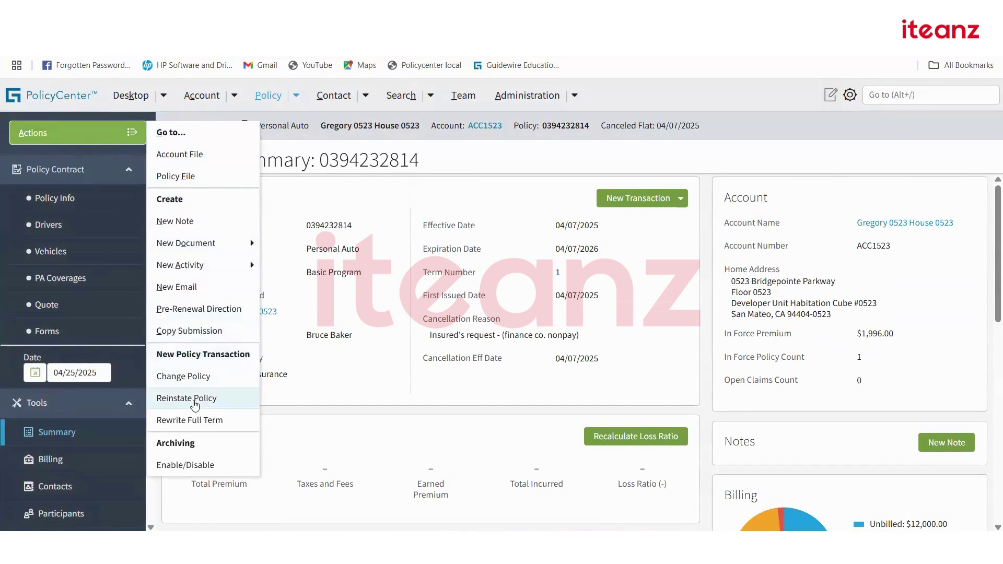
# Start reinstating the cancelled policy with reason Other and advance to Risk Analysis.
pyautogui.click(341, 365)
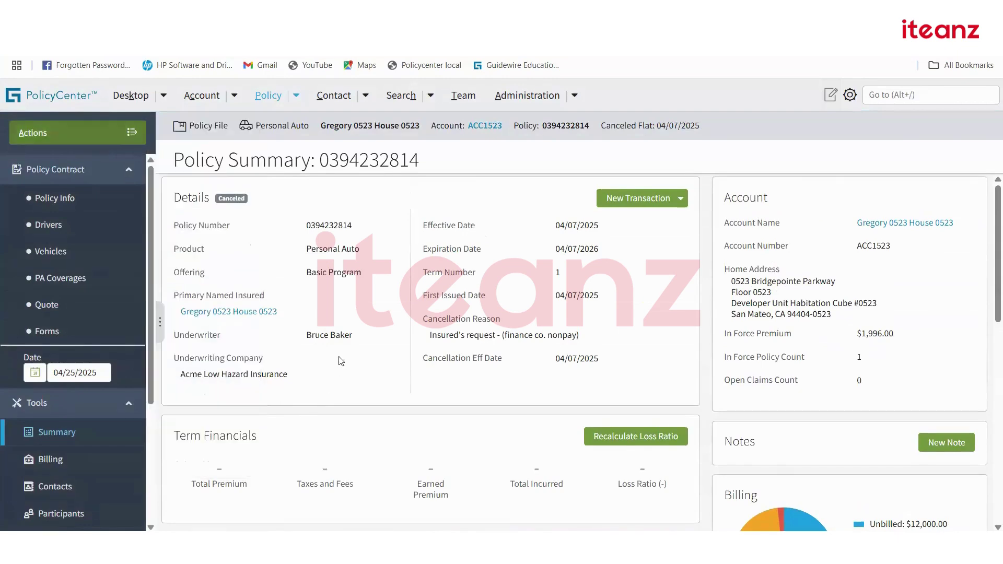
pyautogui.click(108, 135)
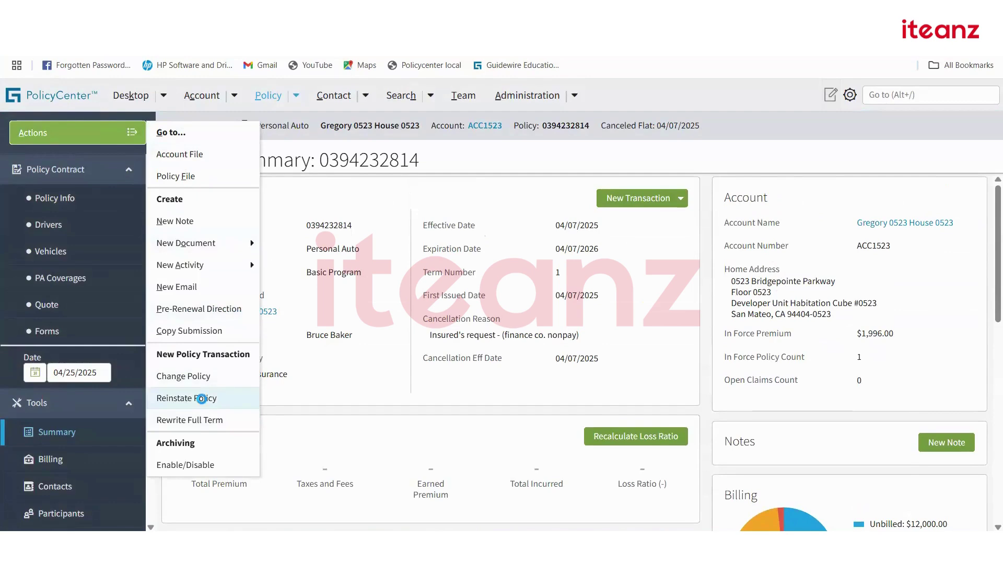
pyautogui.click(203, 398)
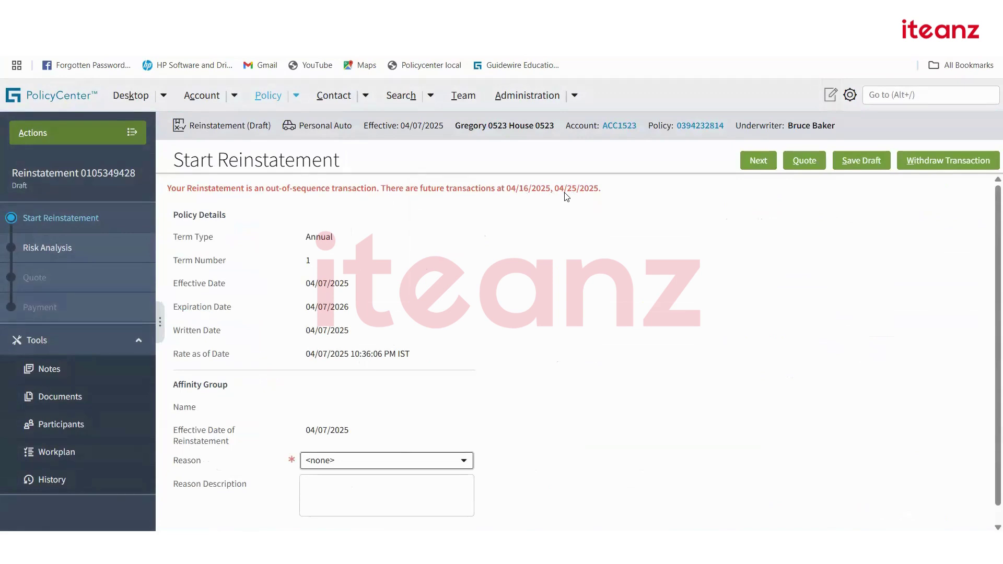
pyautogui.scroll(-1, 534, 377)
pyautogui.click(465, 444)
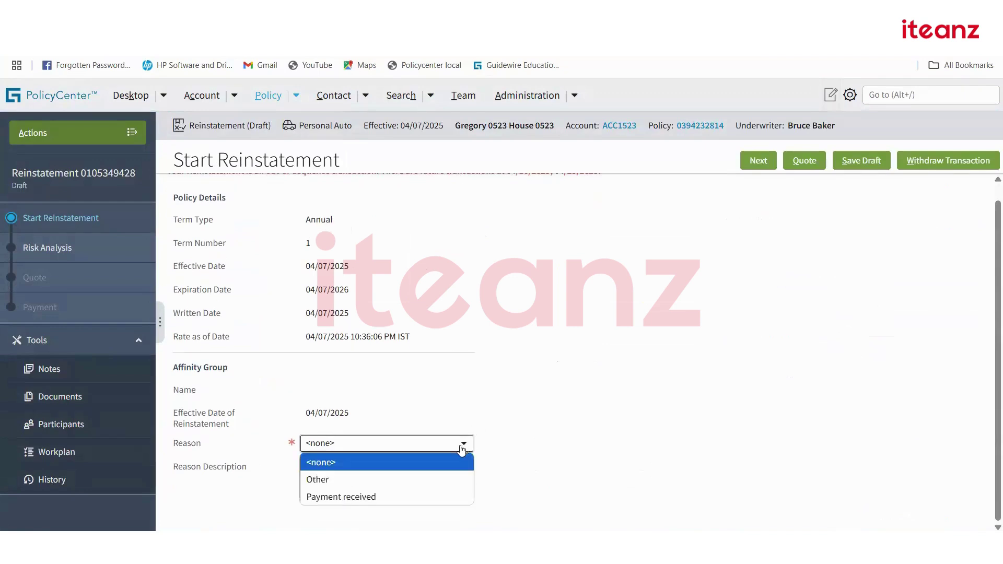
pyautogui.click(369, 480)
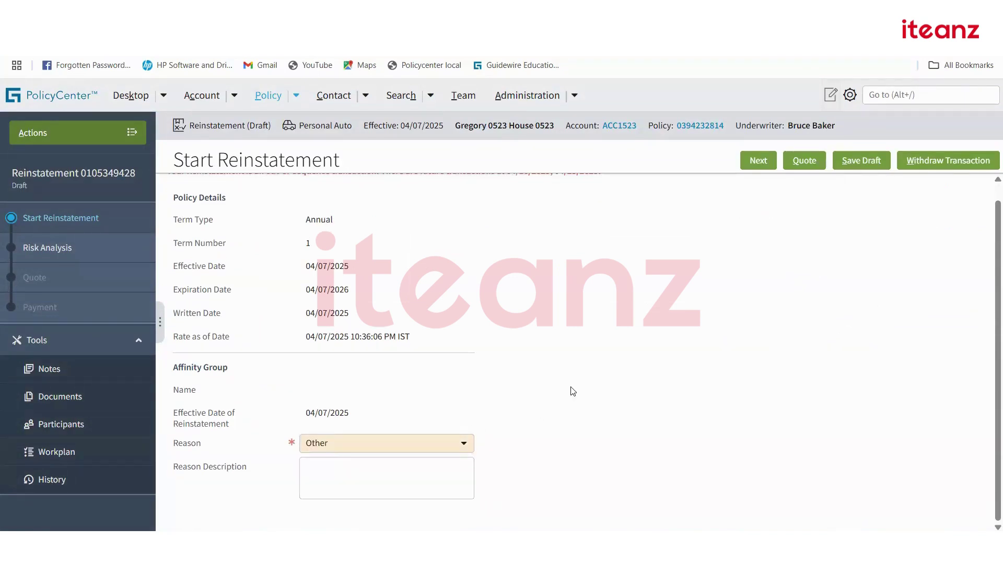
pyautogui.click(758, 161)
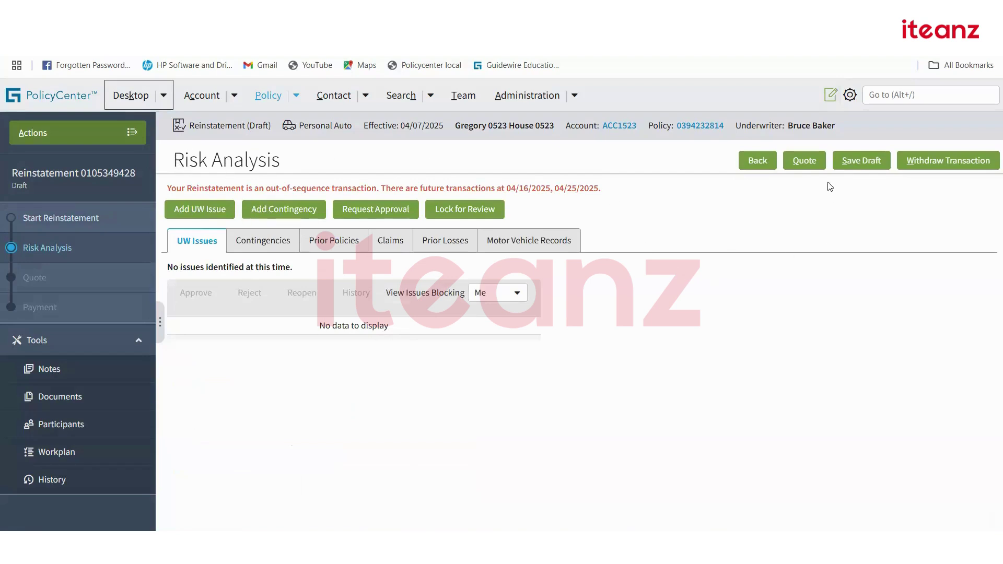
pyautogui.click(809, 165)
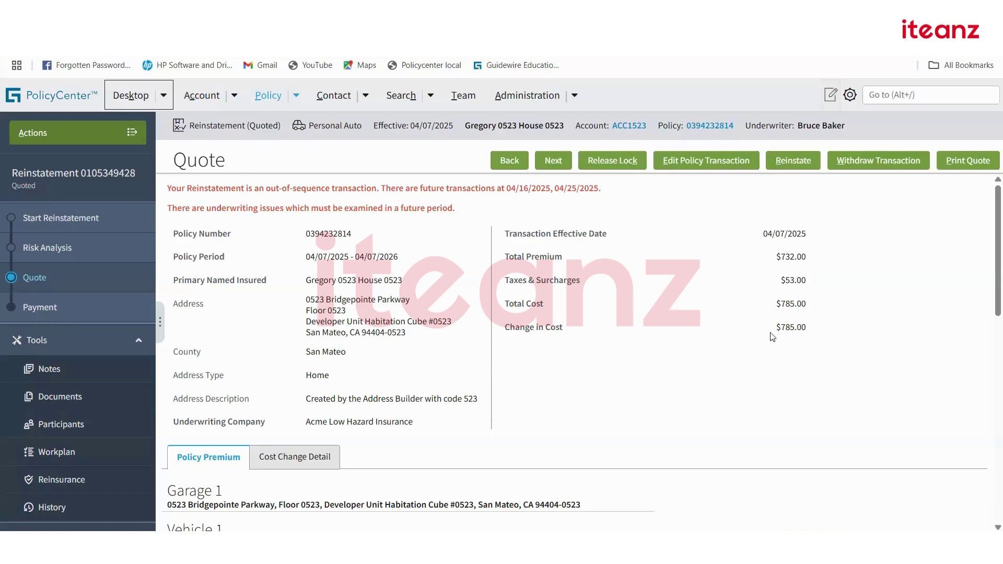
pyautogui.click(806, 161)
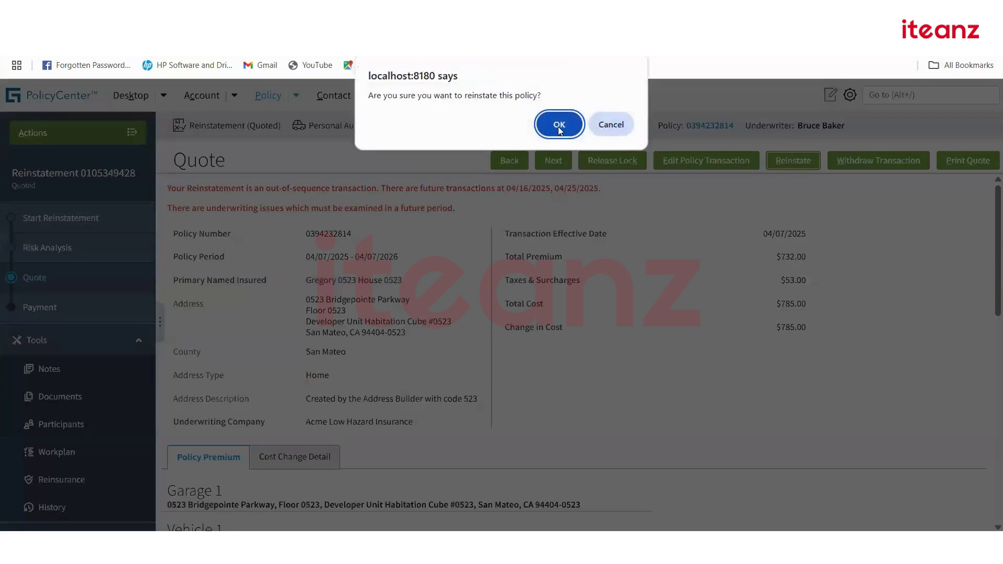
pyautogui.press('Return')
pyautogui.click(385, 214)
pyautogui.scroll(-10, 499, 332)
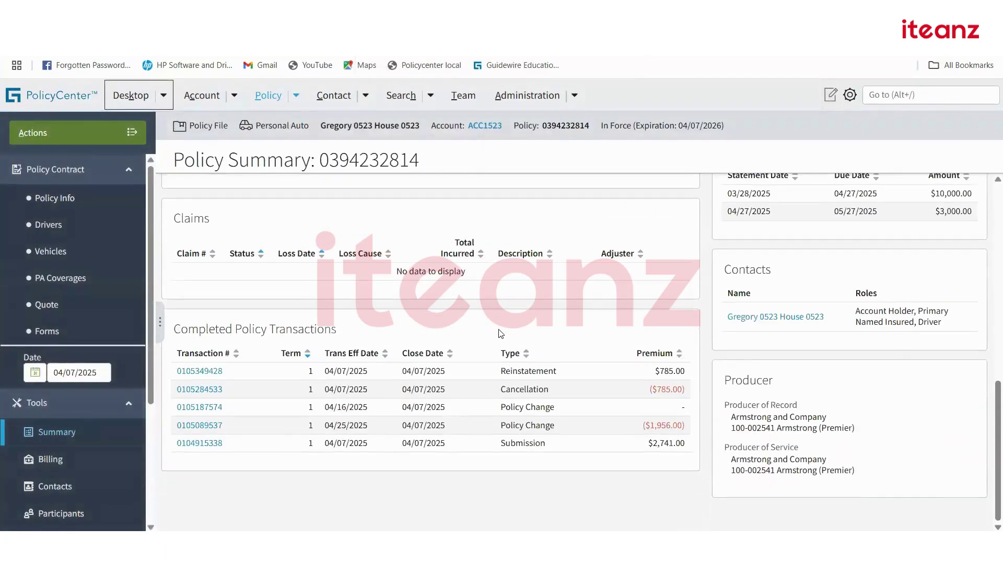